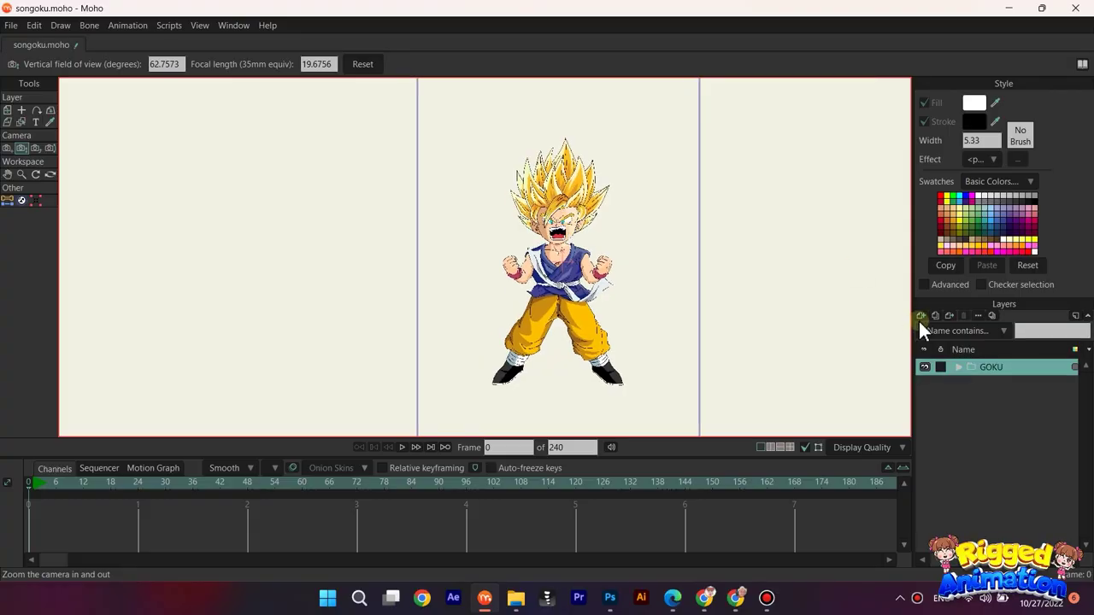
Step: Add a new vector layer and place it below the GOKU group in the layer order
click(921, 316)
click(999, 428)
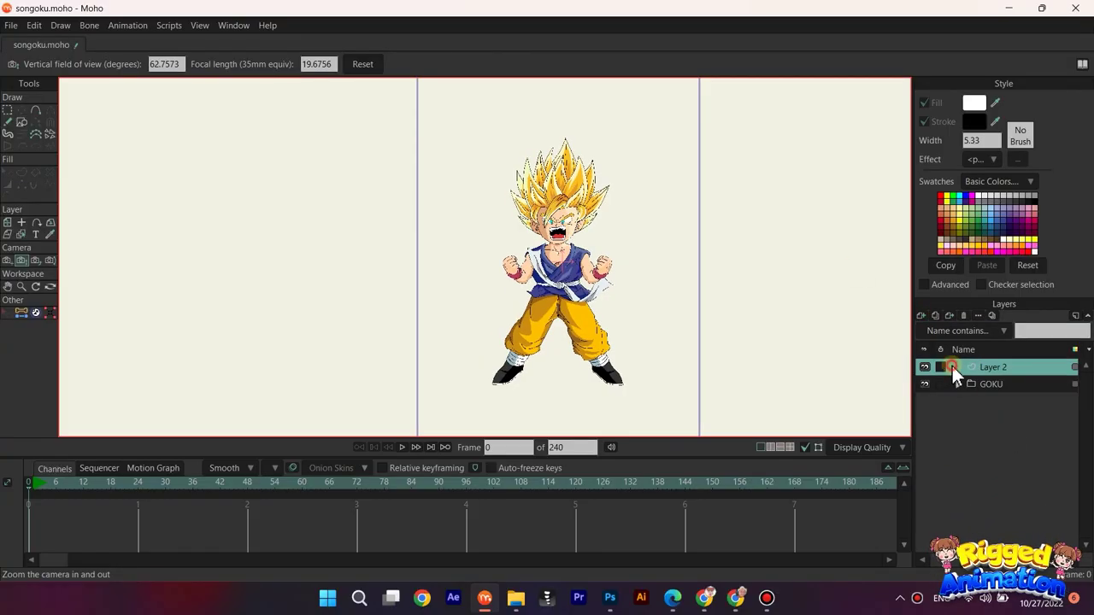
drag(992, 419, 988, 418)
scroll(654, 309, down, 5)
drag(621, 300, 593, 271)
Step: Draw a tall, very narrow white ellipse below the character's left-hand shoe
click(22, 122)
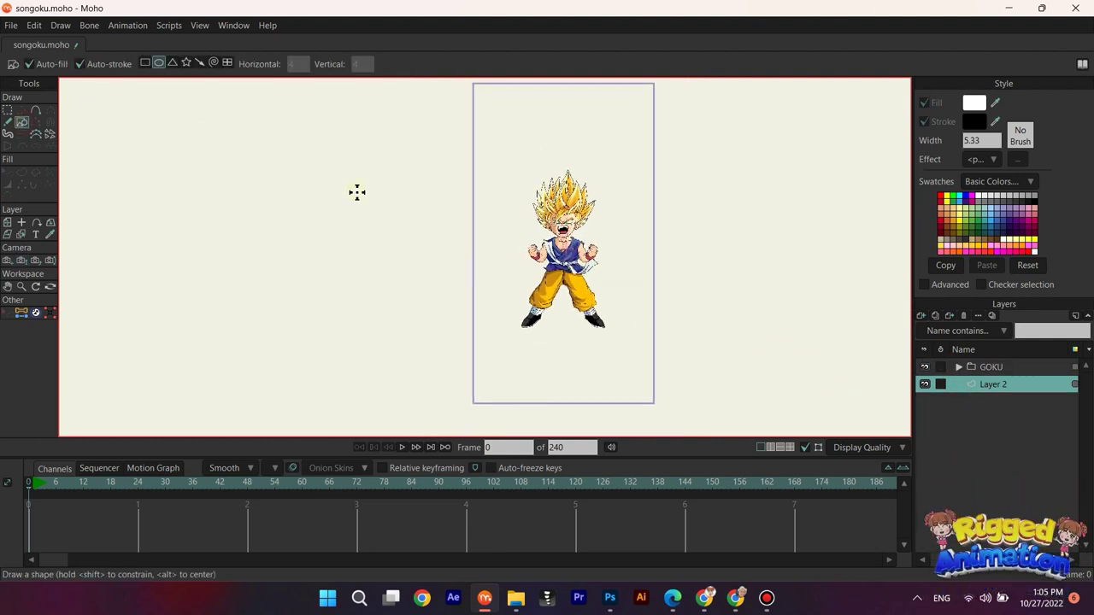
scroll(505, 248, up, 6)
drag(566, 307, 547, 219)
scroll(530, 295, up, 5)
drag(530, 296, 547, 162)
scroll(518, 254, up, 4)
scroll(504, 237, down, 4)
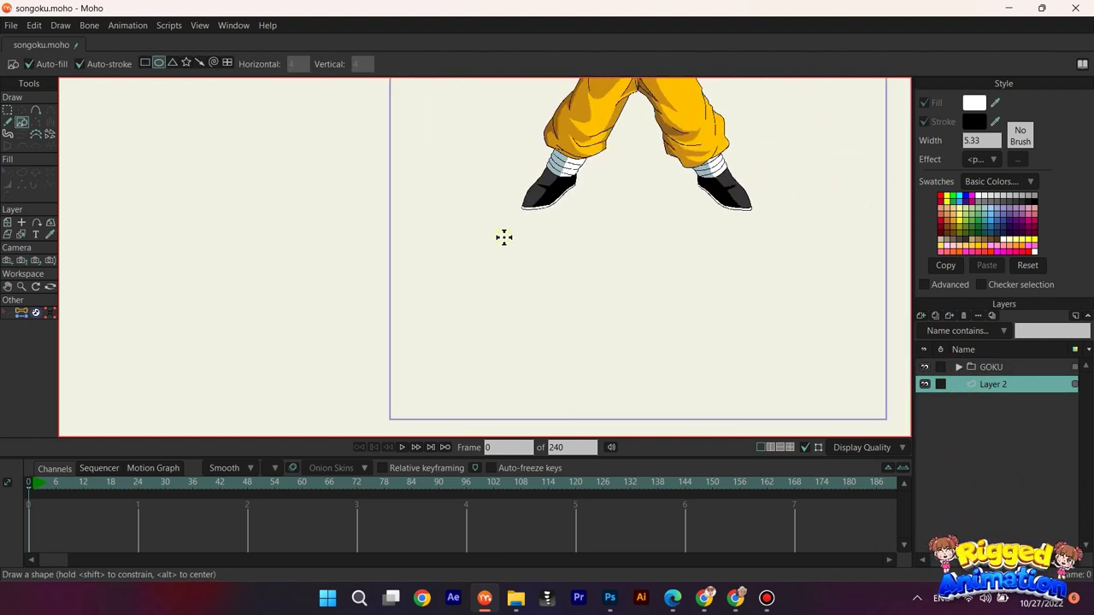
drag(500, 248, 513, 371)
scroll(513, 316, up, 2)
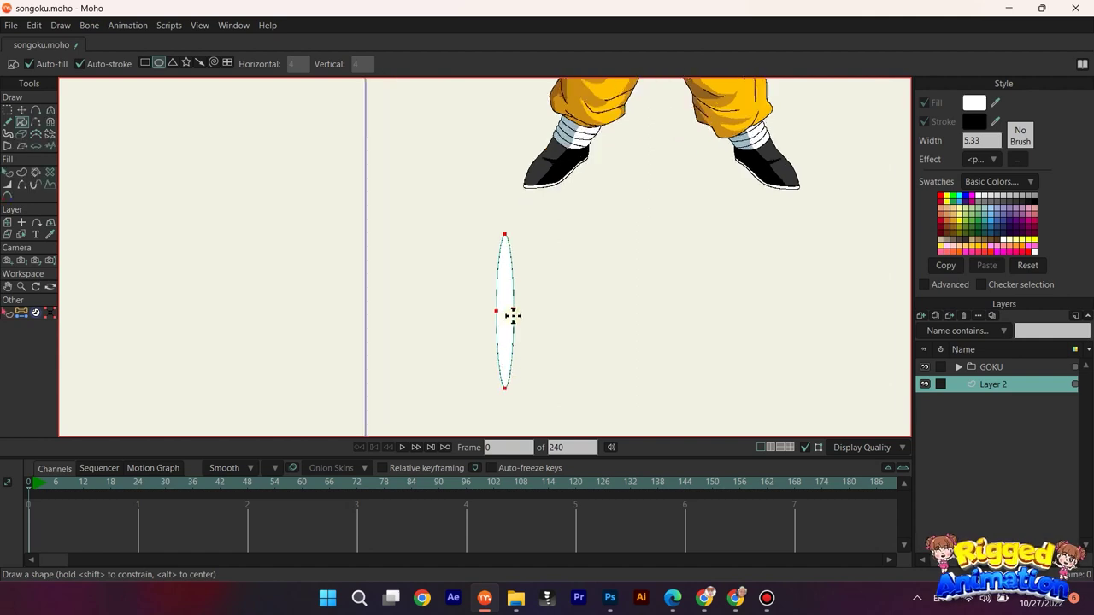
Step: Turn the ellipse's top and bottom points into sharp peaks
key(q)
click(510, 334)
key(g)
click(496, 198)
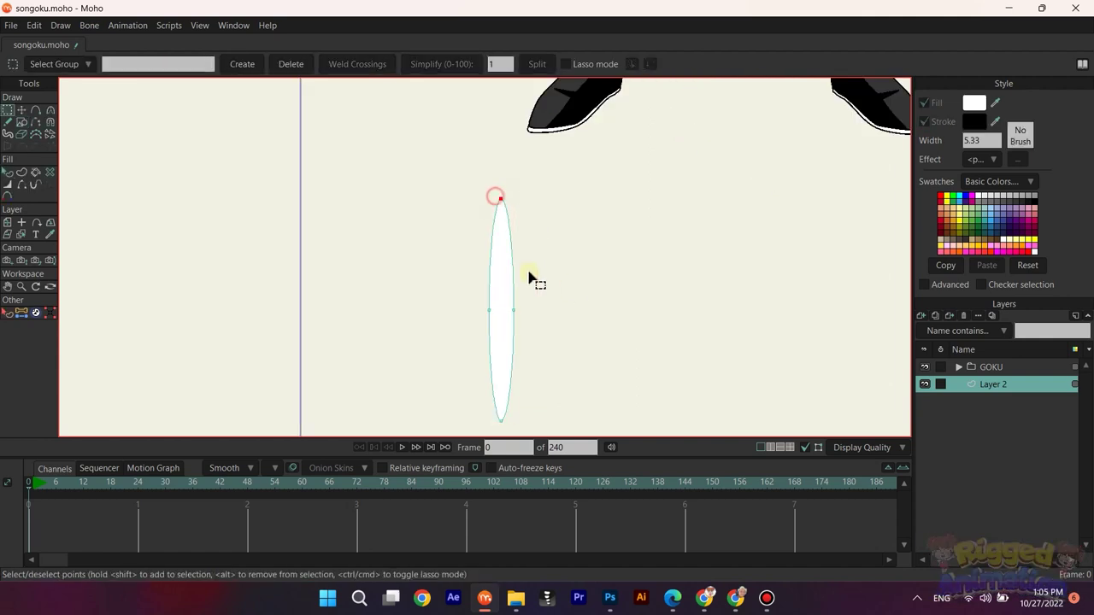
key(c)
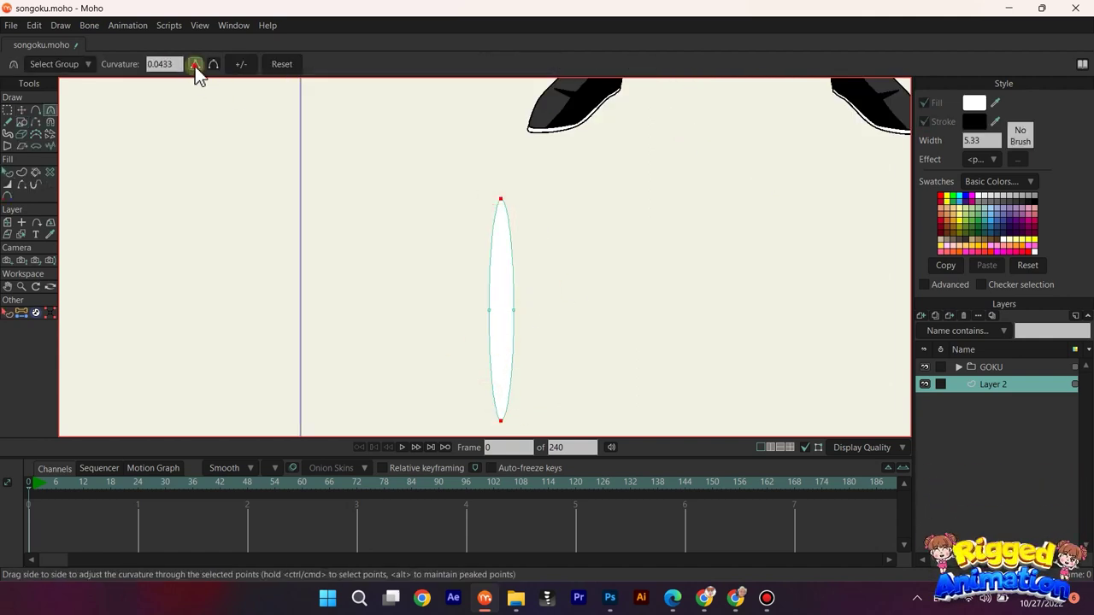
click(195, 66)
Step: Squeeze the ellipse's two side points together to form a thin vertical spike
drag(542, 308, 469, 305)
scroll(494, 288, up, 2)
key(g)
key(t)
scroll(509, 297, up, 4)
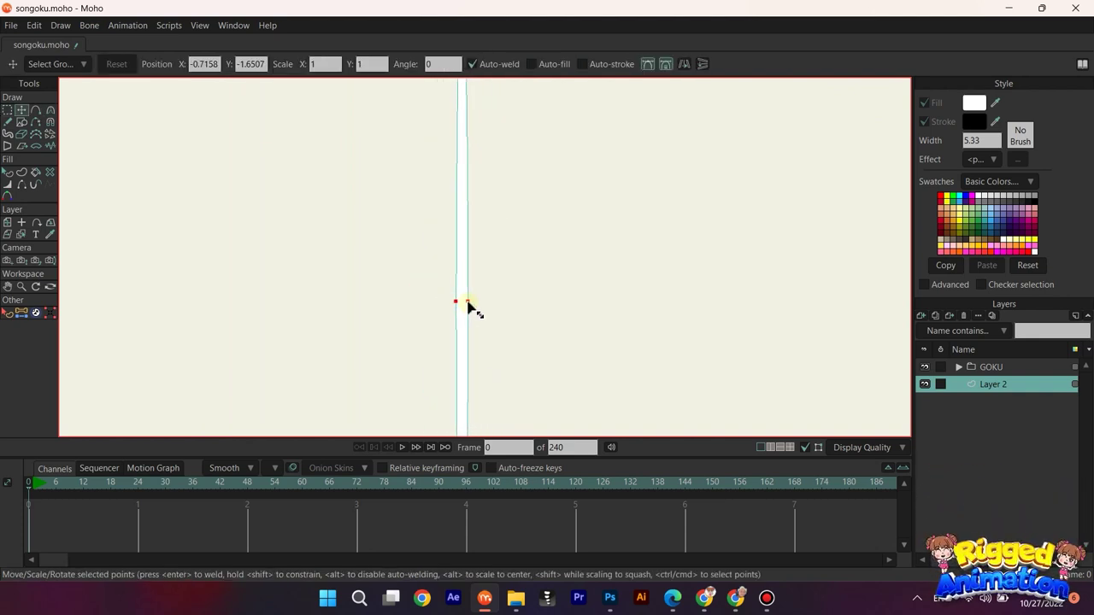
scroll(478, 310, down, 2)
Step: Apply a linear Gradient effect to the spike's fill and set the middle color stop to yellow FFEA00
key(q)
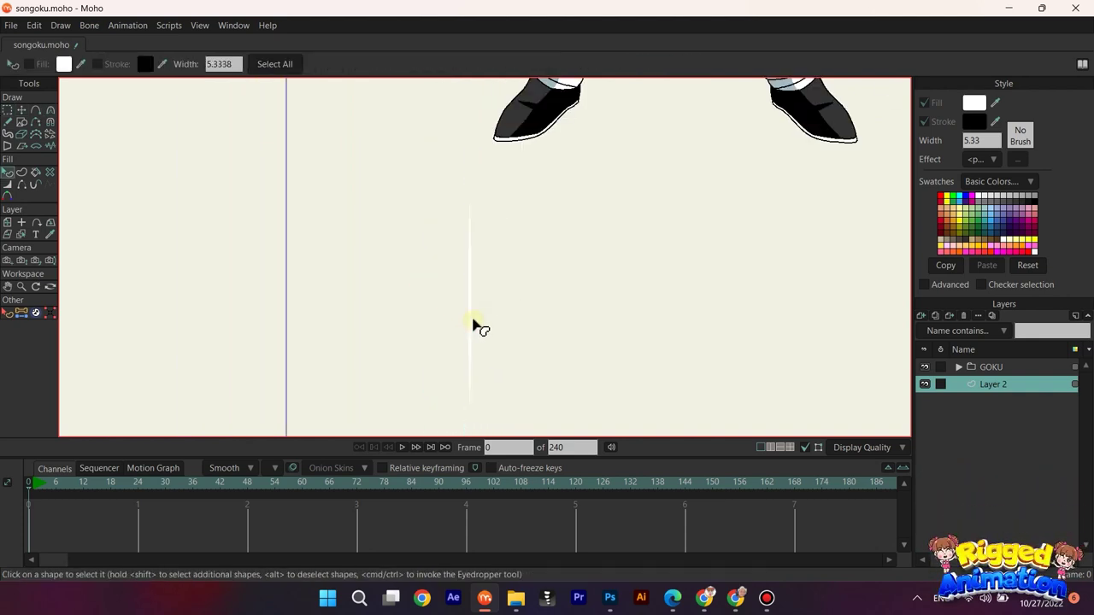
click(473, 324)
click(996, 159)
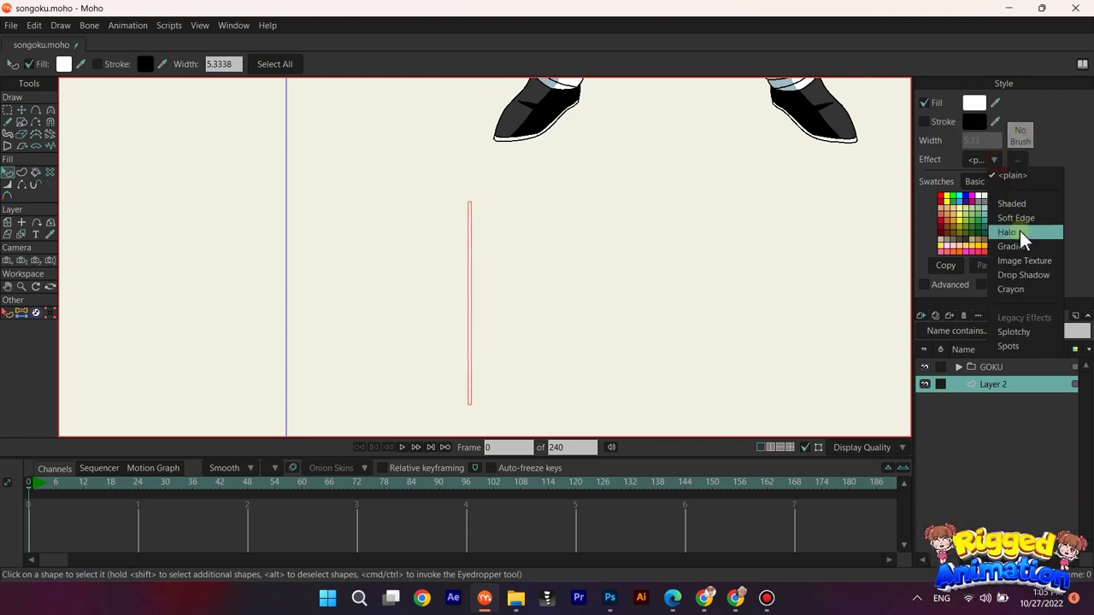
click(1009, 248)
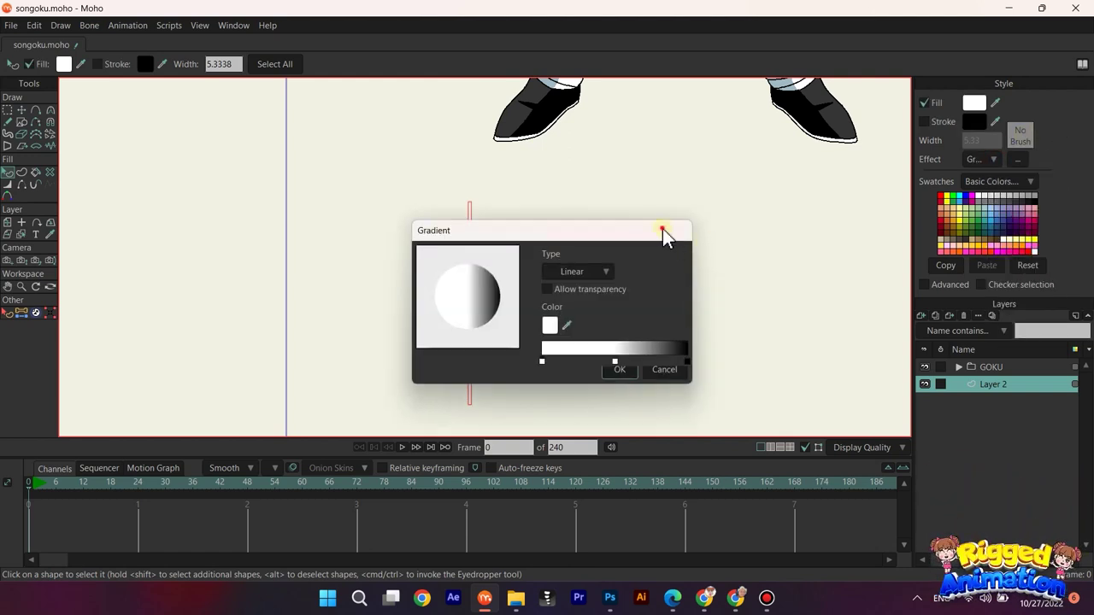
drag(663, 233, 823, 161)
double_click(775, 291)
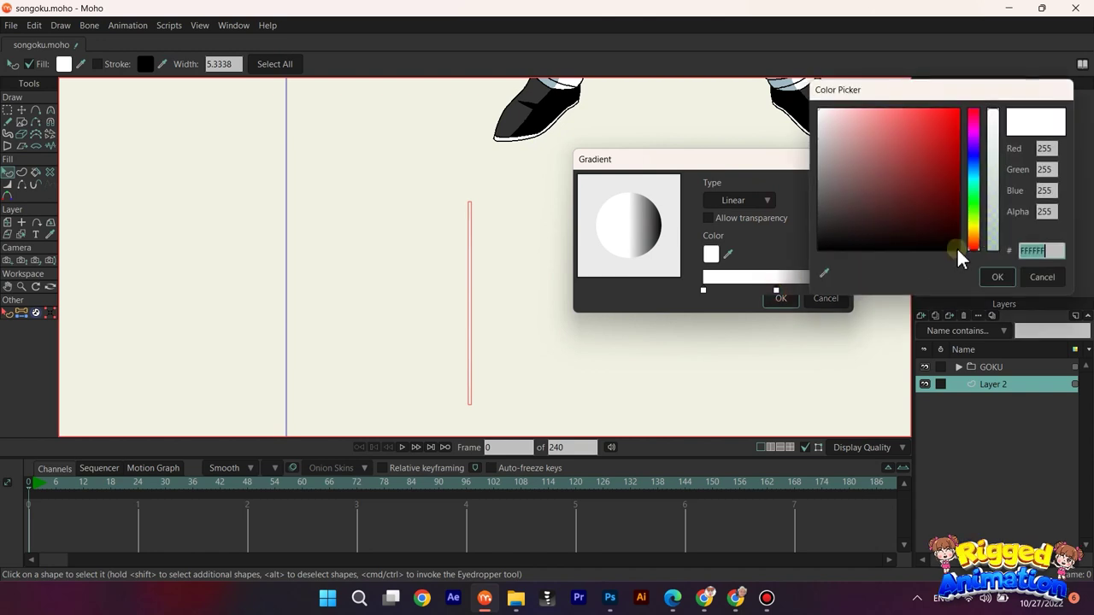
click(974, 227)
click(976, 229)
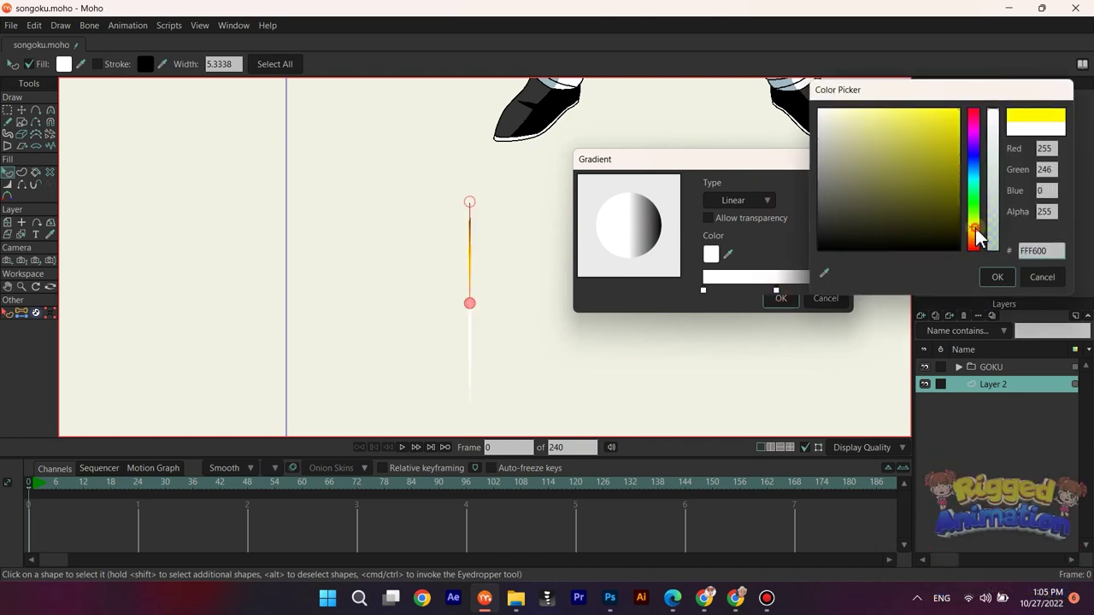
click(993, 277)
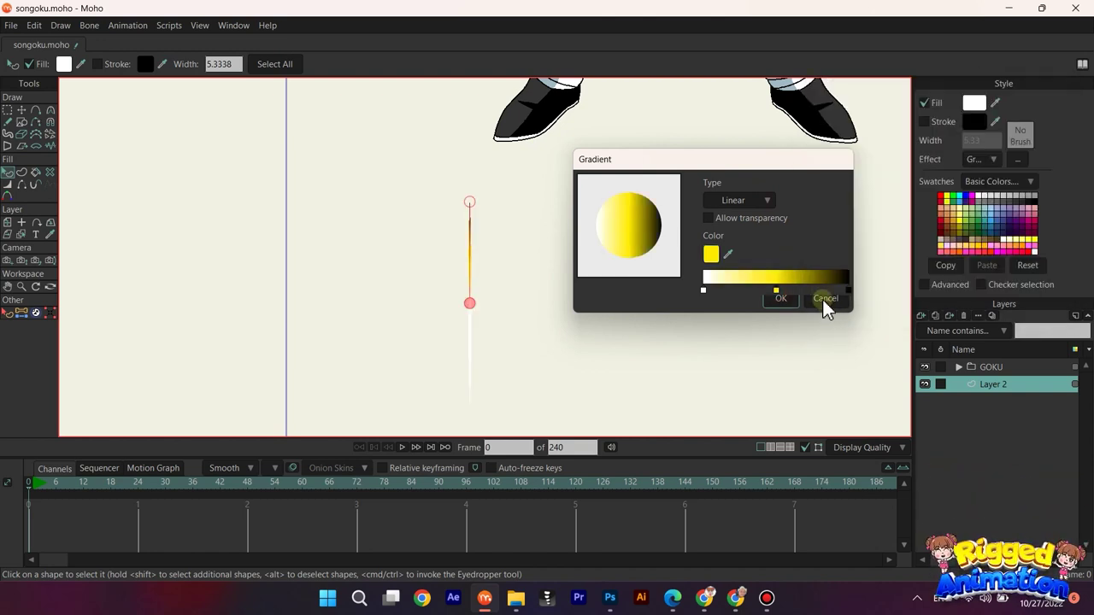
Step: Replace the gradient's black end stop with yellow FFEA00 at alpha 0
click(850, 288)
key(Delete)
drag(826, 288, 850, 290)
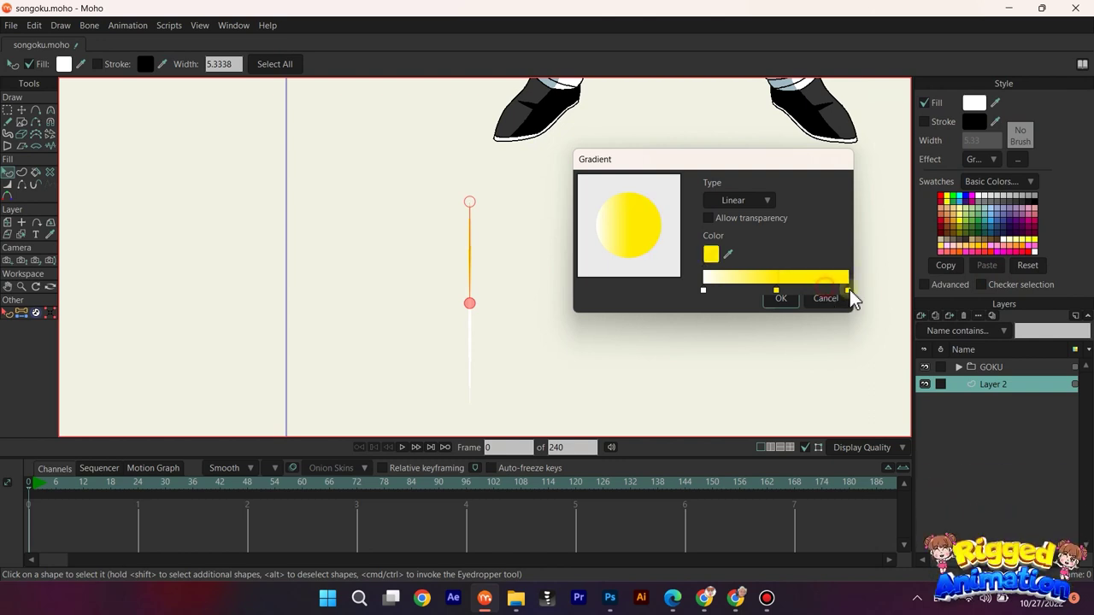
double_click(850, 291)
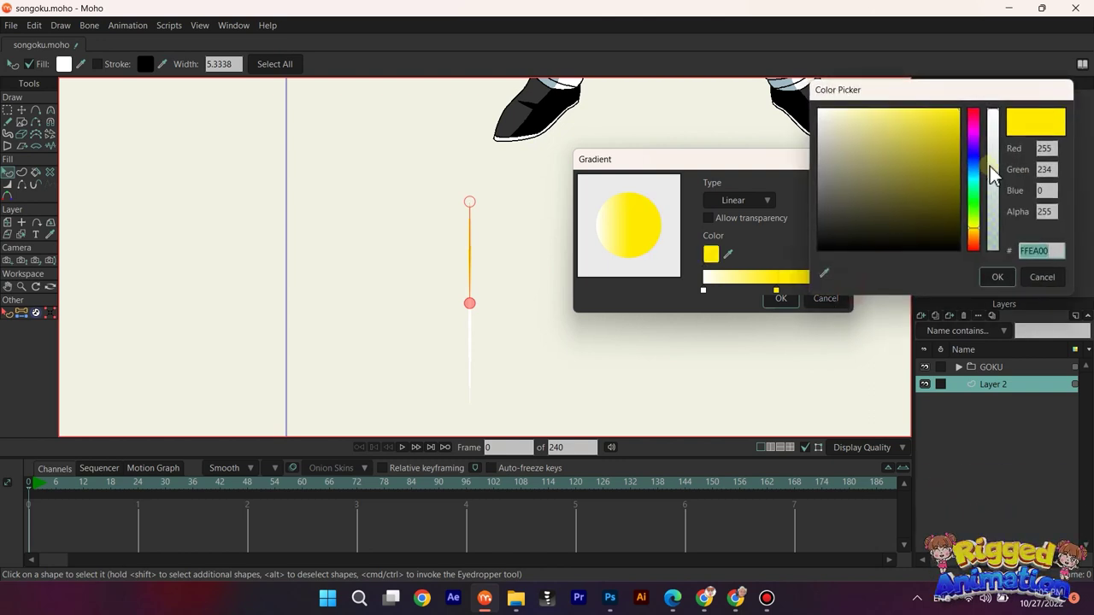
drag(990, 166, 989, 273)
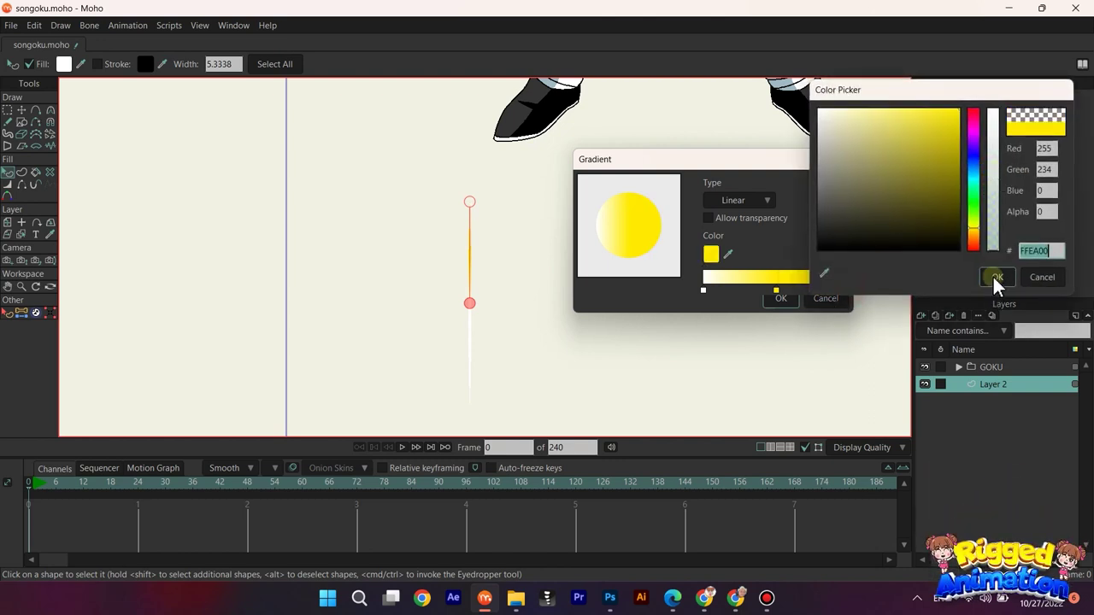
click(996, 278)
Step: Make the gradient's white start stop transparent, enable Allow transparency, and accept the gradient
double_click(703, 291)
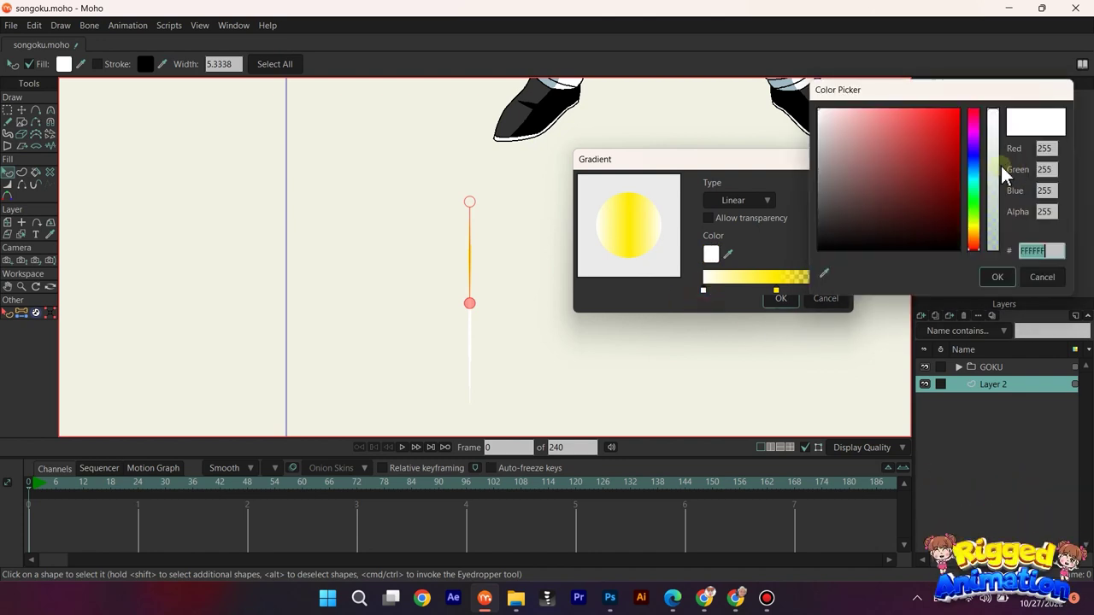
drag(997, 168, 993, 163)
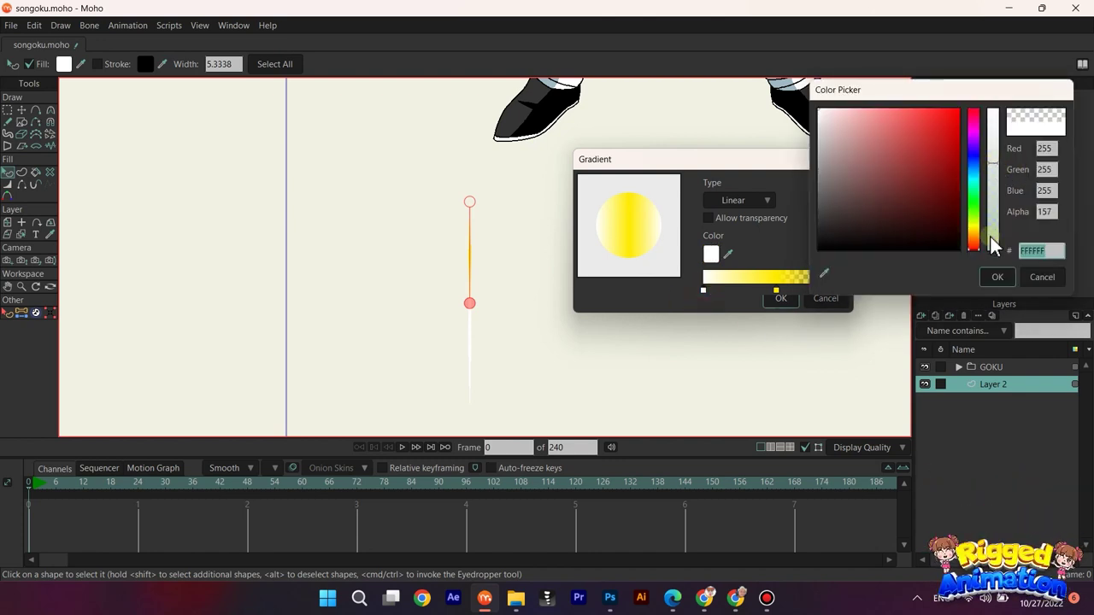
click(994, 274)
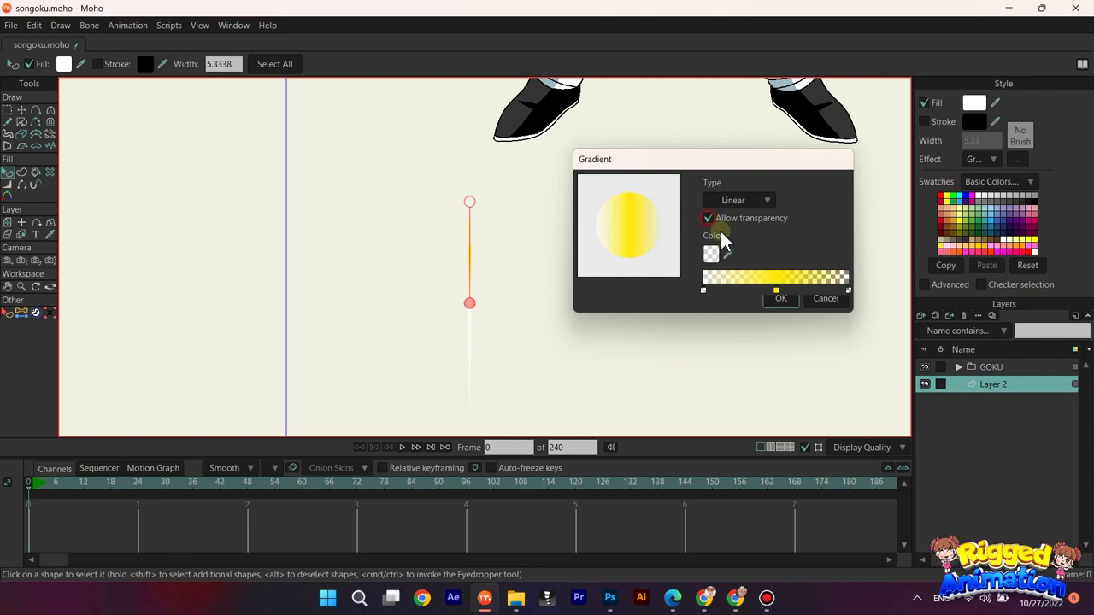
click(781, 298)
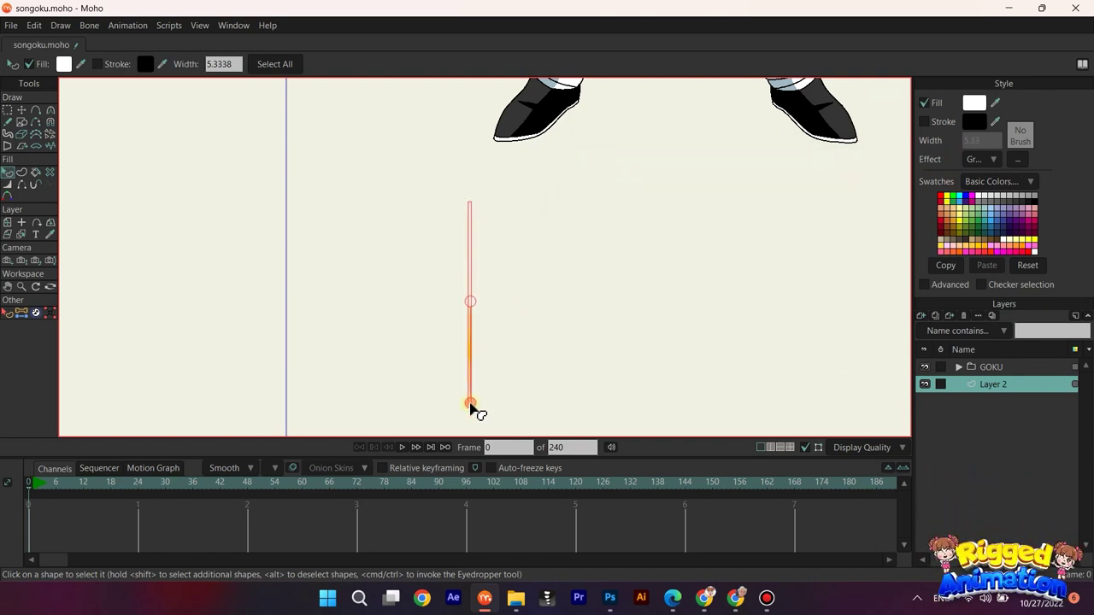
Step: Stretch the gradient handles to span the spike from its bottom tip to its top tip
drag(481, 307, 477, 207)
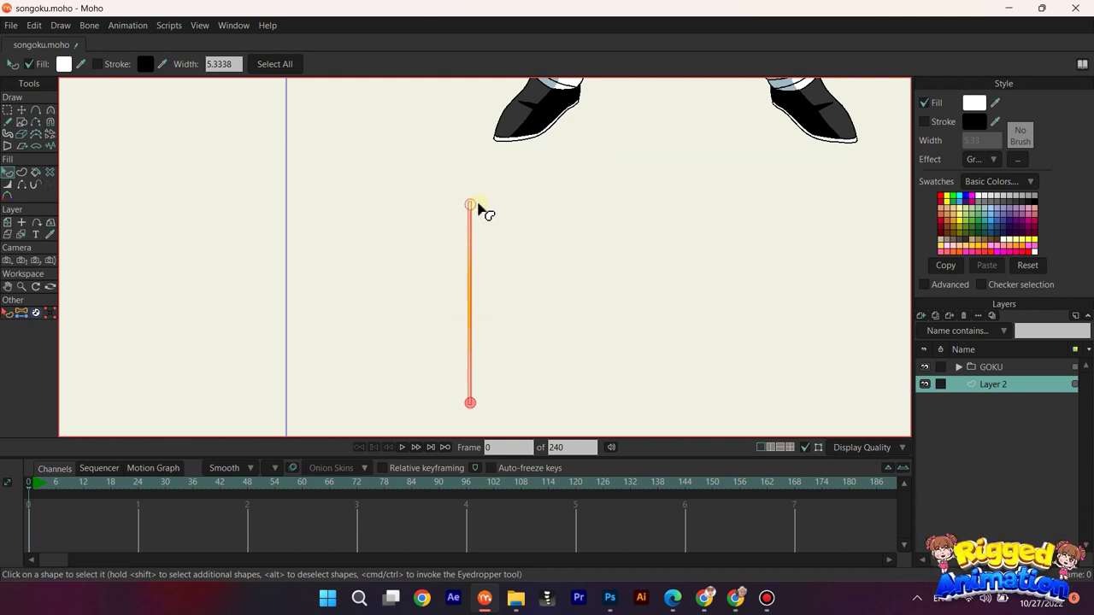
click(551, 233)
drag(522, 322, 569, 275)
scroll(543, 261, up, 4)
scroll(564, 260, down, 5)
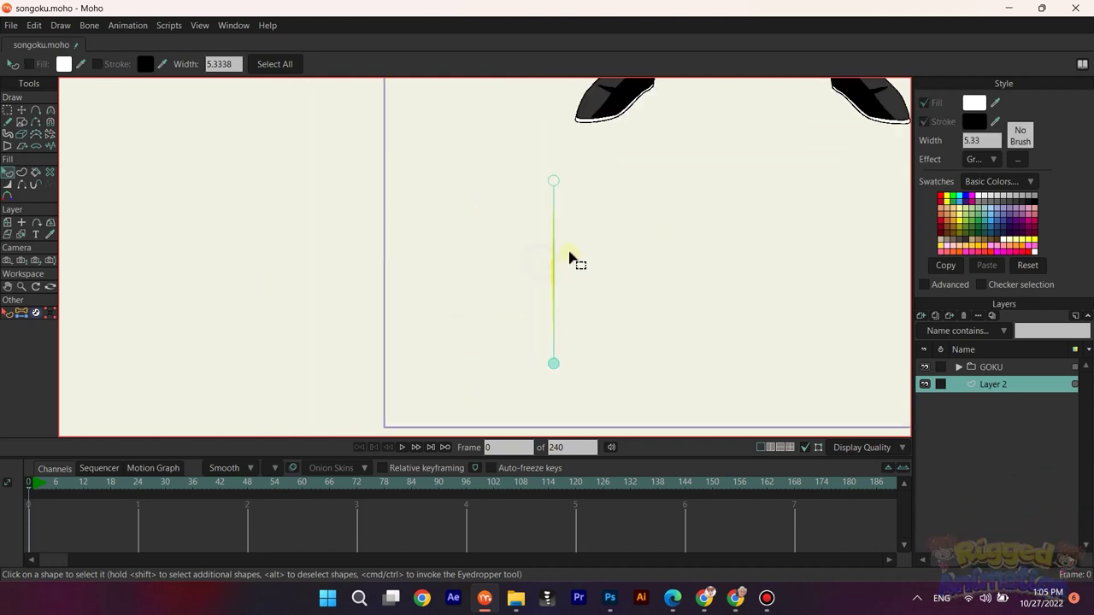
Step: Duplicate the spike, offset the copy slightly to its right, and scale the copy a little taller
key(g)
drag(530, 149, 567, 249)
drag(586, 391, 584, 388)
key(t)
scroll(505, 307, up, 2)
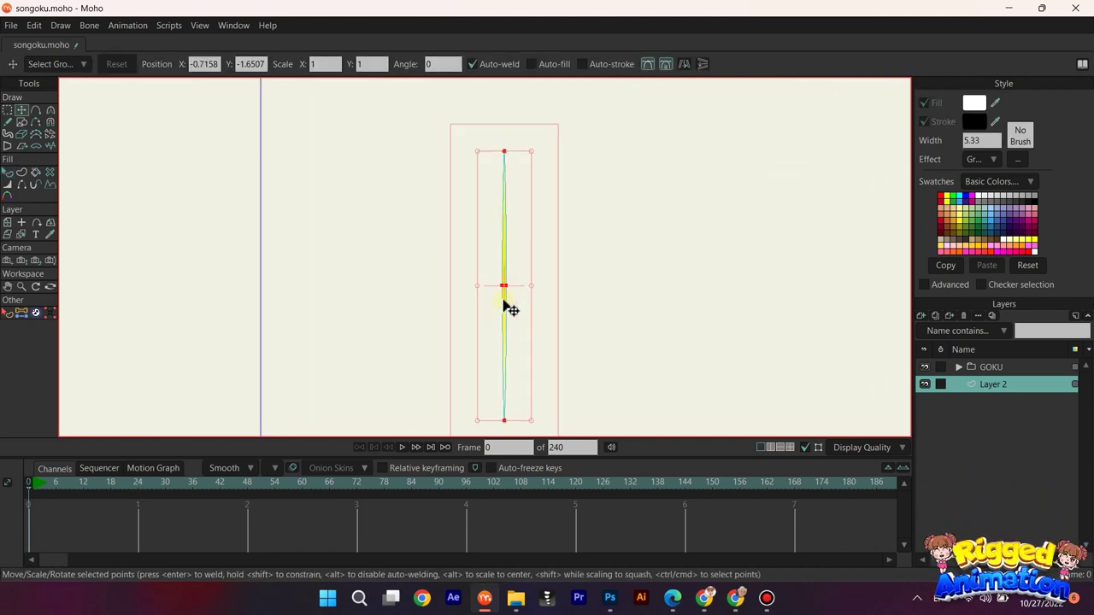
drag(508, 300, 510, 299)
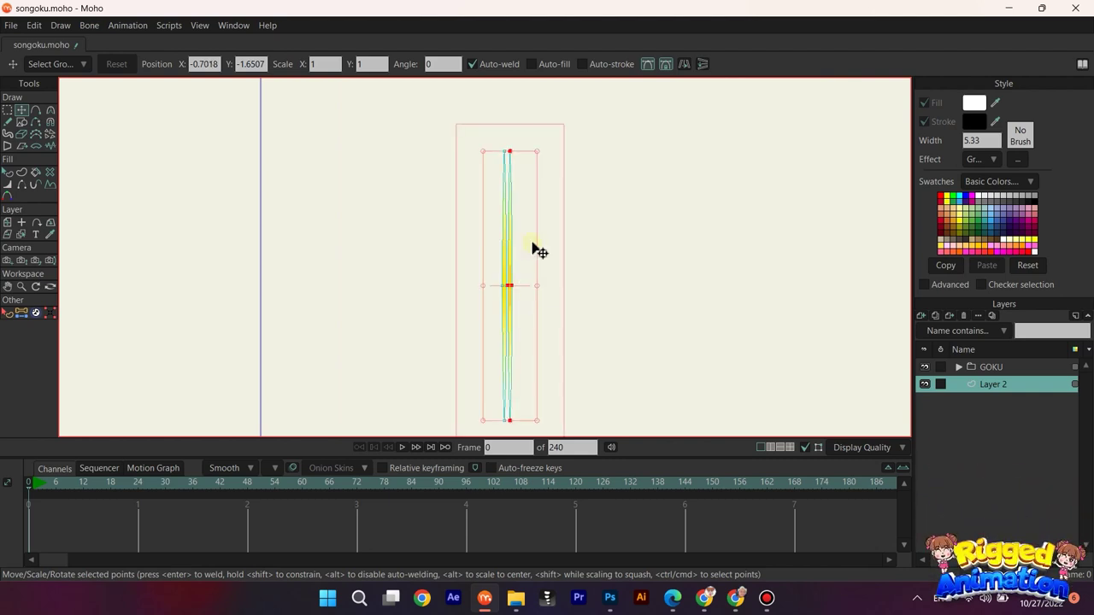
drag(537, 152, 546, 136)
scroll(504, 278, down, 5)
Step: Duplicate the pair of spikes, offset the copies slightly to the right, and change their height for variation
key(g)
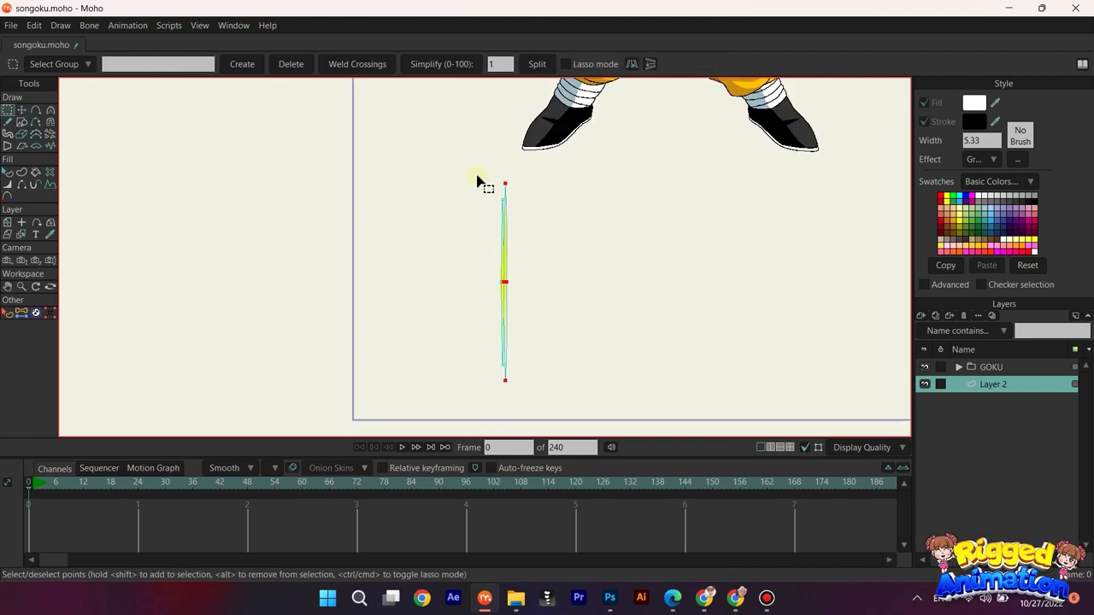
drag(476, 154, 540, 396)
key(t)
scroll(509, 289, up, 2)
drag(510, 309, 513, 303)
drag(537, 162, 541, 159)
scroll(541, 254, down, 3)
Step: Duplicate all four spikes, flip the copies horizontally, and place them alongside to form a symmetrical cluster
key(g)
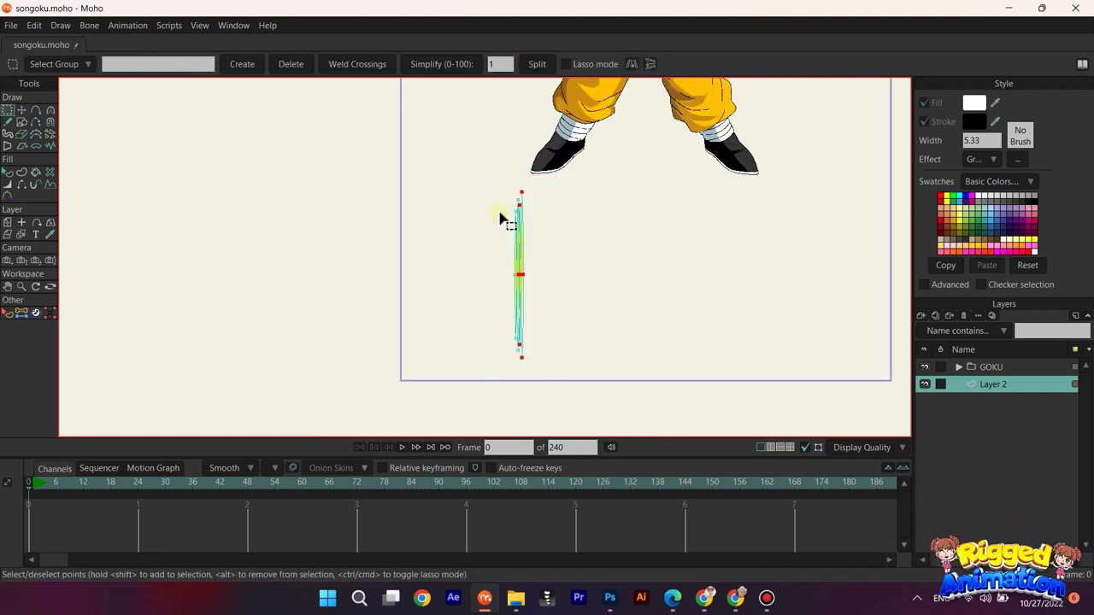
drag(564, 350, 563, 346)
key(t)
scroll(540, 295, up, 1)
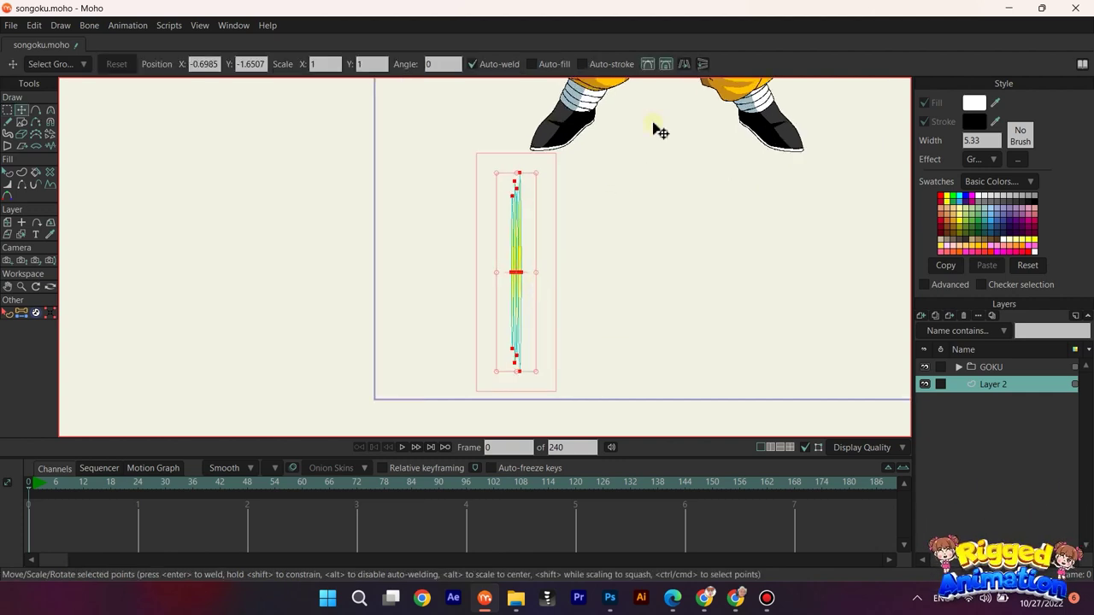
click(687, 67)
scroll(564, 227, up, 2)
drag(492, 284, 504, 283)
scroll(509, 285, down, 1)
Step: Duplicate the whole spike cluster twice, placing one copy slightly higher on each side of the original
key(q)
scroll(590, 268, down, 1)
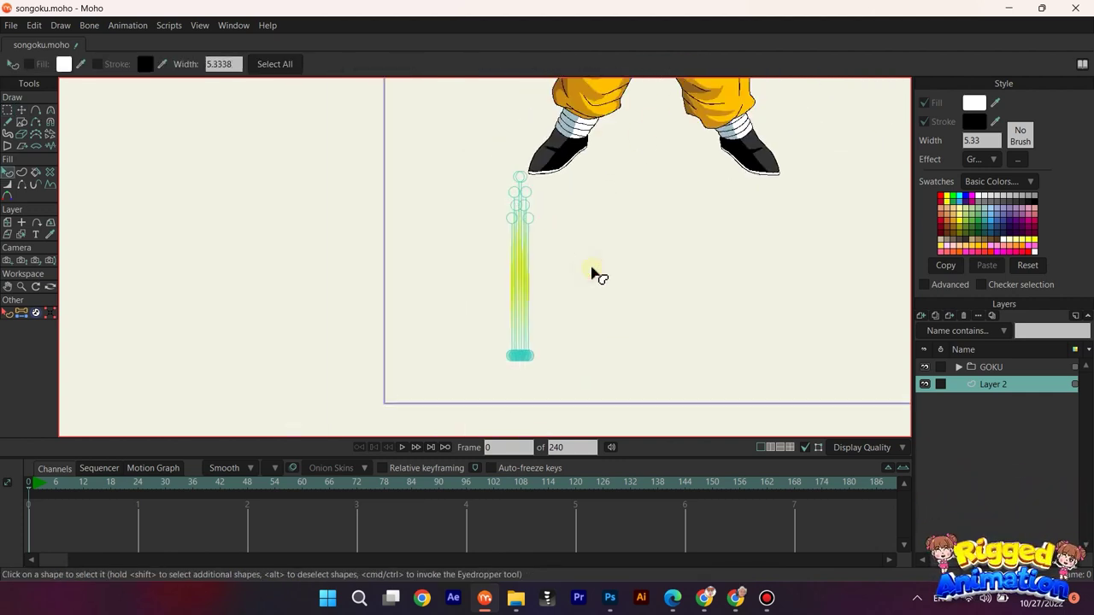
key(g)
drag(484, 173, 571, 403)
key(t)
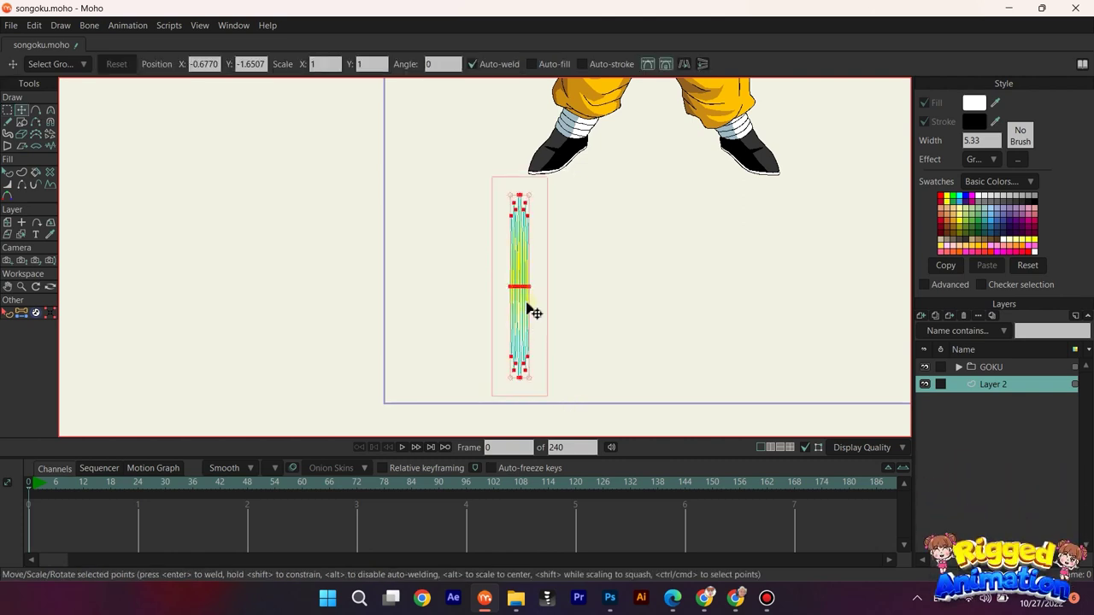
scroll(533, 311, up, 4)
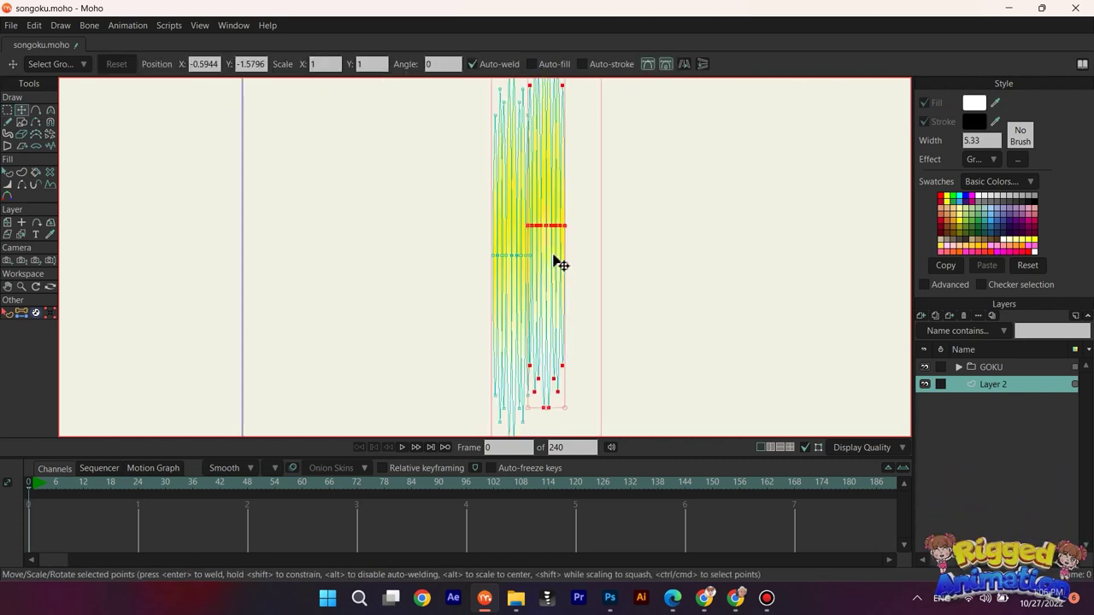
scroll(559, 266, down, 1)
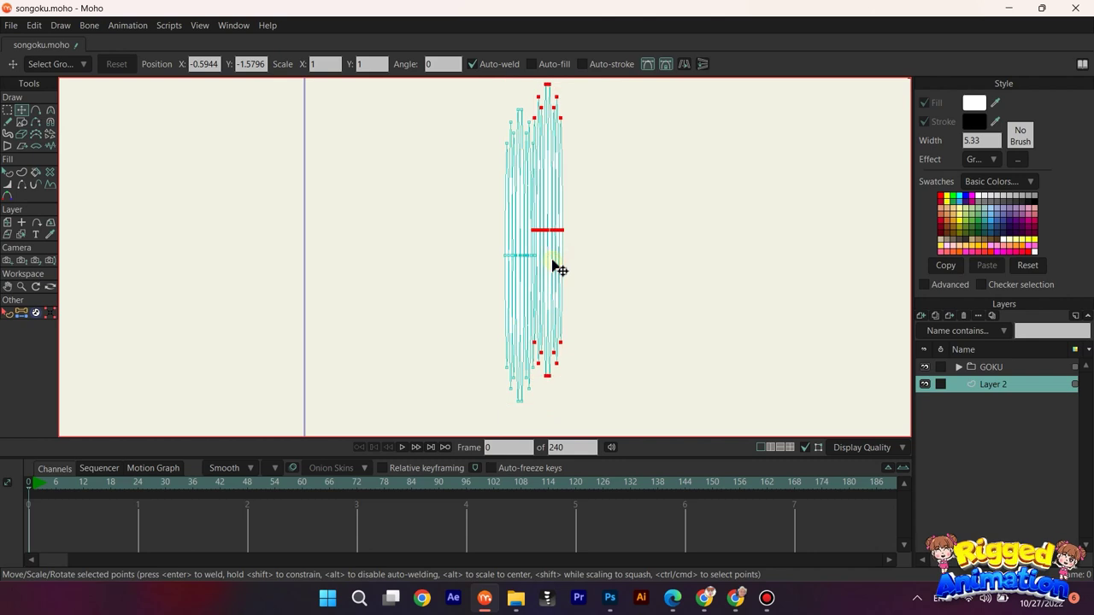
scroll(555, 264, down, 1)
scroll(552, 303, up, 2)
scroll(539, 288, down, 2)
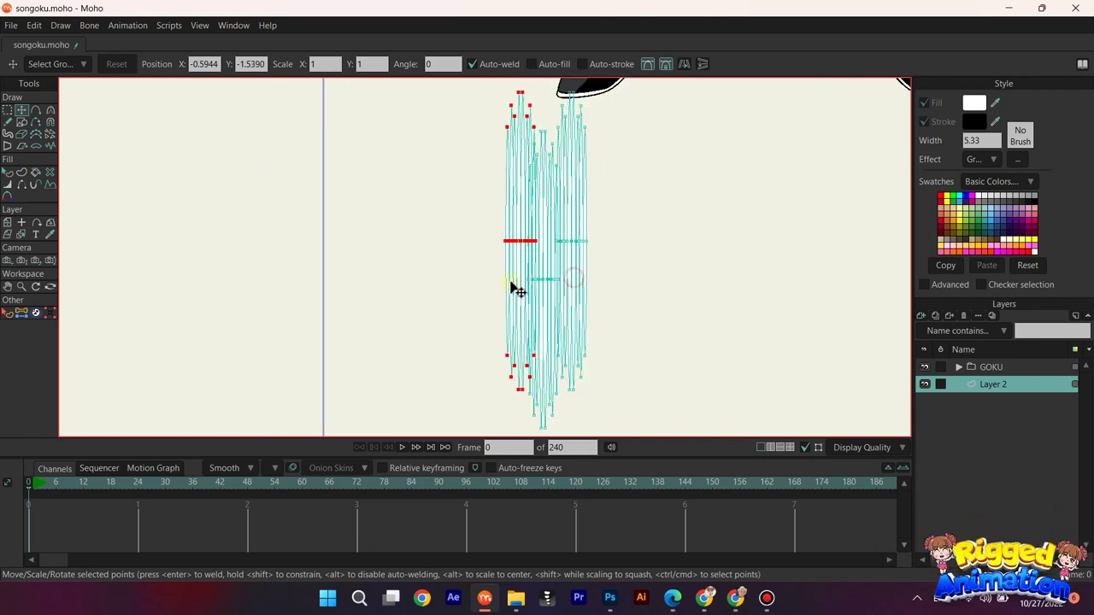
key(q)
scroll(622, 273, down, 2)
Step: Duplicate the outermost right-hand spikes, move the copies just outside the cluster, and shrink them to a shorter height
key(g)
scroll(599, 265, up, 3)
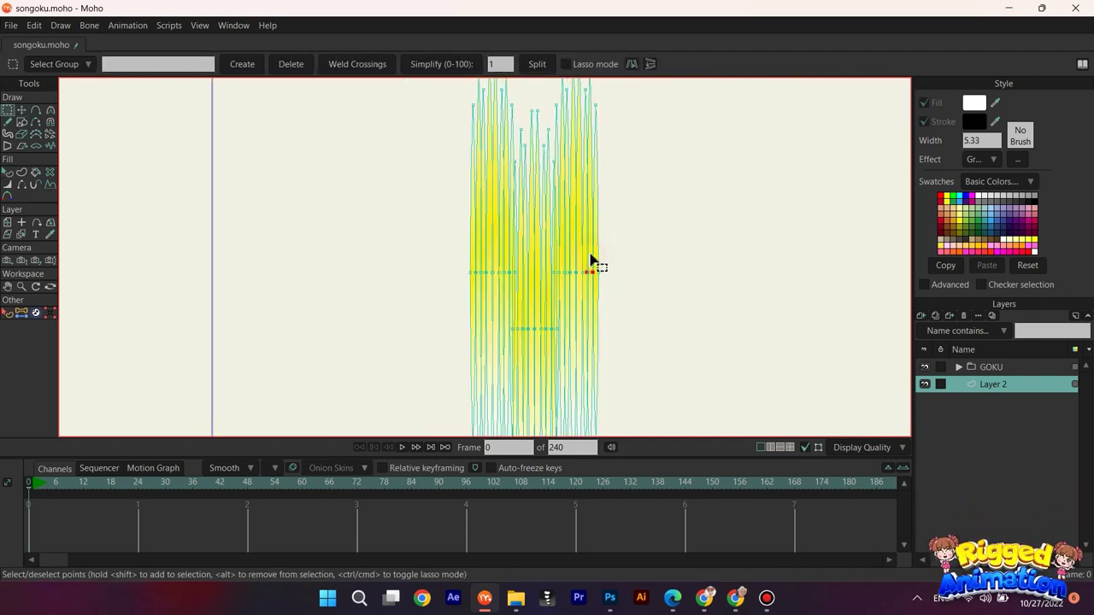
scroll(591, 257, down, 1)
key(t)
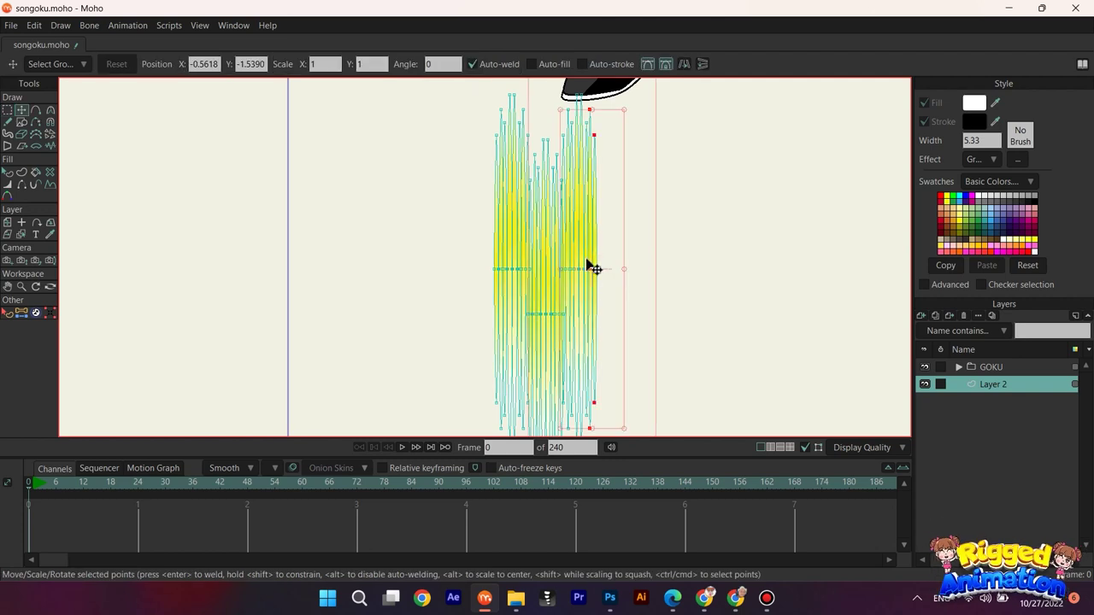
drag(588, 261, 595, 262)
drag(603, 112, 599, 186)
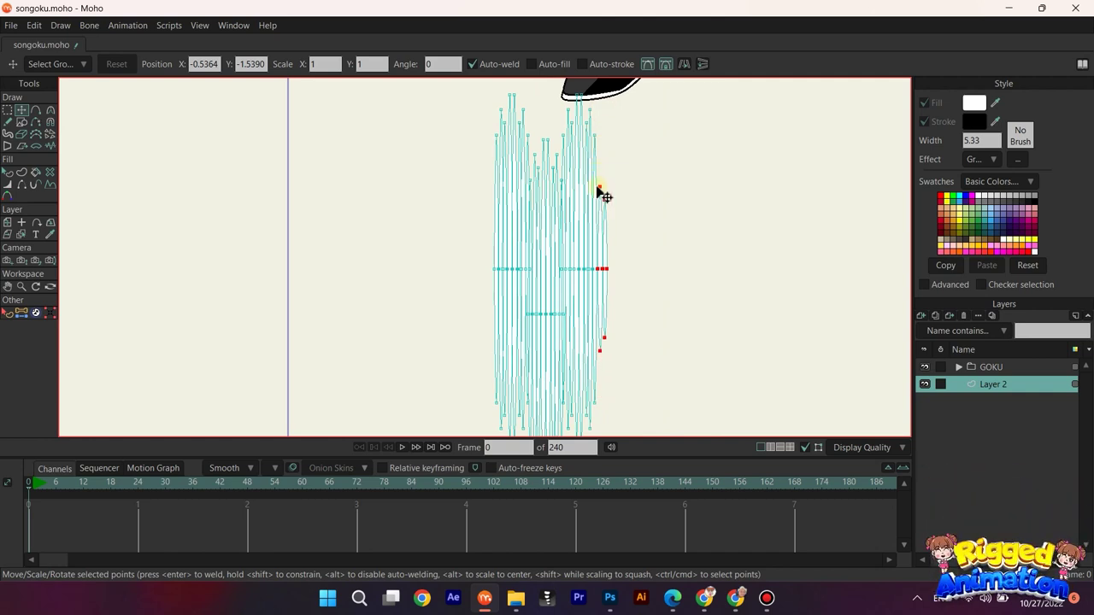
Step: Select all points of the spike cluster and rename its layer AURA
drag(616, 274, 508, 282)
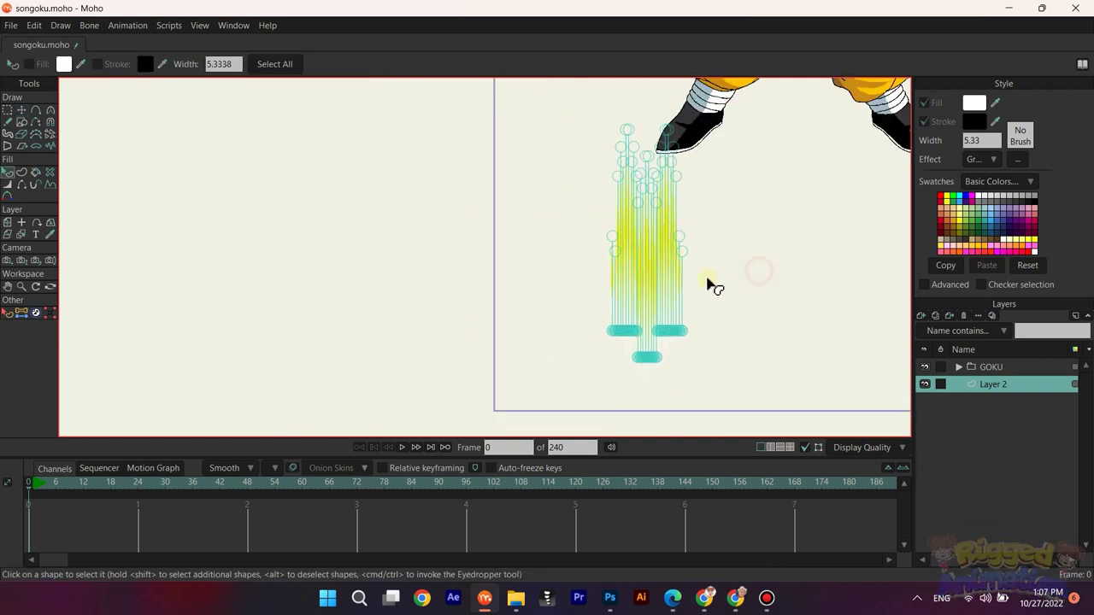
drag(708, 284, 680, 289)
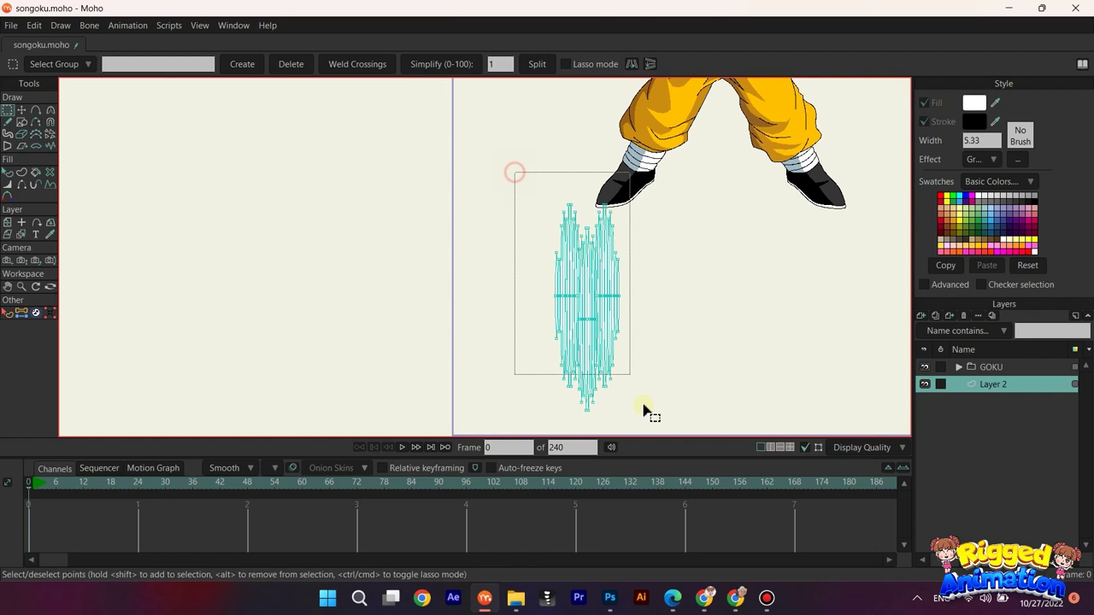
key(ctrl+a)
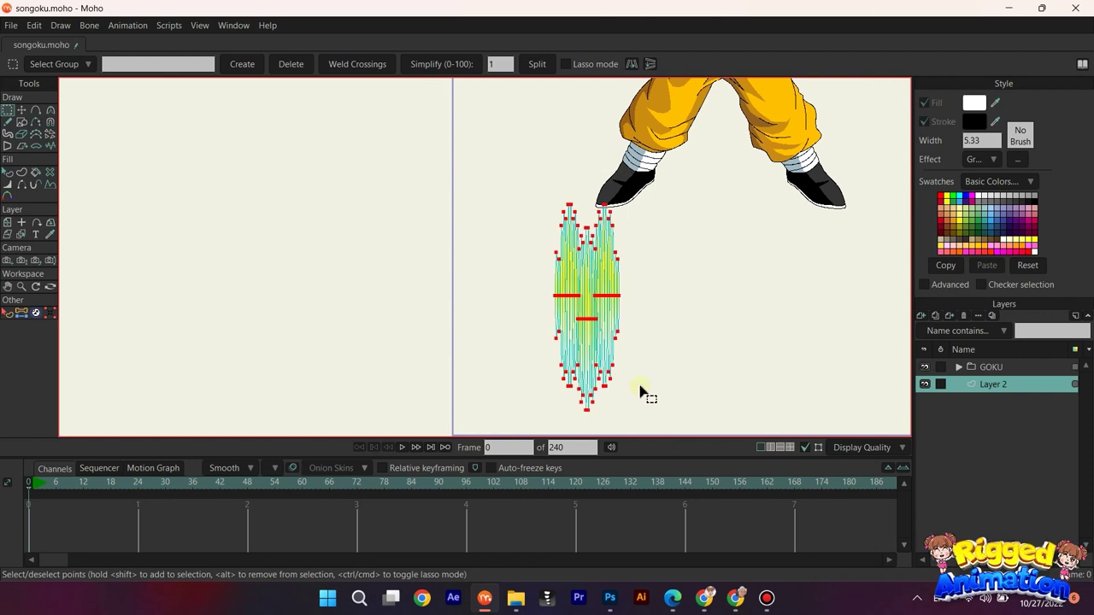
key(t)
double_click(999, 386)
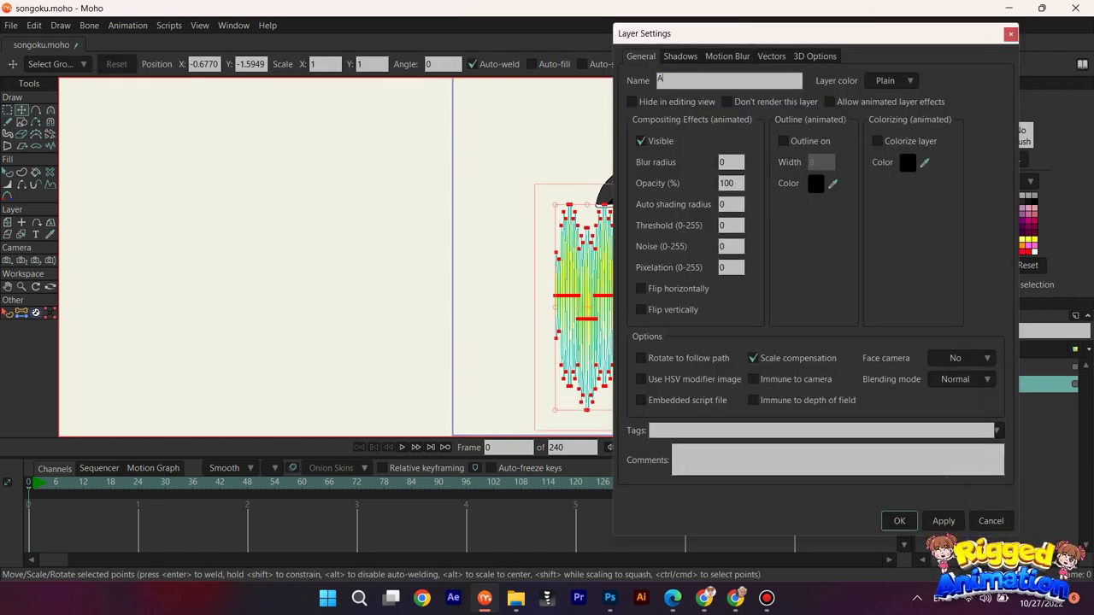
key(Return)
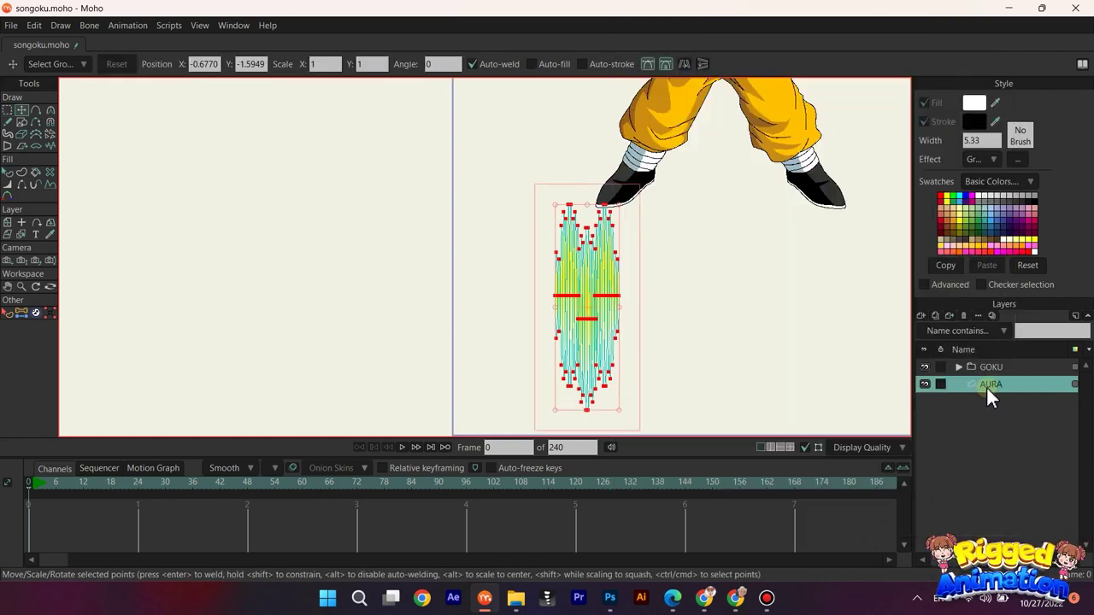
key(q)
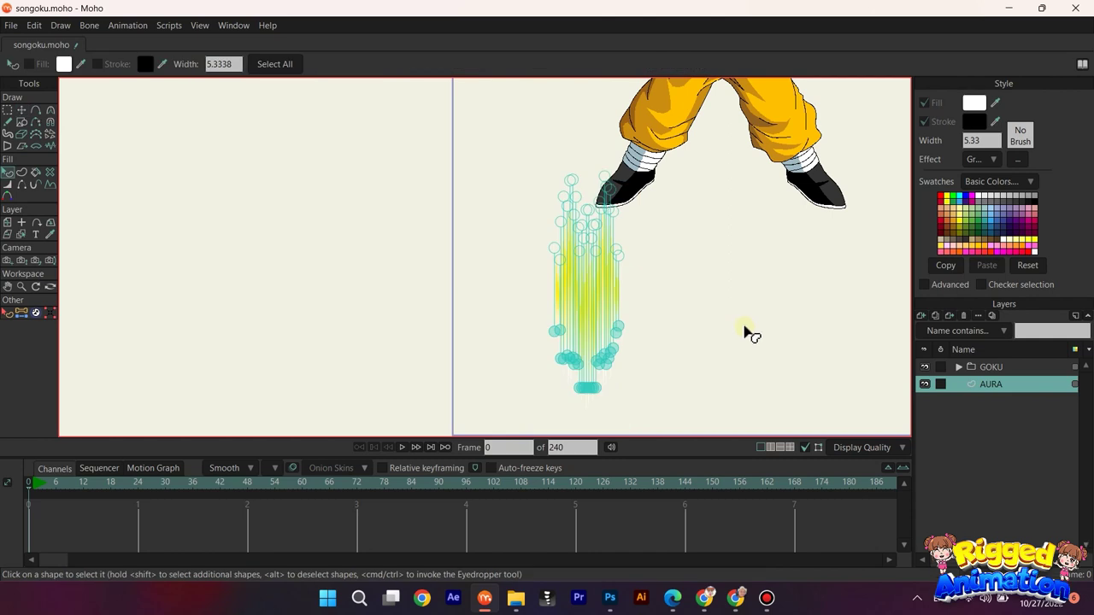
Step: Add a new vector layer above AURA and name it LINE
click(920, 315)
click(951, 337)
double_click(997, 387)
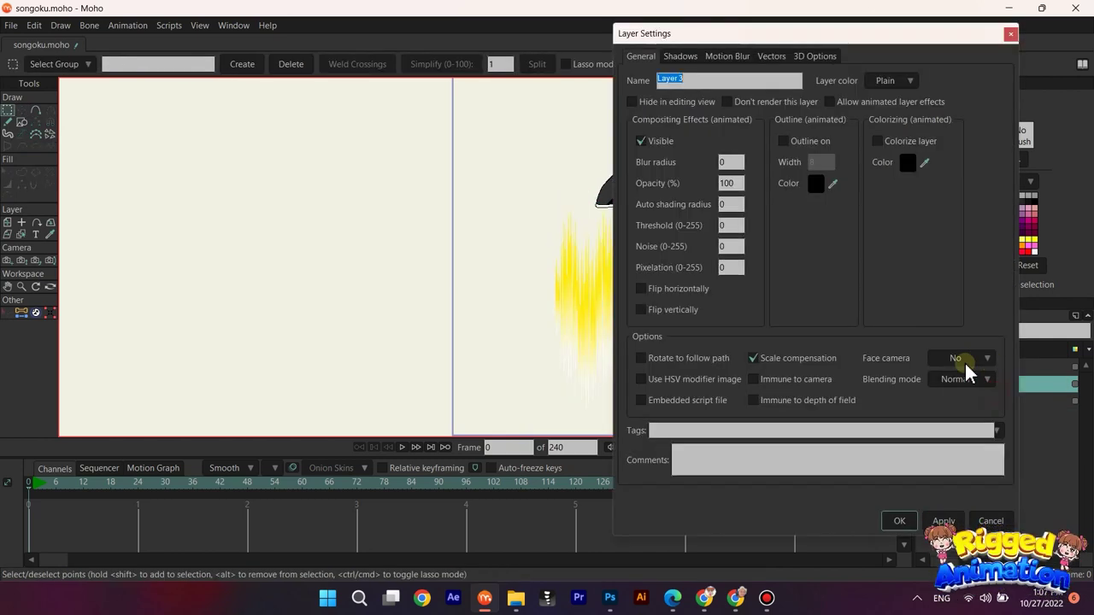
key(Return)
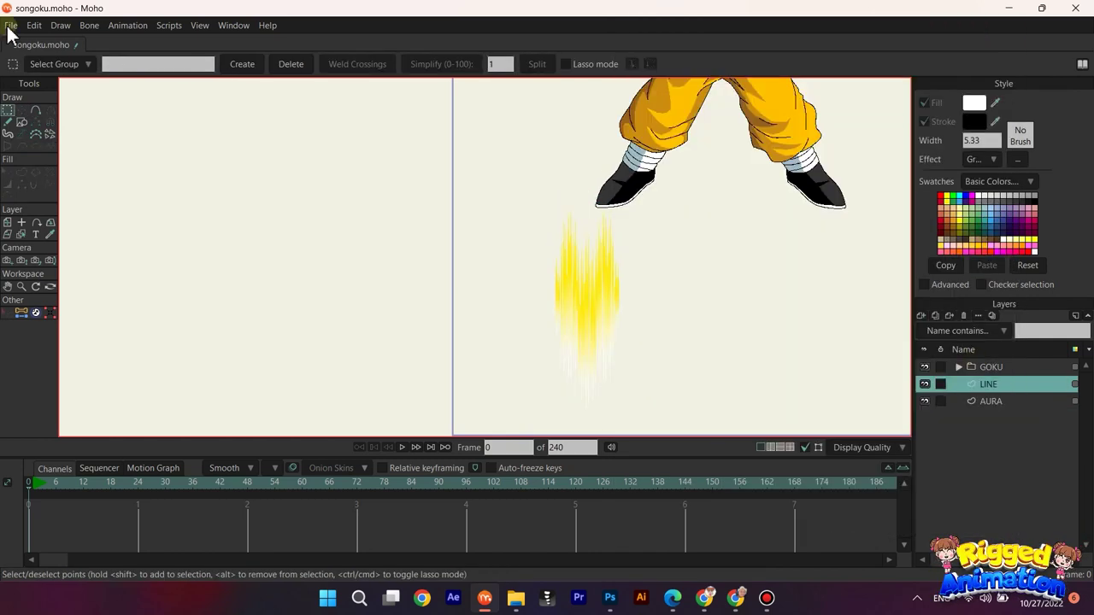
Step: Draw a curved path on LINE from below Goku's left-hand foot, around that side, to above his head, and lengthen its curvature handles
click(34, 113)
scroll(533, 299, down, 4)
scroll(576, 317, up, 2)
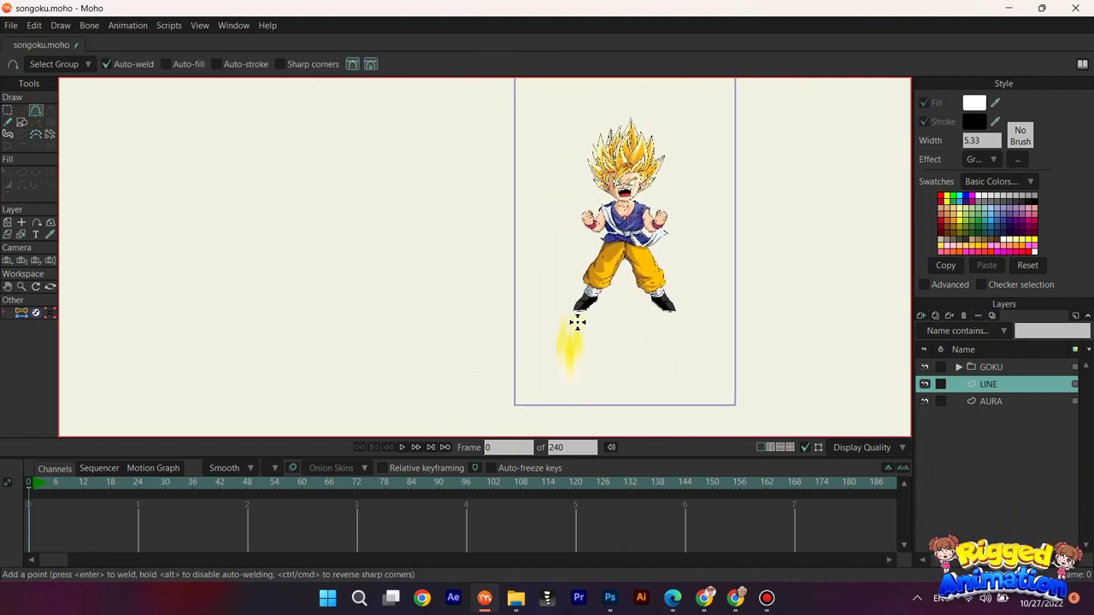
scroll(584, 347, down, 2)
drag(583, 348, 534, 269)
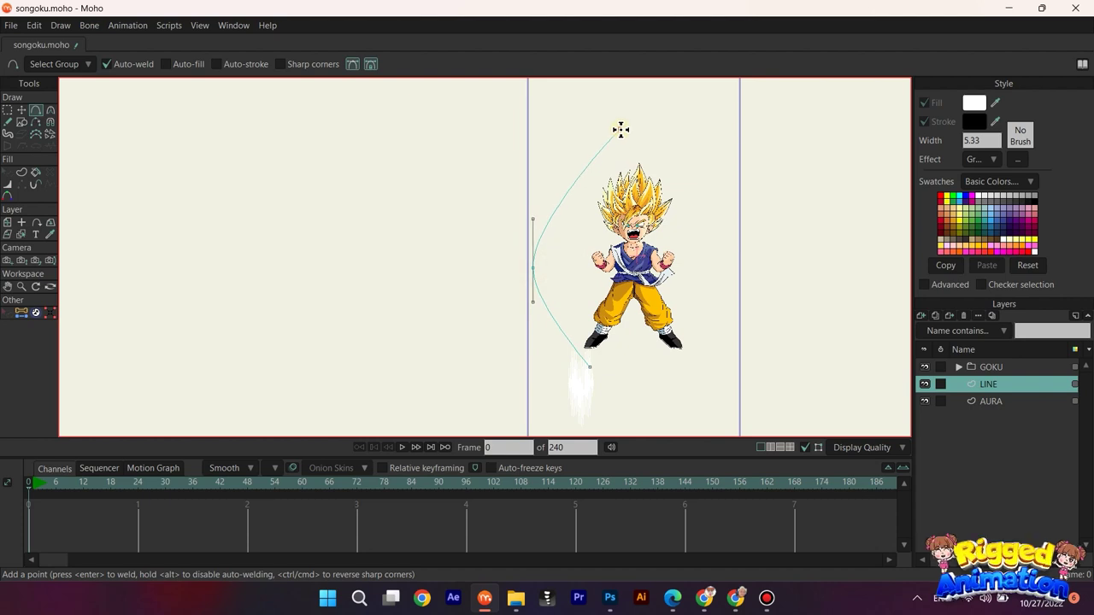
key(c)
drag(532, 305, 528, 345)
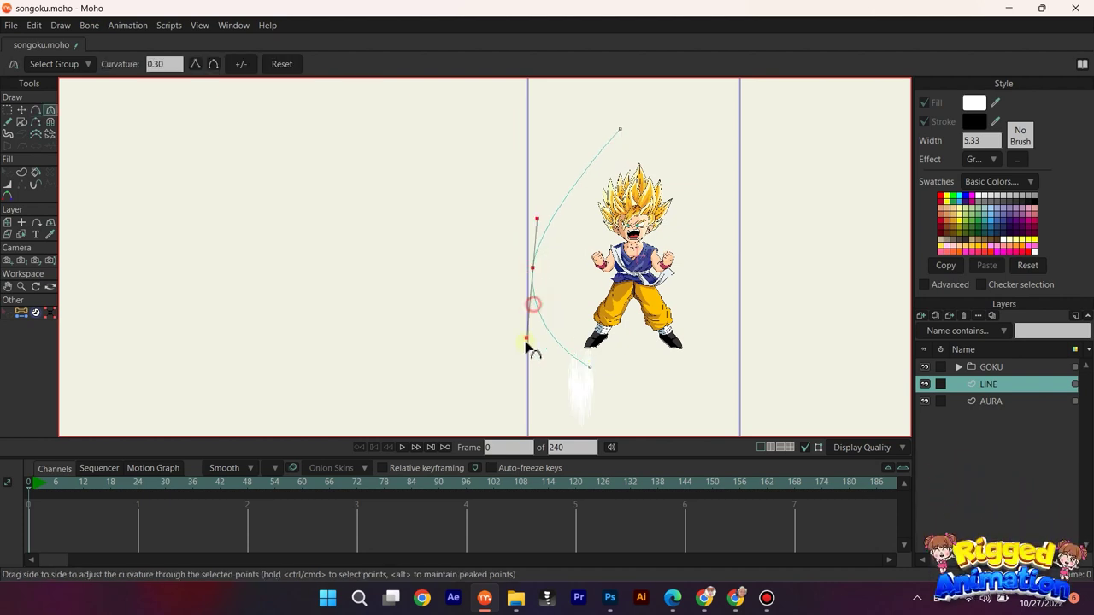
drag(541, 207, 555, 167)
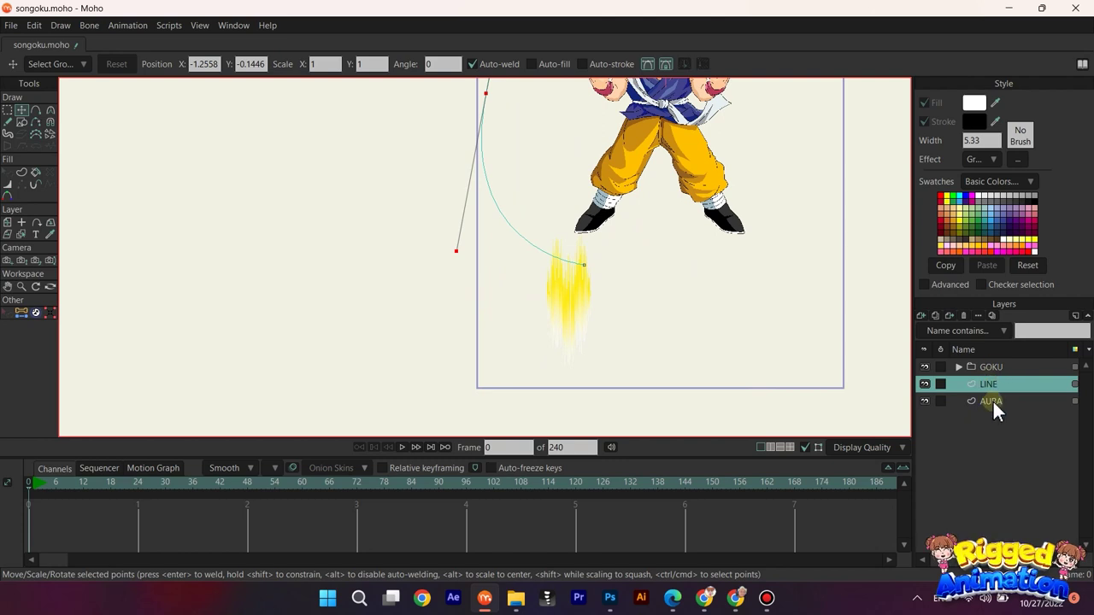
Step: Attach the AURA layer to the lower end of the LINE curve with the Follow Path tool
click(992, 399)
scroll(586, 268, up, 3)
click(36, 222)
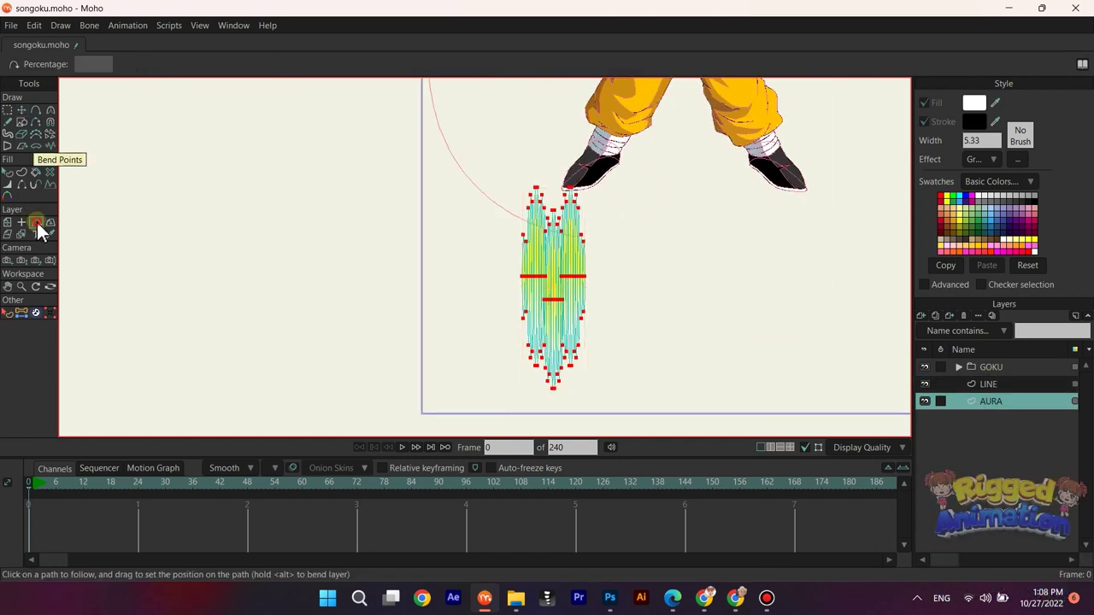
scroll(575, 241, up, 4)
click(578, 237)
scroll(578, 241, down, 1)
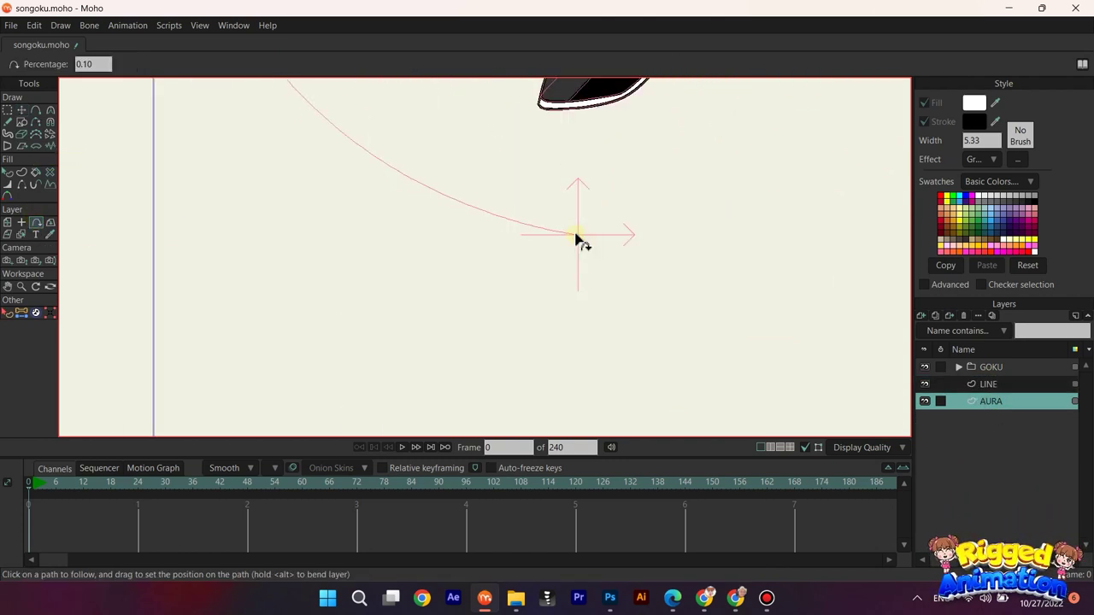
scroll(576, 239, down, 5)
Step: Set the position of all AURA points to X 0 and Y 0 so the spikes sit on the path
drag(548, 328, 557, 299)
key(g)
drag(503, 256, 610, 385)
key(t)
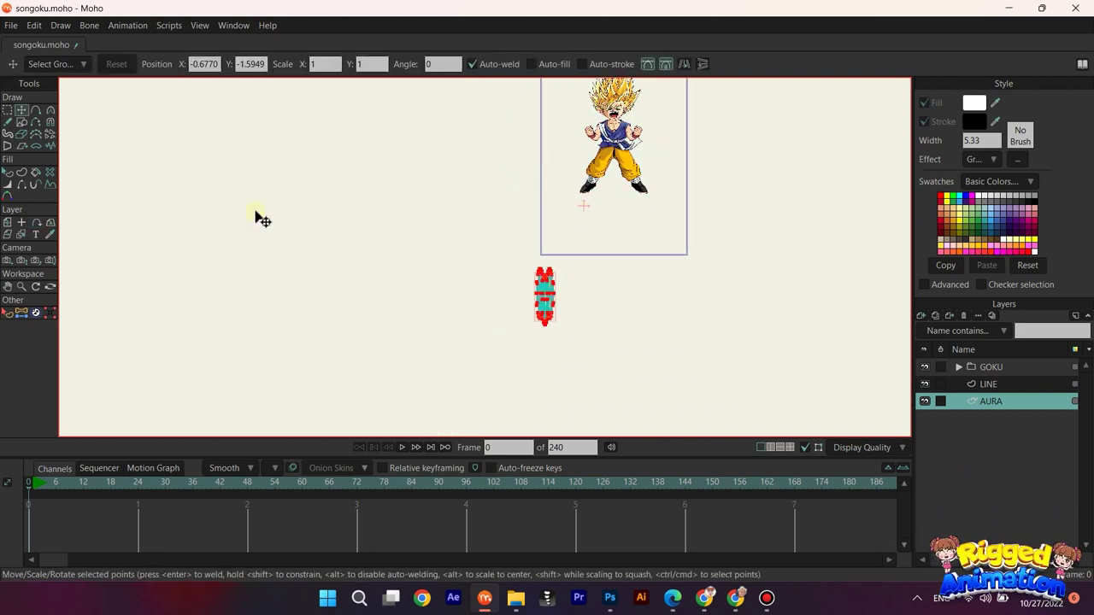
text(0)
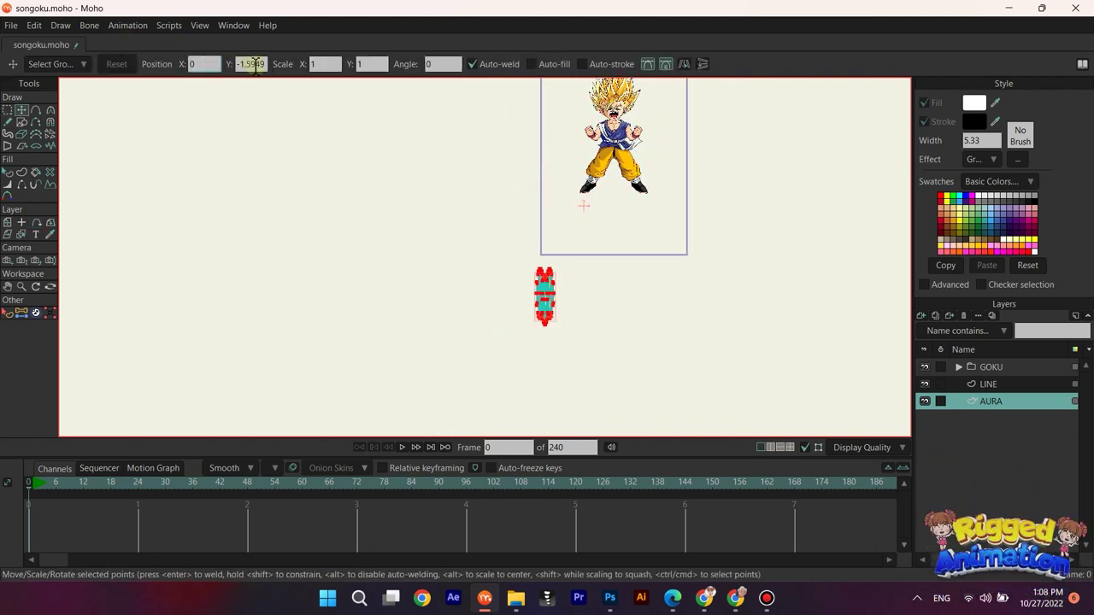
key(Tab)
key(Return)
scroll(598, 231, up, 5)
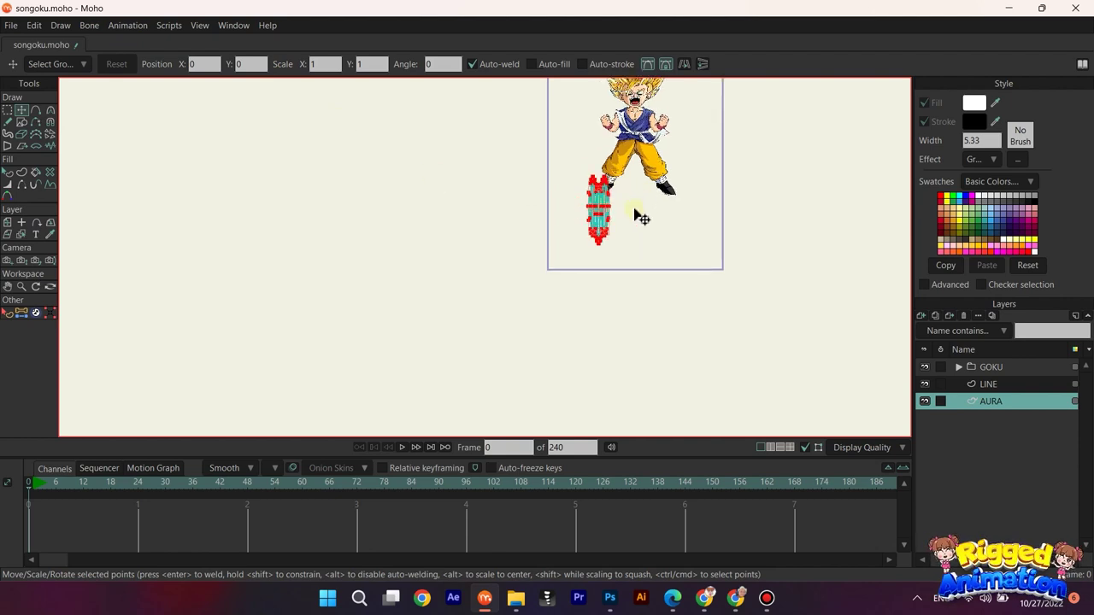
Step: Rotate the whole AURA layer to an angle of about -138.5 degrees so the spikes slant below the foot
key(m)
scroll(547, 247, up, 1)
drag(620, 163, 488, 300)
scroll(571, 218, down, 1)
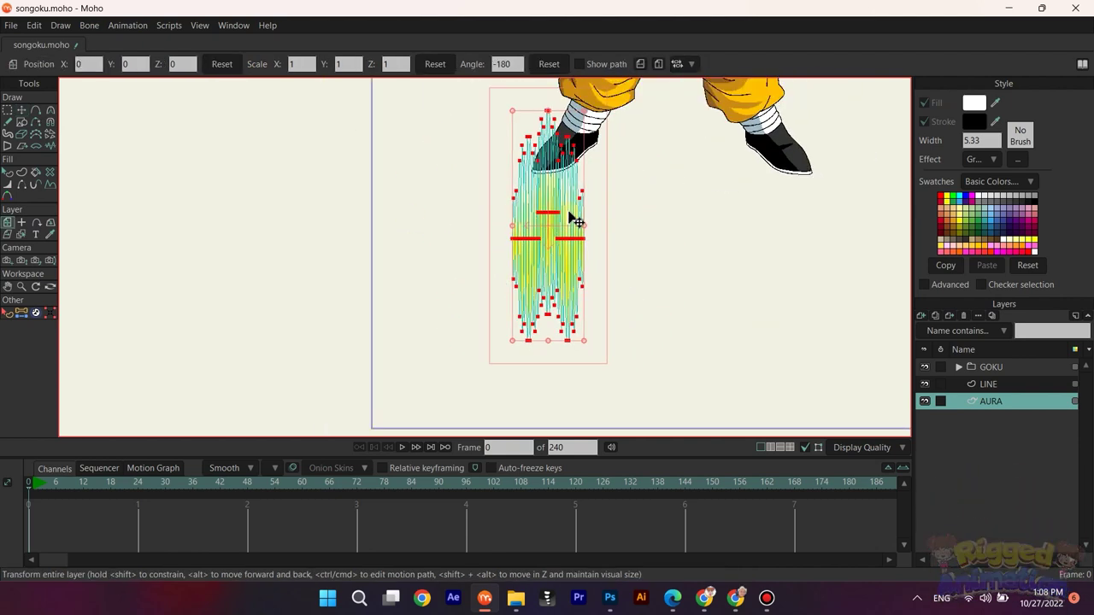
drag(588, 268, 645, 290)
scroll(610, 237, down, 1)
key(q)
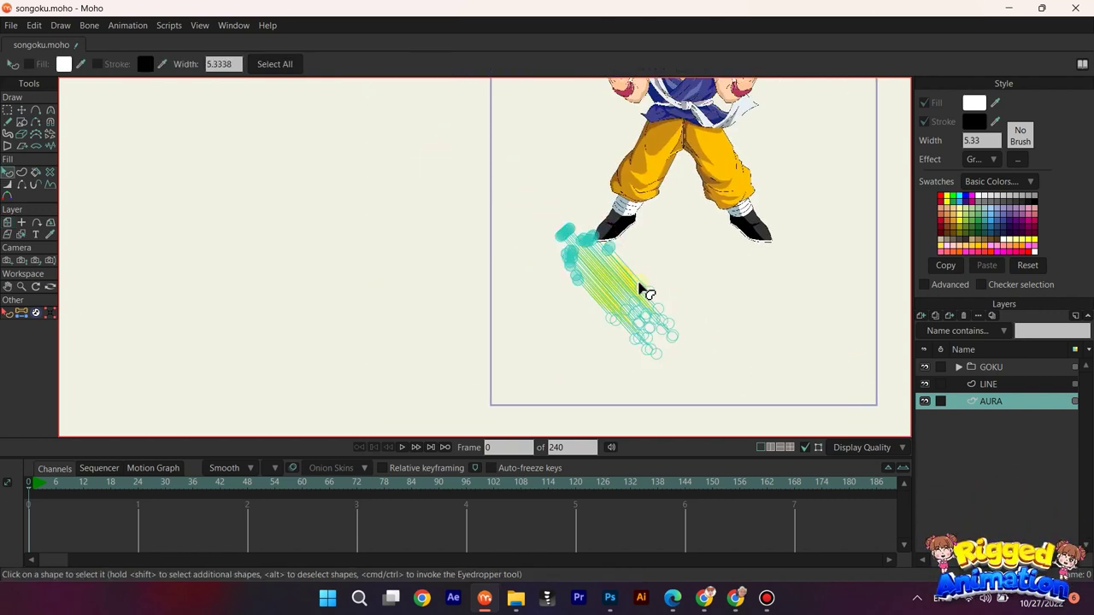
Step: Move the lower end of the LINE path outward beside Goku's foot and raise the path's middle point
click(953, 383)
scroll(561, 259, up, 2)
key(t)
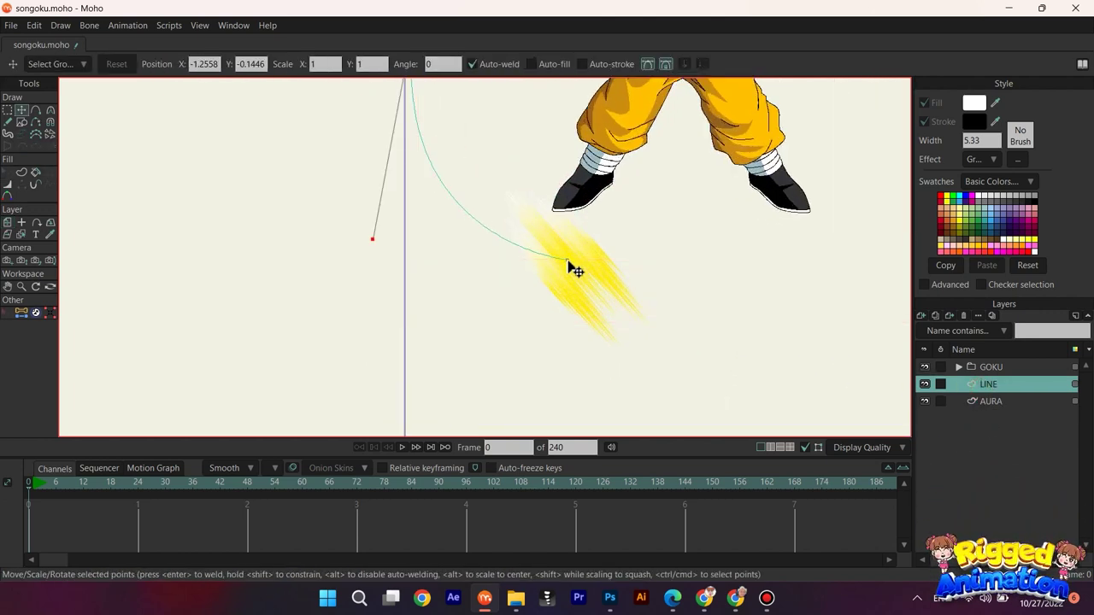
drag(526, 245, 591, 339)
scroll(591, 339, down, 3)
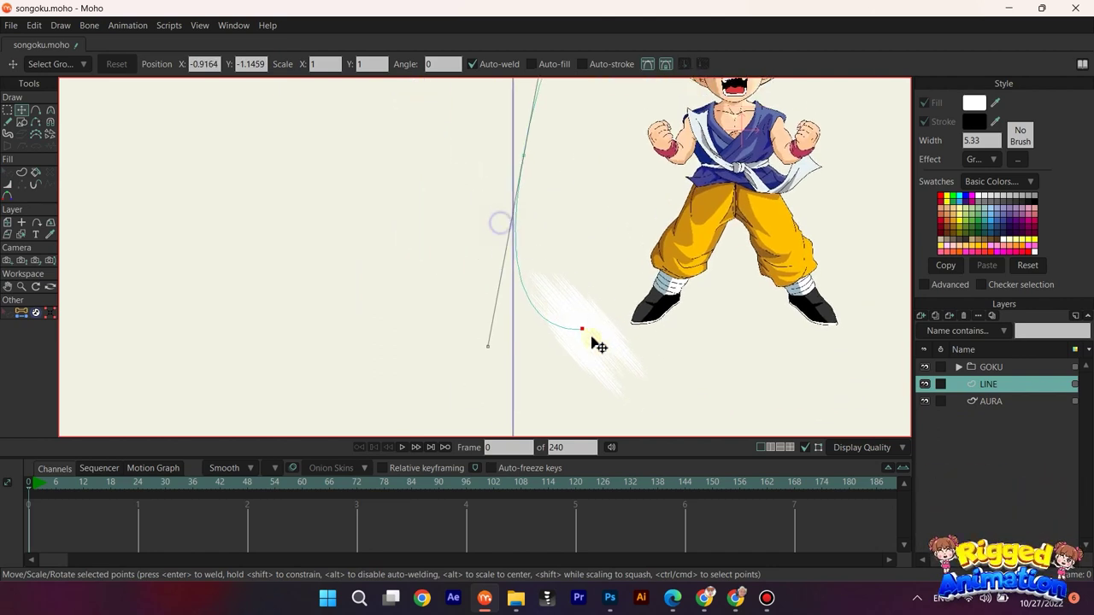
drag(508, 352, 509, 341)
drag(551, 260, 556, 228)
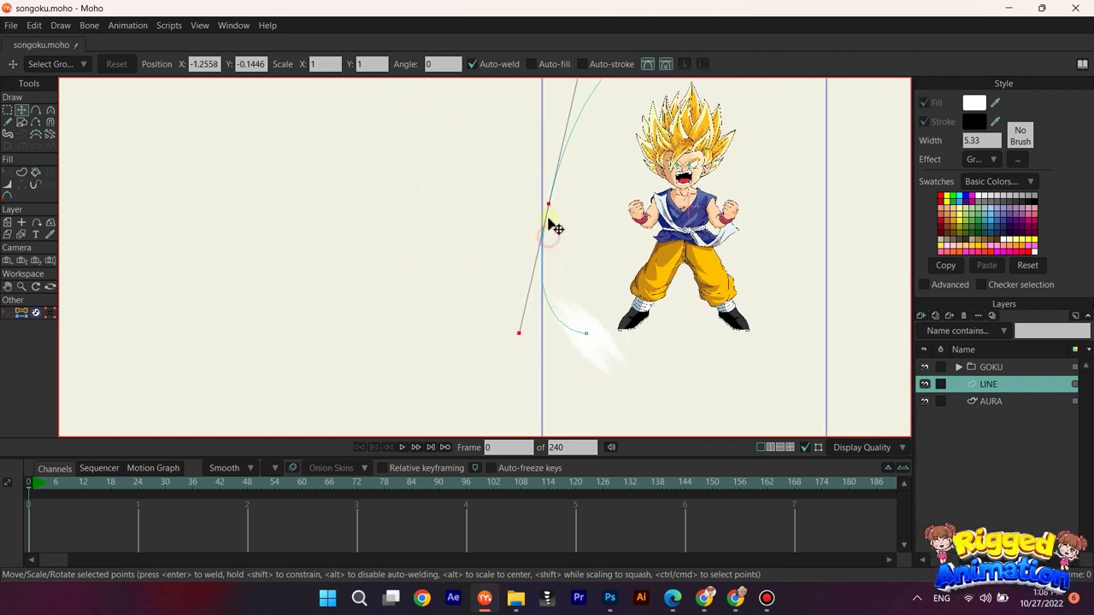
Step: Refine the LINE curve by adjusting its handles and moving the middle point to about X -1.19, Y 0.49
scroll(551, 206, down, 1)
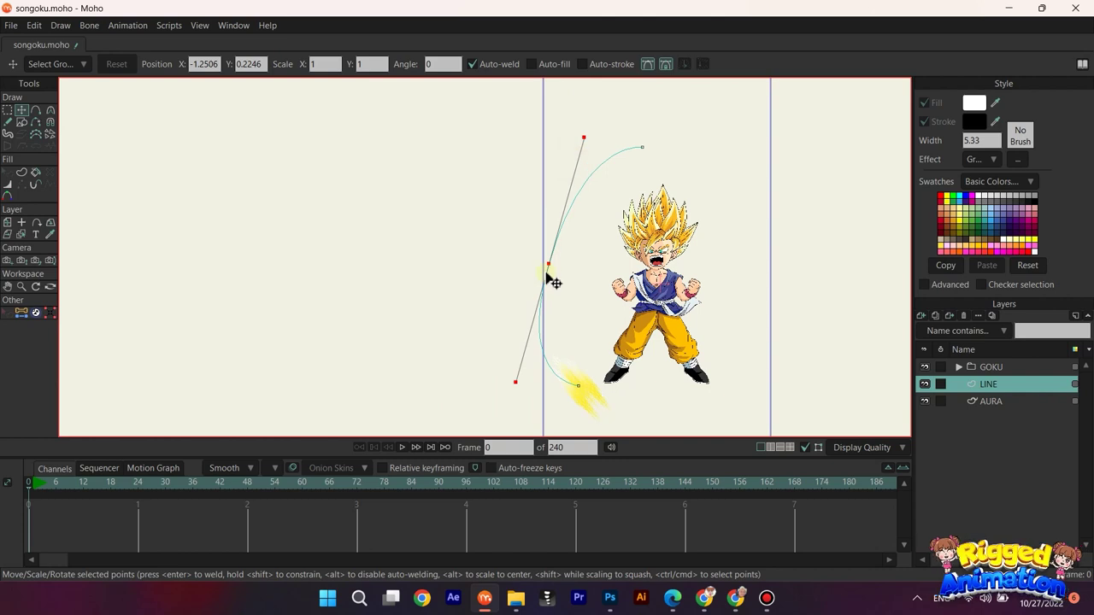
drag(546, 272, 547, 260)
drag(587, 143, 581, 151)
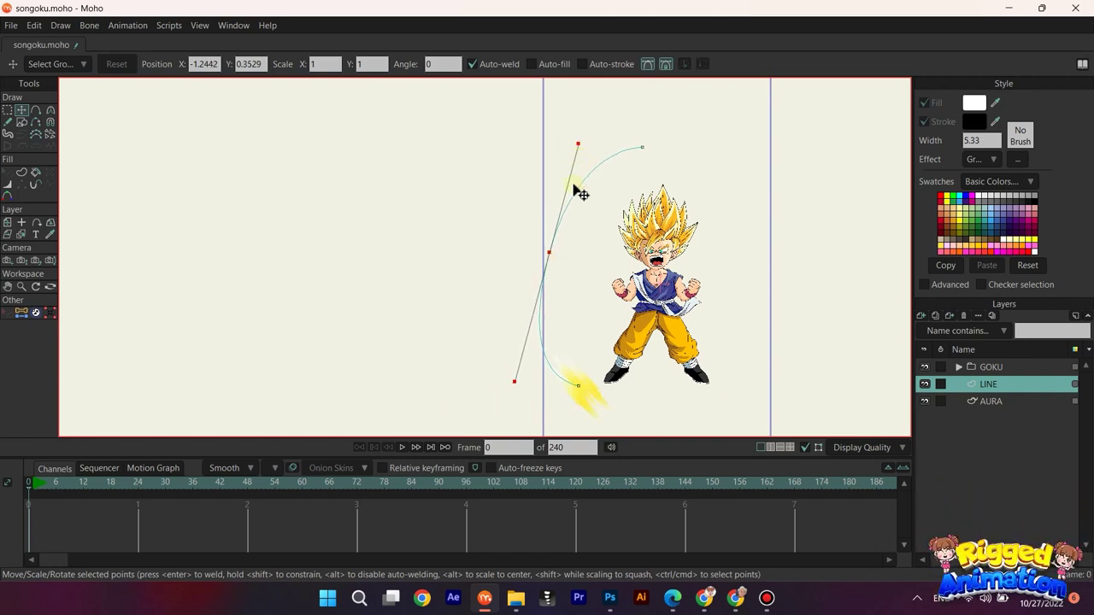
drag(584, 338, 575, 273)
scroll(577, 299, up, 3)
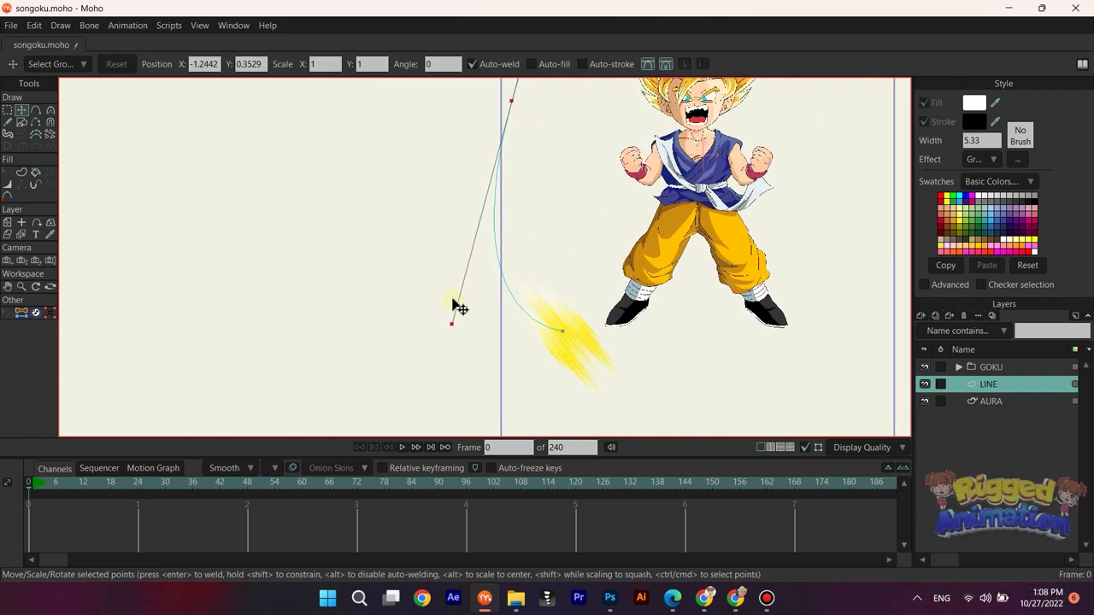
drag(453, 300, 465, 303)
scroll(561, 225, down, 3)
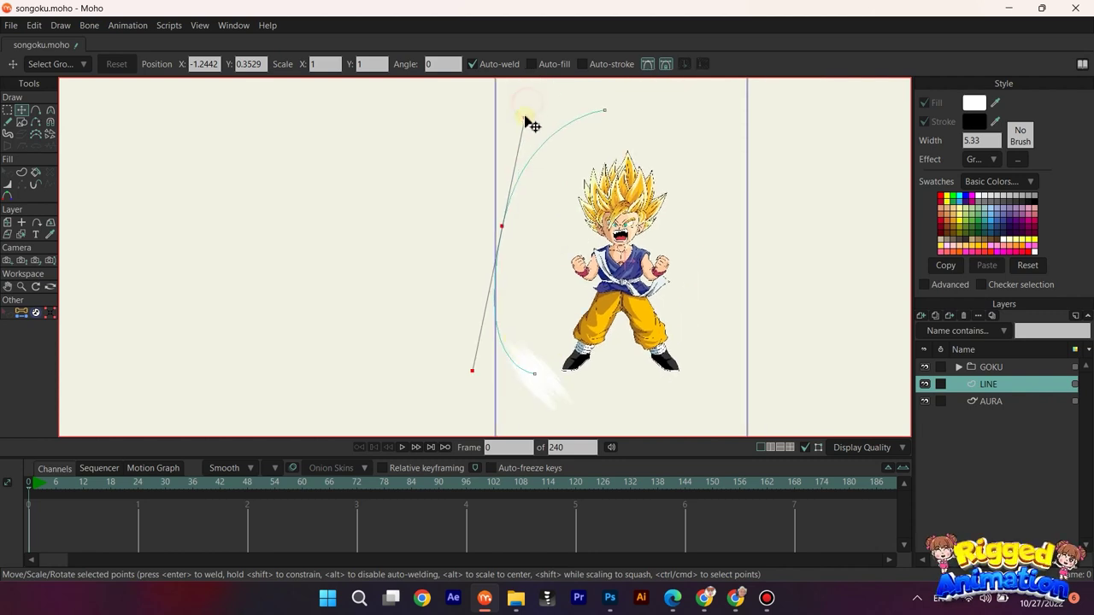
drag(502, 225, 508, 211)
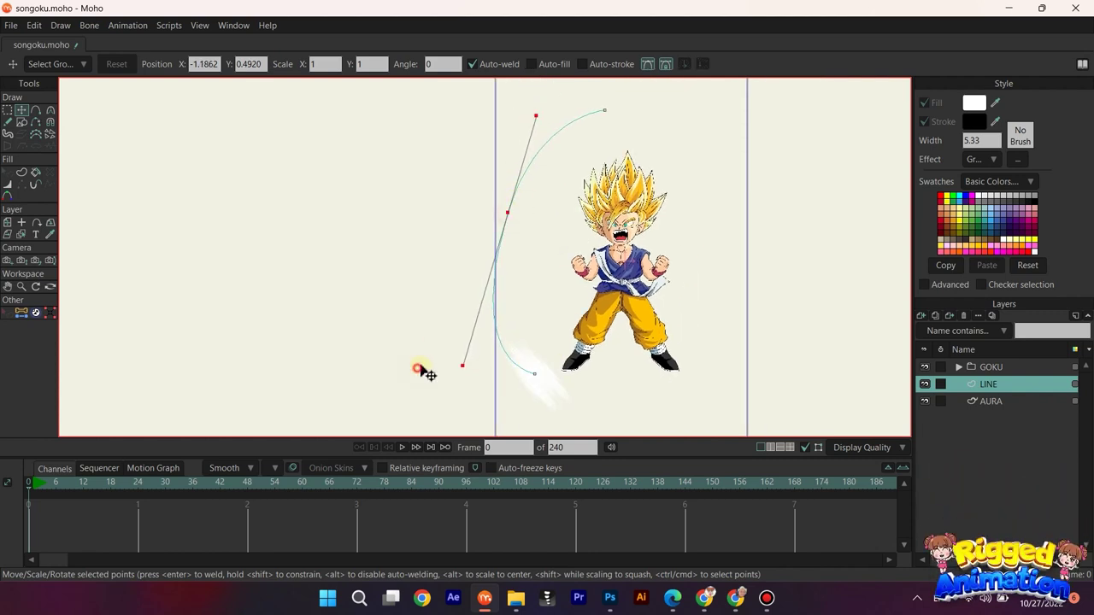
scroll(550, 347, up, 3)
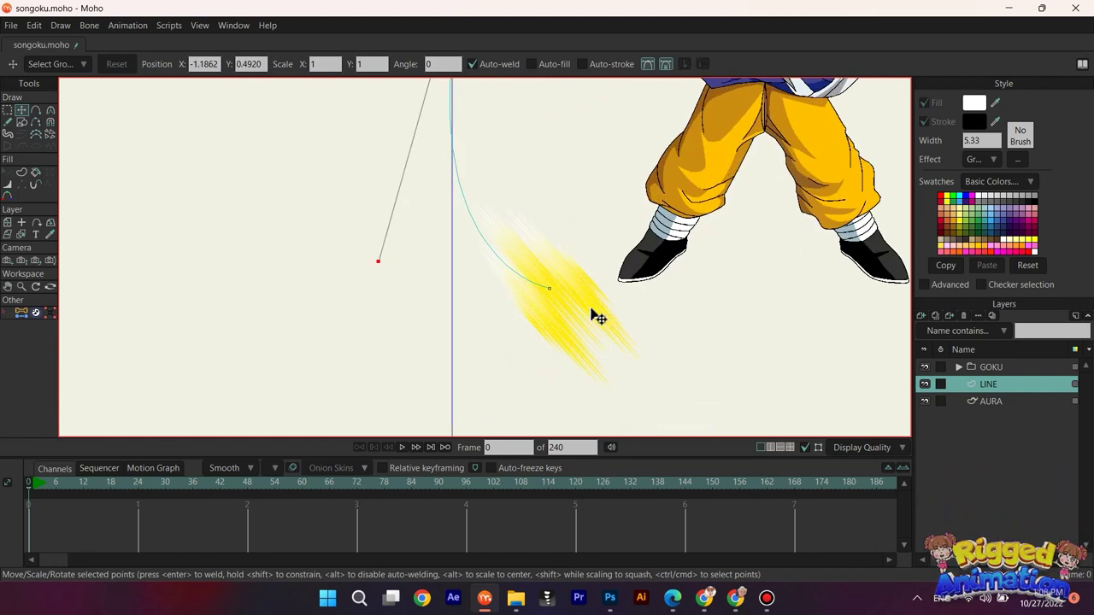
scroll(562, 298, down, 2)
scroll(656, 354, down, 2)
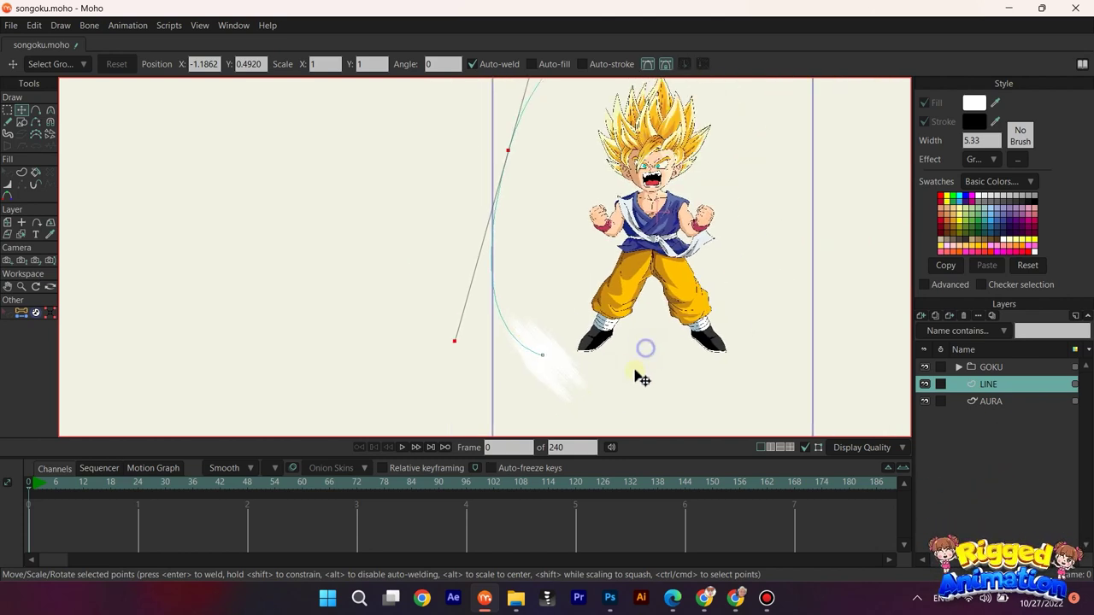
Step: At frame 24, move the AURA layer along the path to the upper end of the curve above Goku's head
click(993, 401)
click(996, 387)
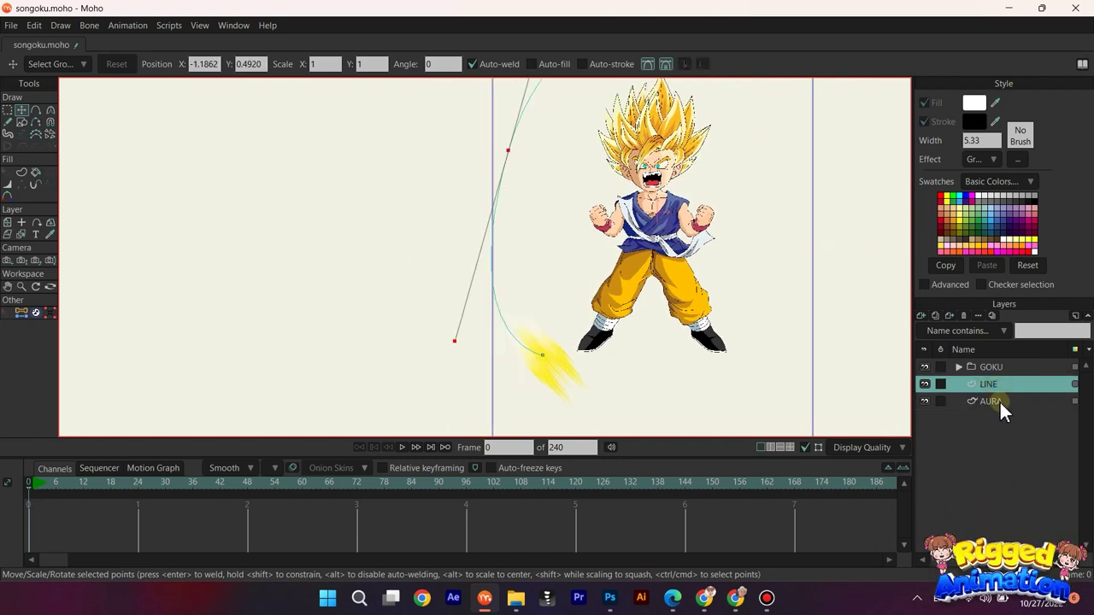
scroll(109, 397, down, 1)
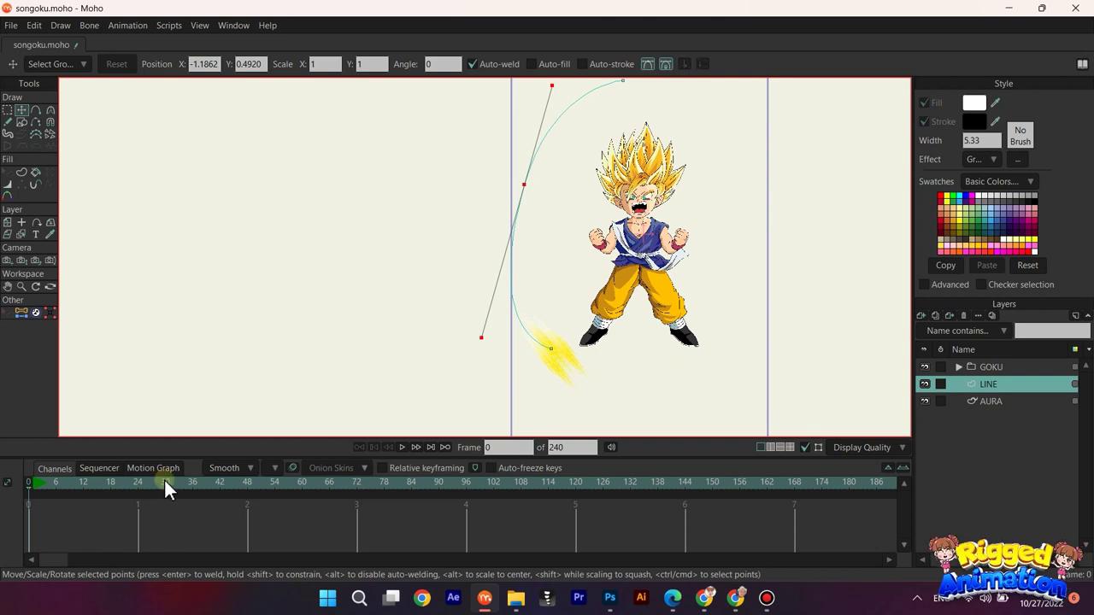
click(137, 484)
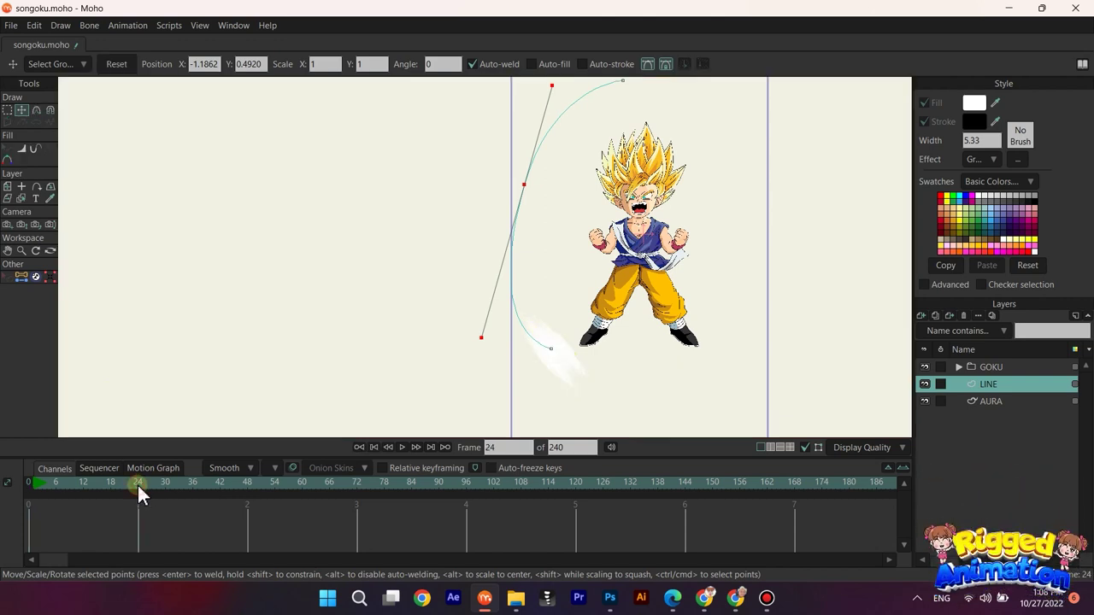
click(993, 401)
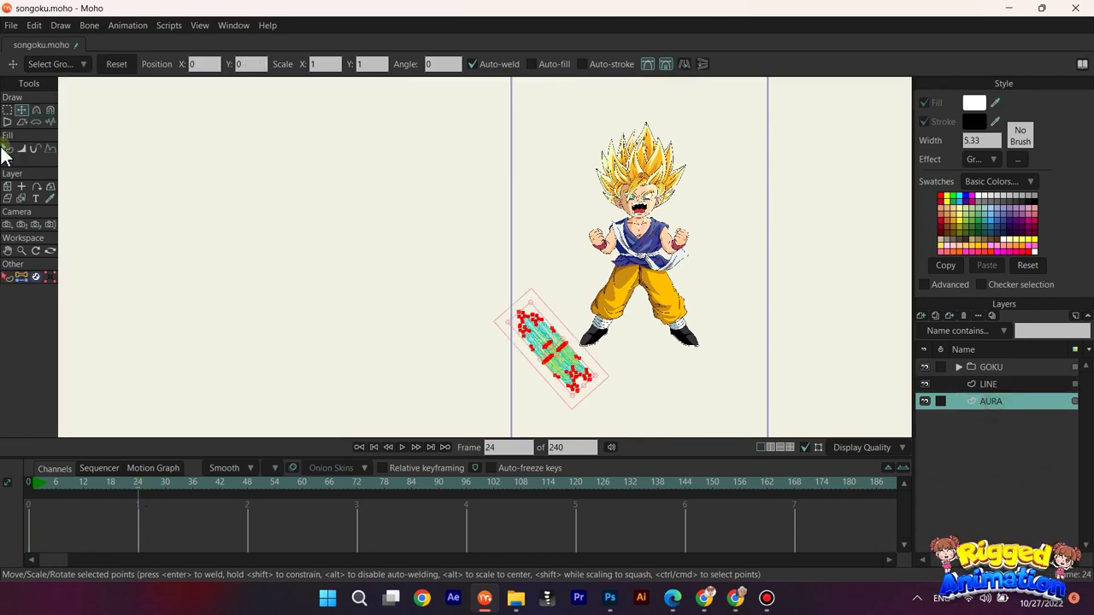
click(36, 185)
scroll(606, 159, up, 2)
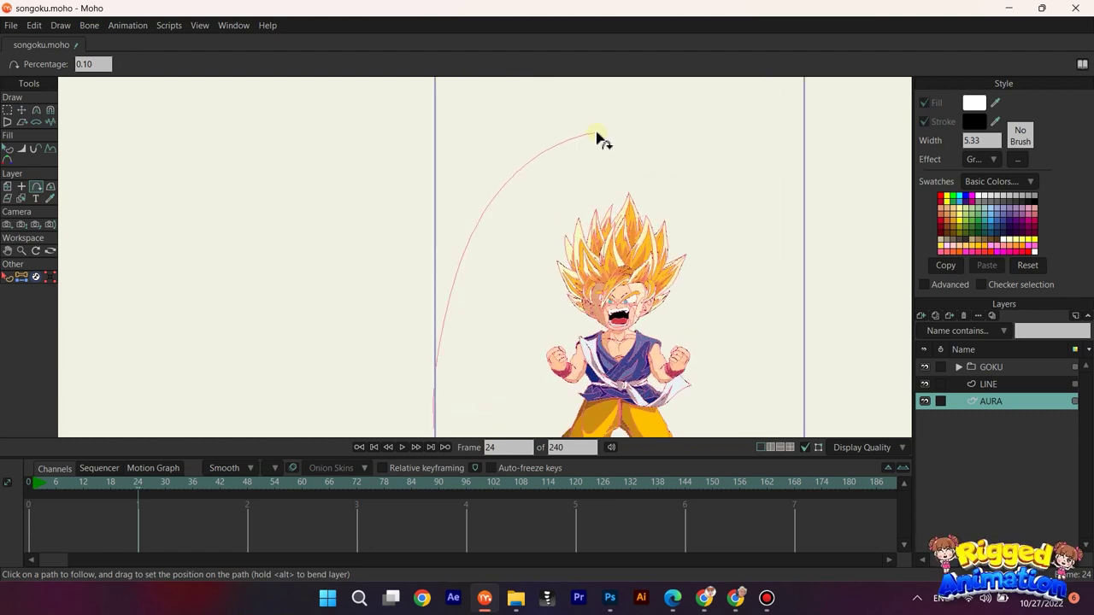
click(597, 135)
scroll(598, 145, down, 2)
key(m)
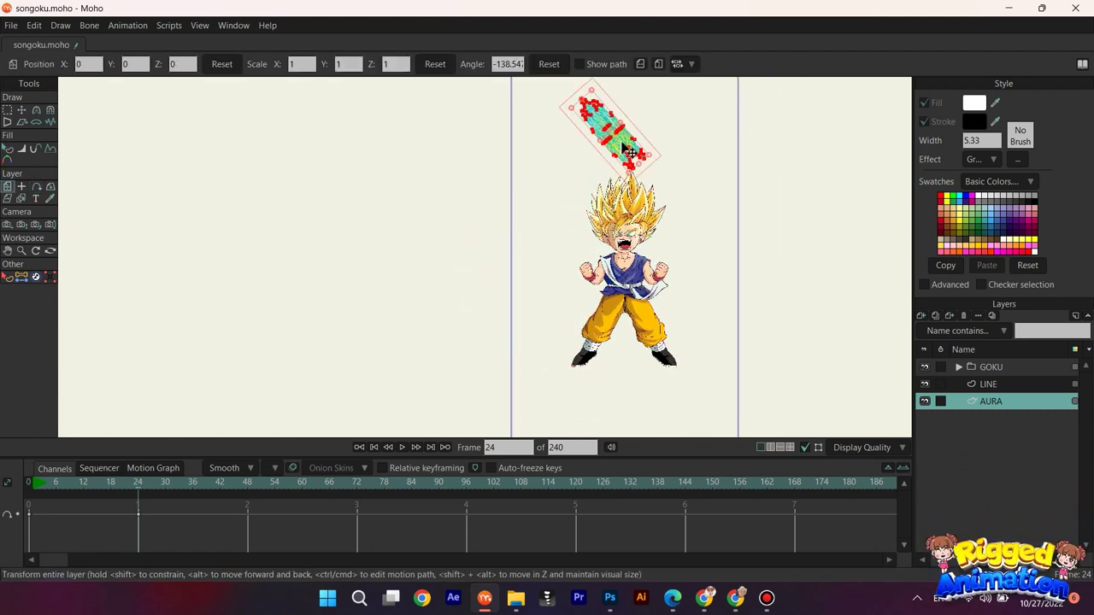
Step: At frame 24, rotate the AURA layer to -180 degrees so the spikes stand upright above Goku's head
scroll(625, 145, up, 2)
drag(646, 138, 642, 162)
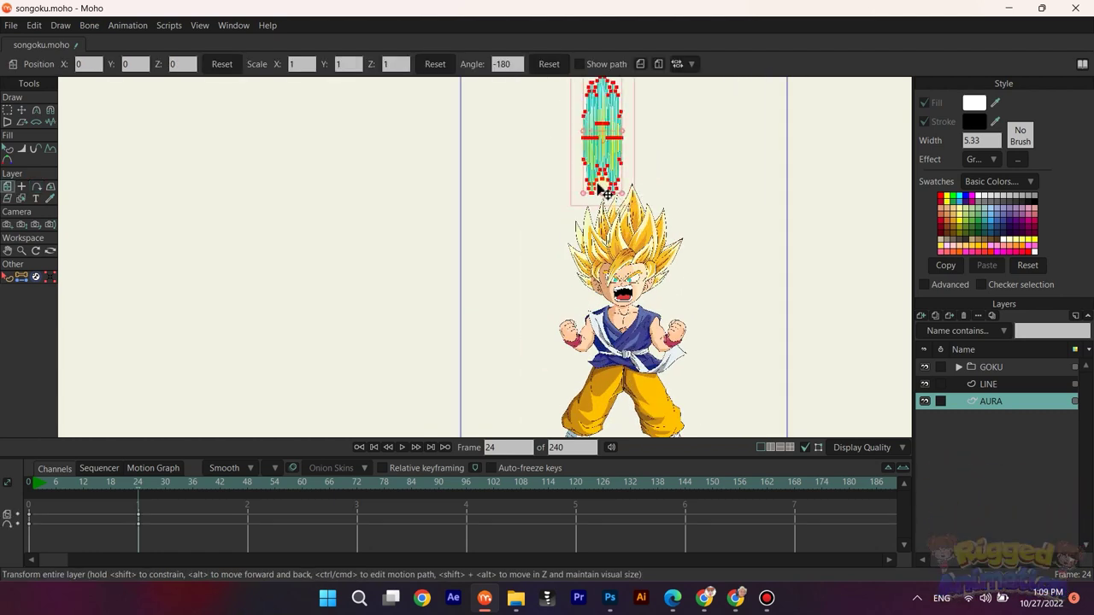
scroll(599, 185, down, 2)
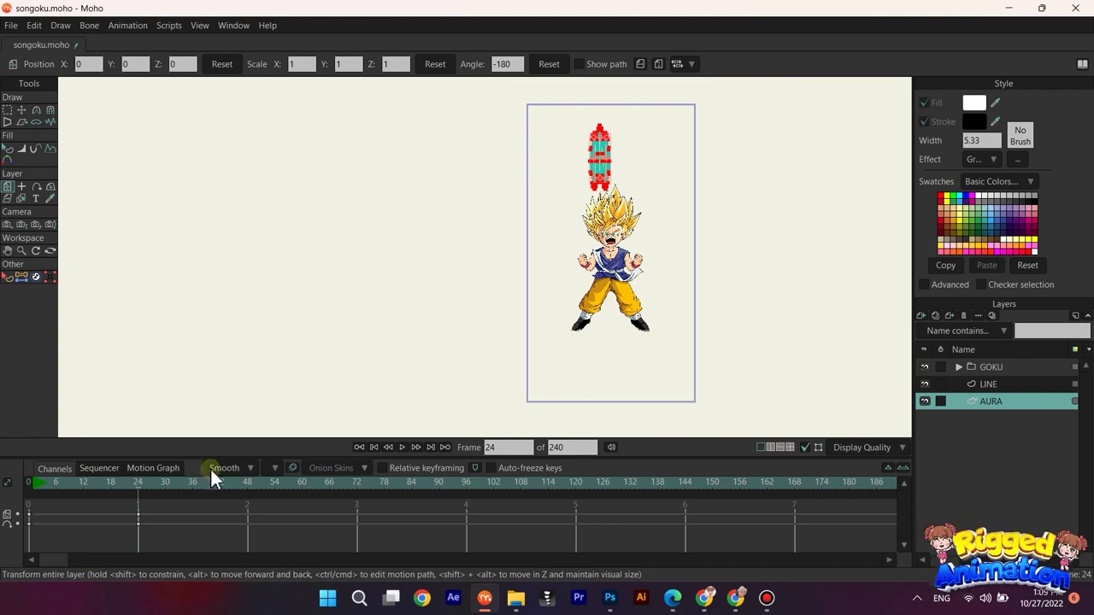
Step: Cycle the AURA's frame 24 keyframes back to absolute frame 1 and set the starting keyframe to linear interpolation
right_click(140, 515)
click(169, 447)
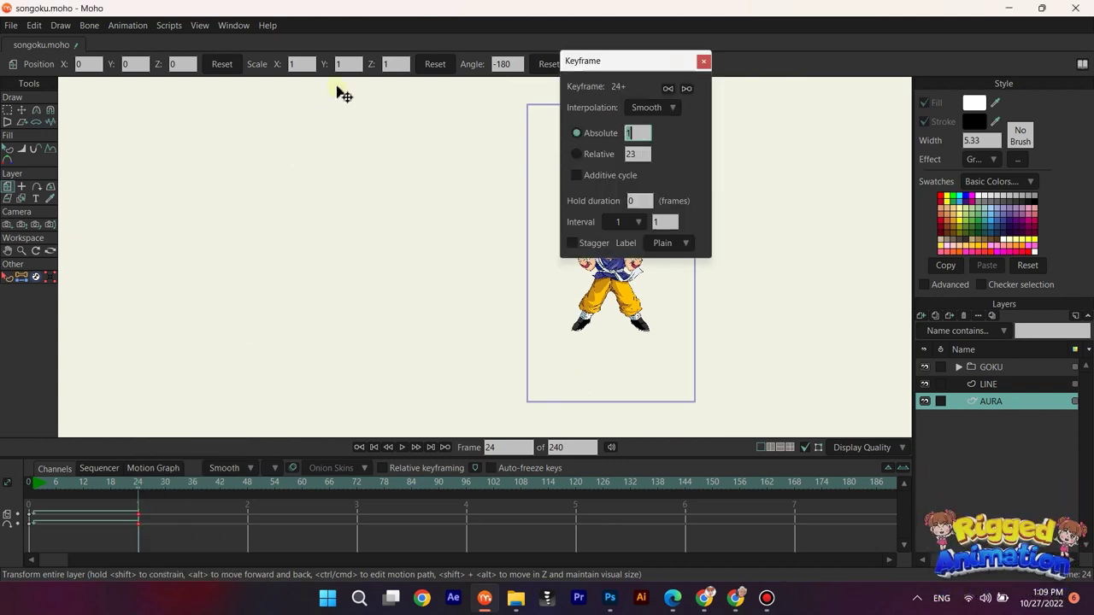
click(703, 61)
right_click(28, 517)
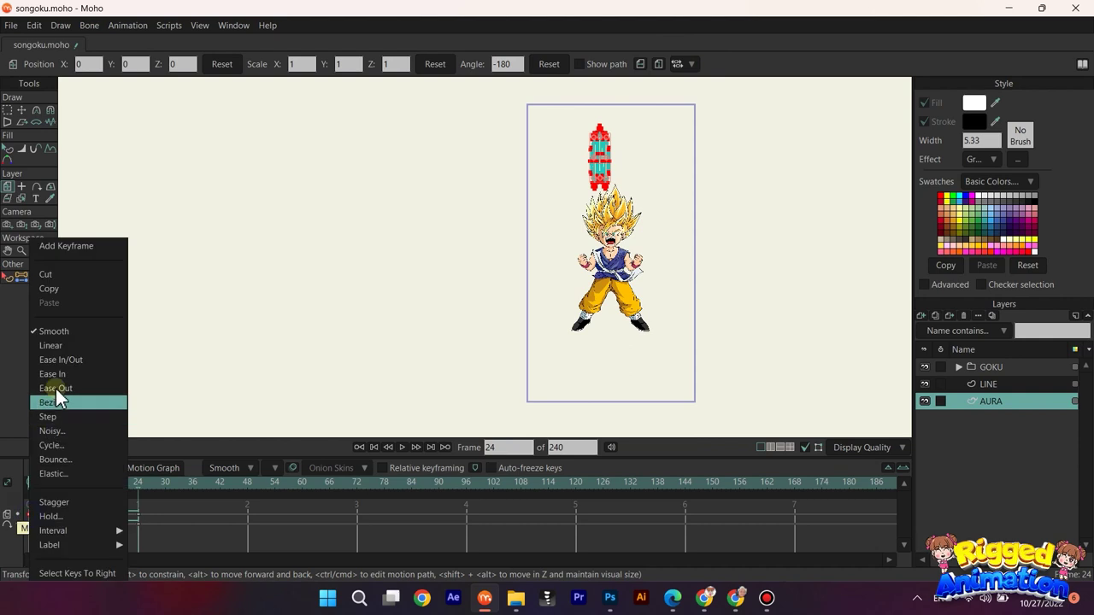
click(69, 343)
Step: Play back and scrub the animation to check the AURA's looping travel along the curved path
drag(46, 485, 29, 484)
drag(557, 333, 501, 317)
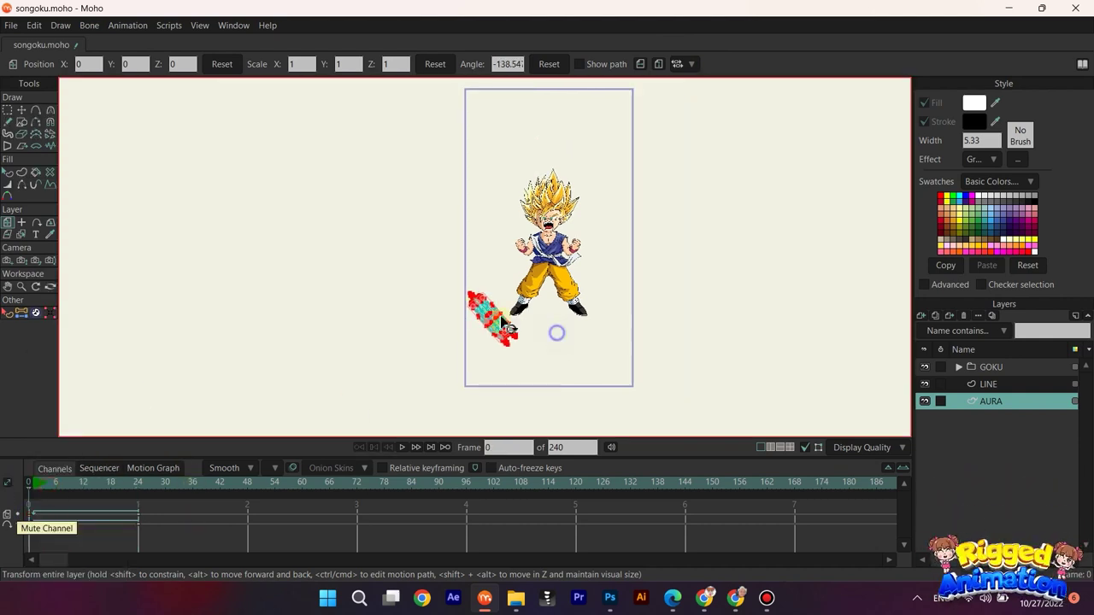
key(space)
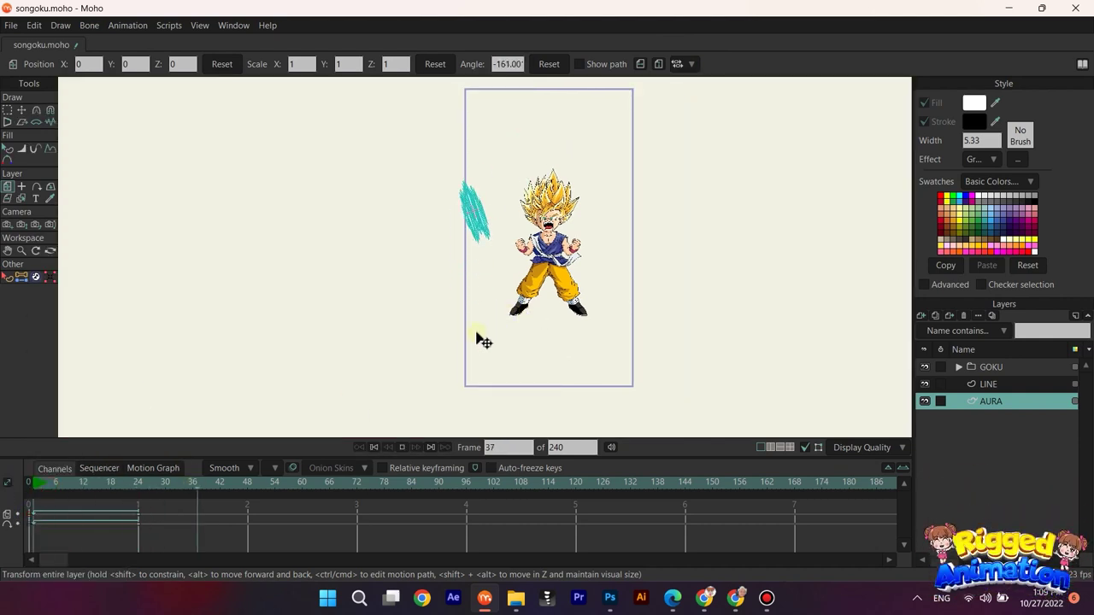
key(space)
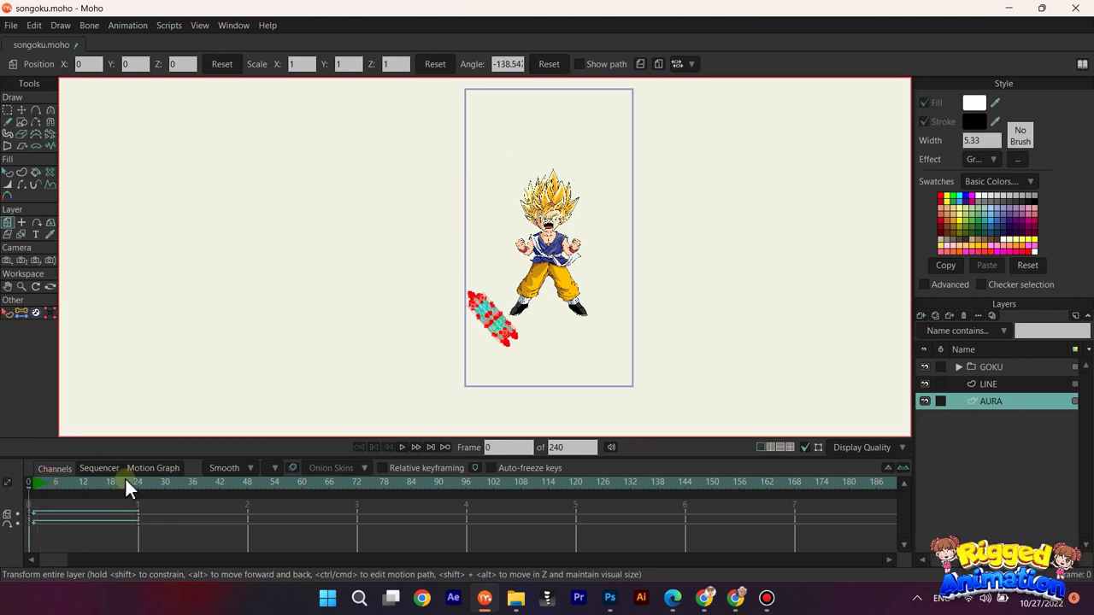
key(q)
scroll(532, 316, up, 2)
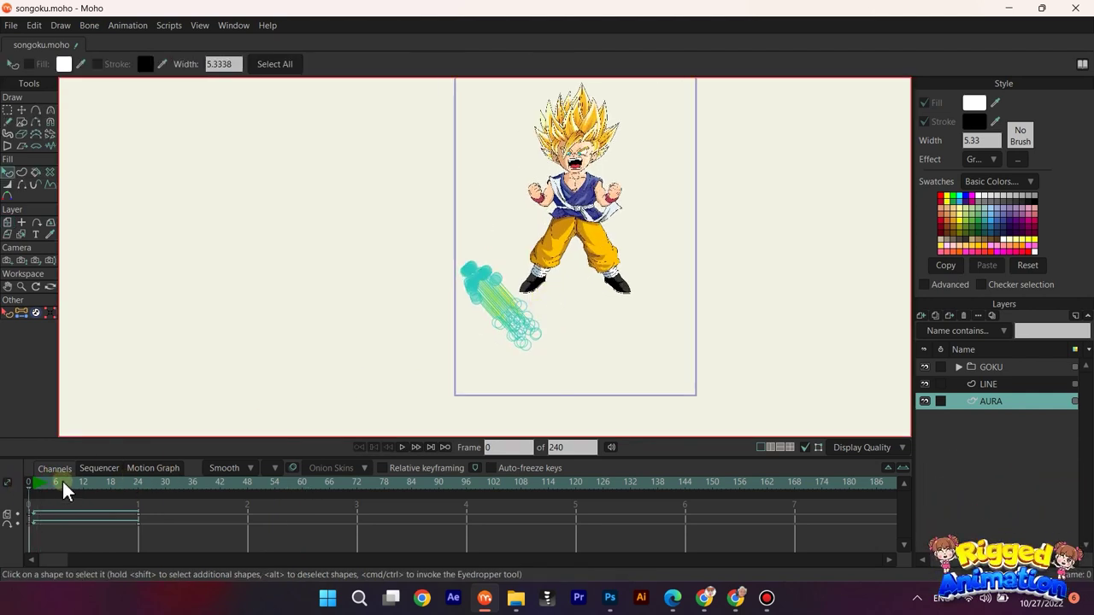
drag(58, 479, 139, 492)
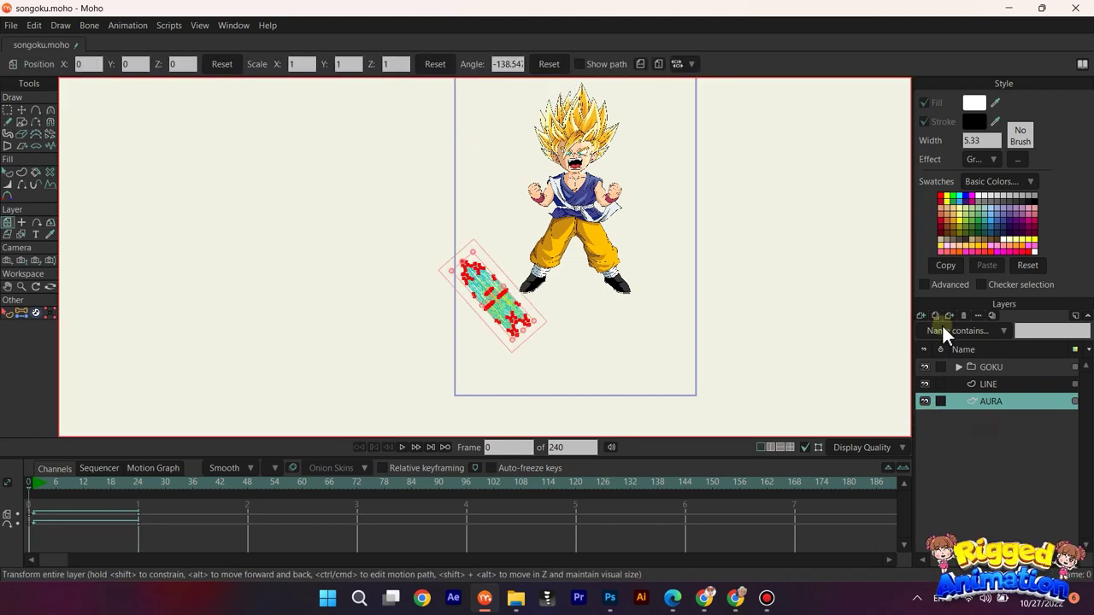
Step: Create a particle layer below LINE and place the AURA layer inside it
click(920, 315)
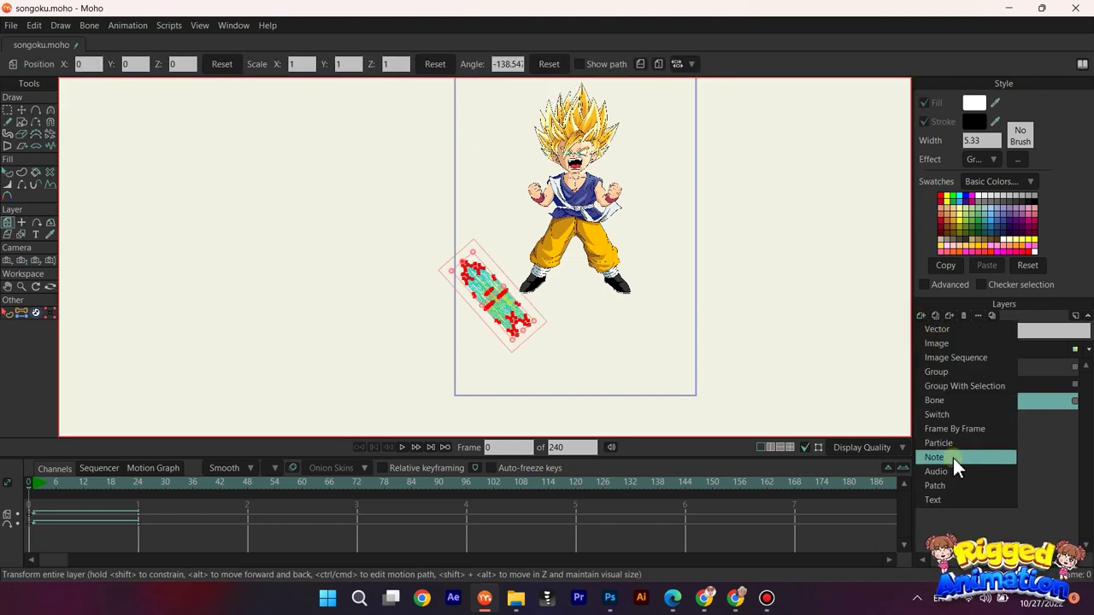
click(996, 428)
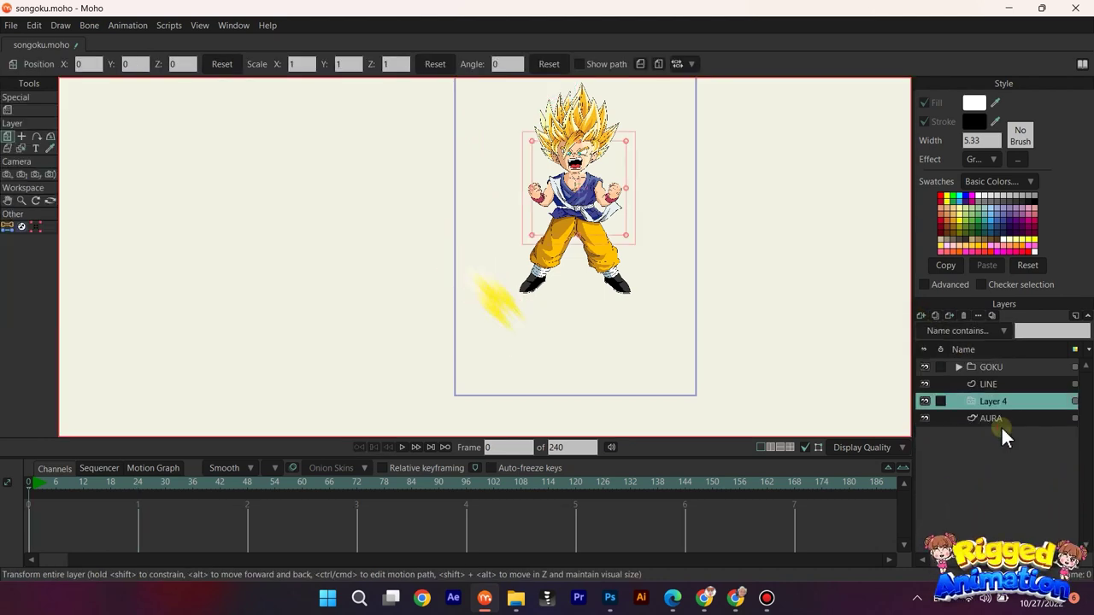
drag(990, 417, 964, 401)
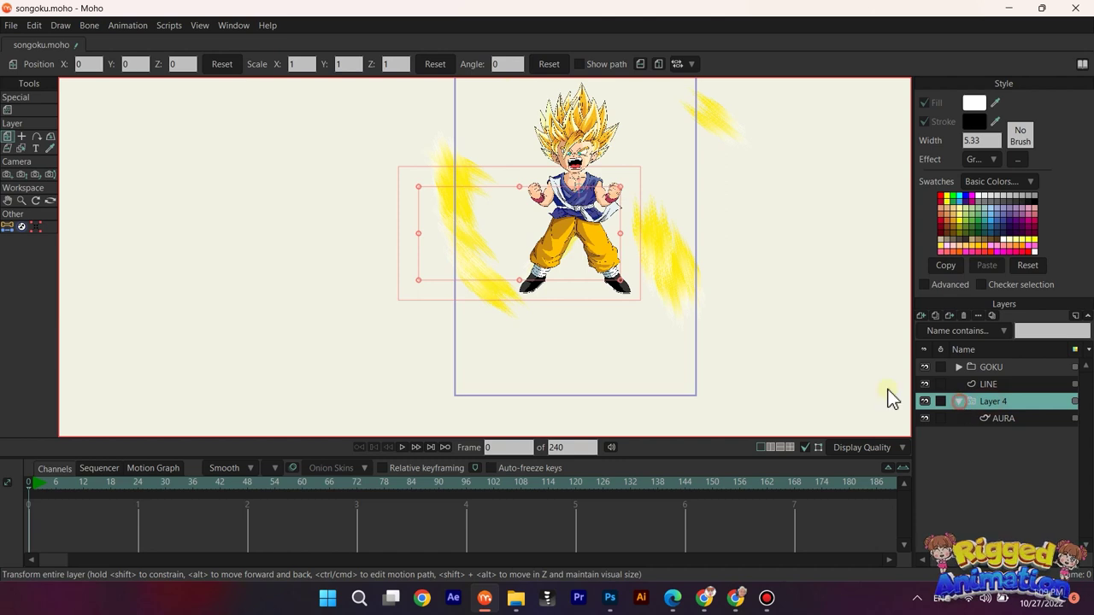
Step: Preview the particles on the timeline and set the animation's end frame to 48
drag(38, 484, 227, 486)
ctrl+right_click(246, 485)
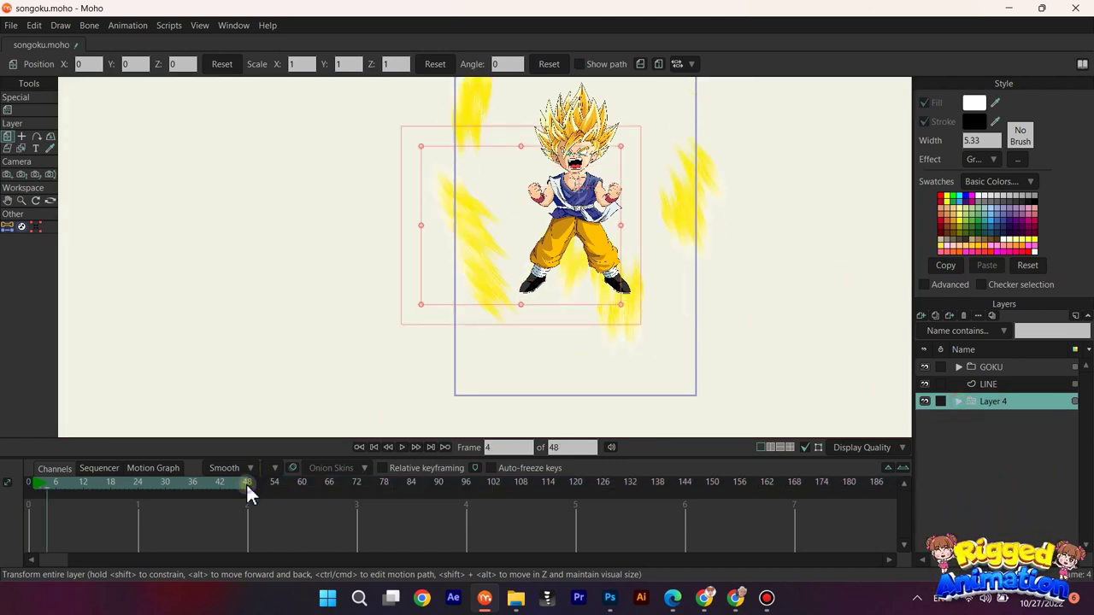
click(359, 447)
Step: Add a vector layer beneath the particle layer and draw a background rectangle extending beyond the canvas frame on all sides
click(921, 317)
click(981, 390)
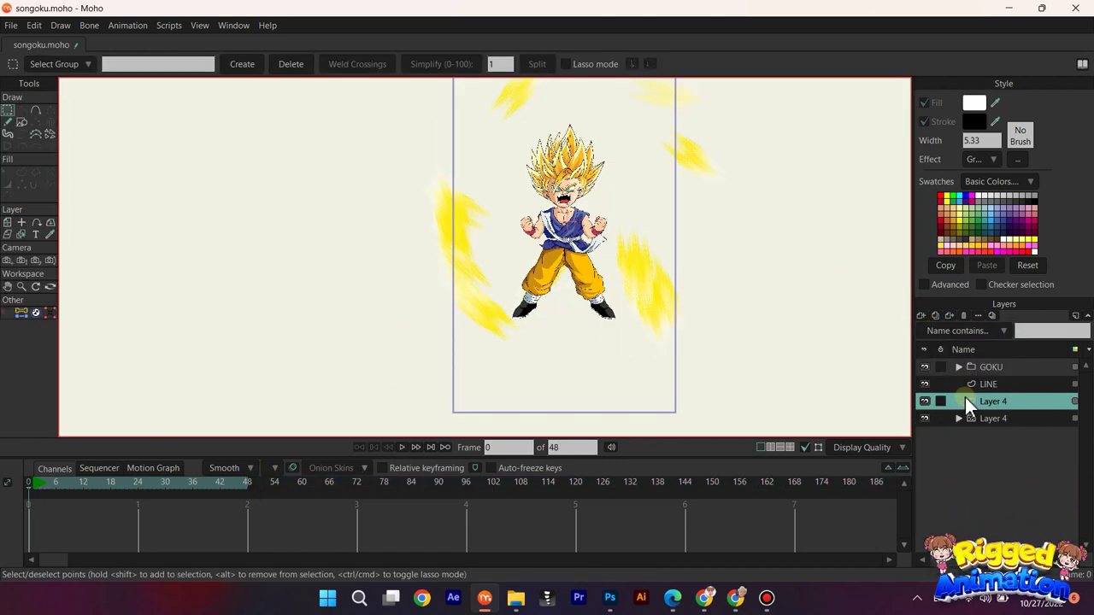
drag(989, 450, 988, 444)
click(18, 124)
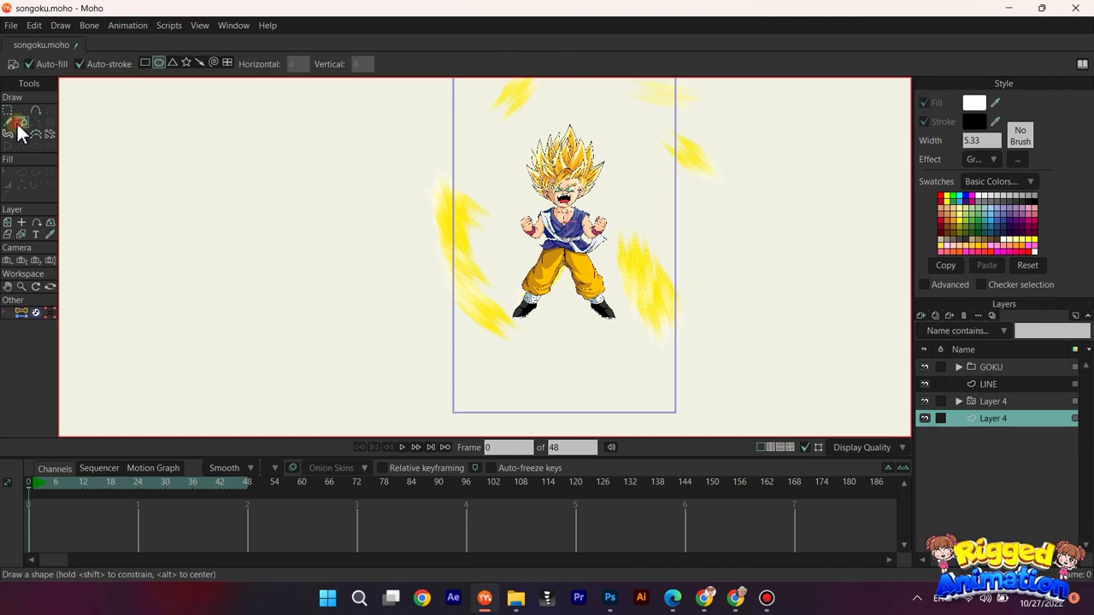
click(146, 63)
scroll(517, 200, down, 3)
drag(442, 128, 640, 409)
Step: Change the background rectangle's fill effect to plain and its fill color to black
key(q)
click(611, 360)
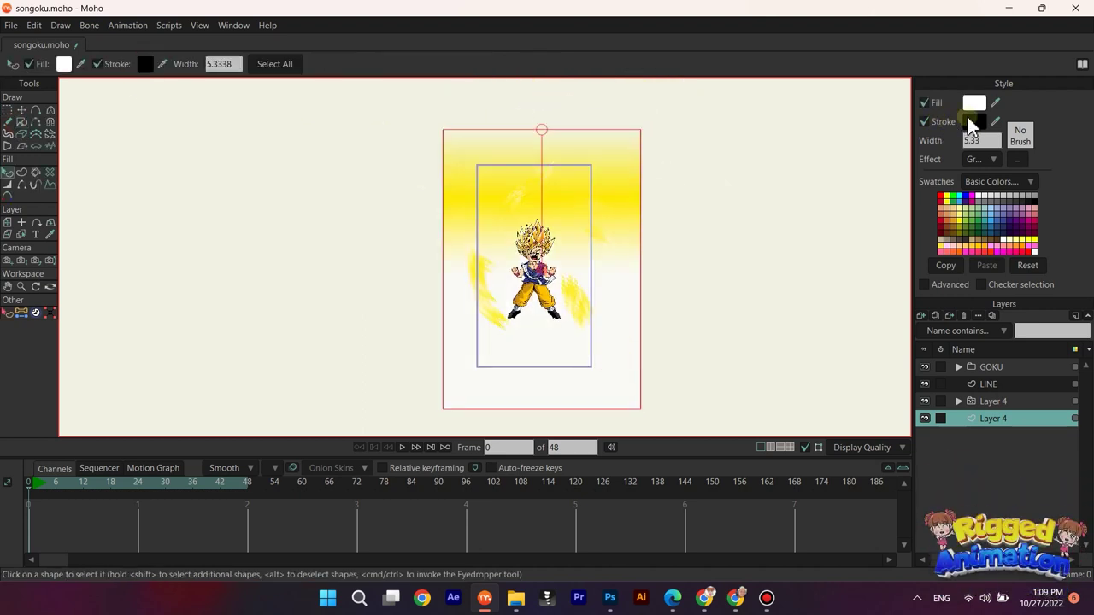
click(987, 159)
click(999, 176)
click(979, 105)
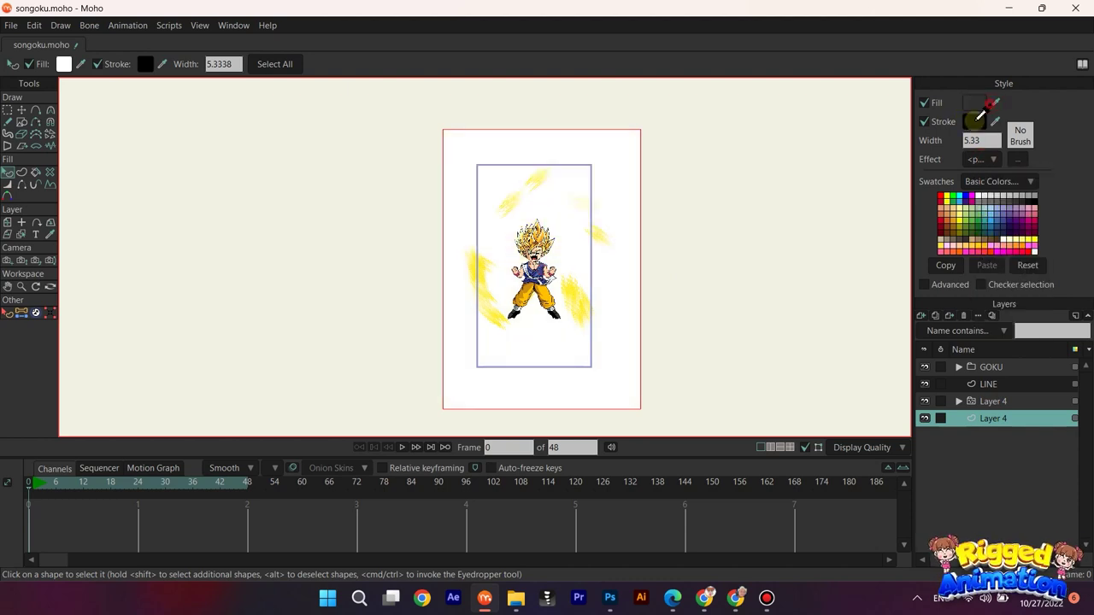
click(955, 130)
scroll(591, 260, up, 2)
Step: Set the particle count of the particle layer holding AURA to 20
key(space)
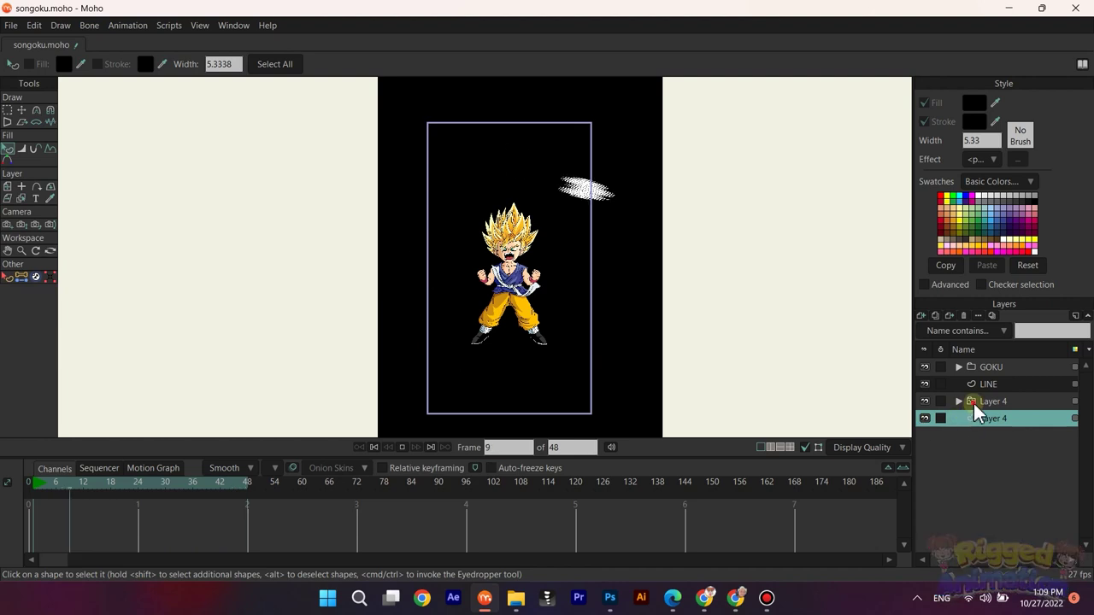
click(979, 402)
click(123, 67)
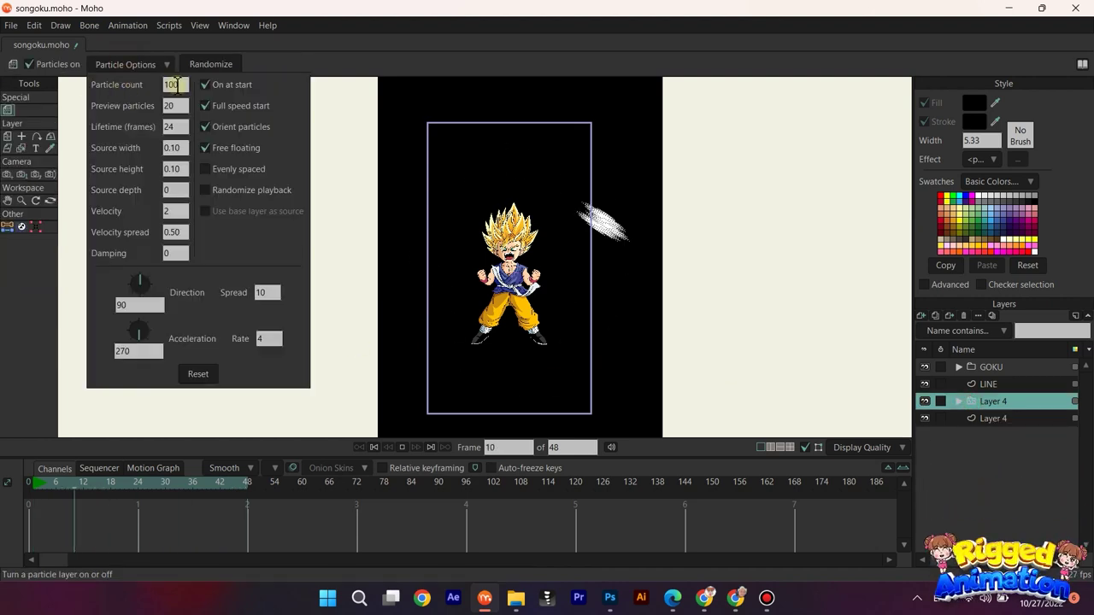
text(20)
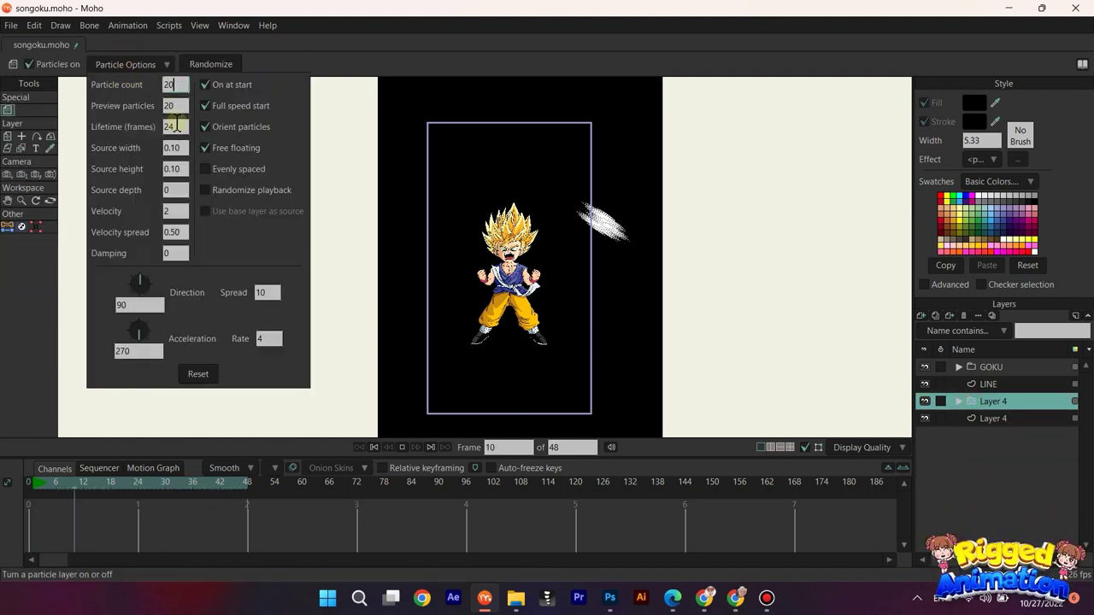
Step: Set the particle source width, source height, velocity and velocity spread to 0
drag(181, 146, 145, 141)
text(0)
key(Tab)
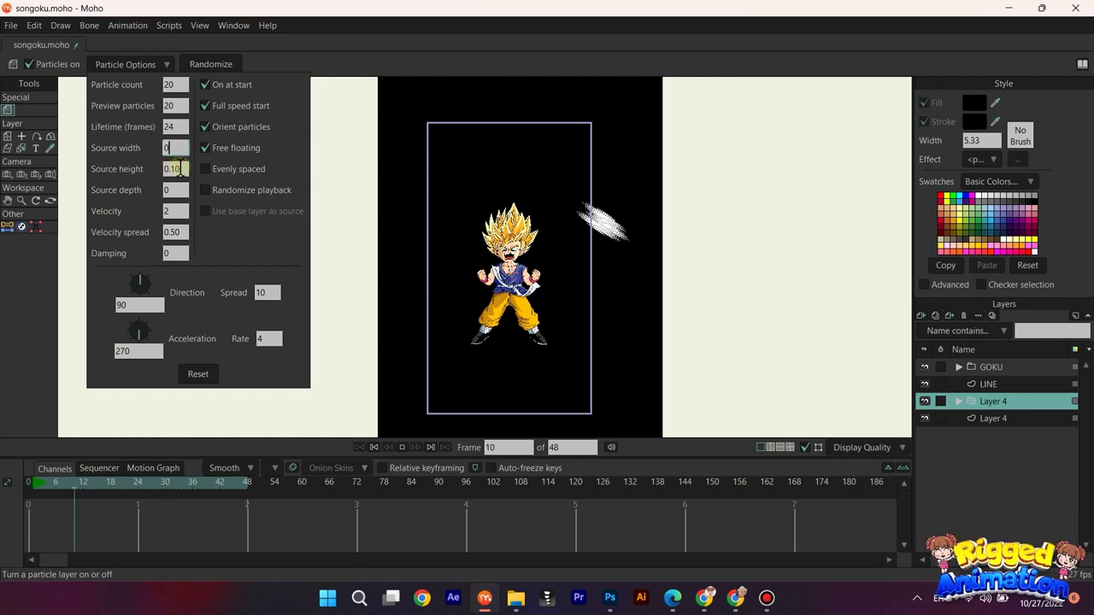
text(0)
key(Tab)
key(Tab)
text(0)
key(Tab)
text(0)
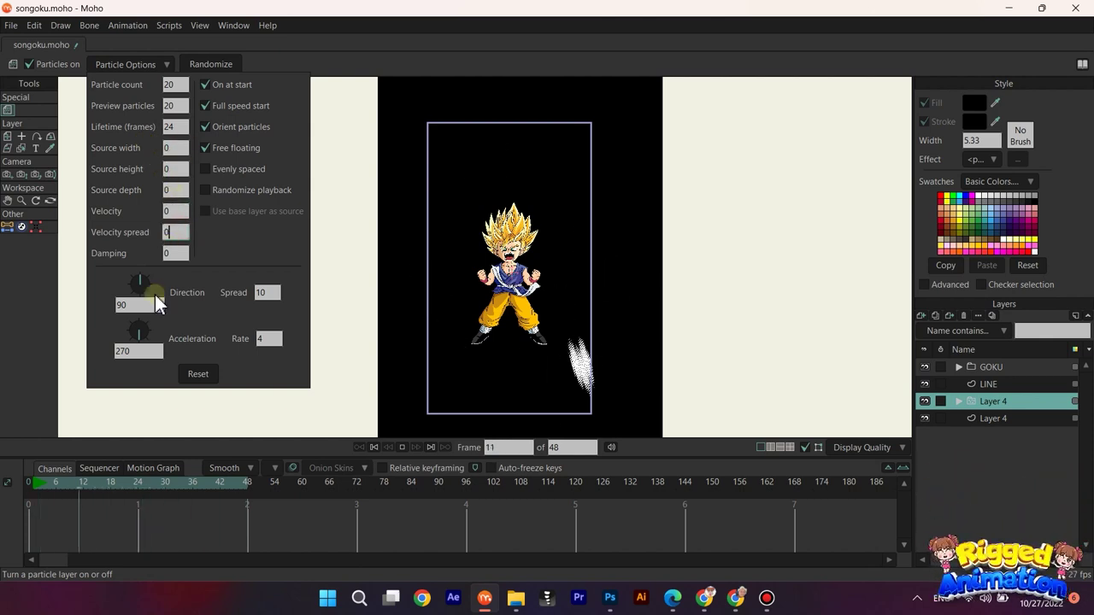
Step: Set the particle direction, acceleration, spread and rate to 0 and enable randomized playback
text(0)
key(Tab)
text(0)
click(266, 295)
text(0)
click(266, 339)
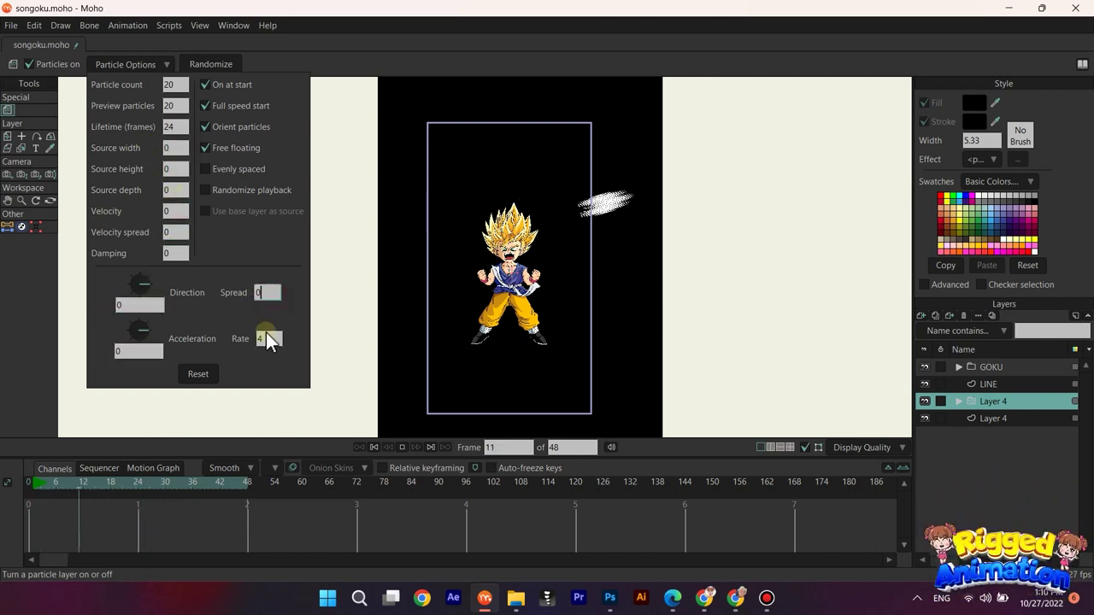
click(208, 189)
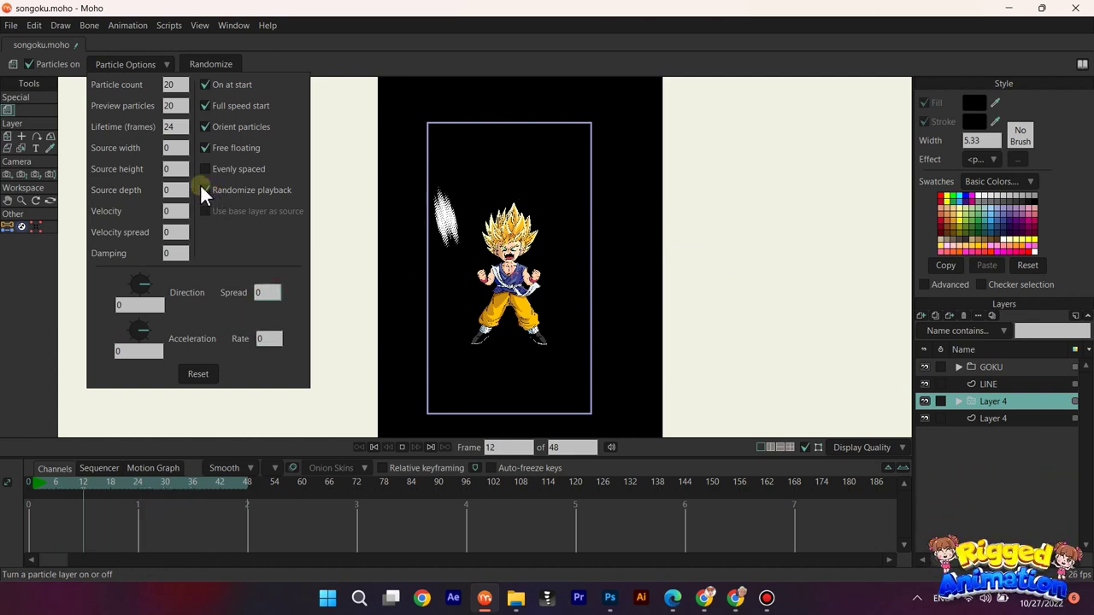
Step: Scrub and play the timeline to review the particle aura flowing around Goku, finishing at frame 0
click(46, 487)
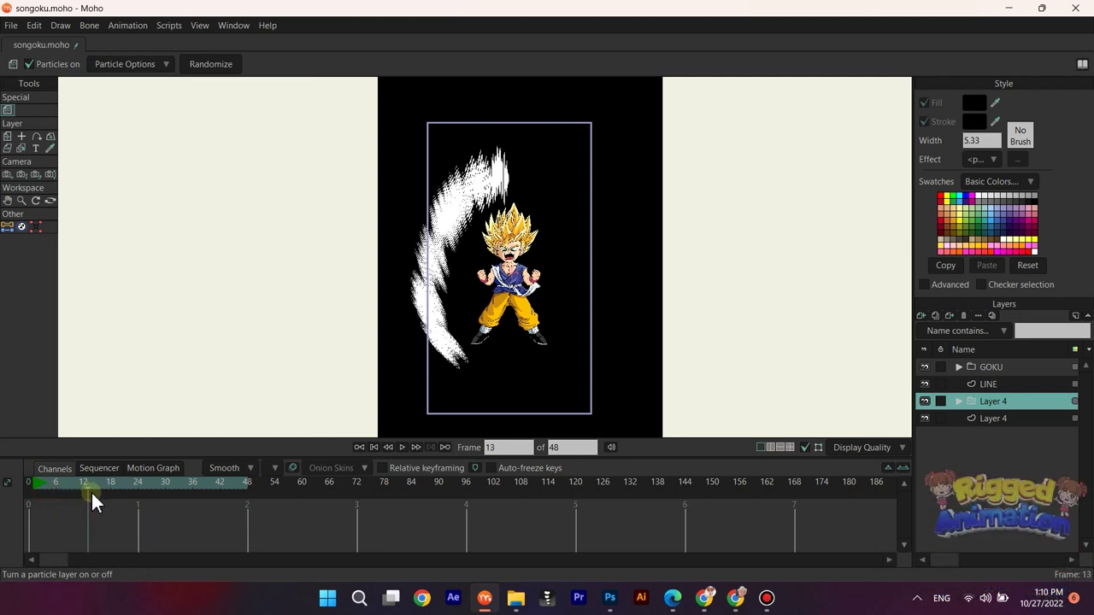
click(155, 492)
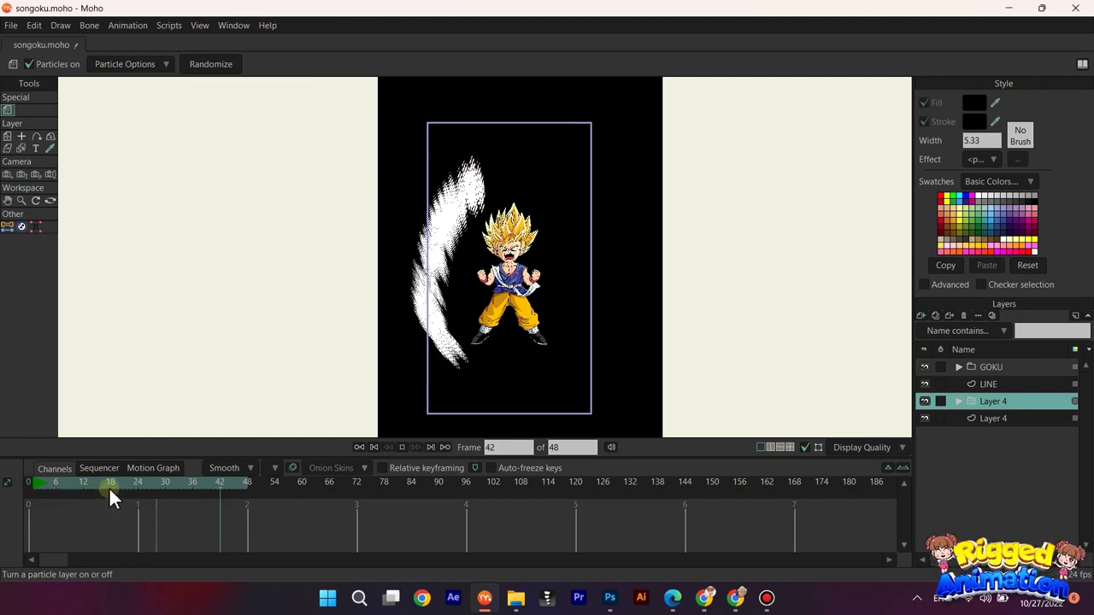
click(148, 498)
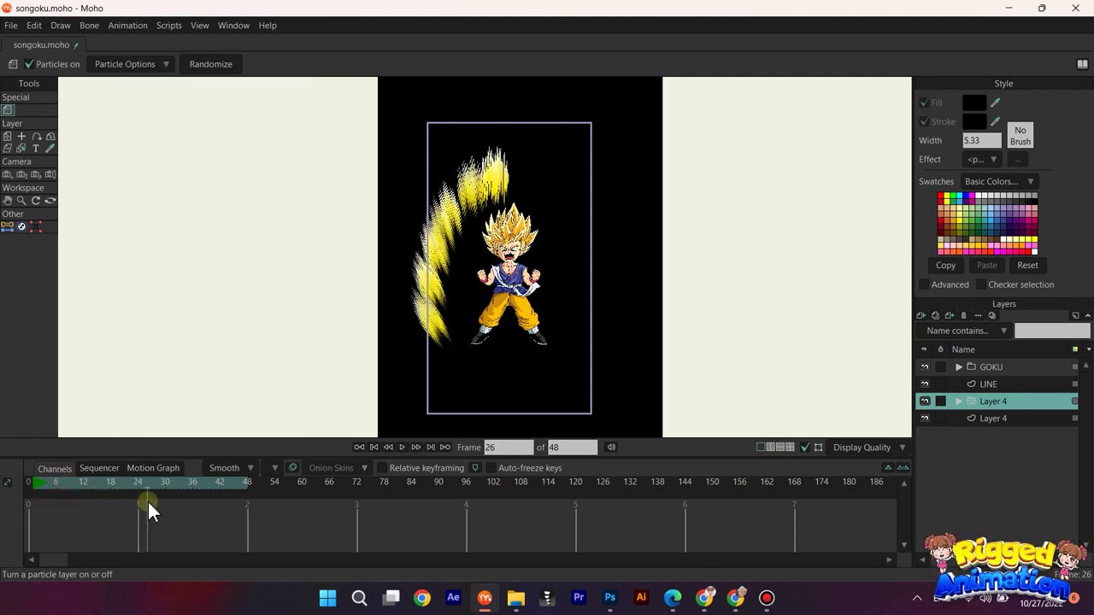
click(402, 448)
scroll(466, 286, up, 3)
click(29, 490)
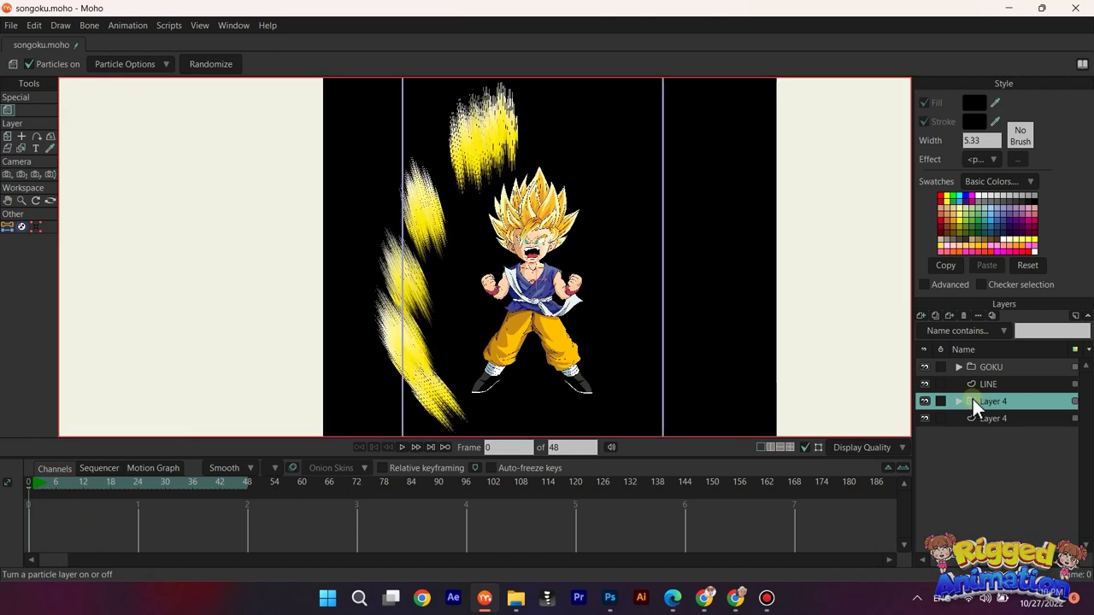
Step: Duplicate the AURA layer inside the particle layer
click(973, 400)
click(997, 418)
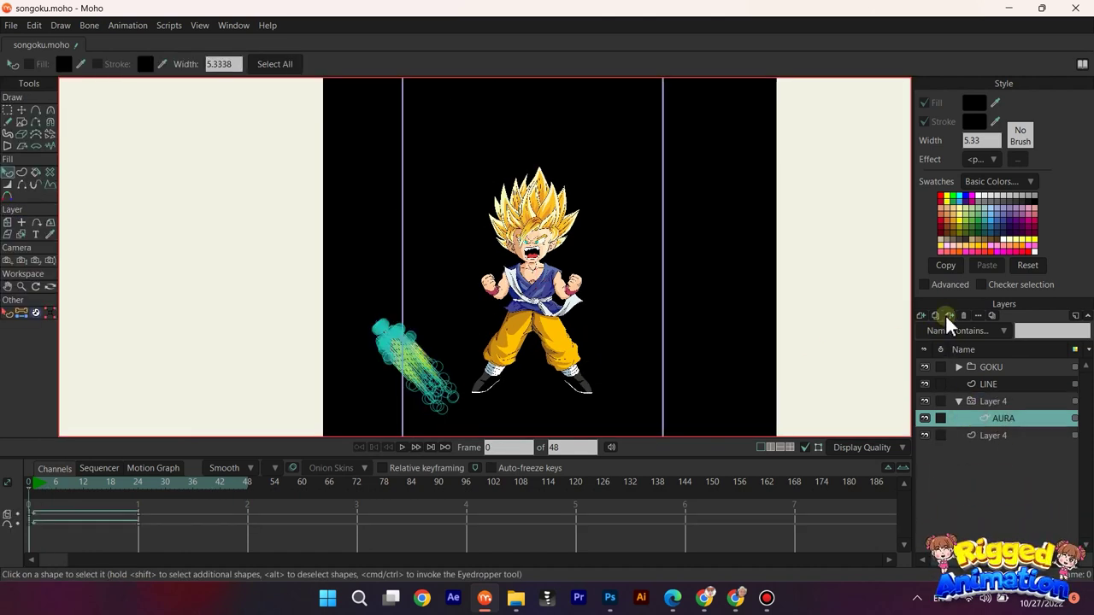
click(946, 315)
key(Return)
Step: Scale all points of the AURA 2 spikes down into a shorter cluster beside Goku's foot
drag(386, 347, 417, 250)
scroll(441, 342, up, 1)
key(g)
scroll(450, 355, up, 3)
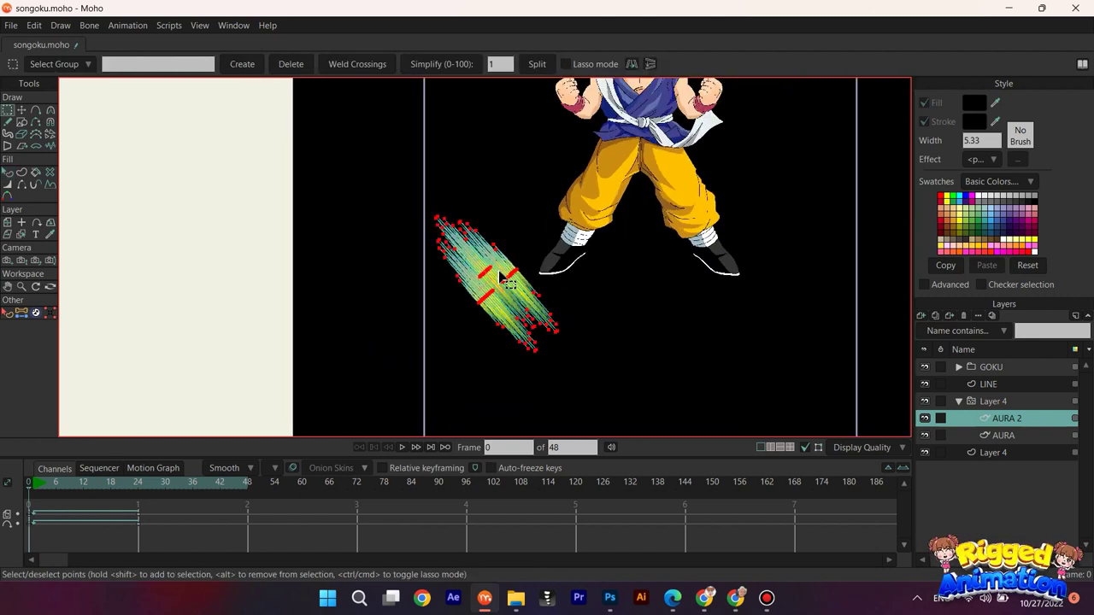
key(t)
scroll(419, 211, up, 2)
mouse_move(422, 212)
mouse_down()
mouse_move(481, 275)
mouse_move(459, 258)
mouse_up()
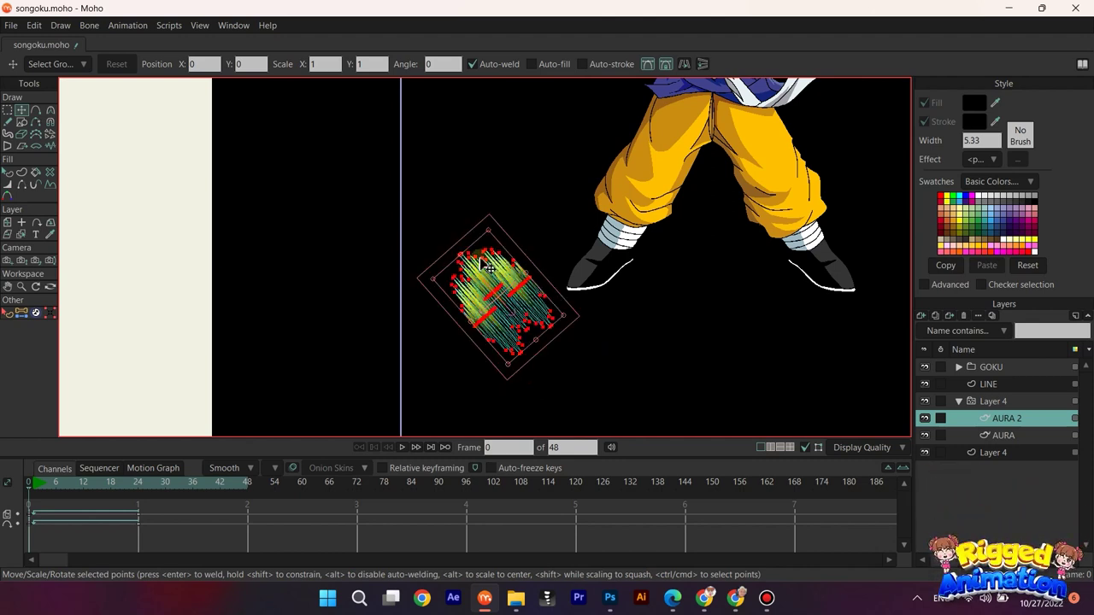
Step: Move AURA 2's end keyframes to frame 36 so its motion runs slower along the path
scroll(454, 325, down, 1)
click(52, 483)
drag(58, 485, 12, 485)
drag(158, 529, 194, 512)
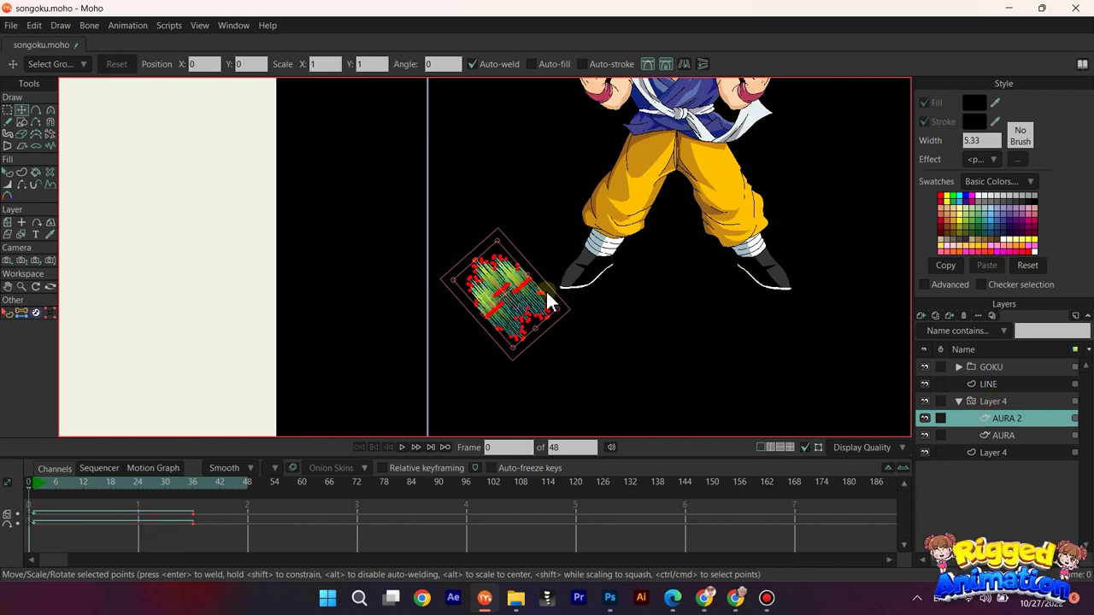
Step: Select the particle layer and play the animation to review both aura layers moving around Goku
key(Page_Up)
scroll(539, 272, down, 4)
drag(537, 270, 502, 321)
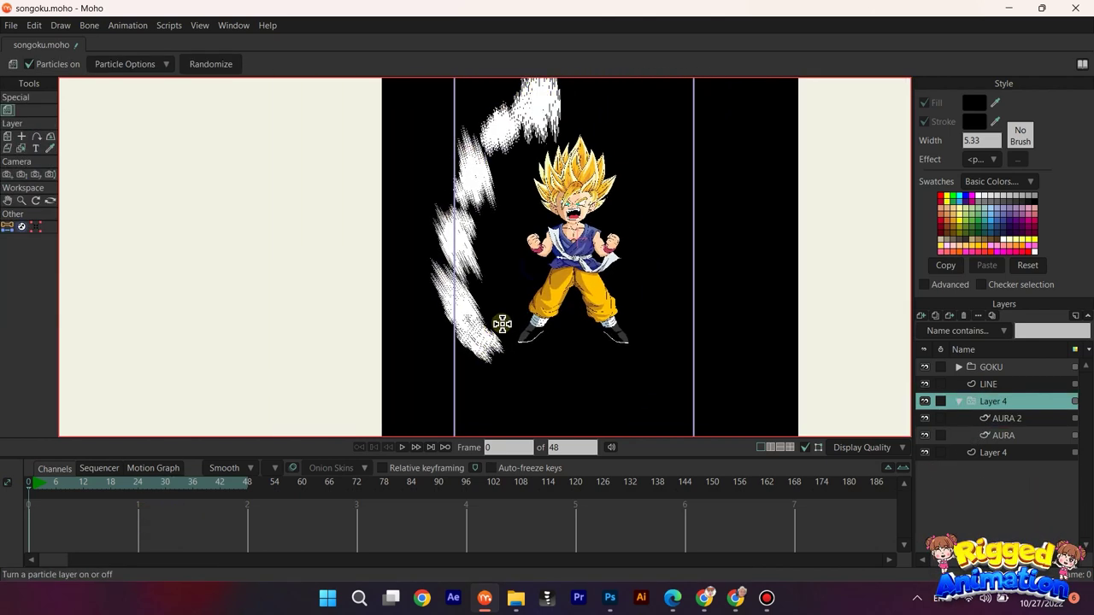
drag(40, 482, 118, 501)
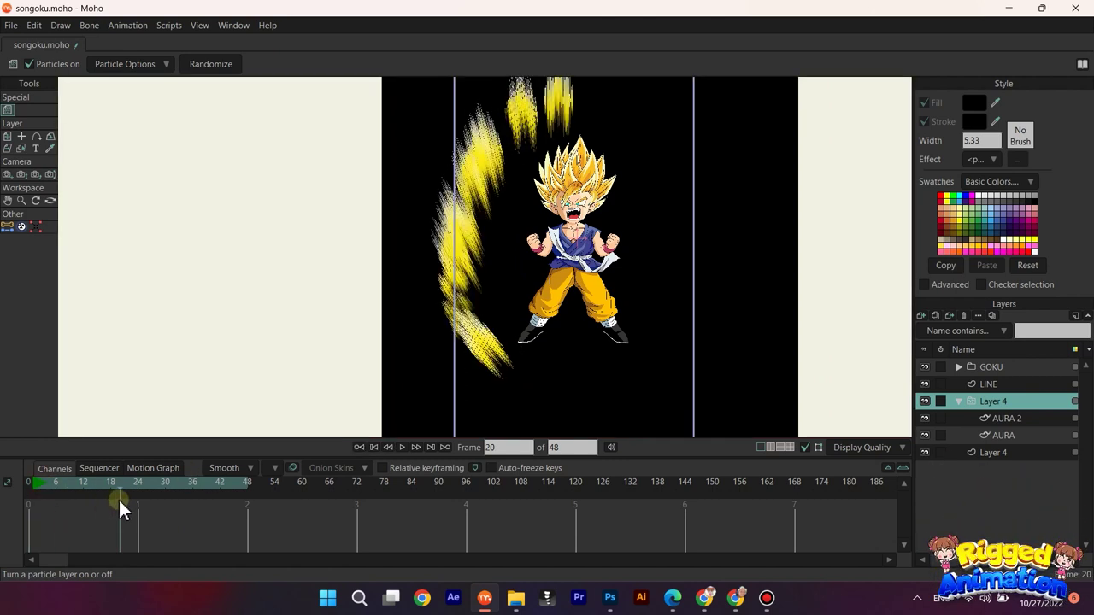
key(space)
scroll(575, 292, down, 1)
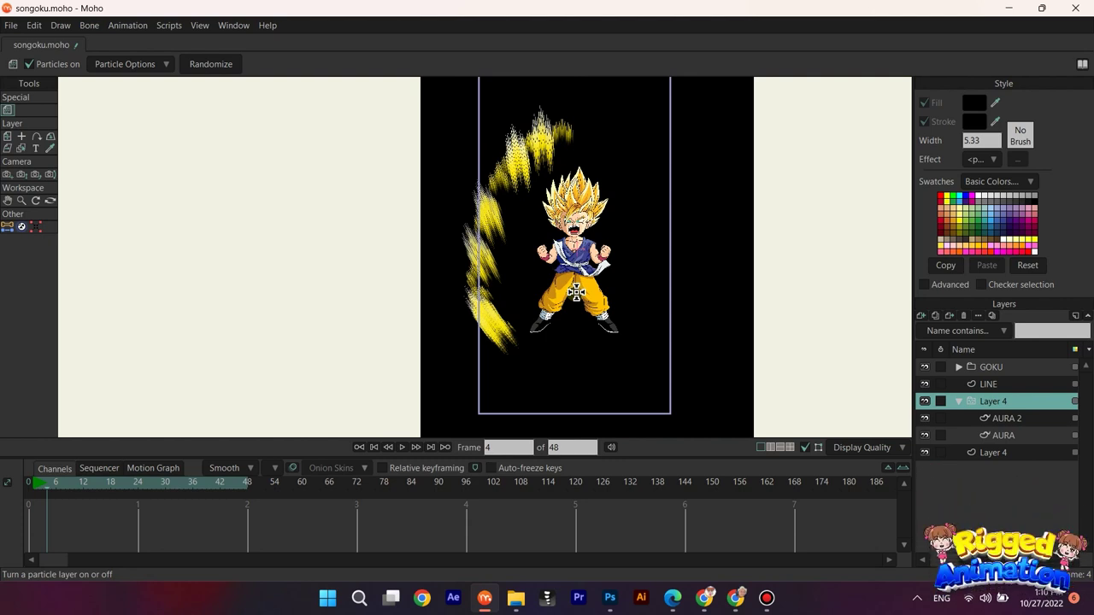
Step: Stretch the AURA 2 spike points at frame 0 so the cluster beside Goku's foot becomes longer
scroll(576, 293, up, 1)
scroll(572, 274, up, 1)
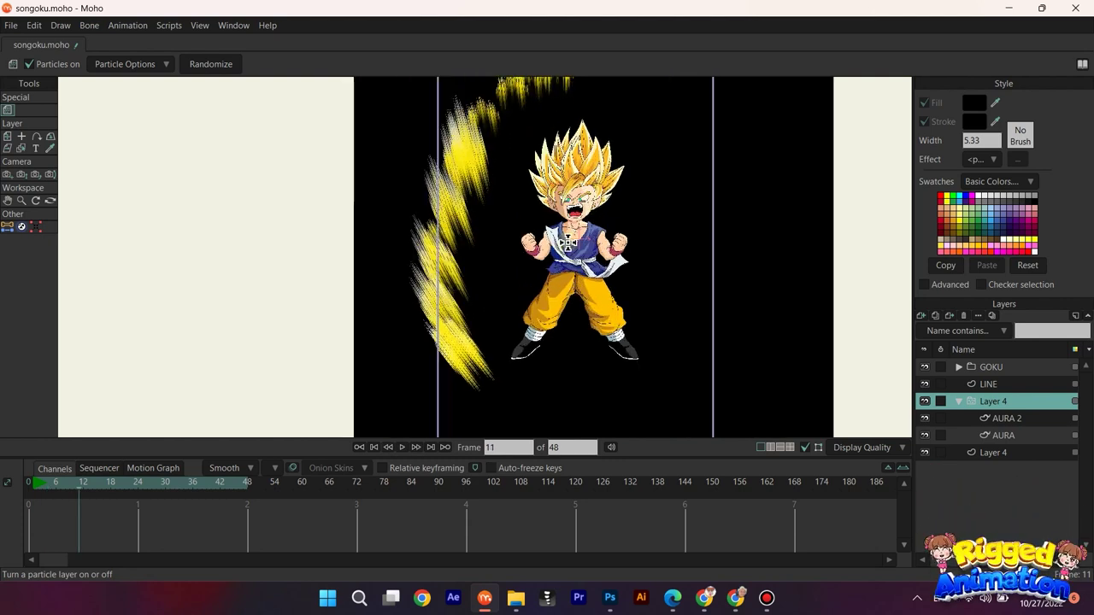
click(995, 419)
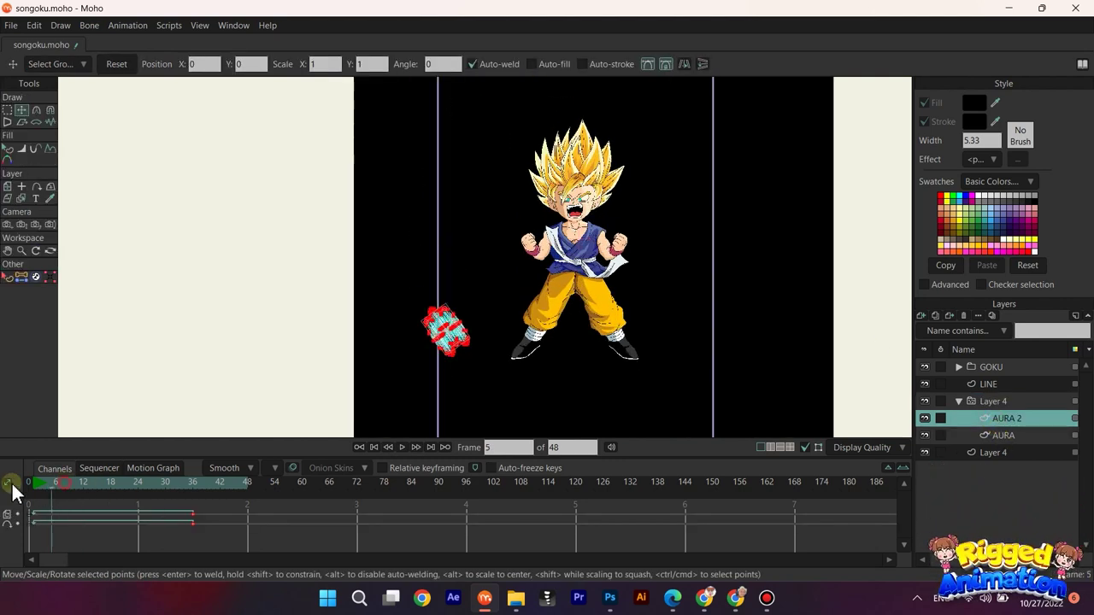
key(space)
scroll(459, 316, up, 4)
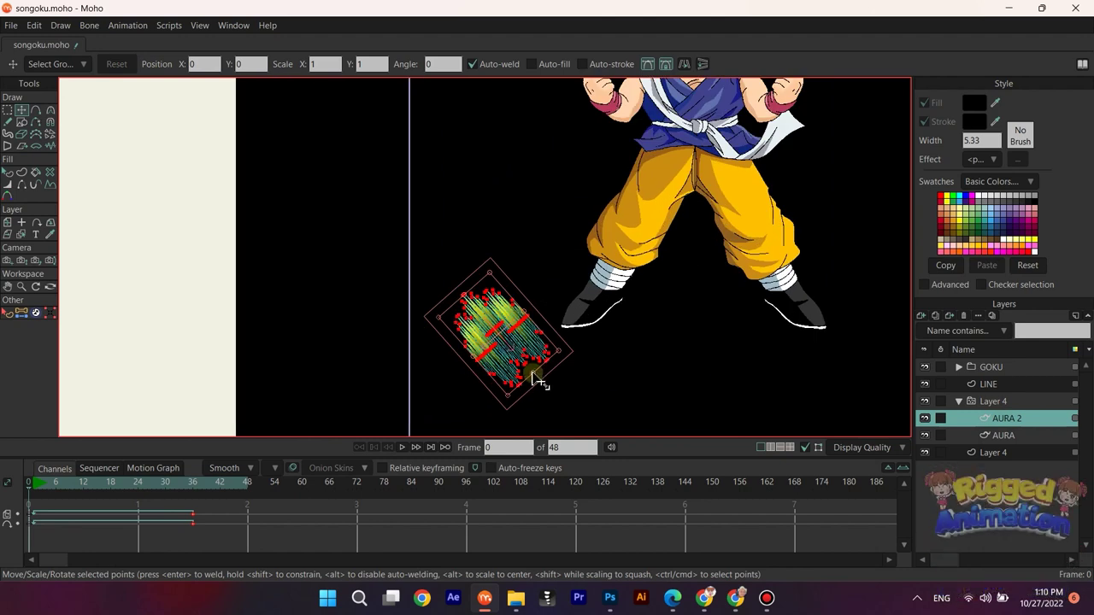
drag(537, 373, 558, 393)
Step: Play the particle layer's animation to examine how the resized AURA 2 spikes blend with AURA along the path
key(space)
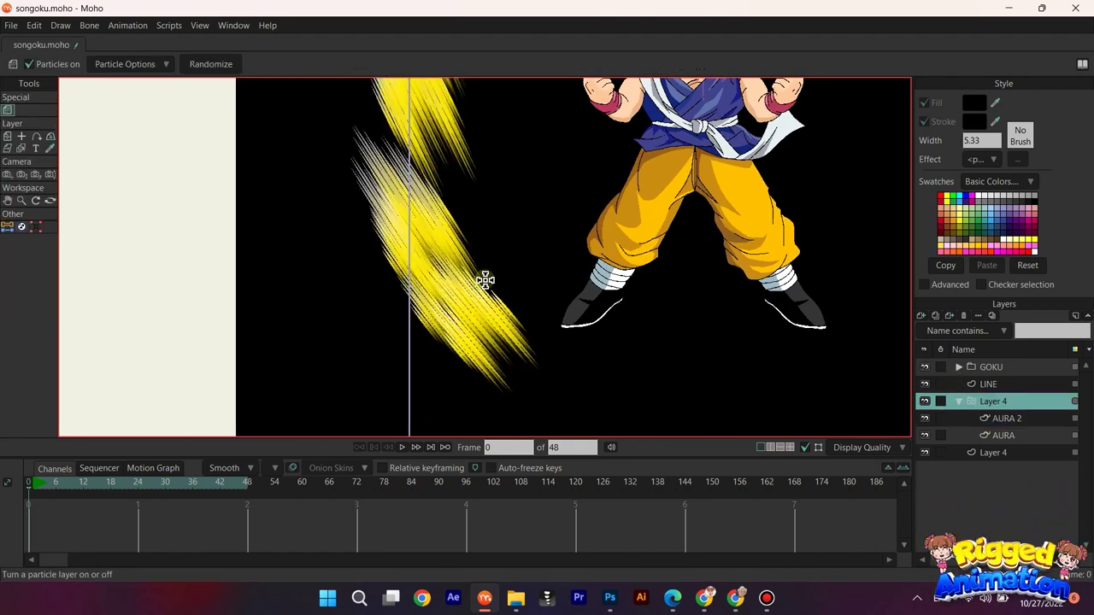
scroll(484, 279, down, 3)
scroll(486, 244, down, 1)
key(space)
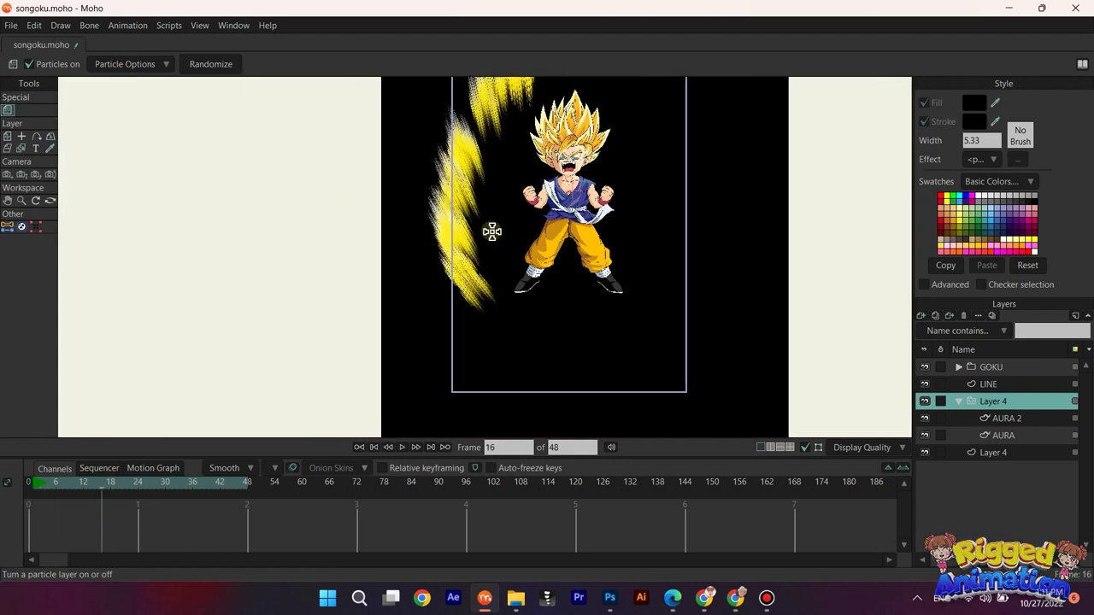
drag(492, 232, 474, 295)
scroll(494, 287, down, 1)
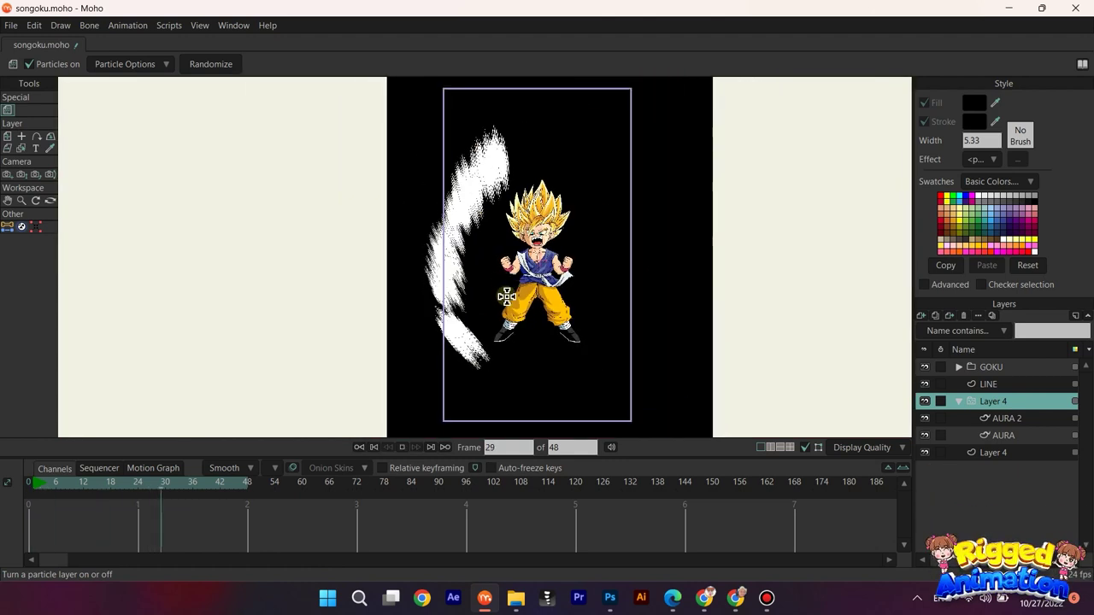
scroll(504, 284, up, 2)
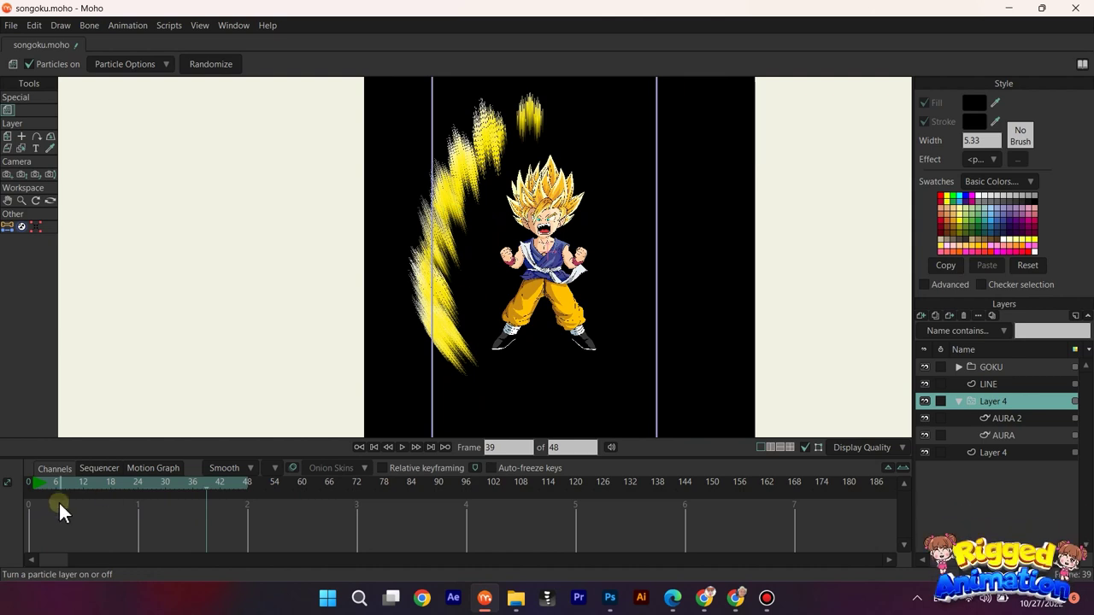
drag(54, 481, 24, 480)
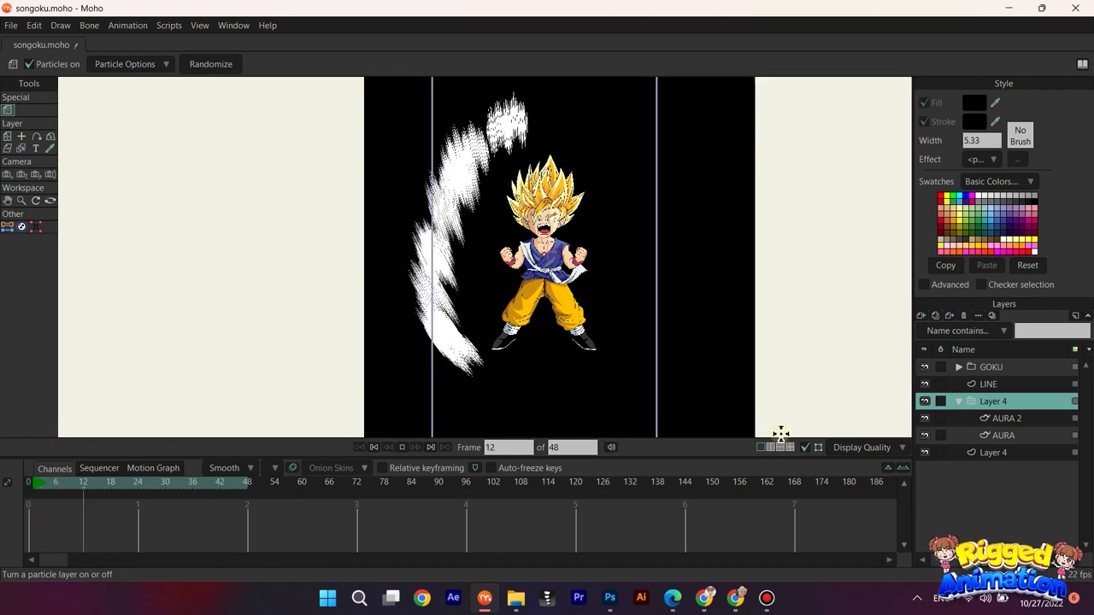
Step: Collapse the particle layer, return to frame 0 and rename the layer AURA L
click(957, 401)
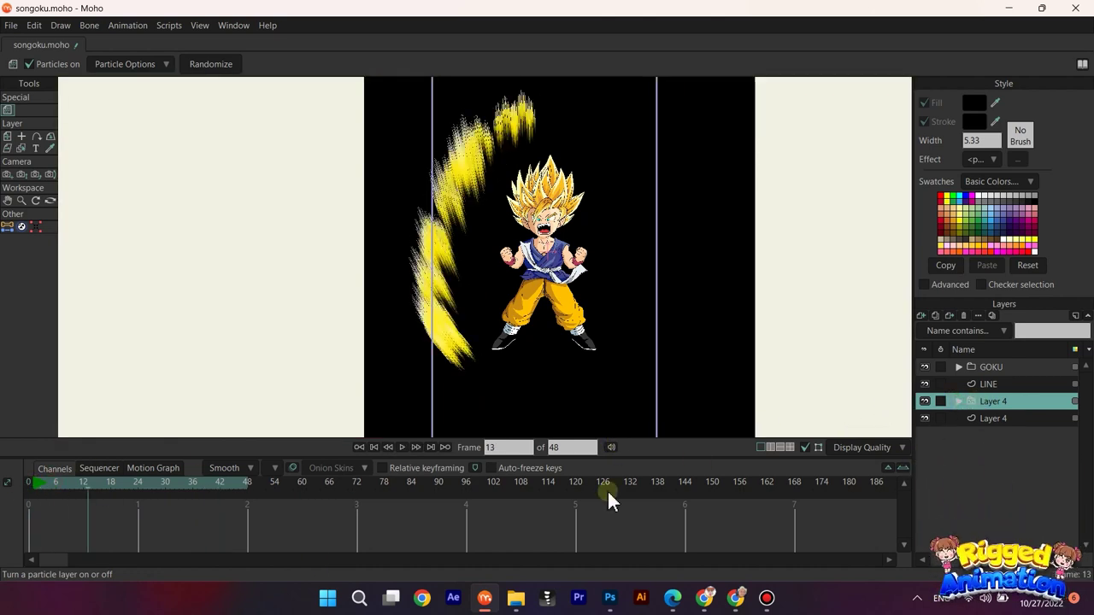
drag(68, 487, 5, 488)
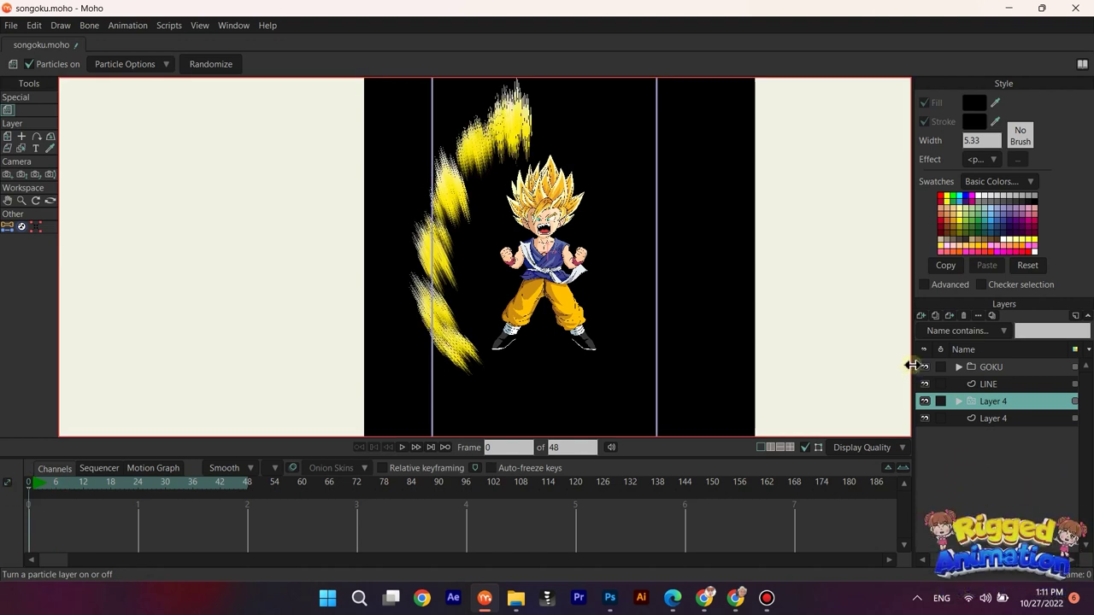
double_click(987, 401)
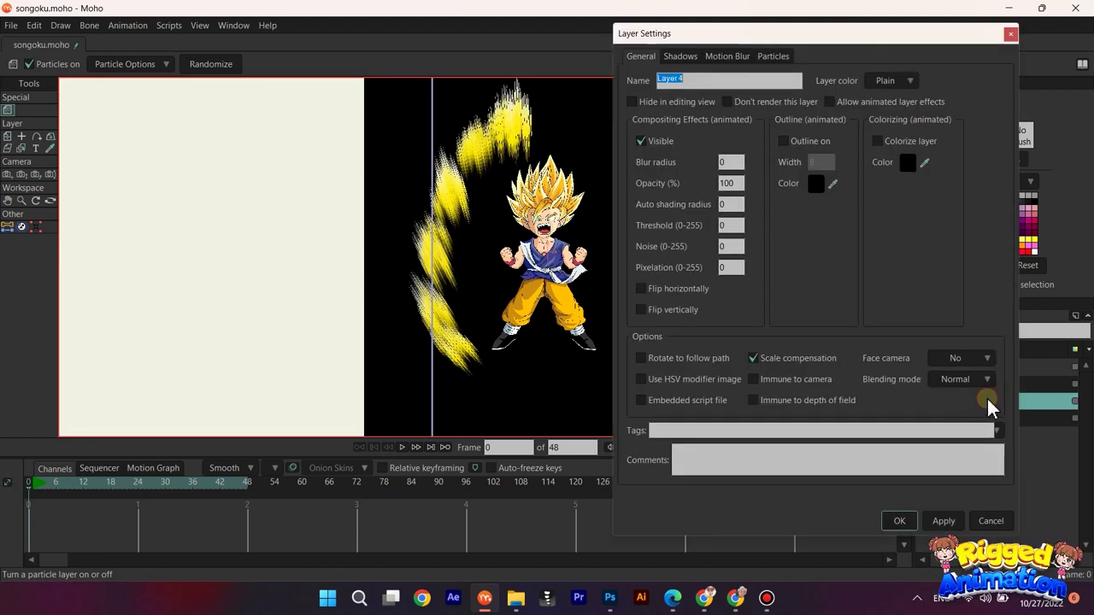
text(AURA L)
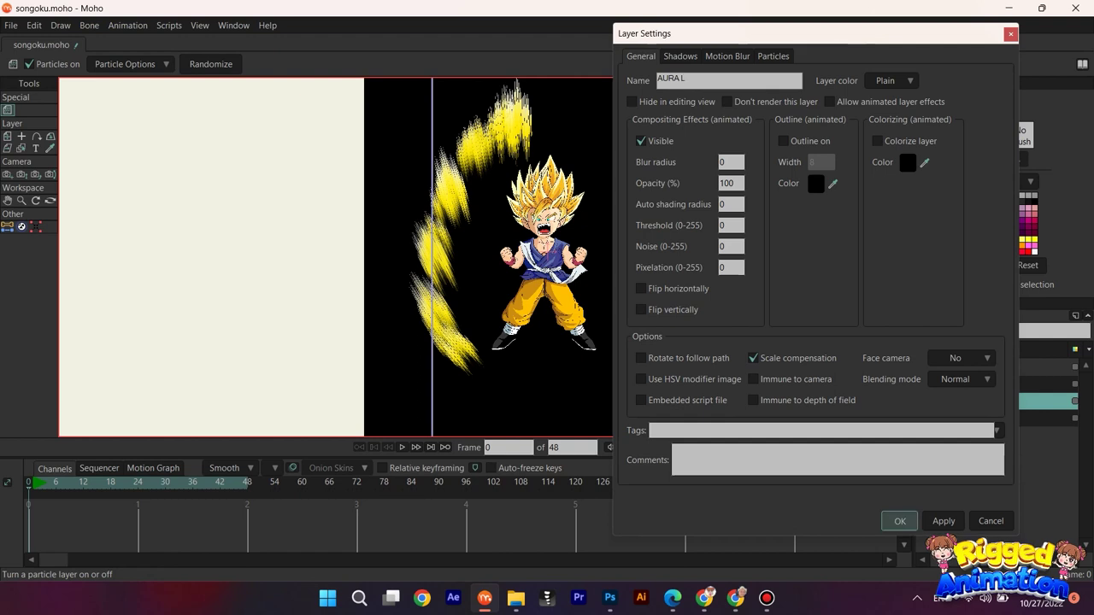
key(Return)
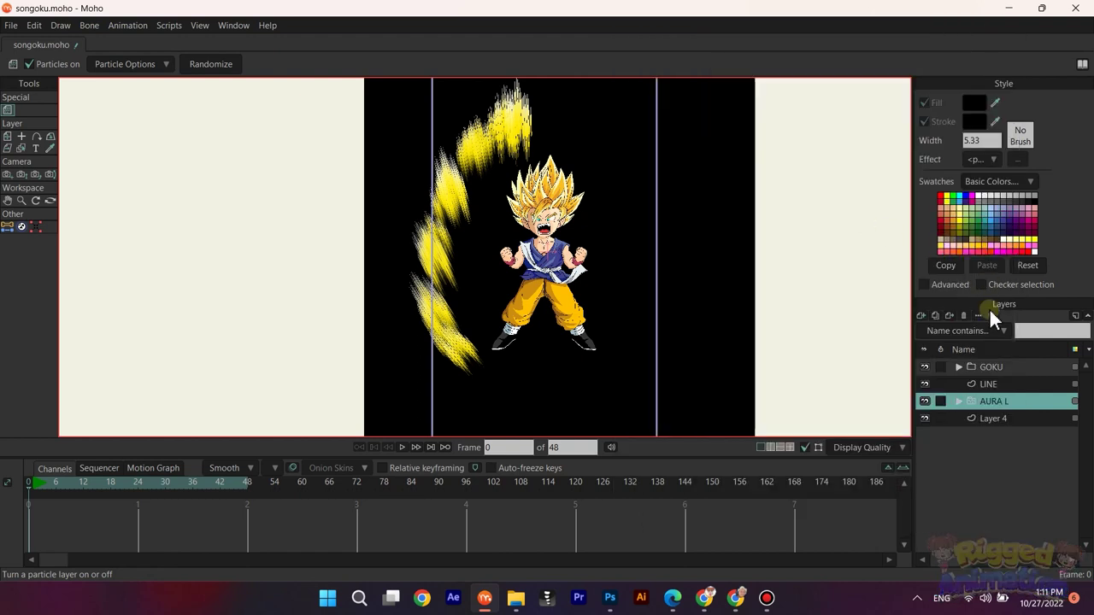
Step: Duplicate the AURA L particle layer and name the copy AURA R
click(937, 314)
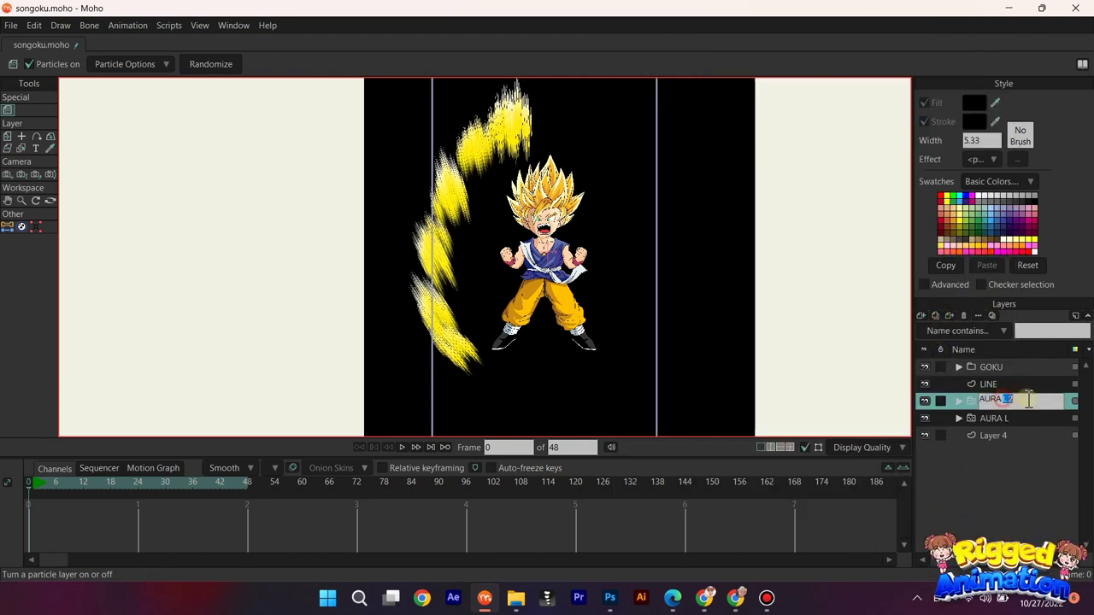
key(Return)
scroll(591, 248, down, 1)
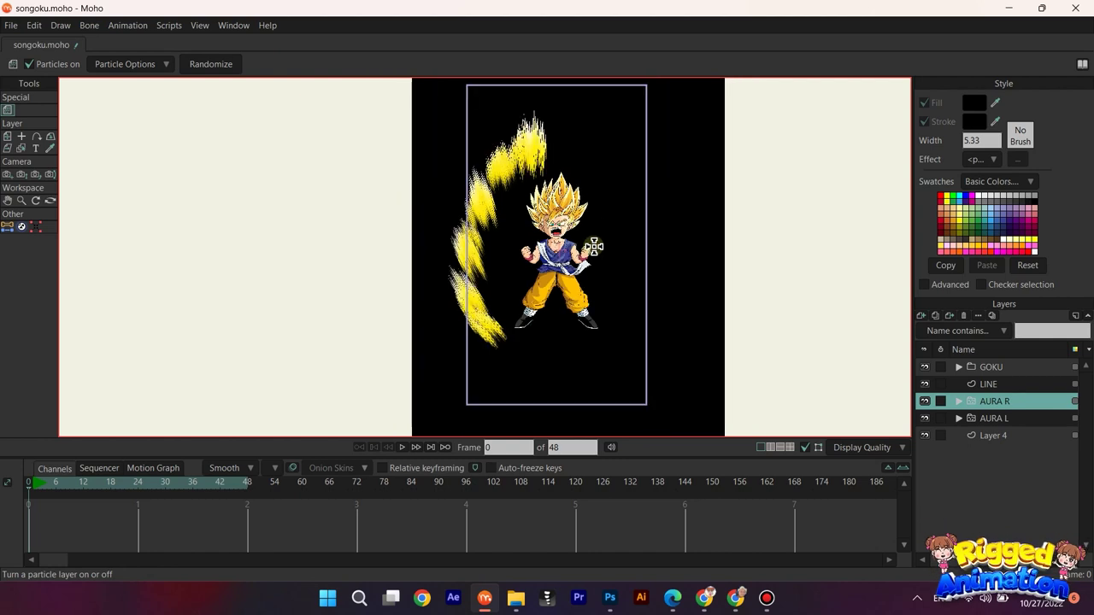
Step: Flip the AURA R layer horizontally with the Transform Layer tool to mirror the aura on Goku's other side
key(m)
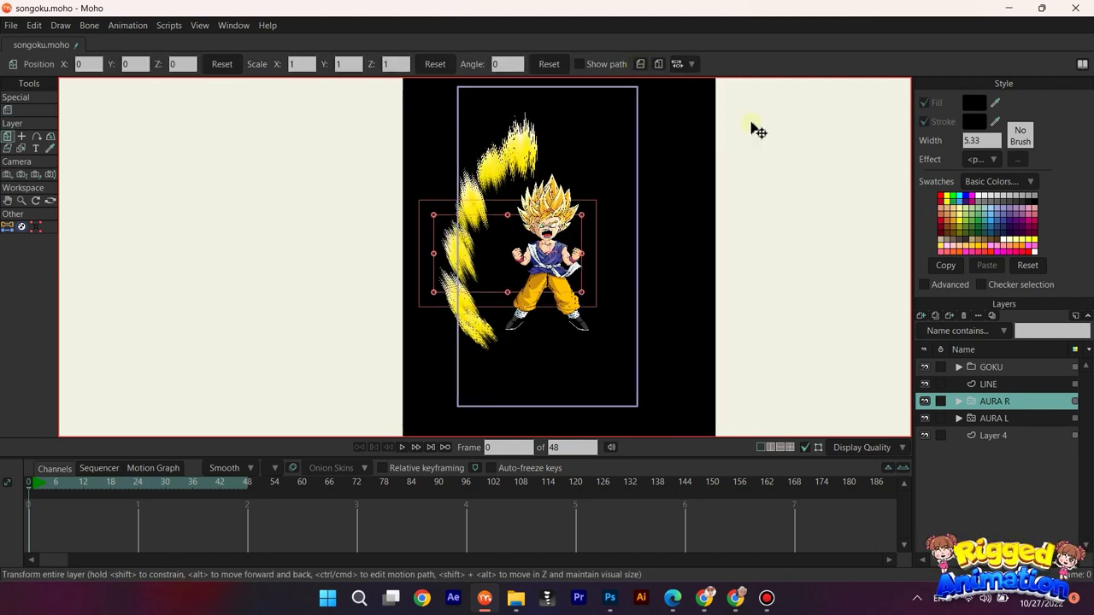
click(642, 63)
scroll(619, 203, up, 1)
drag(67, 479, 37, 454)
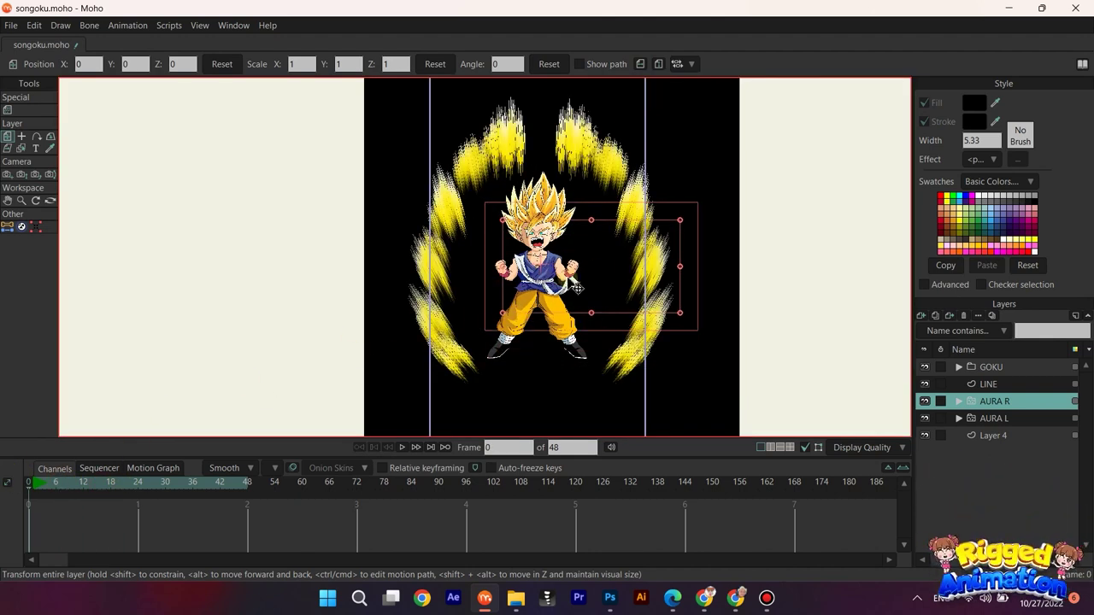
Step: Move the AURA R layer inward toward Goku to about X -0.257 at frame 0
drag(604, 264, 588, 263)
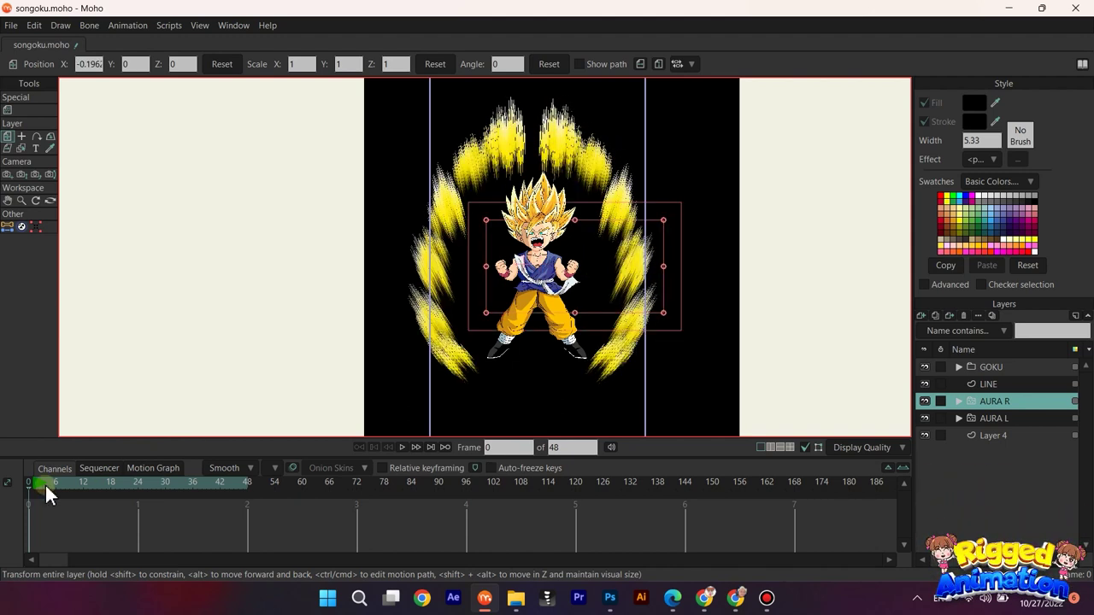
mouse_move(45, 483)
mouse_down()
mouse_move(108, 487)
mouse_move(28, 485)
mouse_up()
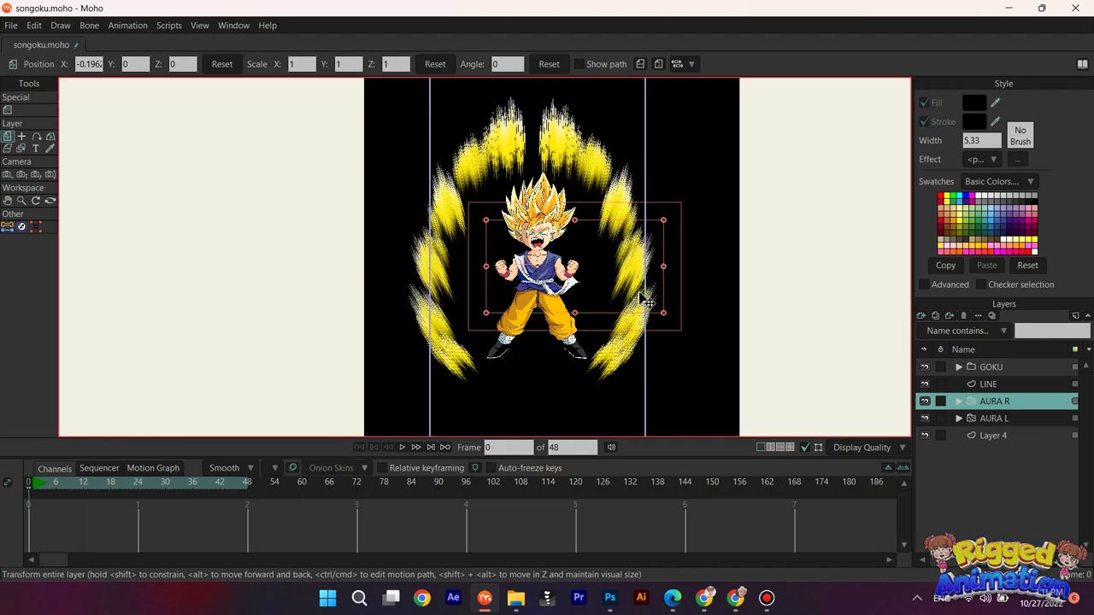
drag(647, 303, 642, 303)
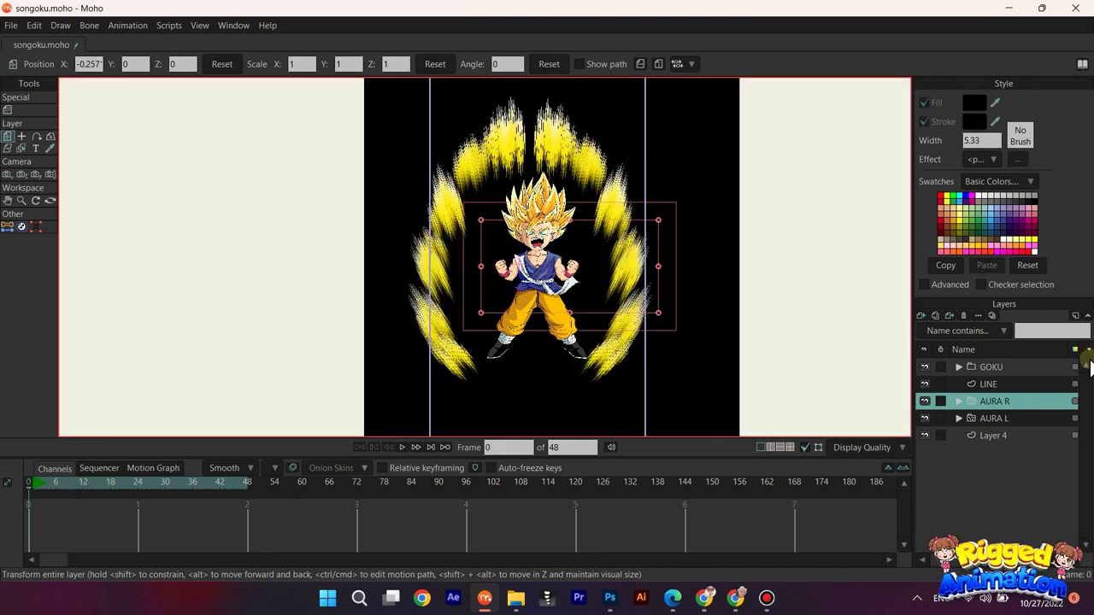
Step: Move the AURA L layer inward to about X 0.1556 so both halves meet above Goku, and play the result
click(1009, 418)
drag(470, 285, 499, 292)
key(space)
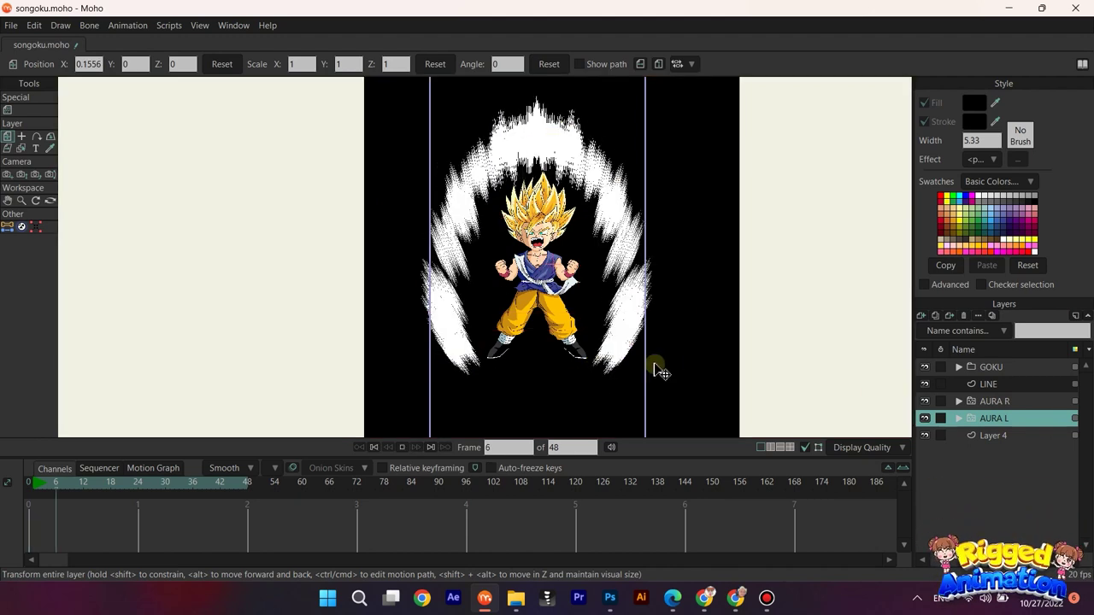
scroll(725, 315, down, 2)
key(space)
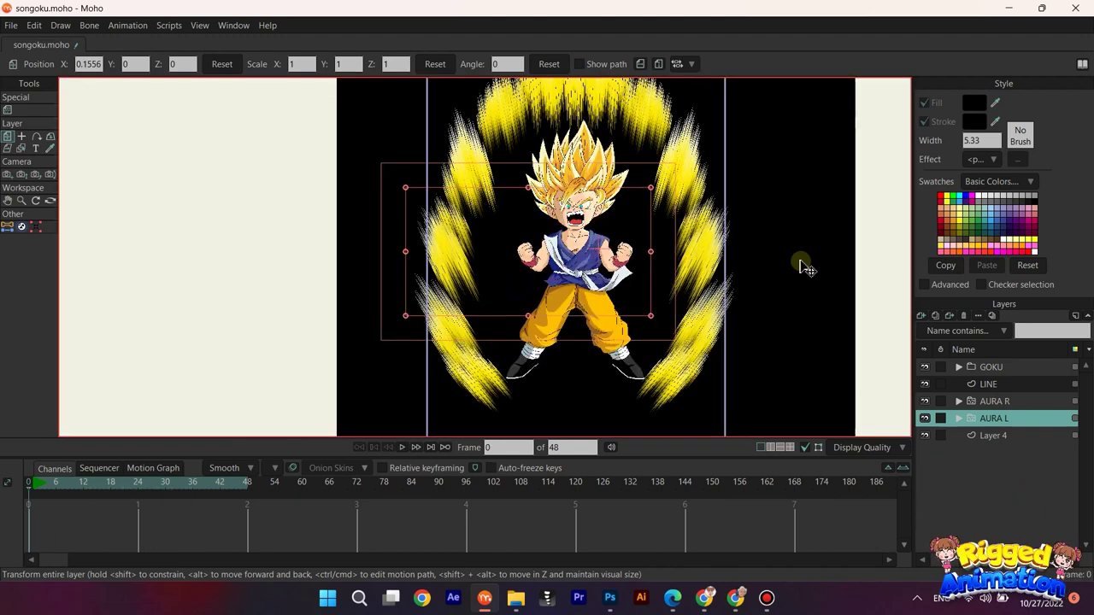
Step: Group the AURA R and AURA L layers together and collapse the new group
drag(733, 325, 724, 323)
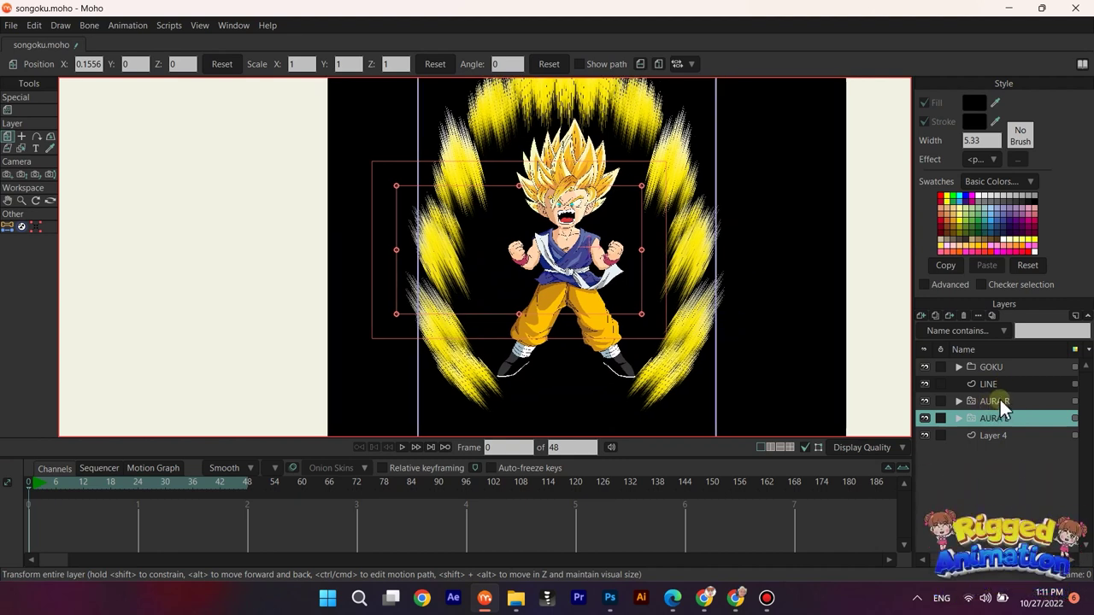
ctrl+click(999, 397)
right_click(1005, 402)
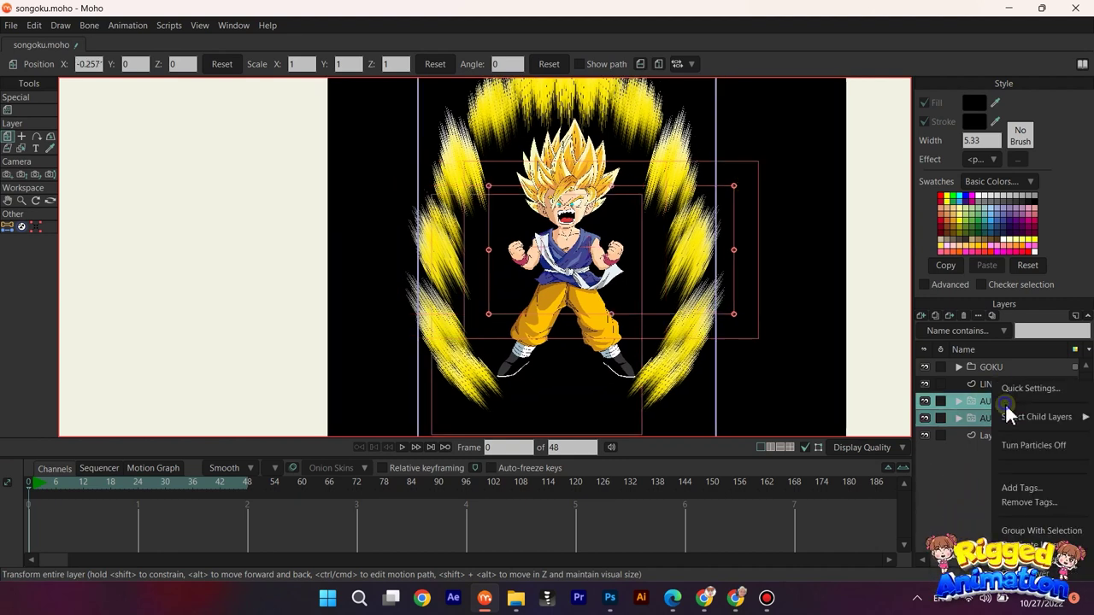
click(1041, 529)
click(958, 400)
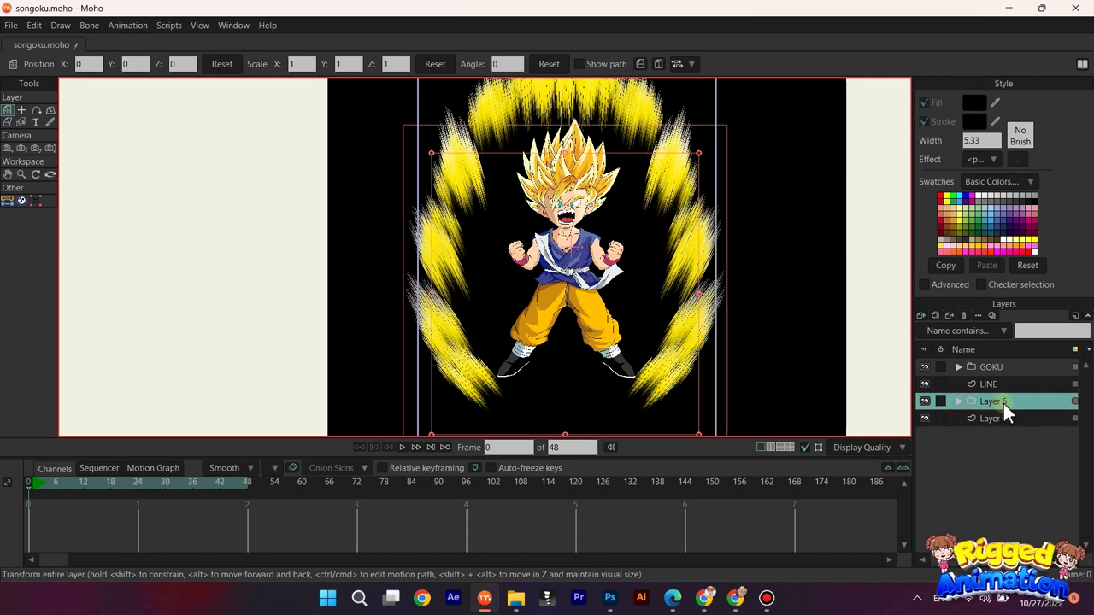
Step: Name the new group AURA and duplicate it
double_click(1005, 404)
text(AUR)
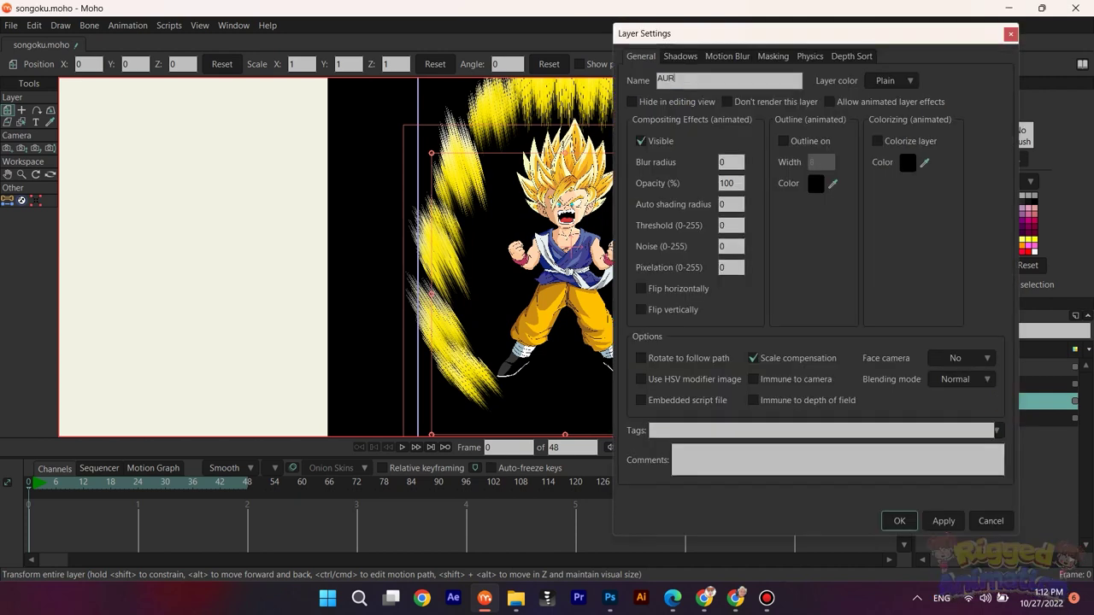
text(A 2)
key(Return)
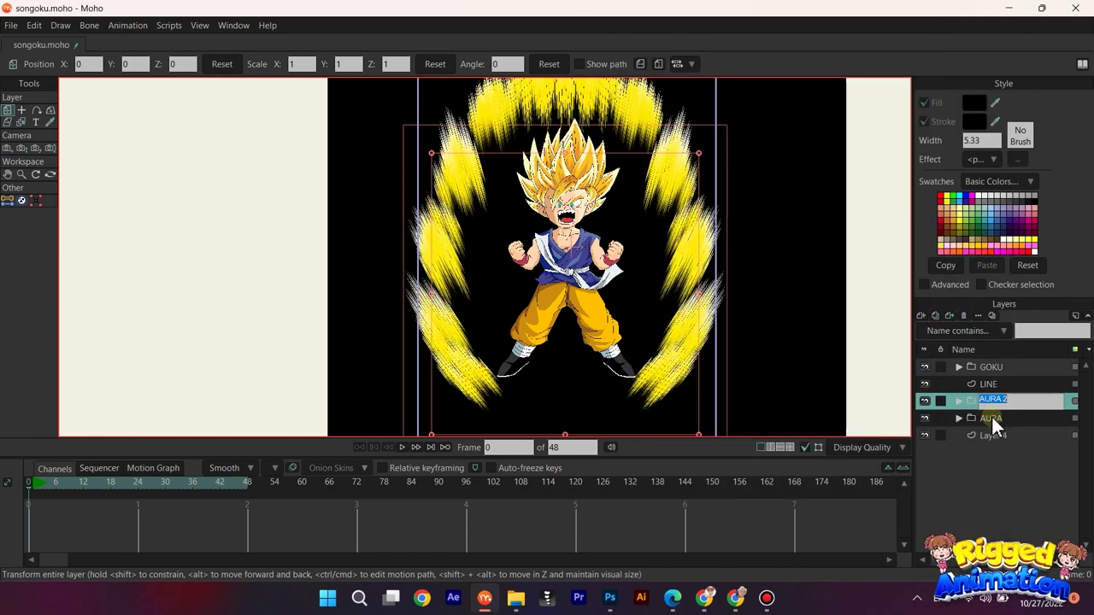
Step: Rename the duplicated group BLUR AURA 2 and place it below the AURA group in the layer order
click(981, 399)
text(BL)
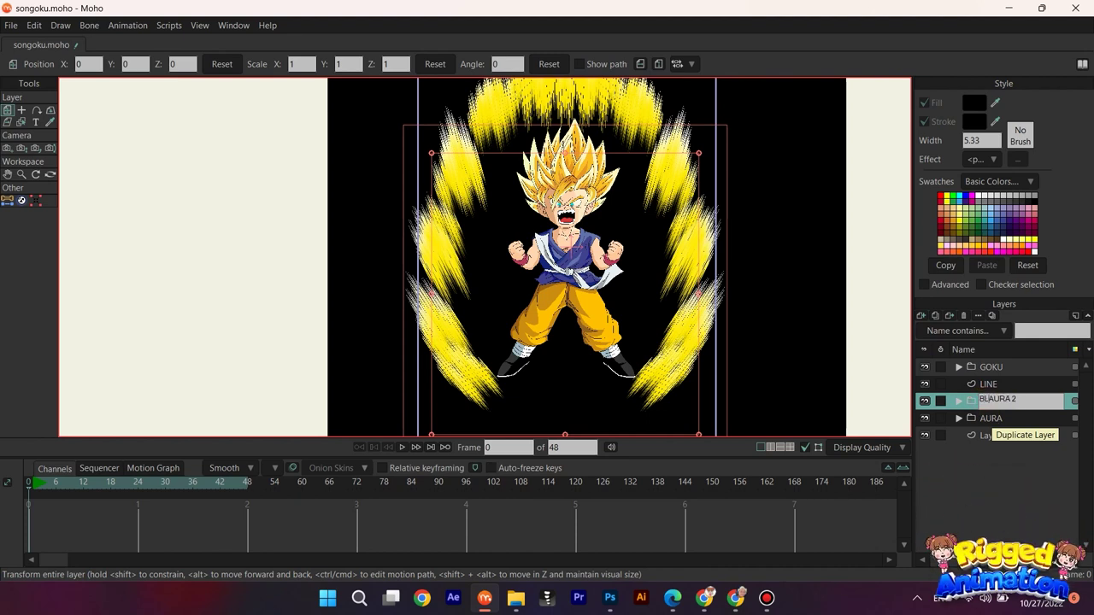
text(UR)
key(Return)
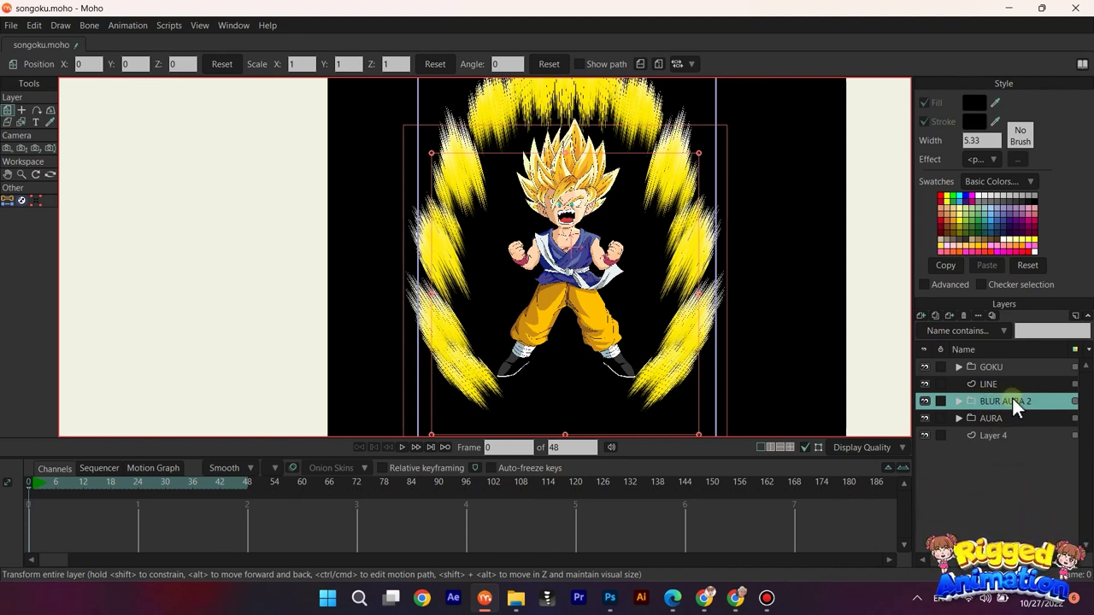
drag(1012, 398, 998, 429)
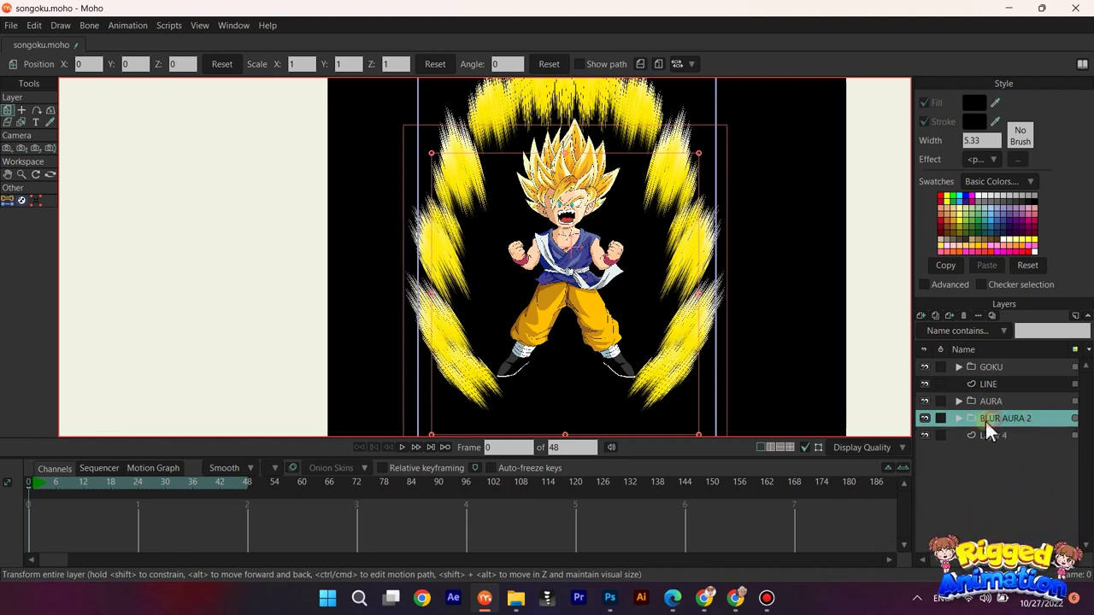
Step: Allow animated layer effects on the BLUR AURA 2 group and set its blur radius to 80
double_click(986, 421)
click(730, 162)
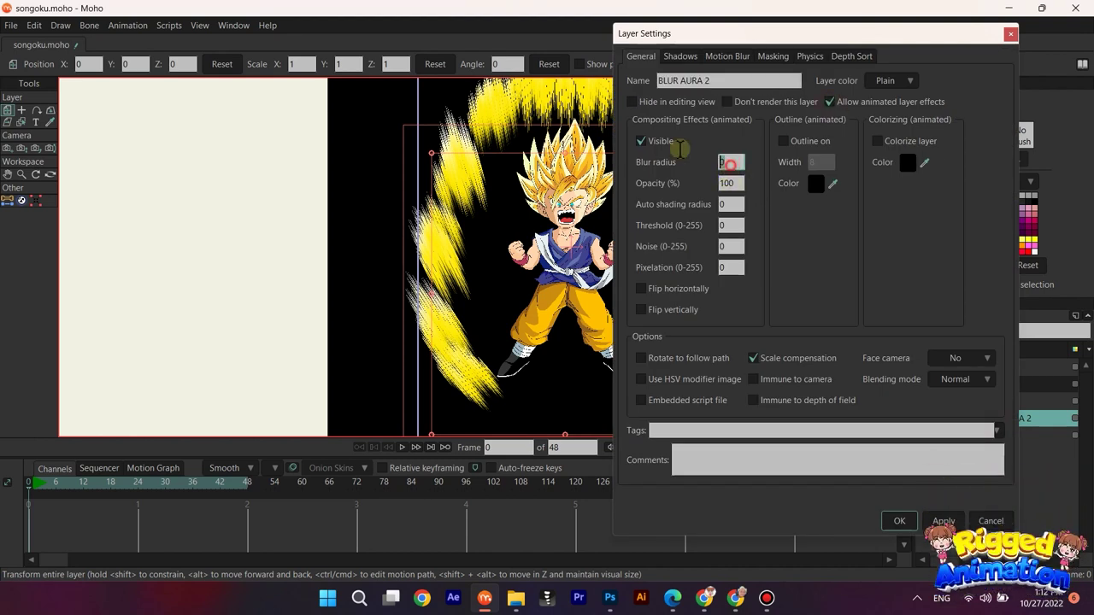
text(80)
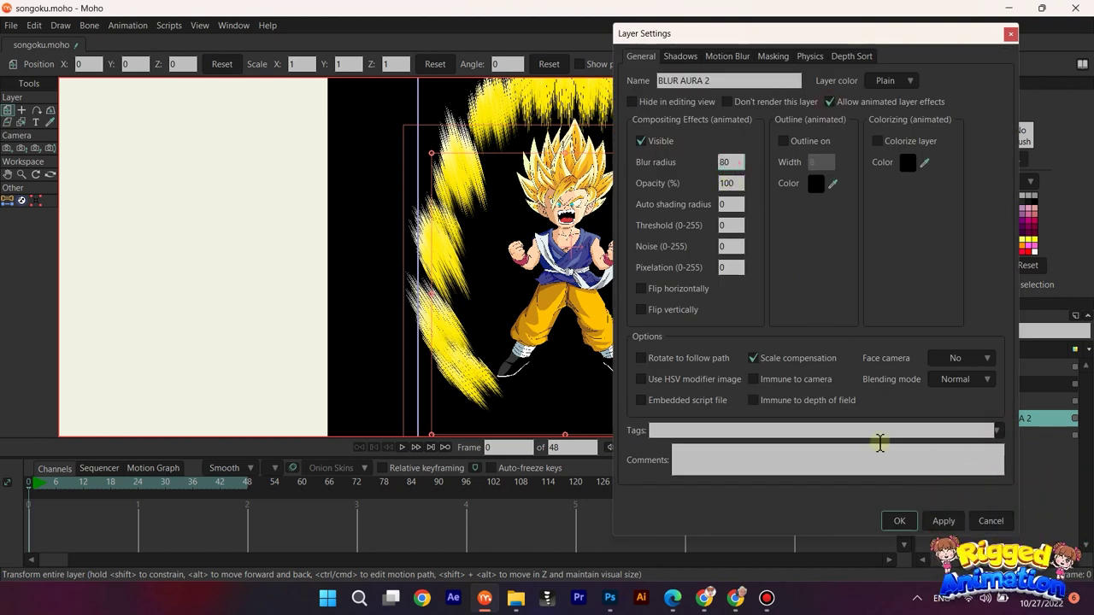
click(904, 520)
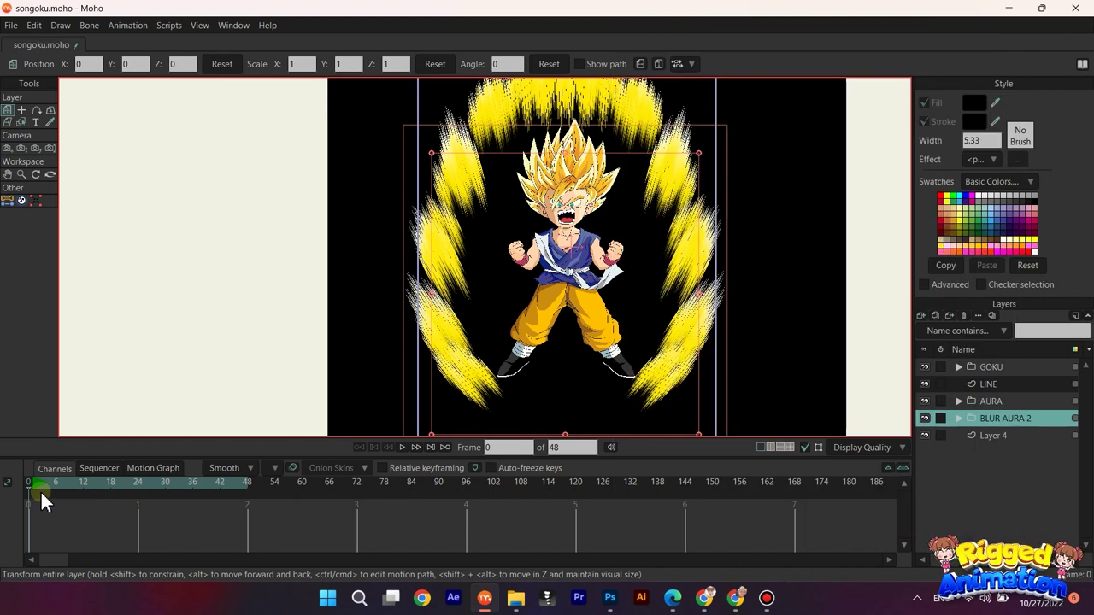
Step: Render frame 3 to examine the blurred aura glow around Goku, and close the rendered preview
click(41, 484)
key(ctrl+r)
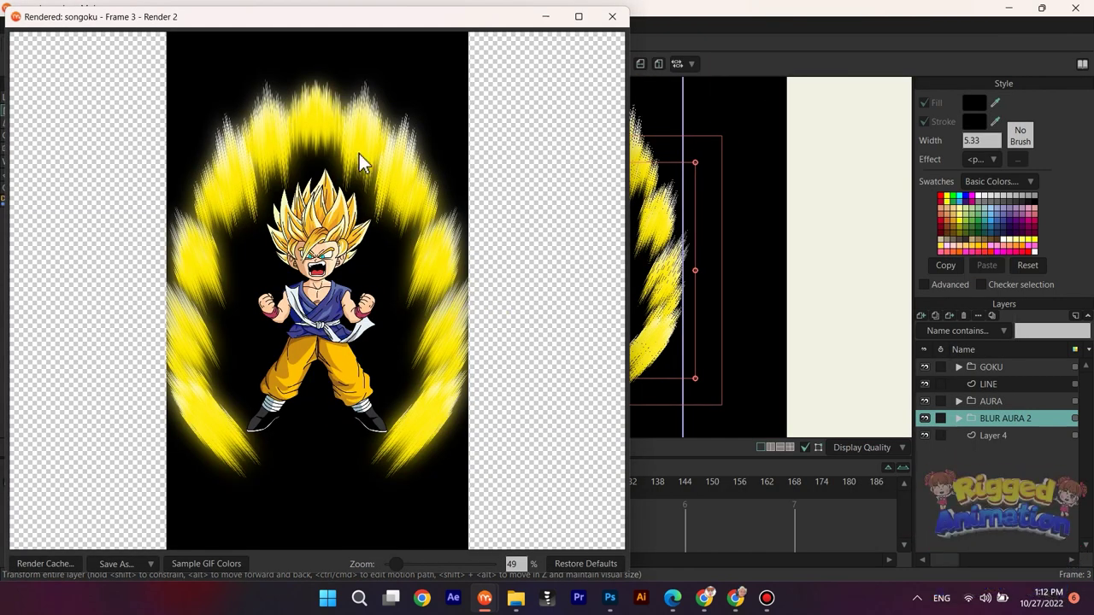
click(612, 16)
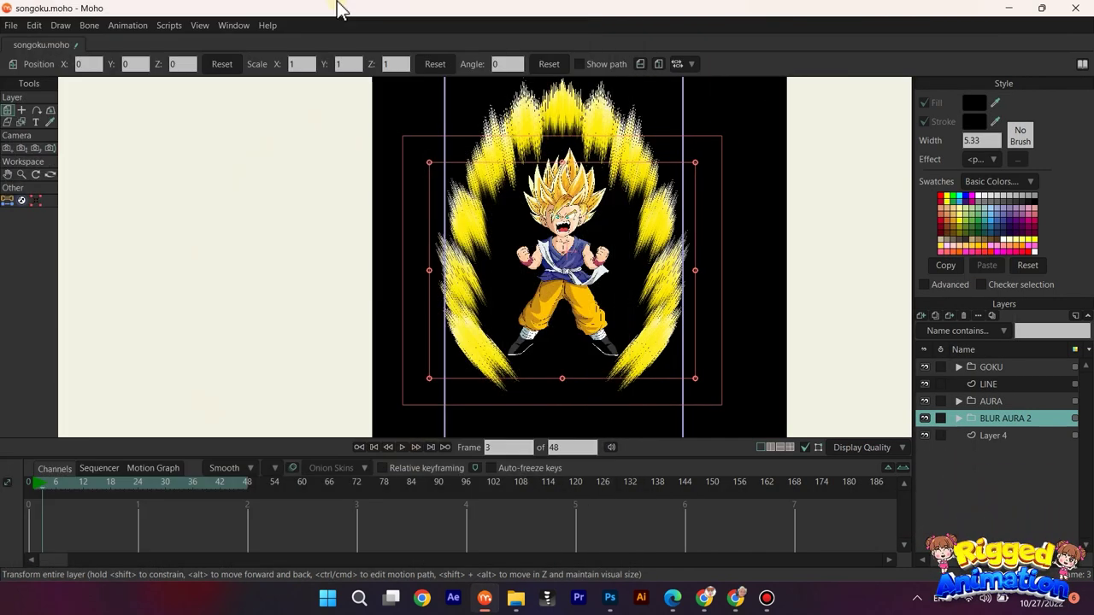
Step: Return to frame 0 and check the layer settings of the BLUR AURA 2 group
click(24, 484)
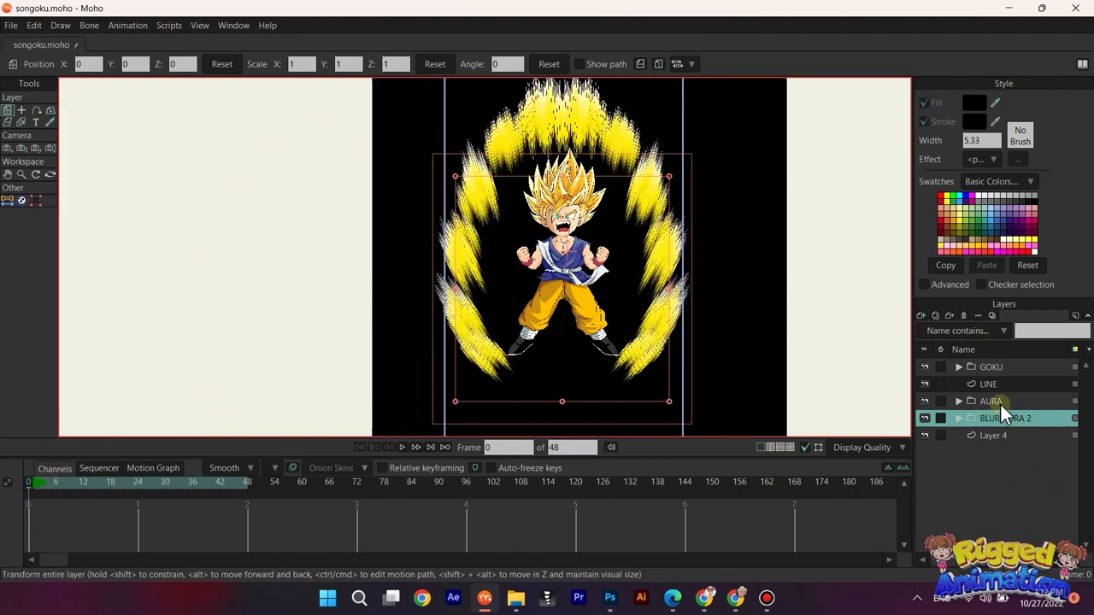
double_click(999, 419)
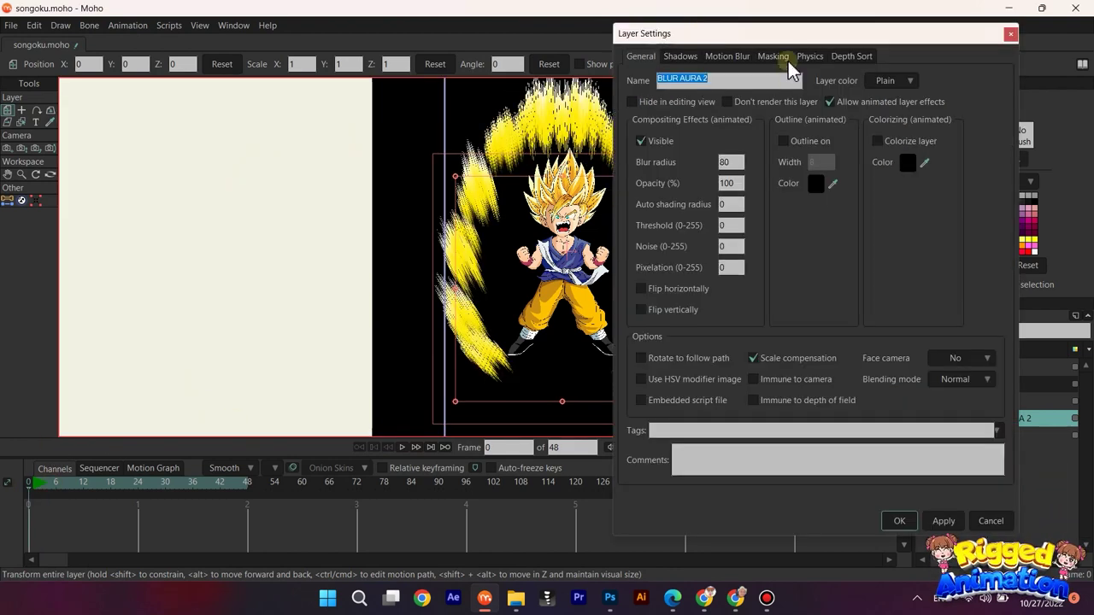
click(1010, 33)
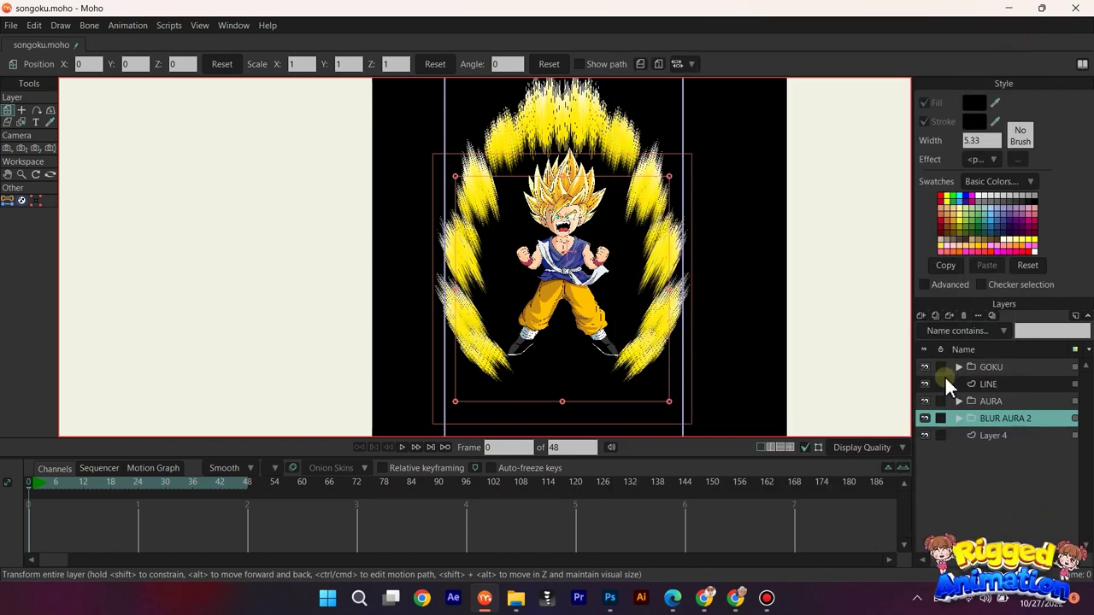
Step: Group the AURA and BLUR AURA 2 layers together and name the new parent group AURA
ctrl+click(998, 402)
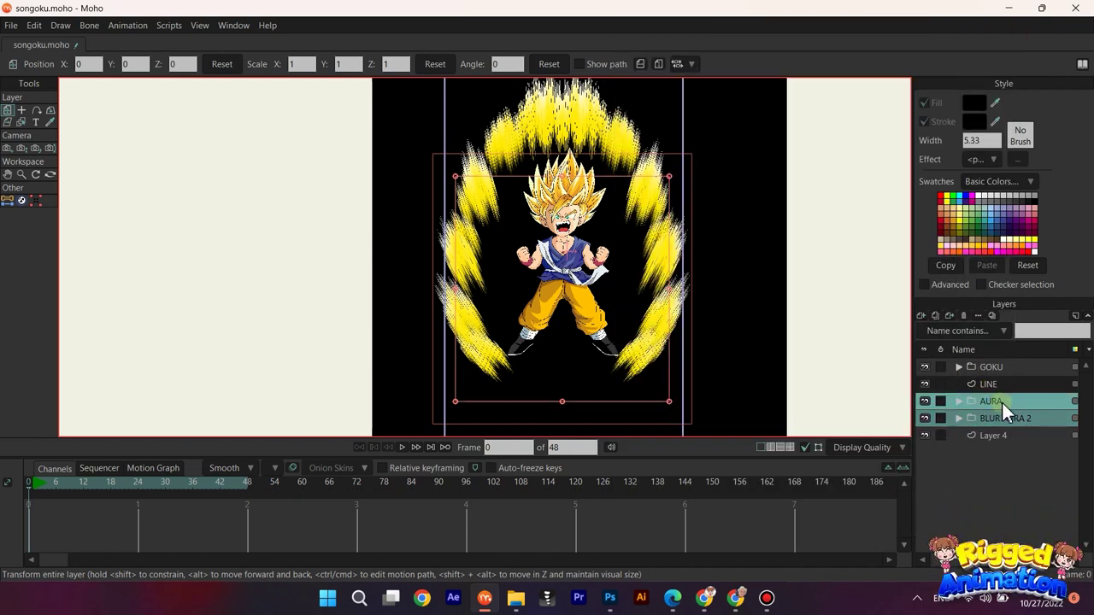
right_click(1001, 401)
click(1012, 531)
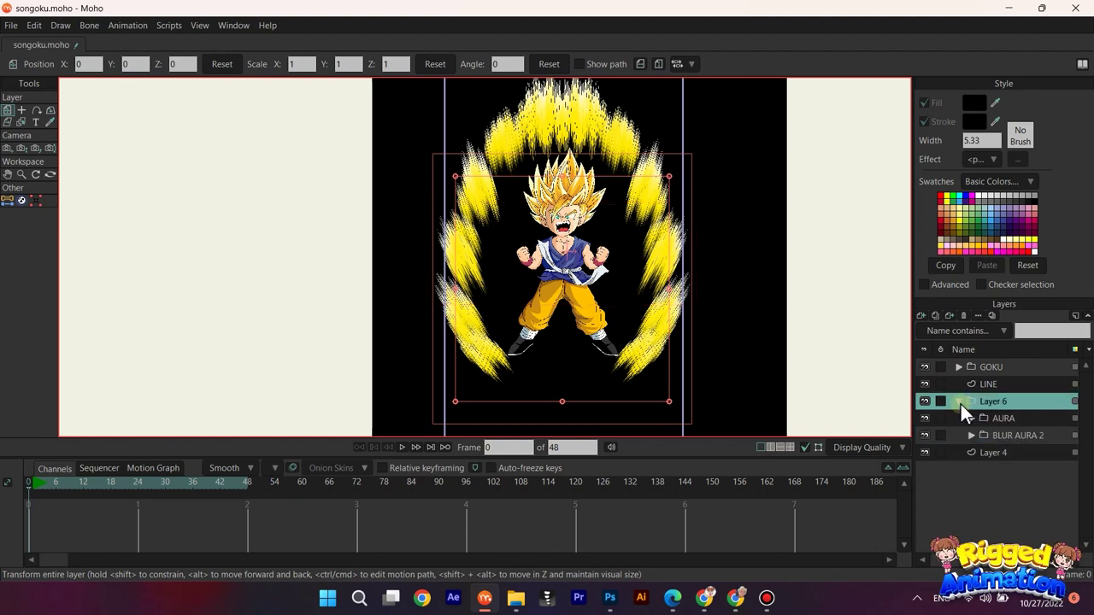
click(959, 402)
double_click(978, 399)
text(AURA)
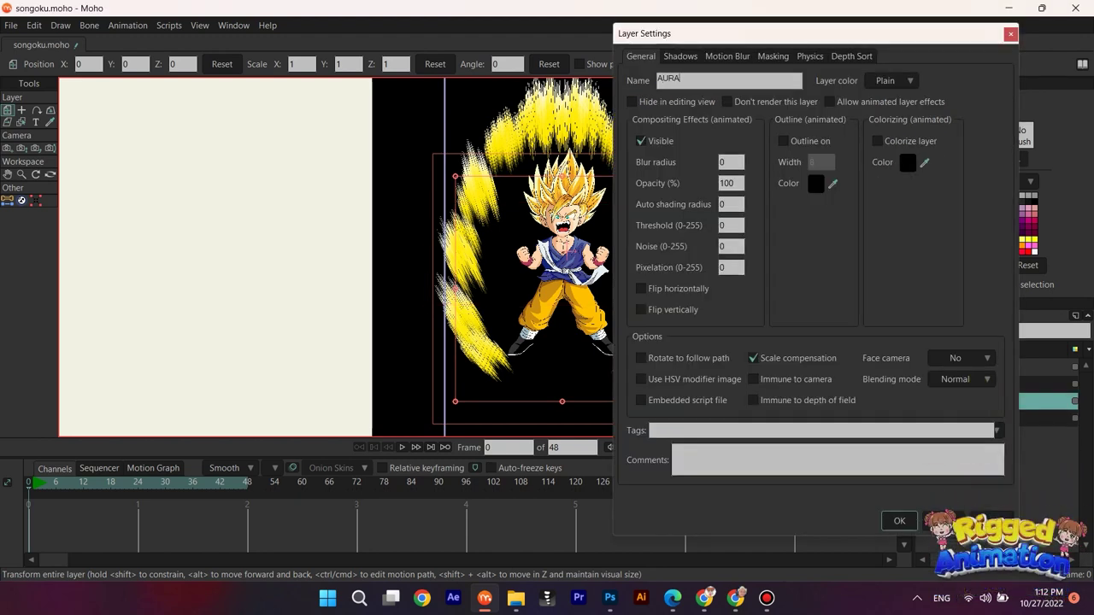
key(Return)
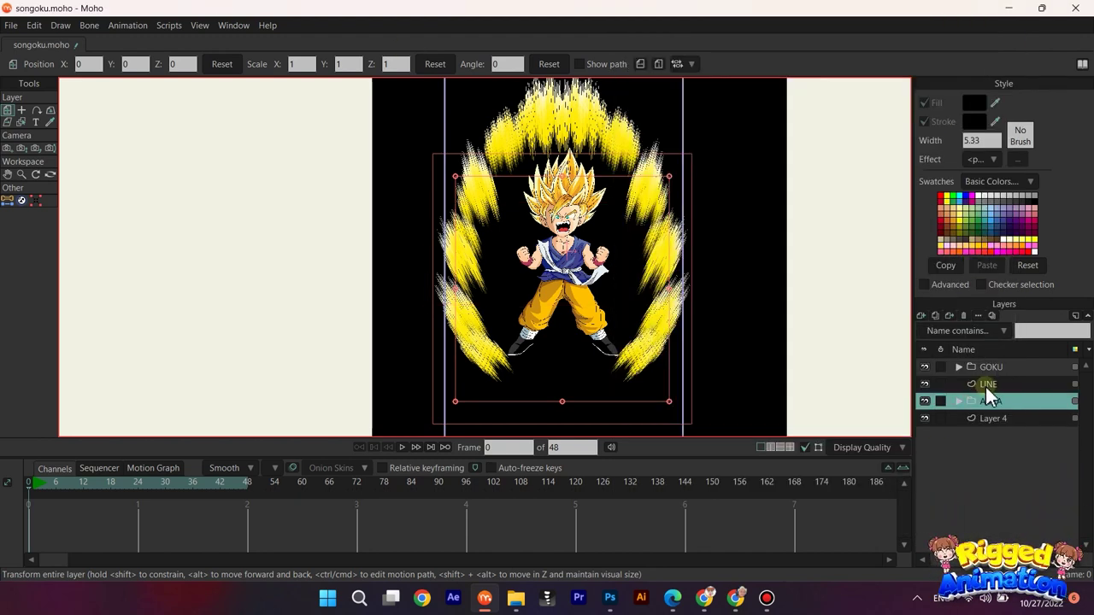
Step: Move the LINE layer into the parent AURA group above its subgroups, and collapse the group
click(960, 401)
click(1010, 386)
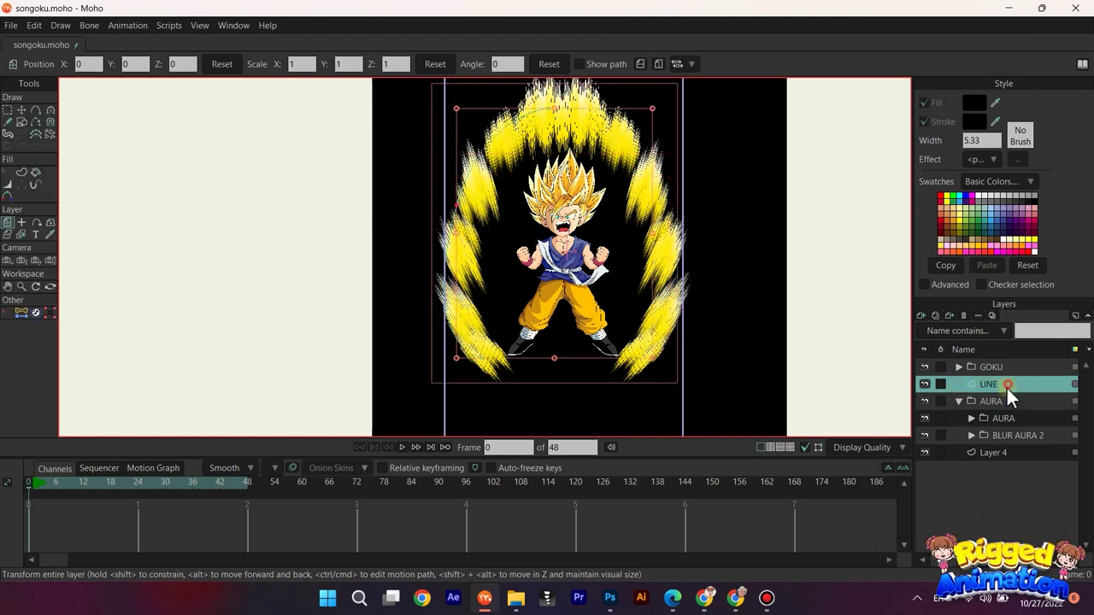
drag(1007, 388, 975, 407)
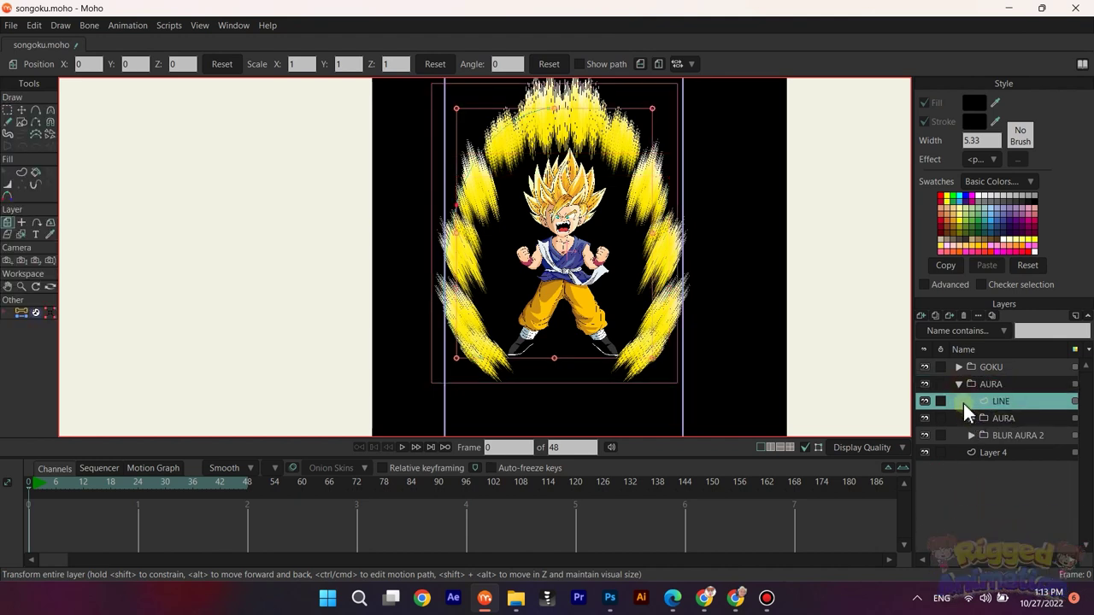
click(958, 385)
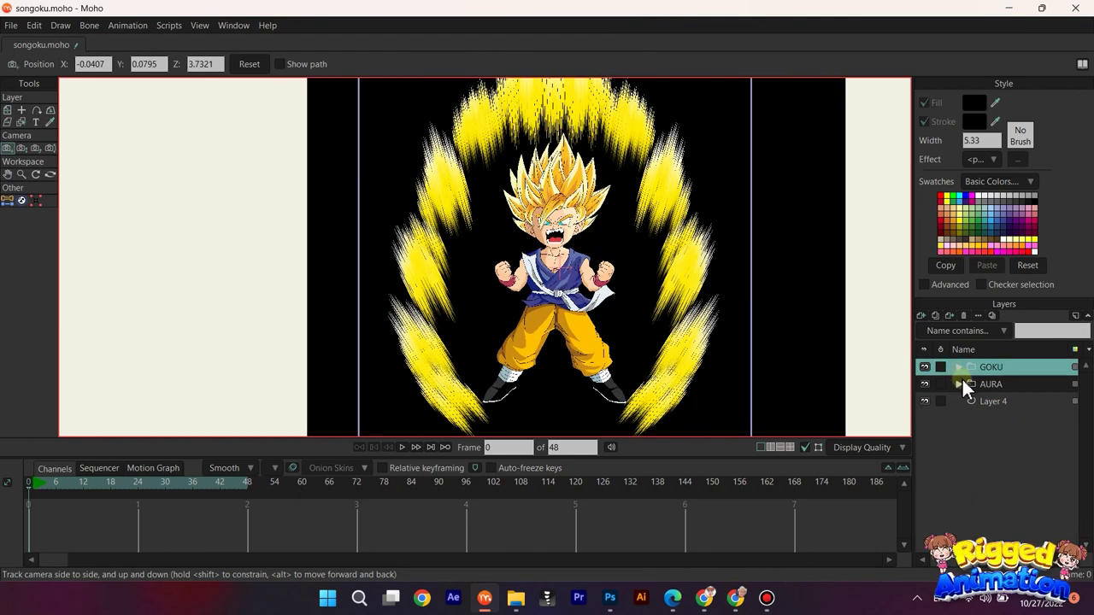
Step: Add a vector layer named "lightning fx" above the GOKU group
click(920, 316)
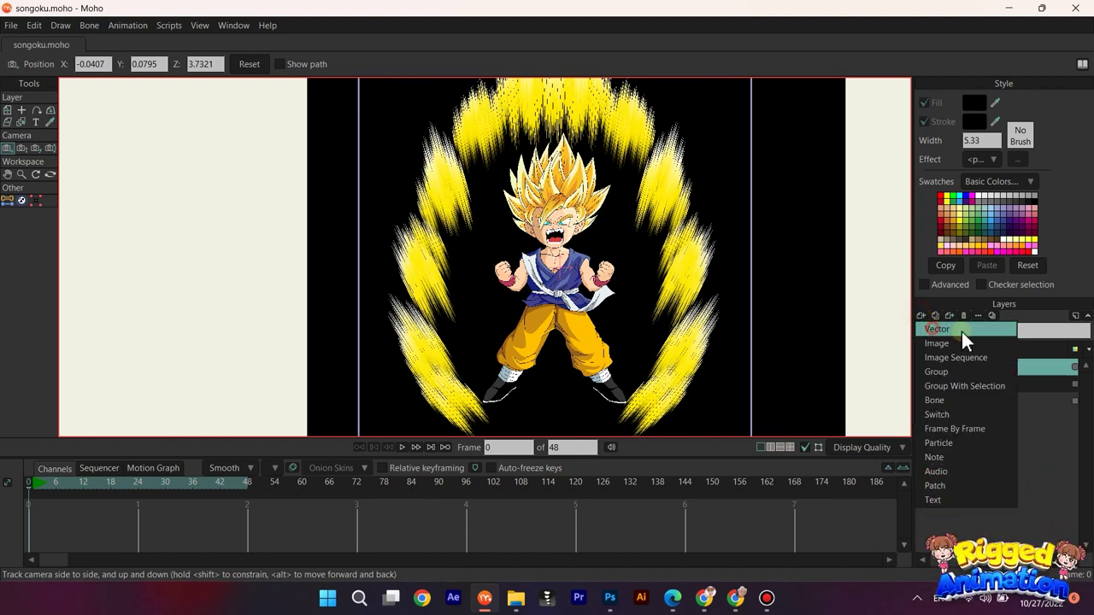
click(962, 331)
text(lightning)
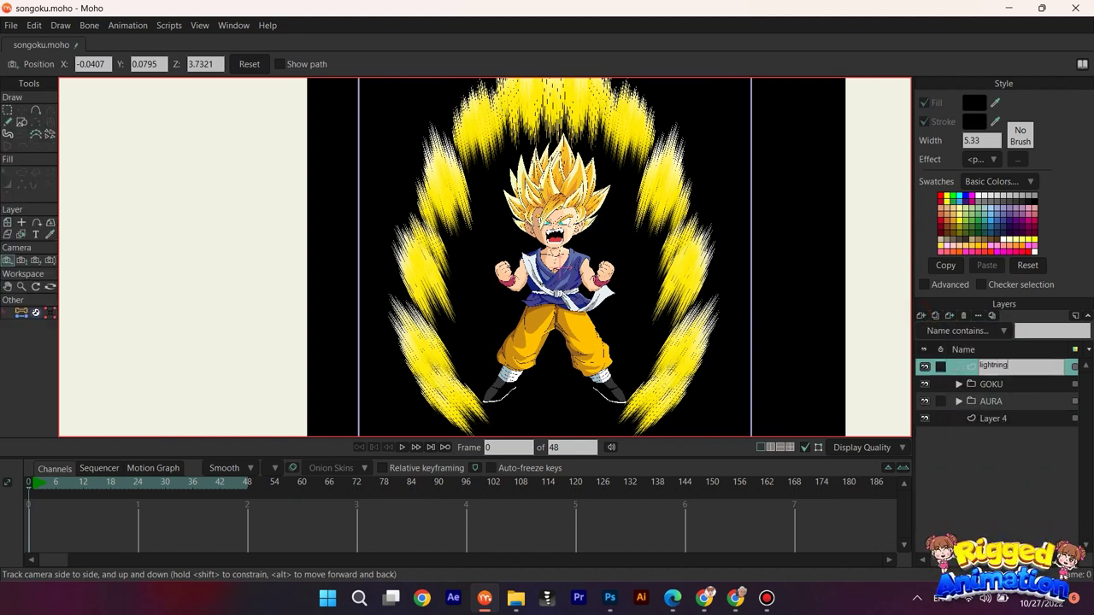
text( fx)
key(Return)
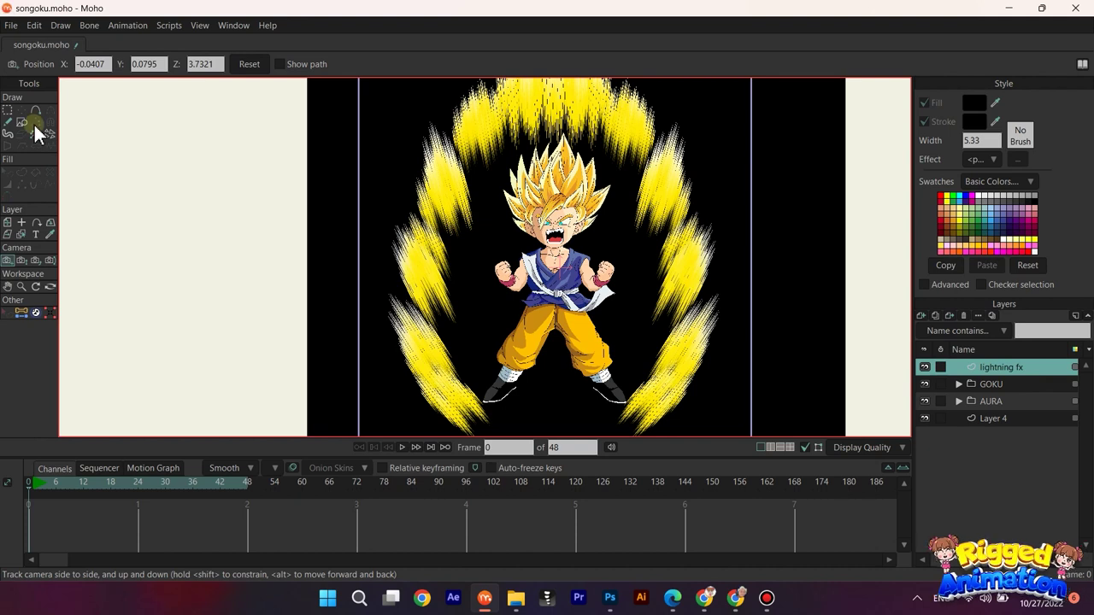
Step: Choose freehand drawing for the lightning fx layer and hide Layer 4 and the AURA group to leave only Goku visible
click(7, 121)
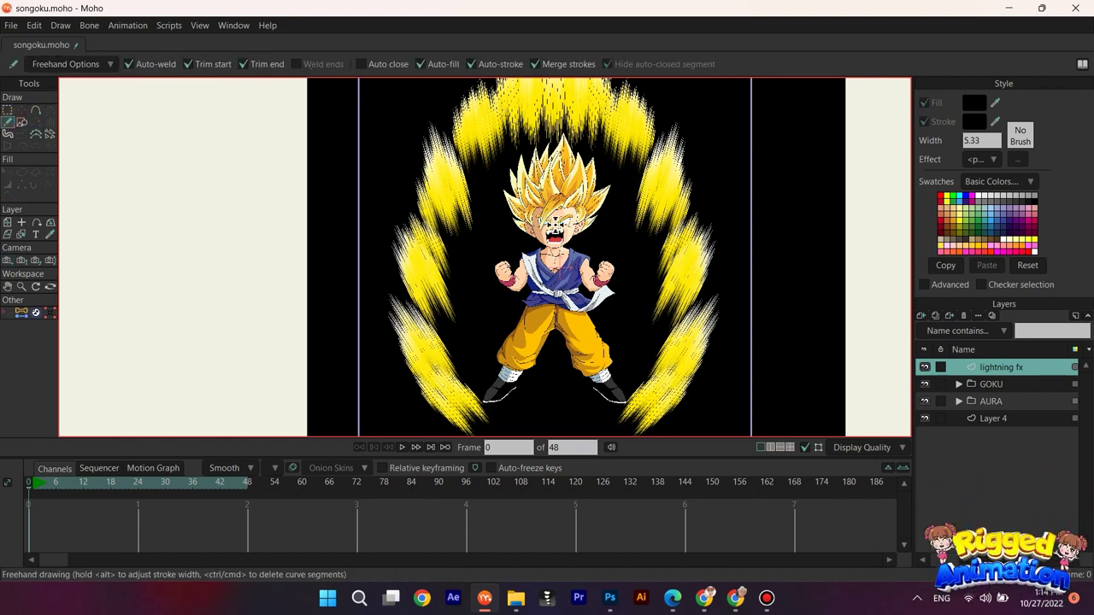
scroll(487, 377, up, 3)
click(924, 417)
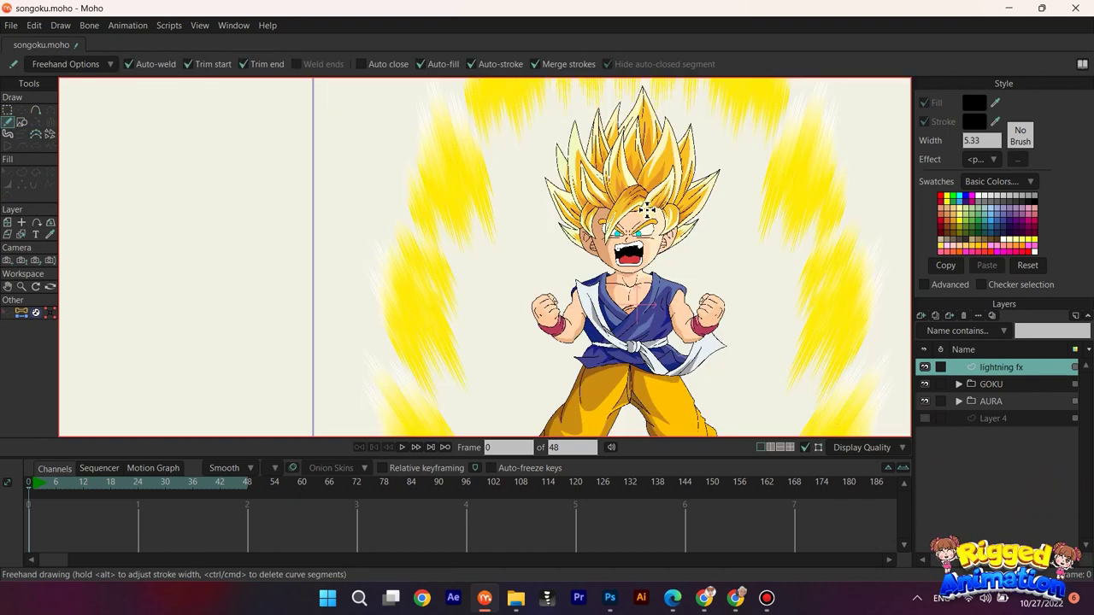
click(926, 402)
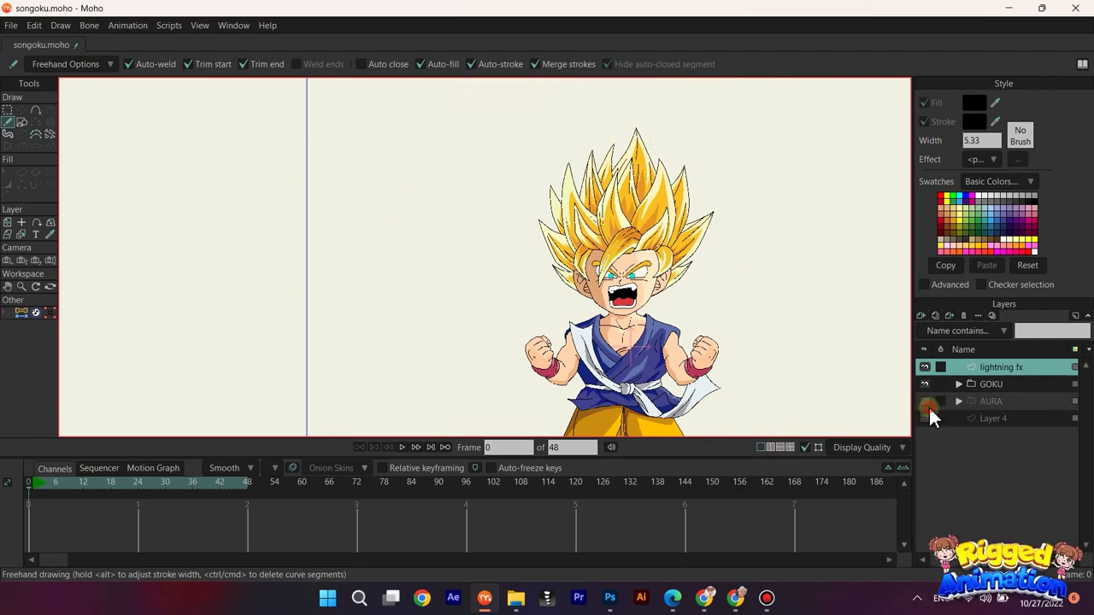
scroll(665, 214, up, 3)
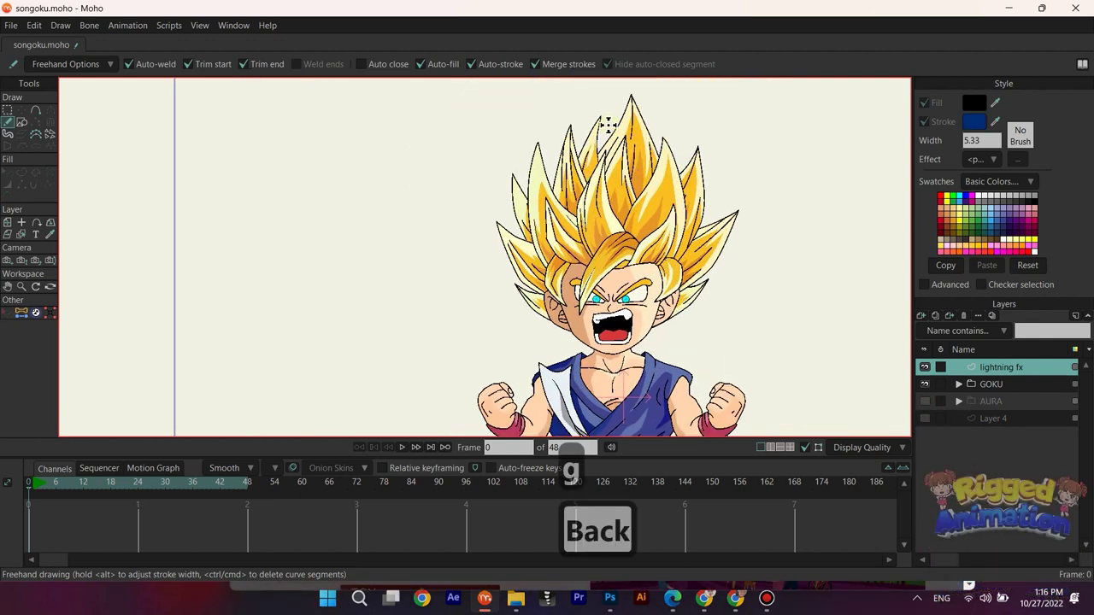
Step: Draw a dark blue freehand spiral winding around Goku from the tips of his hair down to his feet
drag(668, 108, 596, 141)
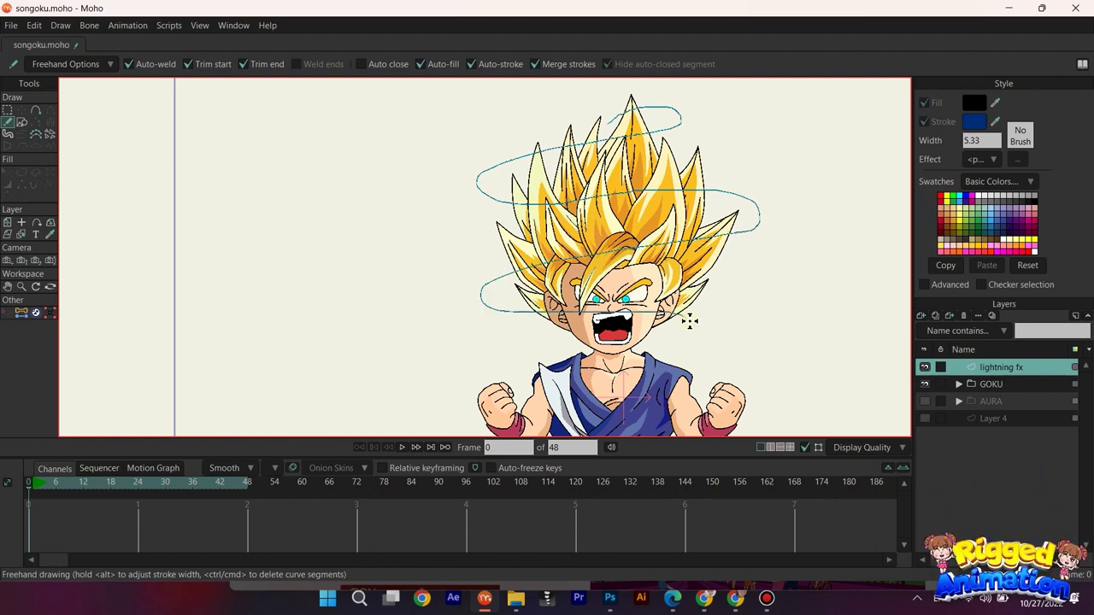
mouse_move(488, 399)
mouse_down()
mouse_move(489, 215)
mouse_move(505, 220)
mouse_move(493, 216)
mouse_move(486, 240)
mouse_up()
scroll(488, 215, up, 2)
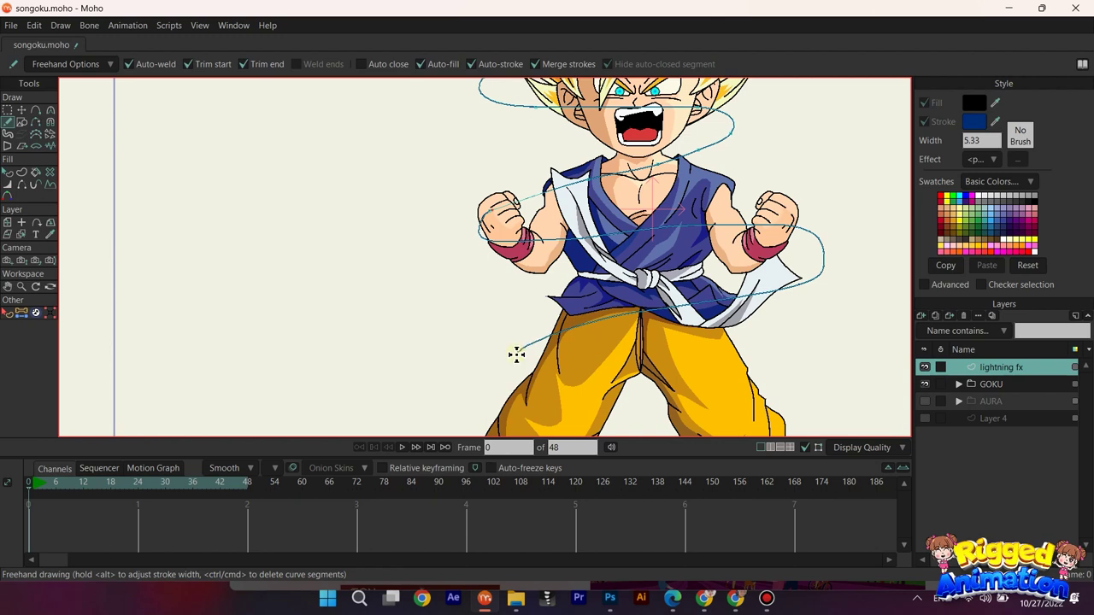
mouse_move(517, 355)
mouse_down()
mouse_move(439, 127)
mouse_move(498, 150)
mouse_move(724, 139)
mouse_up()
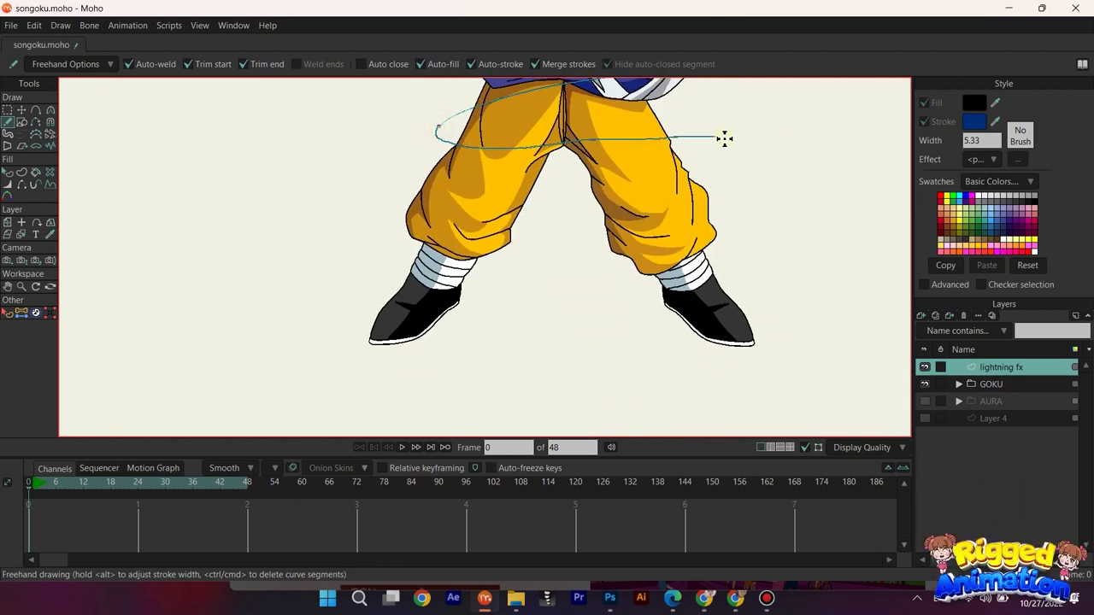
key(ctrl+z)
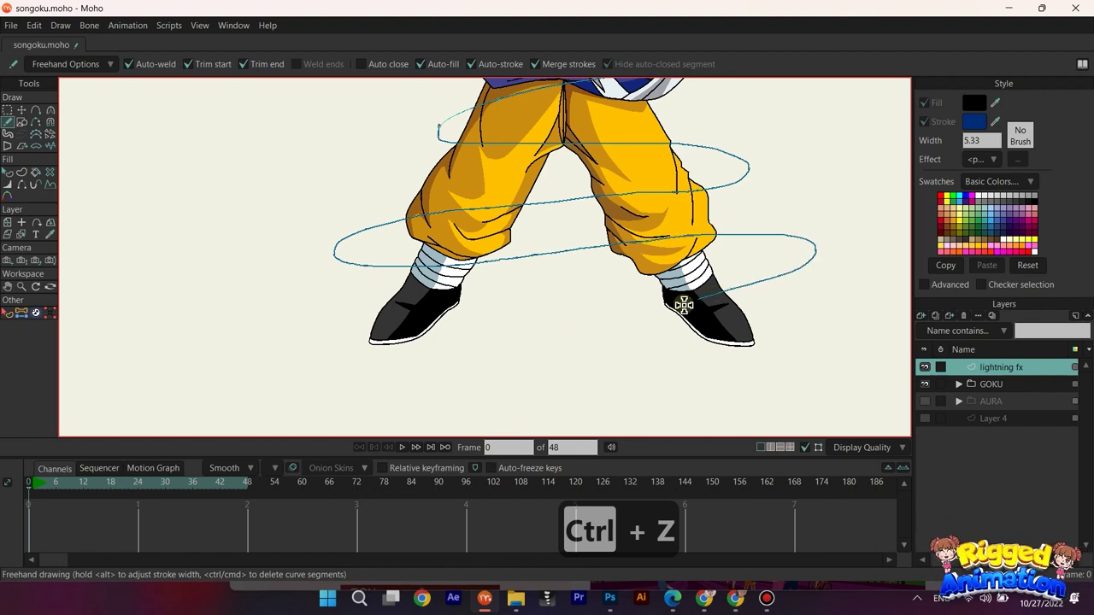
scroll(530, 267, down, 6)
drag(526, 237, 633, 395)
scroll(635, 203, up, 5)
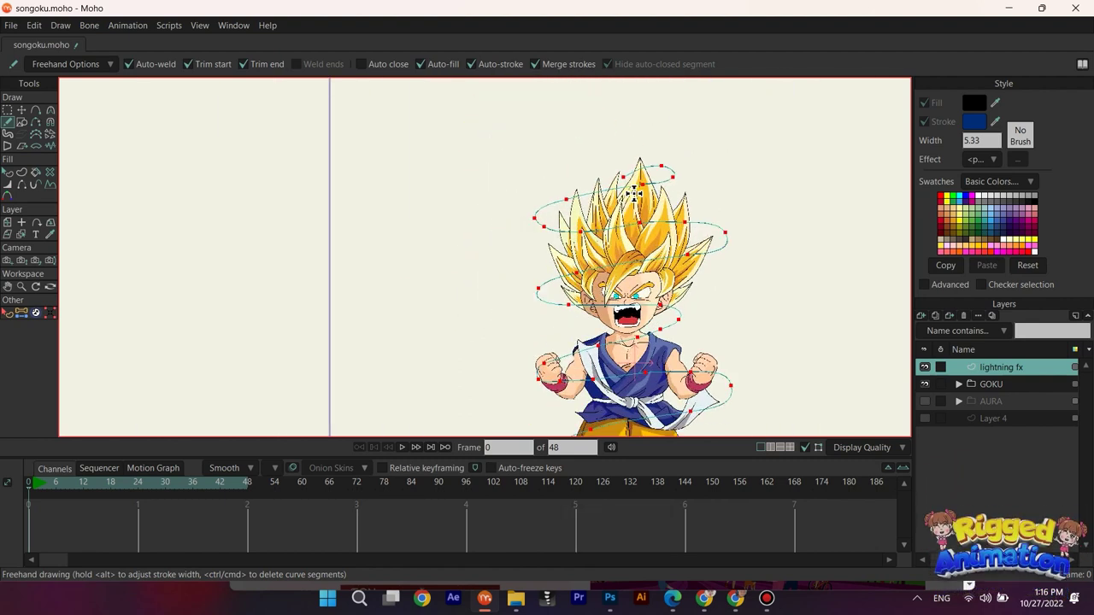
Step: Thicken the whole spiral stroke to about 609 percent width and turn its curves into sharp, straight-sided corners
key(t)
key(t)
scroll(649, 179, down, 3)
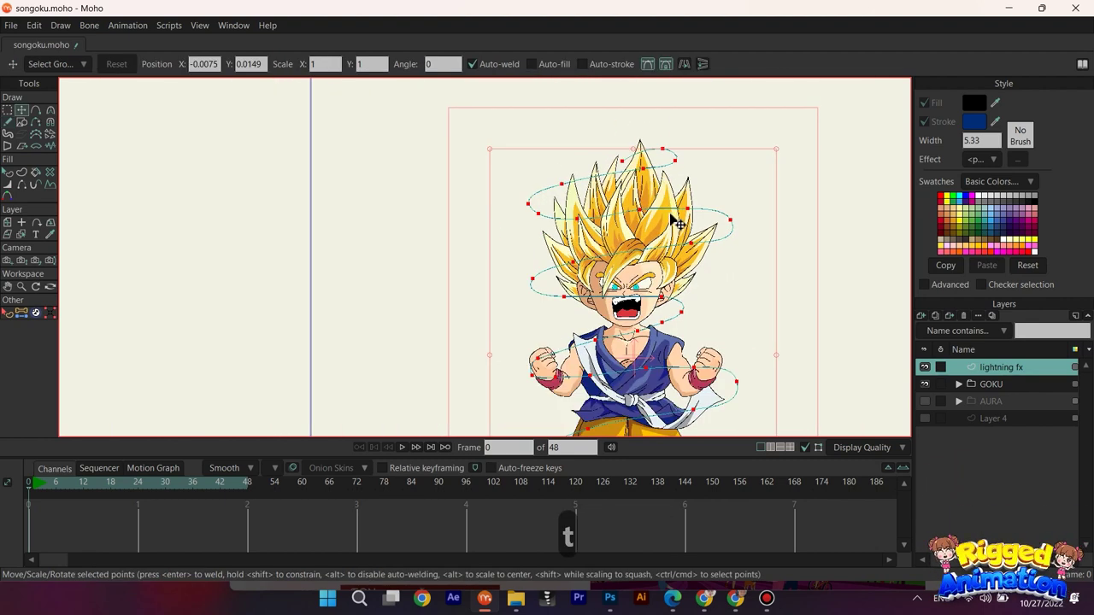
click(7, 184)
scroll(695, 225, up, 2)
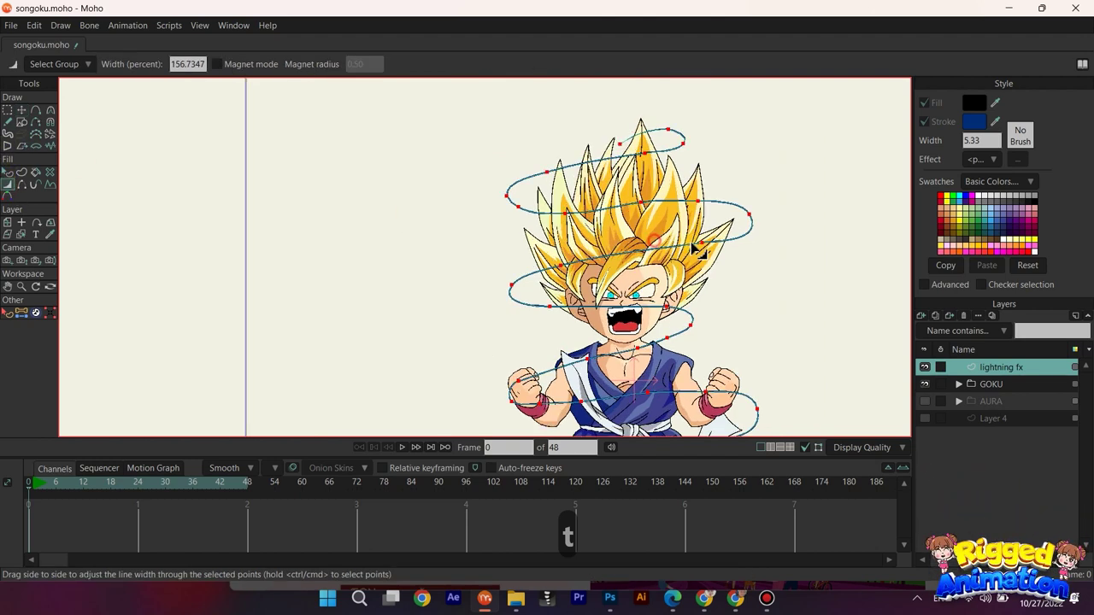
mouse_move(696, 224)
mouse_down()
mouse_move(765, 261)
mouse_move(797, 262)
mouse_up()
scroll(804, 266, down, 3)
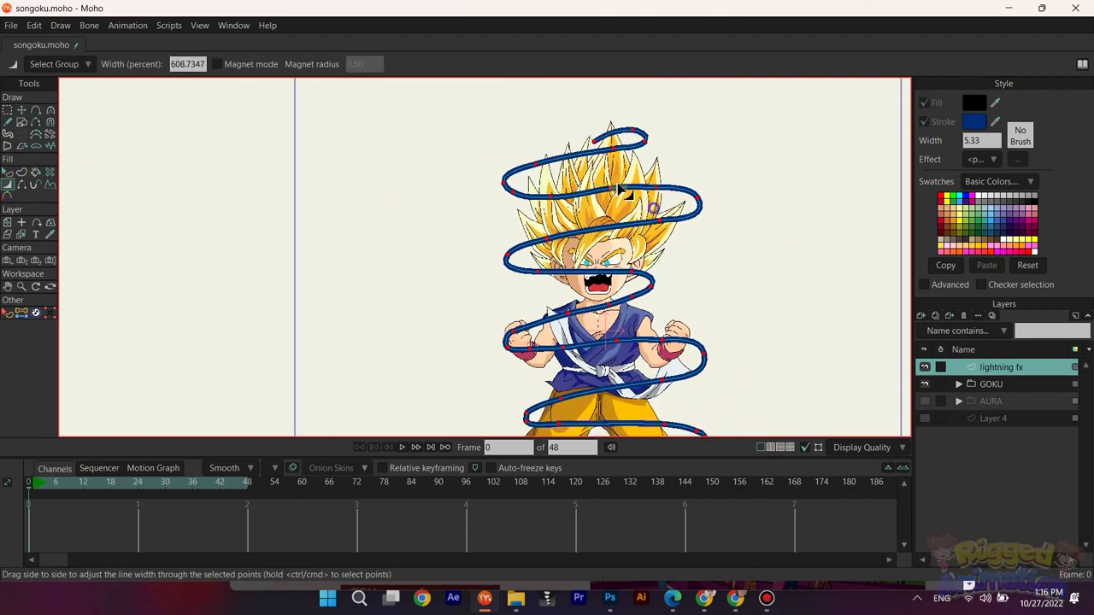
key(c)
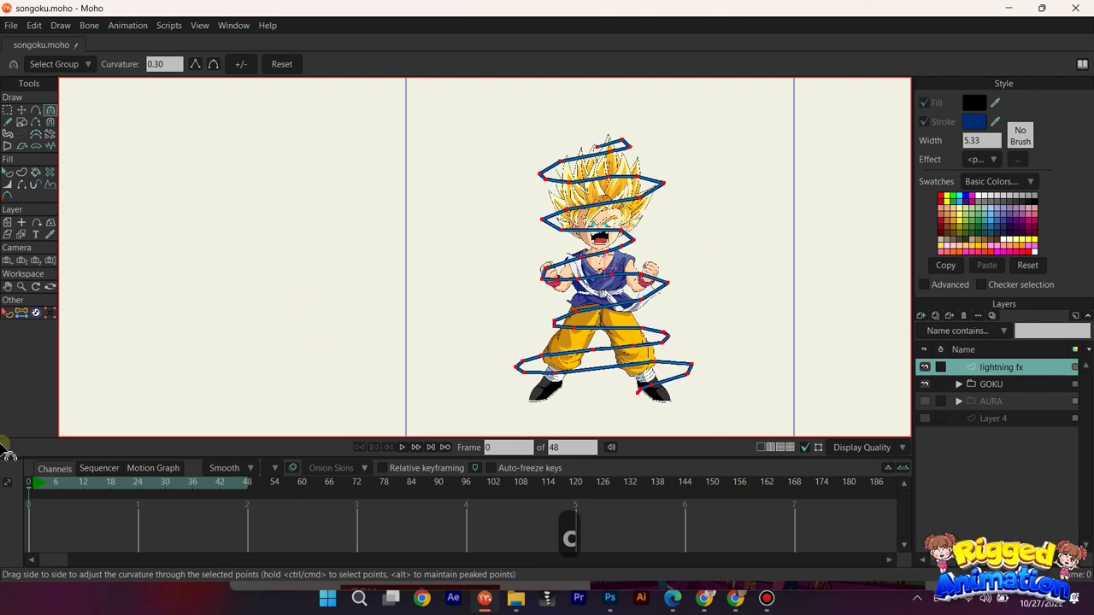
Step: Add extra points along the spiral's uppermost loops across Goku's hair
key(t)
scroll(675, 184, up, 5)
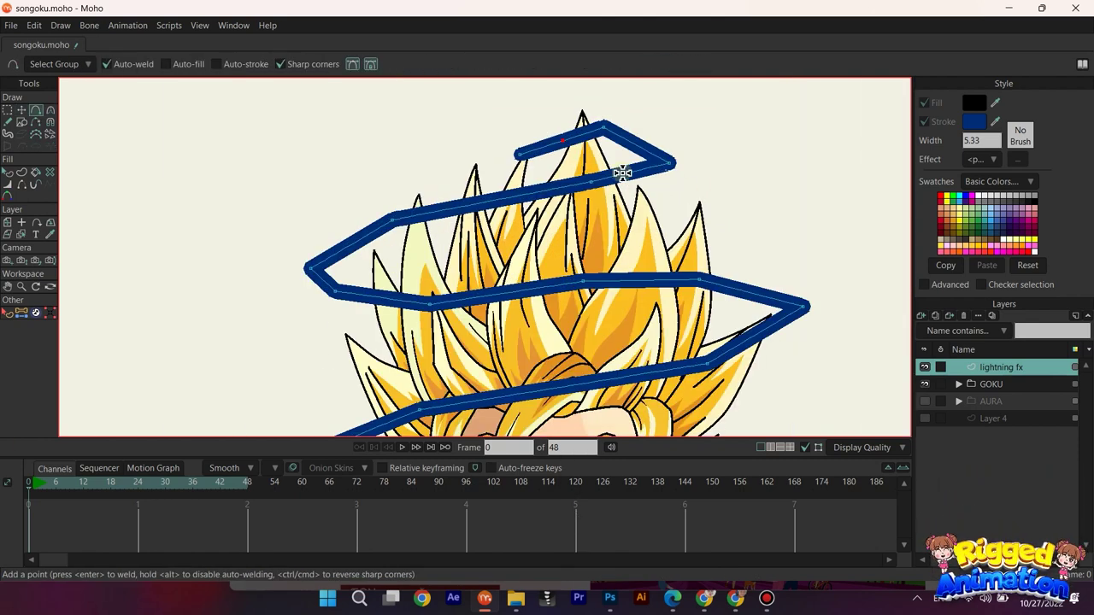
key(a)
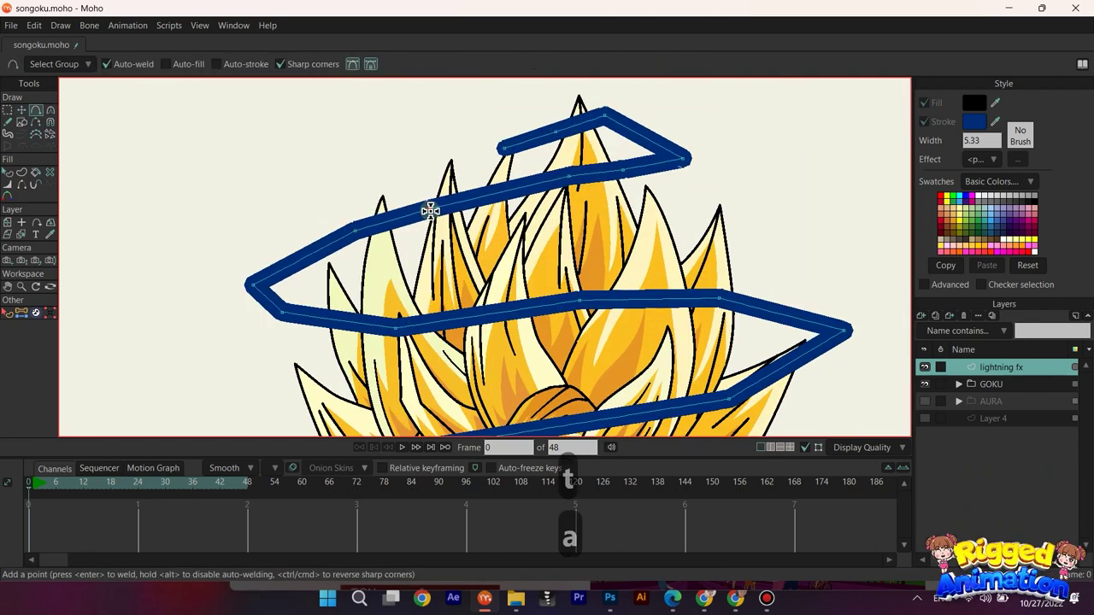
scroll(429, 210, up, 3)
click(529, 184)
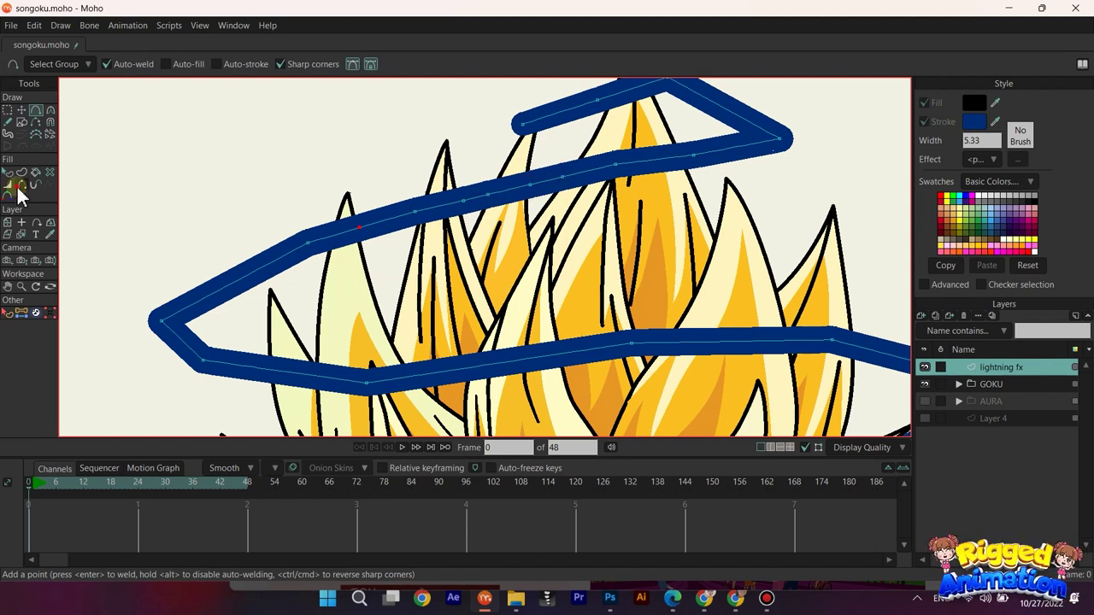
Step: Hide stroke edges in the spiral's upper loops, including the stretch crossing Goku's hair above the forehead, so the line breaks into pieces
click(21, 184)
scroll(570, 139, down, 2)
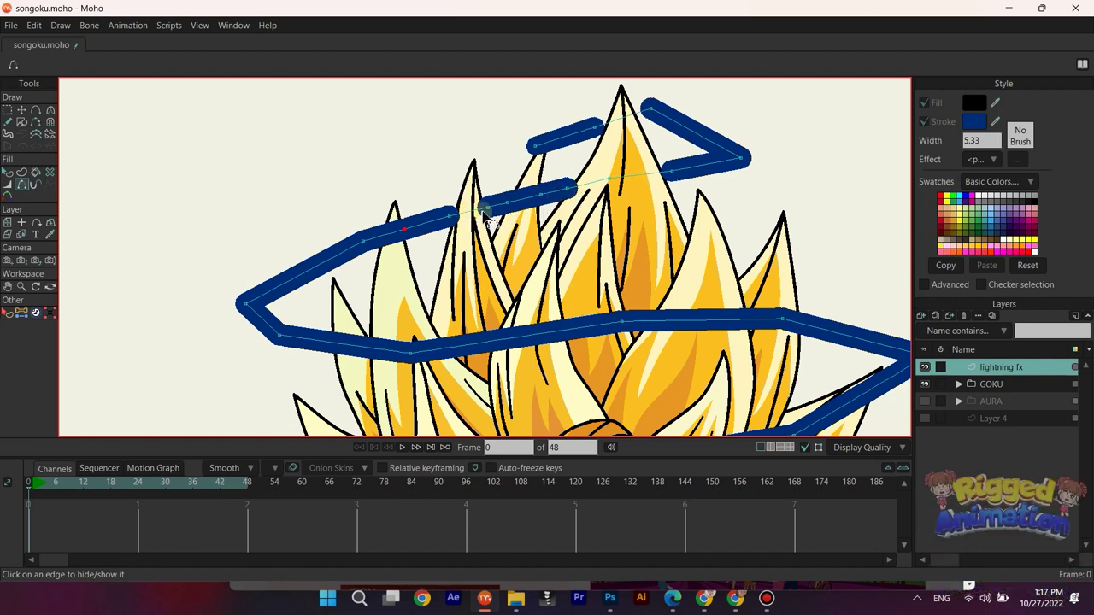
scroll(489, 165, down, 3)
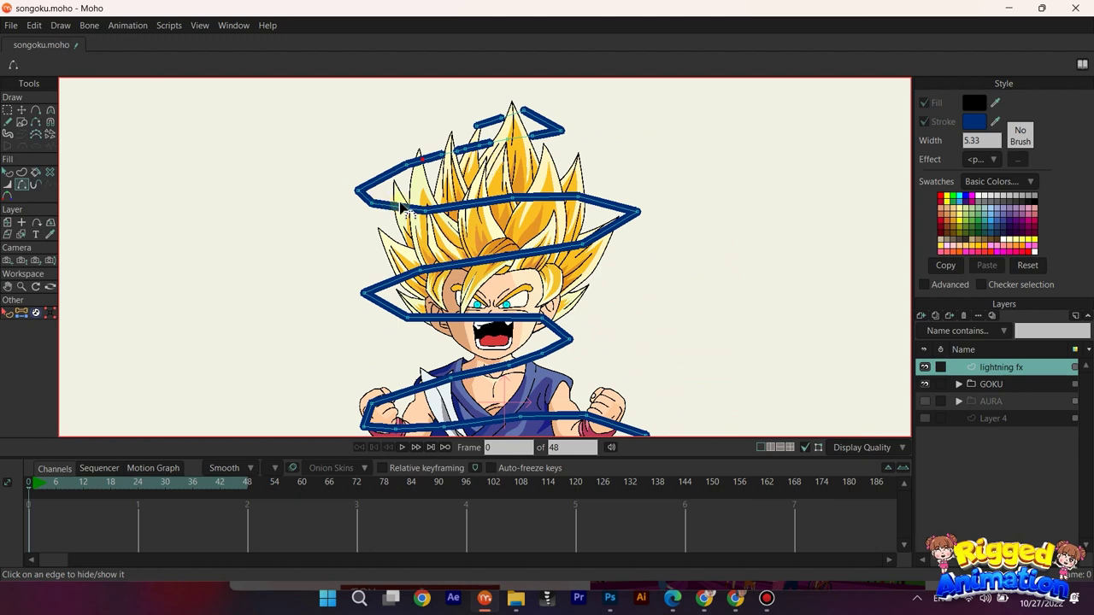
scroll(402, 207, up, 4)
click(685, 269)
scroll(685, 269, down, 3)
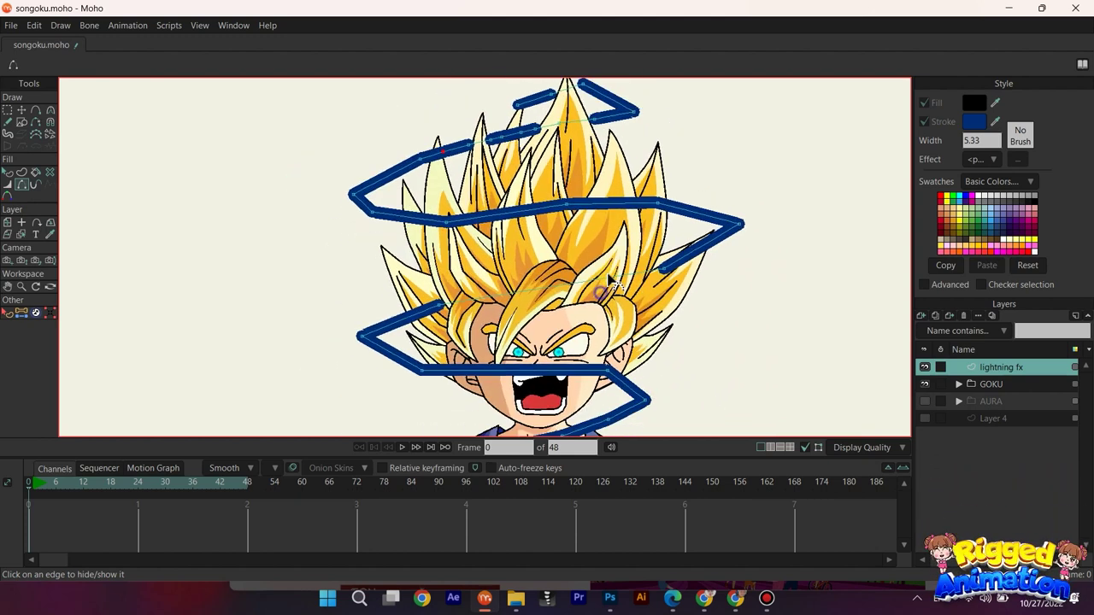
scroll(679, 256, up, 3)
Step: Reposition the spiral's outer corner point beside Goku's hair and select the loop's end point on the opposite side of the head
key(g)
key(t)
drag(682, 247, 734, 177)
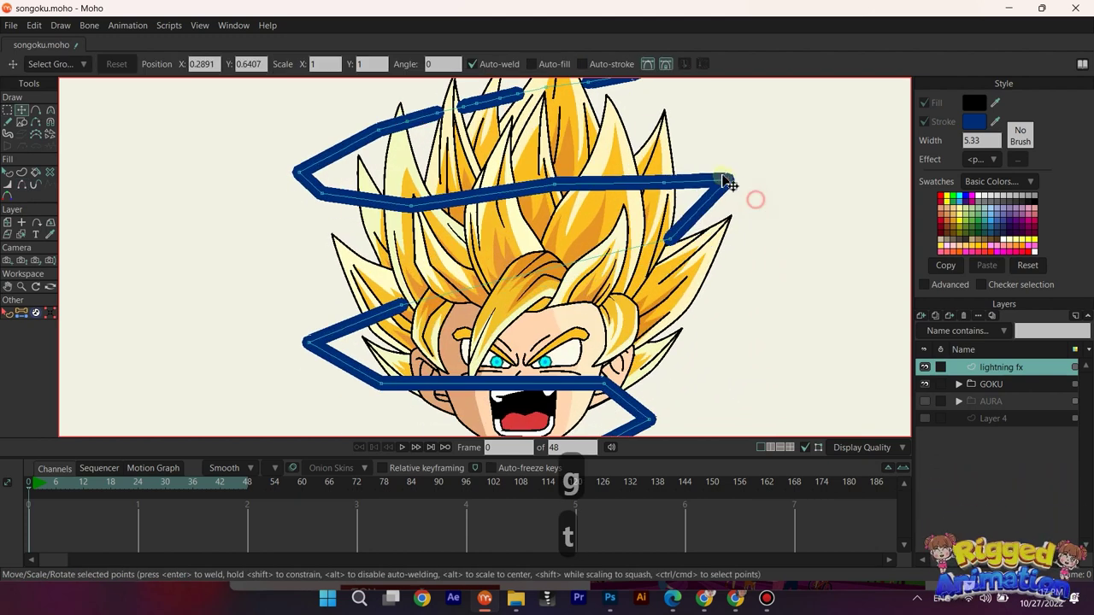
scroll(551, 226, down, 2)
click(456, 245)
scroll(458, 242, down, 2)
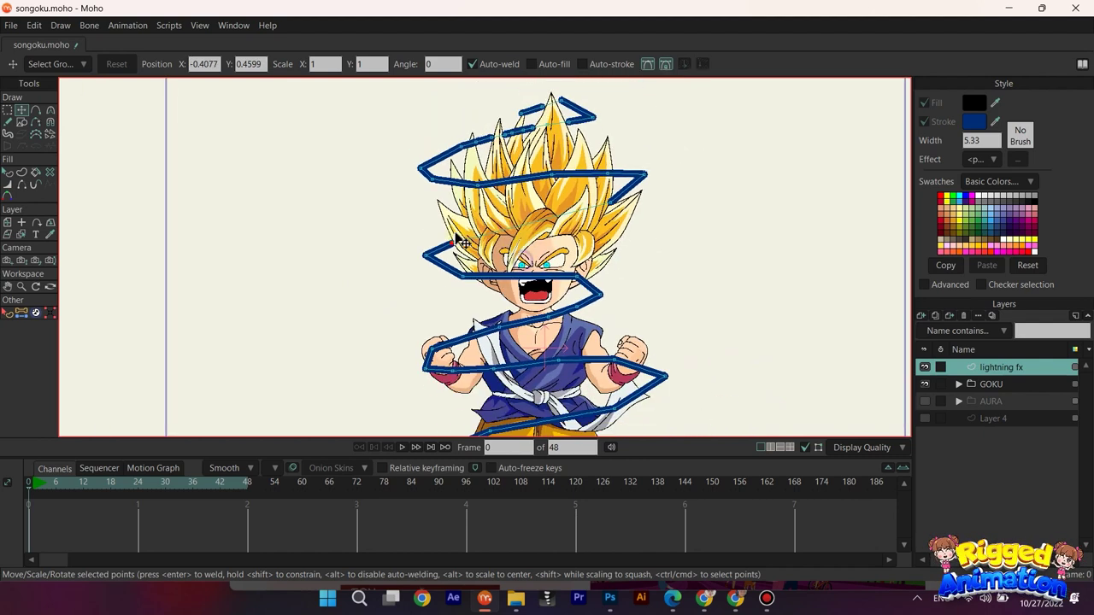
Step: Hide the spiral's stroke across Goku's neck and chest, adding a point near the raised fist so a short piece beside it stays drawn
click(21, 185)
scroll(406, 233, up, 2)
scroll(555, 246, down, 1)
scroll(517, 256, up, 1)
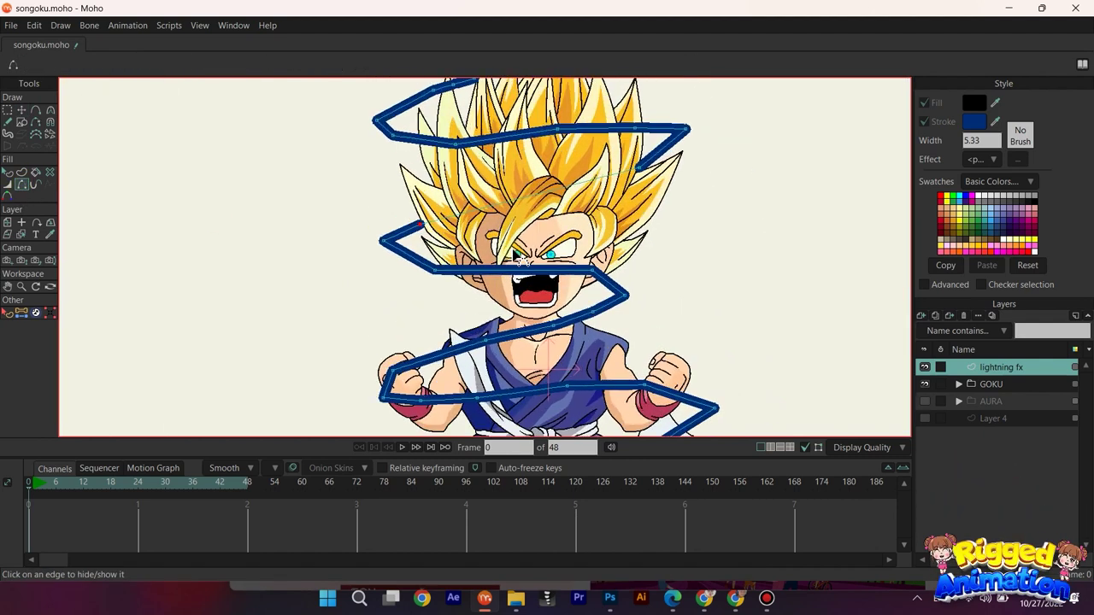
scroll(517, 257, down, 1)
scroll(586, 294, up, 2)
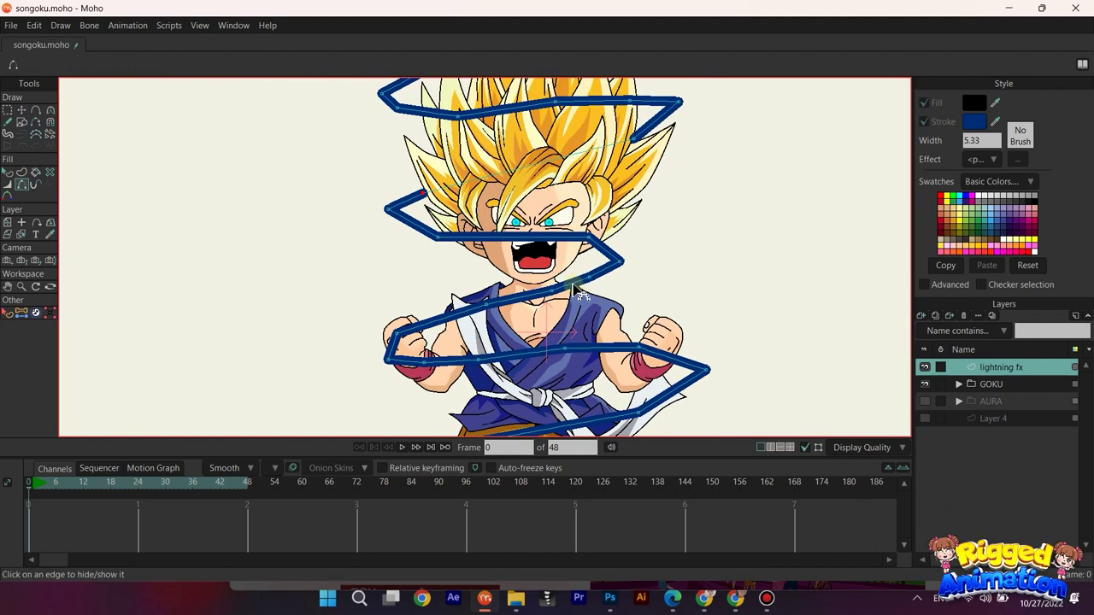
scroll(482, 307, up, 2)
key(a)
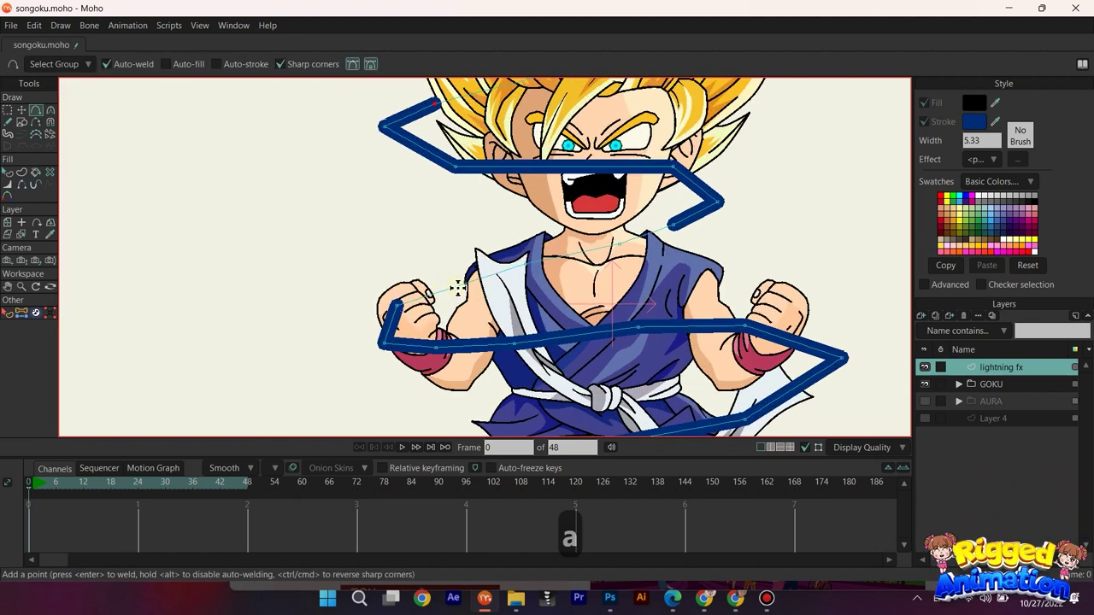
click(21, 188)
click(432, 293)
Step: Reposition the loop's corner and end points outward so the stroke wraps around the outside of Goku's fist beside the white sash
key(t)
drag(394, 295, 375, 295)
drag(381, 332, 354, 346)
drag(374, 295, 364, 272)
drag(447, 279, 426, 260)
drag(407, 287, 396, 264)
drag(483, 280, 482, 258)
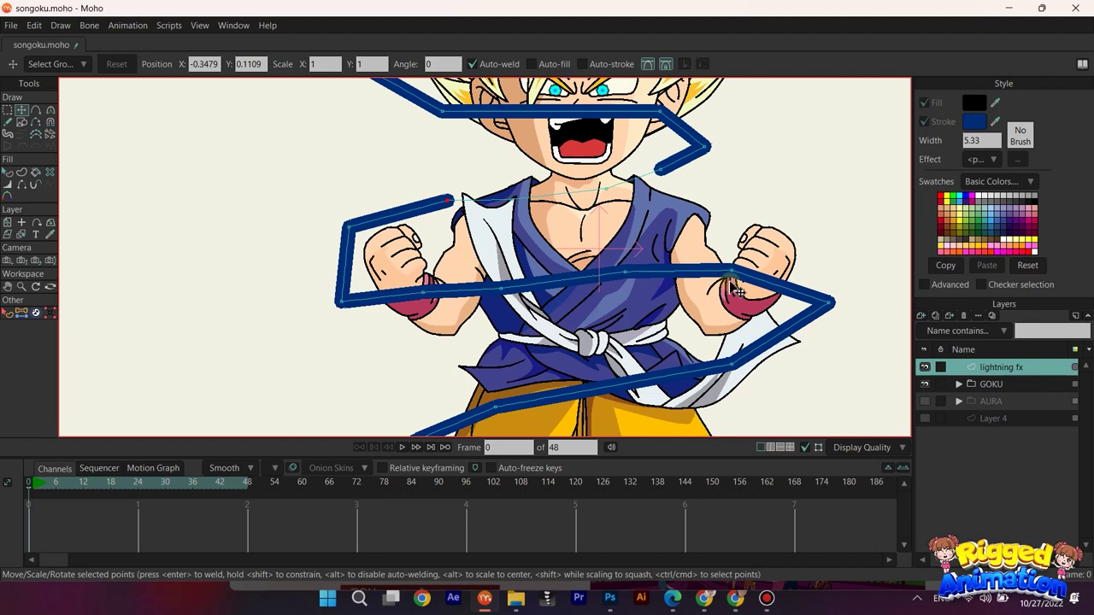
Step: Reshape the chest loop's turn around Goku's other fist with moved and added points, and hide the stroke edge crossing that fist
drag(734, 285, 723, 265)
drag(716, 254, 714, 243)
mouse_move(817, 283)
mouse_down()
mouse_move(781, 269)
mouse_move(808, 297)
mouse_up()
key(z)
key(a)
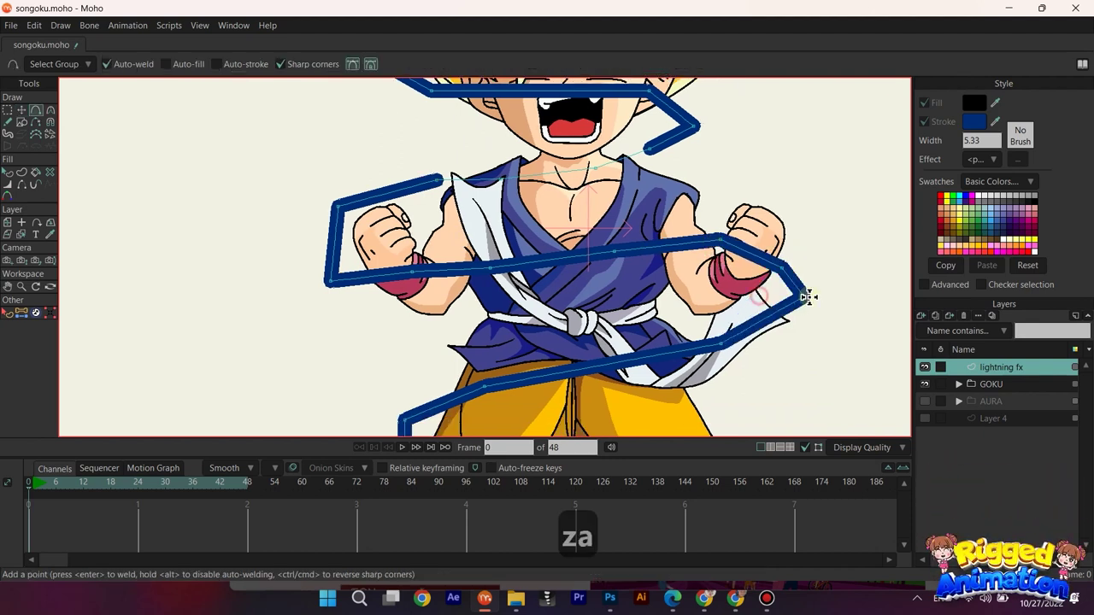
click(25, 187)
click(742, 250)
scroll(749, 266, down, 4)
drag(756, 271, 759, 195)
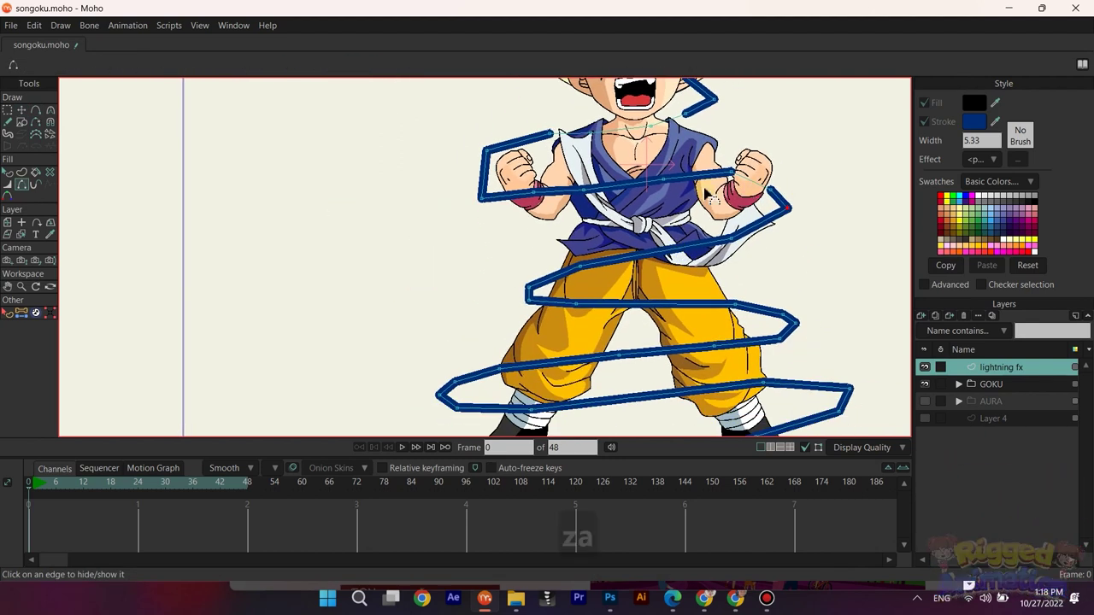
Step: Hide the stroke edges across Goku's thighs, add a point to the loop below, and hide its edge between the legs
scroll(557, 305, up, 1)
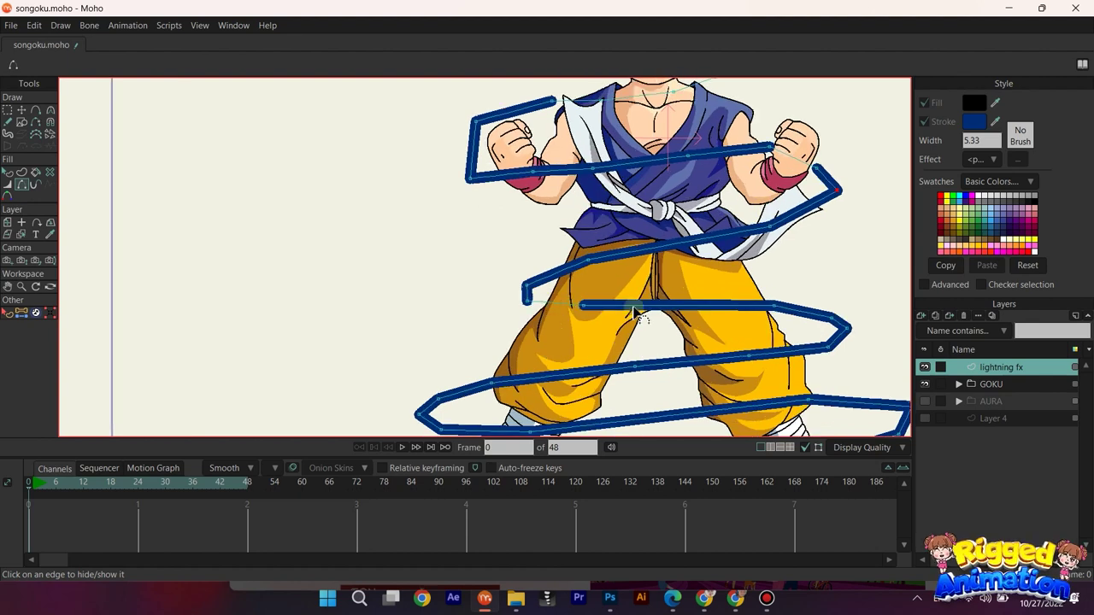
scroll(649, 310, down, 2)
scroll(708, 298, up, 2)
key(t)
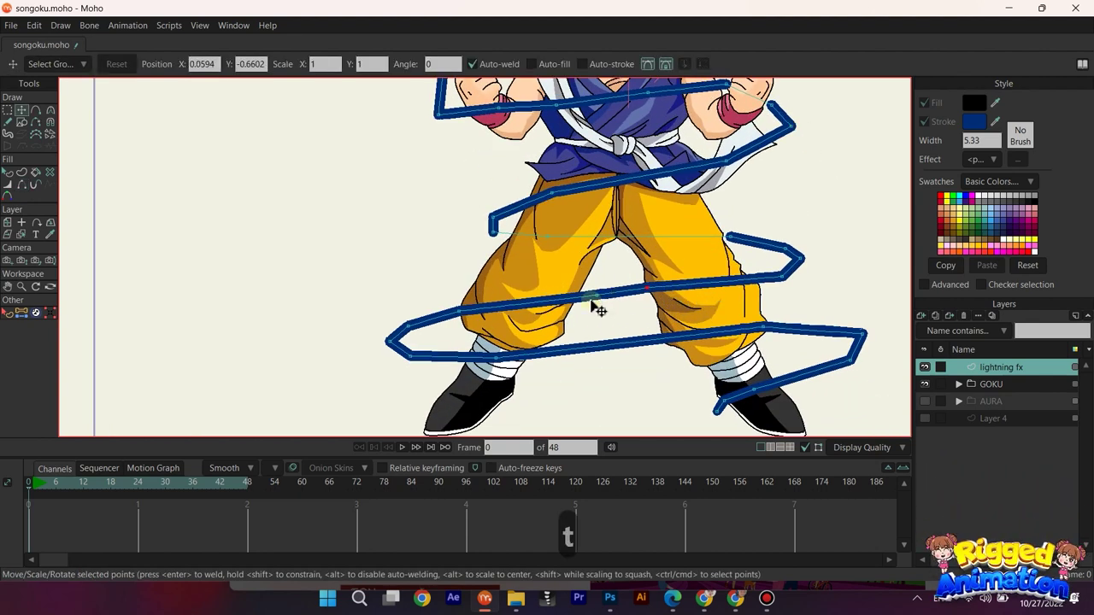
key(a)
key(w)
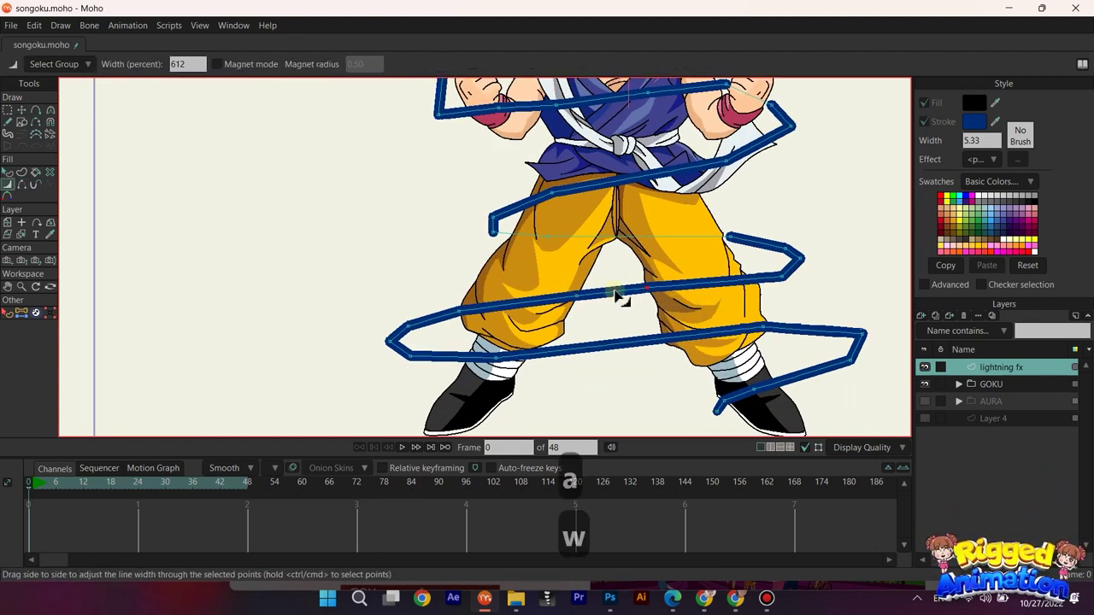
key(h)
Step: Hide the remaining stroke across the lower leg, then add a point to the lowest loop and hide its edge over the other knee
scroll(610, 293, down, 2)
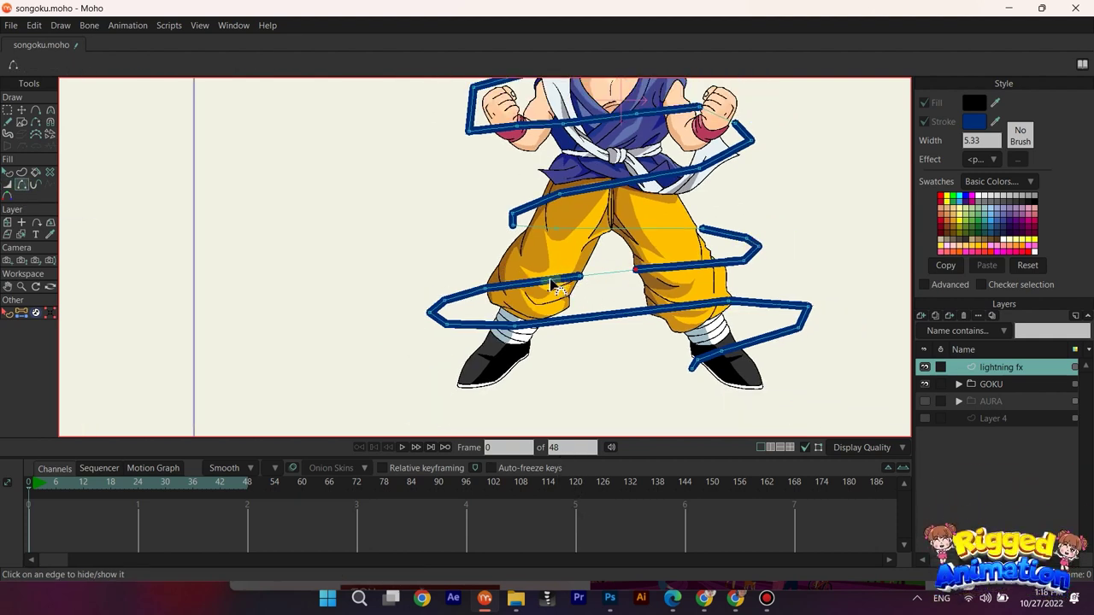
key(a)
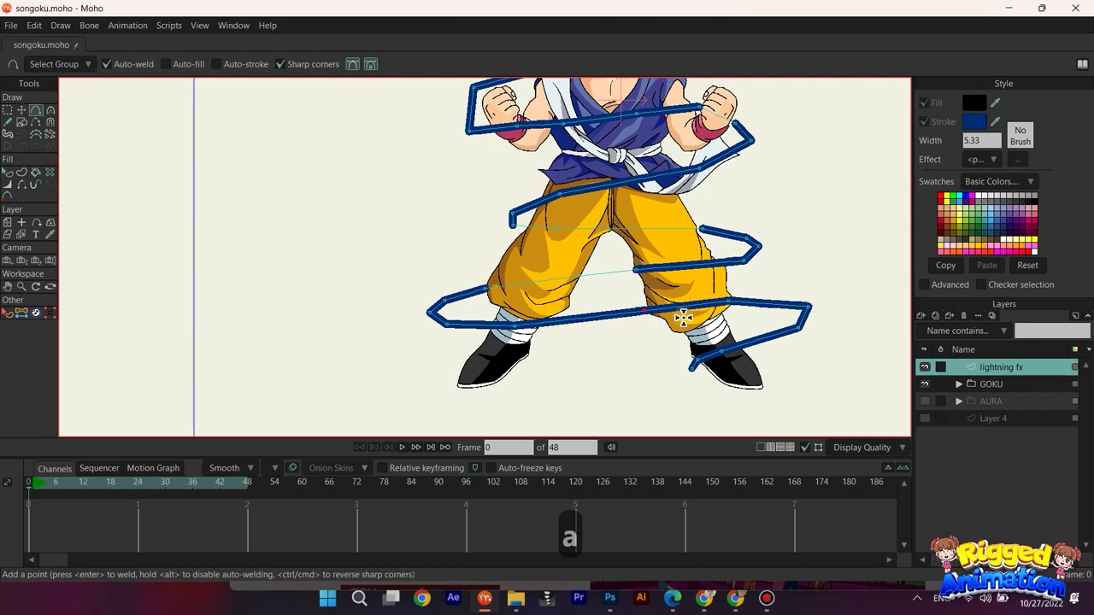
key(h)
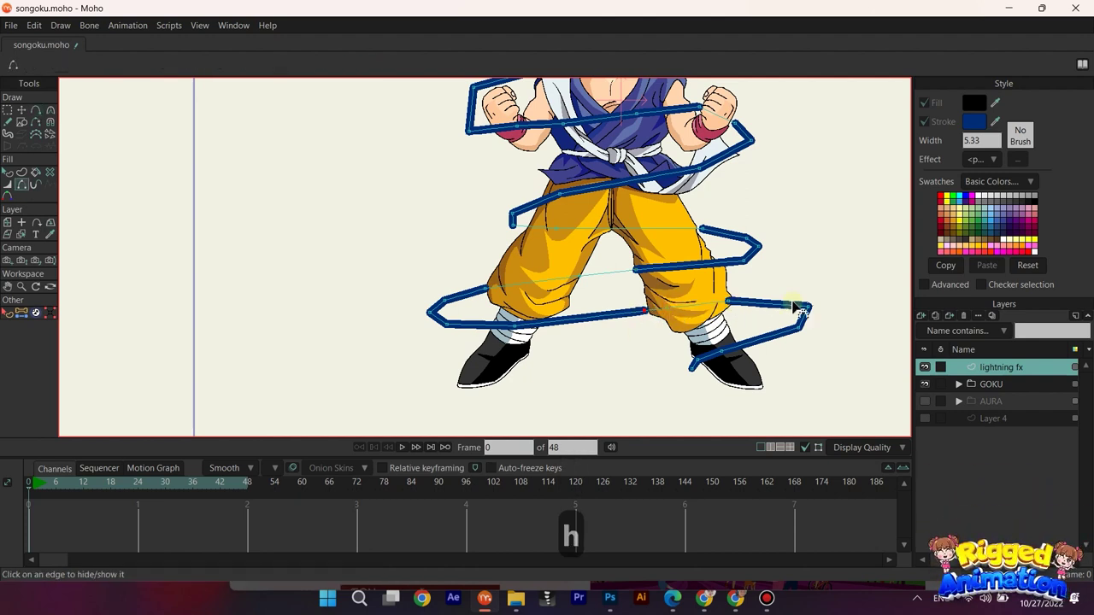
scroll(706, 365, up, 1)
Step: Narrow both ends of the short topmost stroke piece, to about 216 percent width at the end beside the tallest hair spike
key(t)
scroll(573, 227, up, 4)
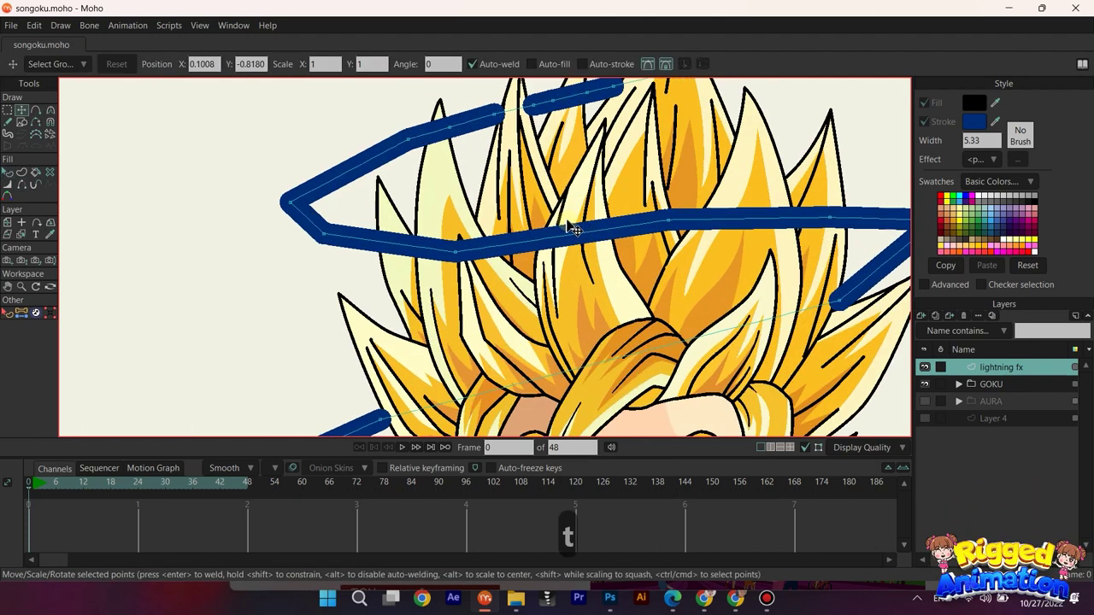
scroll(574, 228, down, 5)
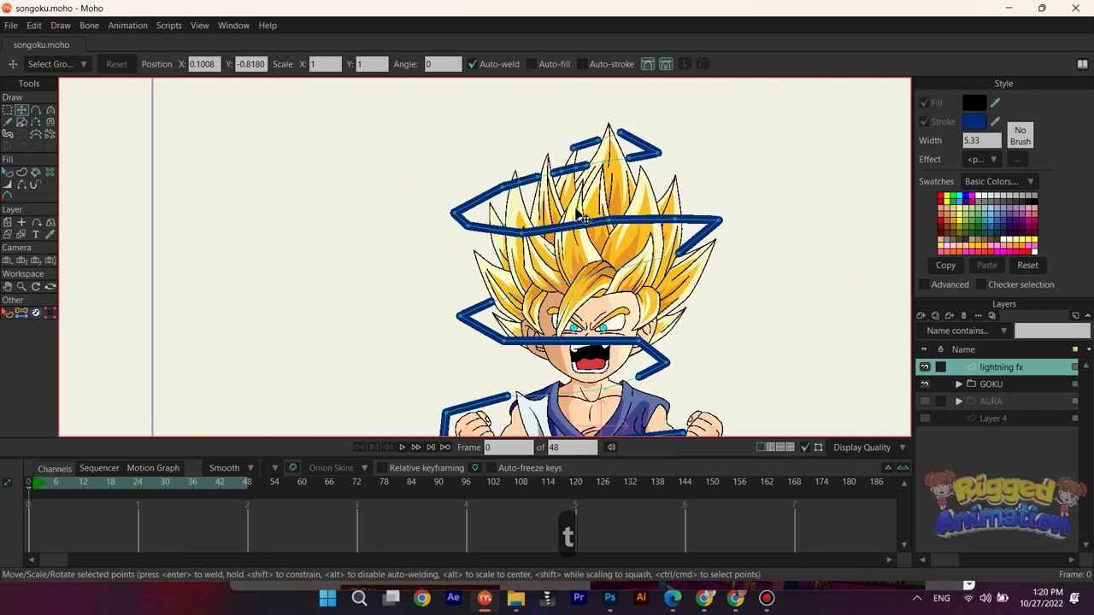
scroll(574, 199, up, 2)
scroll(585, 200, up, 5)
key(h)
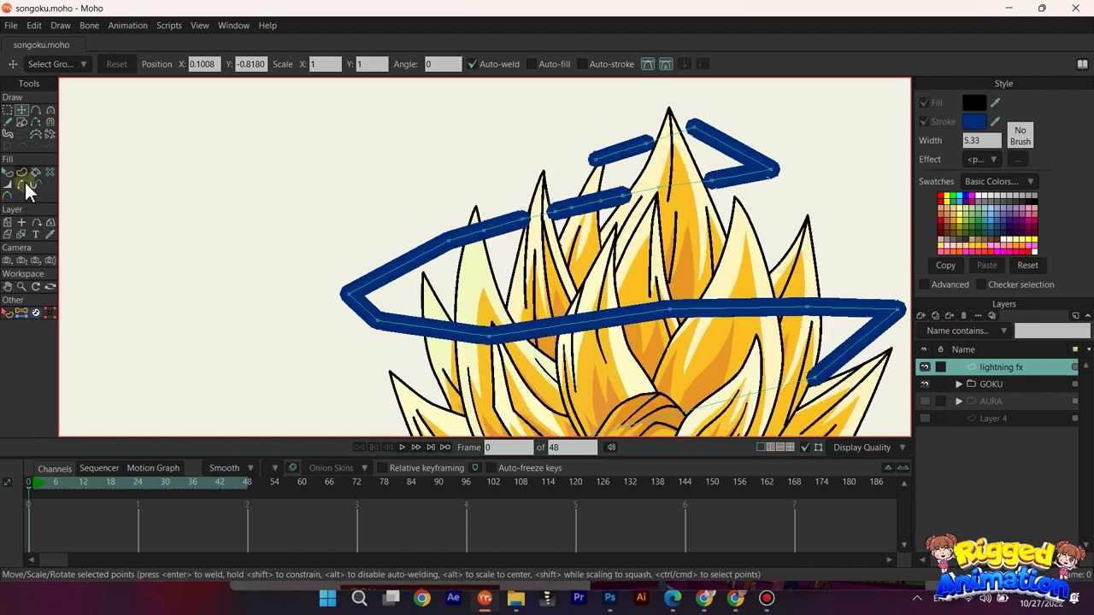
key(g)
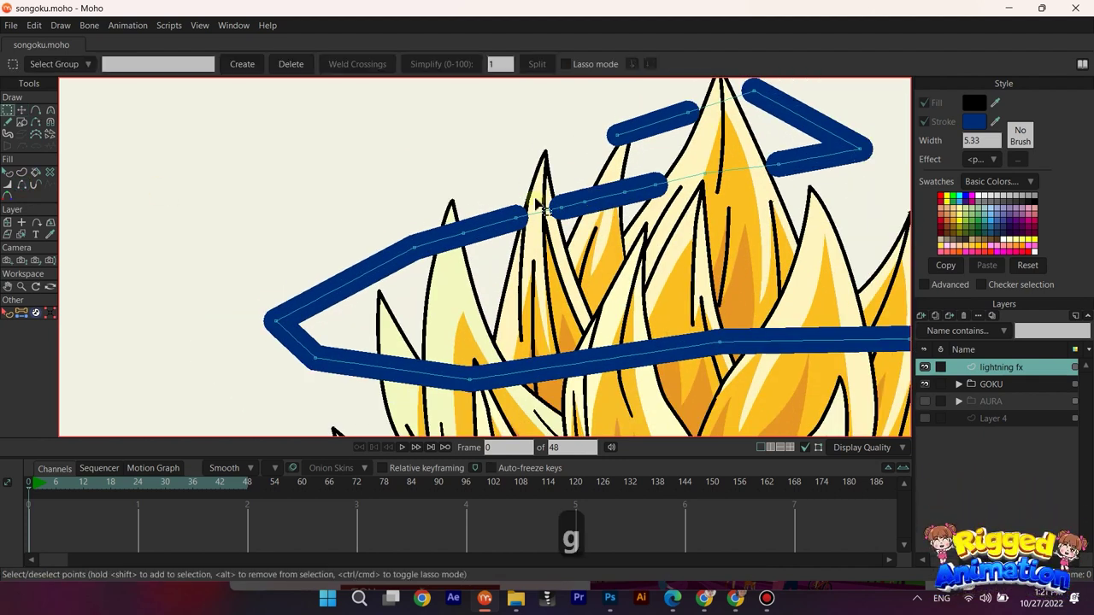
click(10, 186)
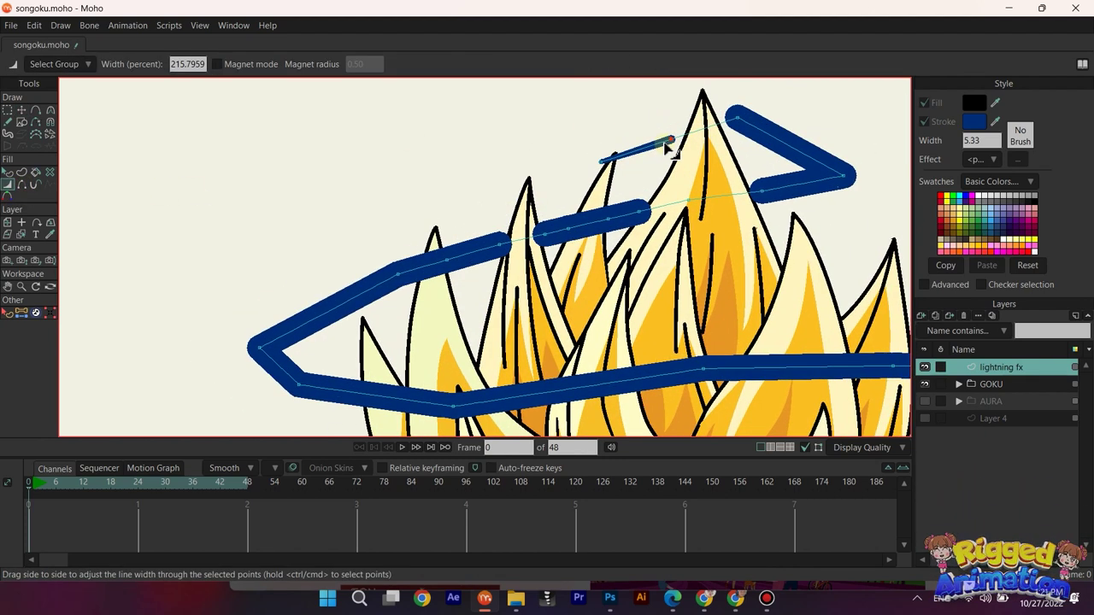
Step: Add a point to the topmost short piece, pull it up into a sharp peak, and thin its inner end to about 34 percent
key(t)
key(a)
drag(643, 145, 628, 120)
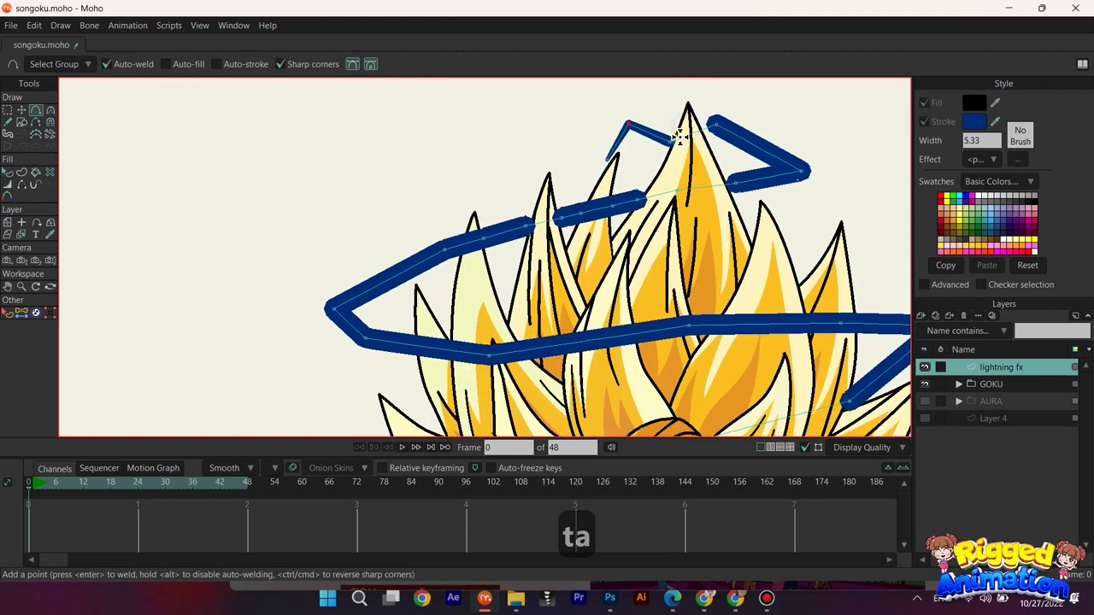
key(a)
key(w)
scroll(684, 150, down, 3)
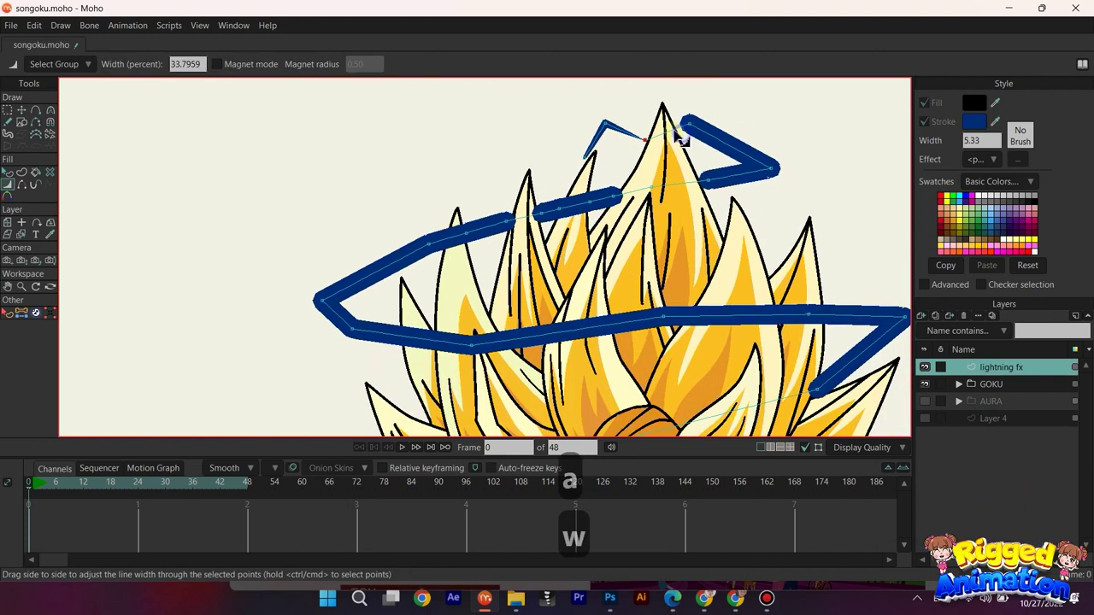
Step: Taper the open ends of the spiral's broken pieces to 0 percent line width, from the hair down to the feet
scroll(536, 168, down, 5)
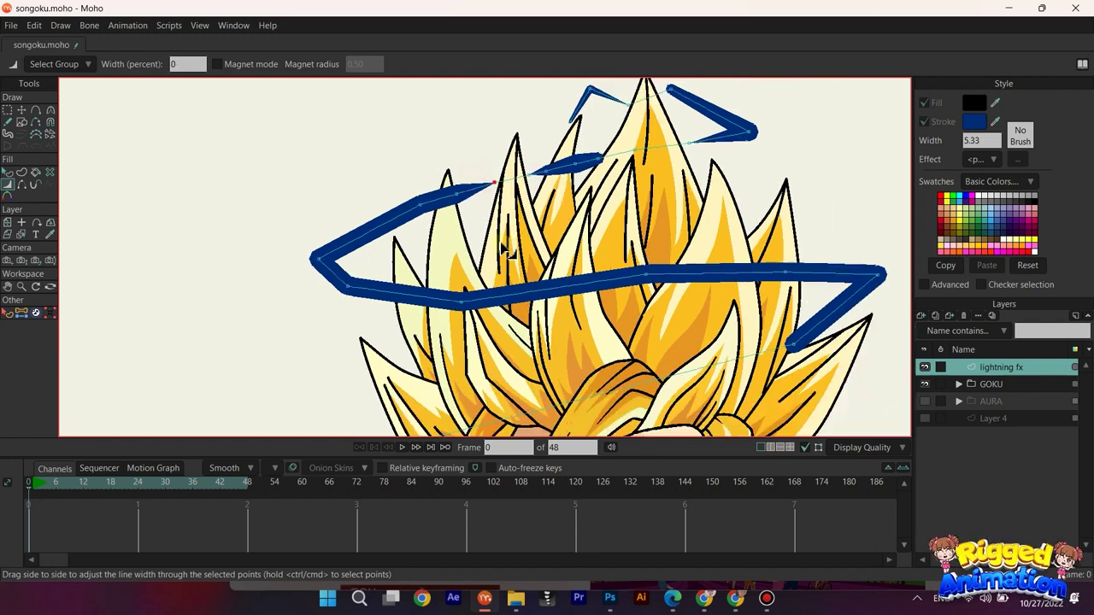
scroll(502, 295, down, 8)
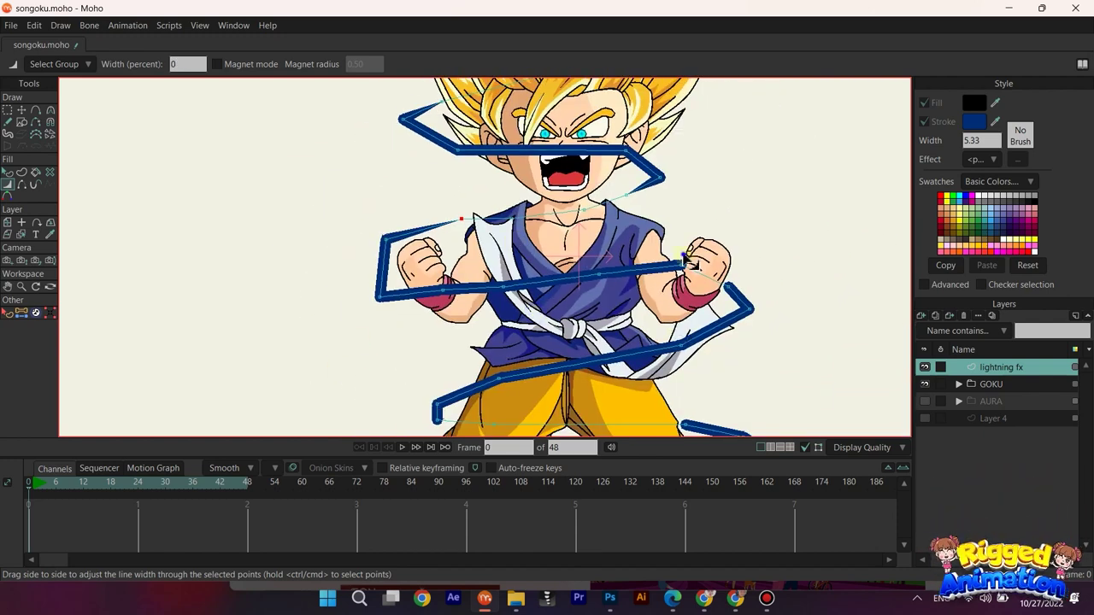
scroll(643, 248, down, 3)
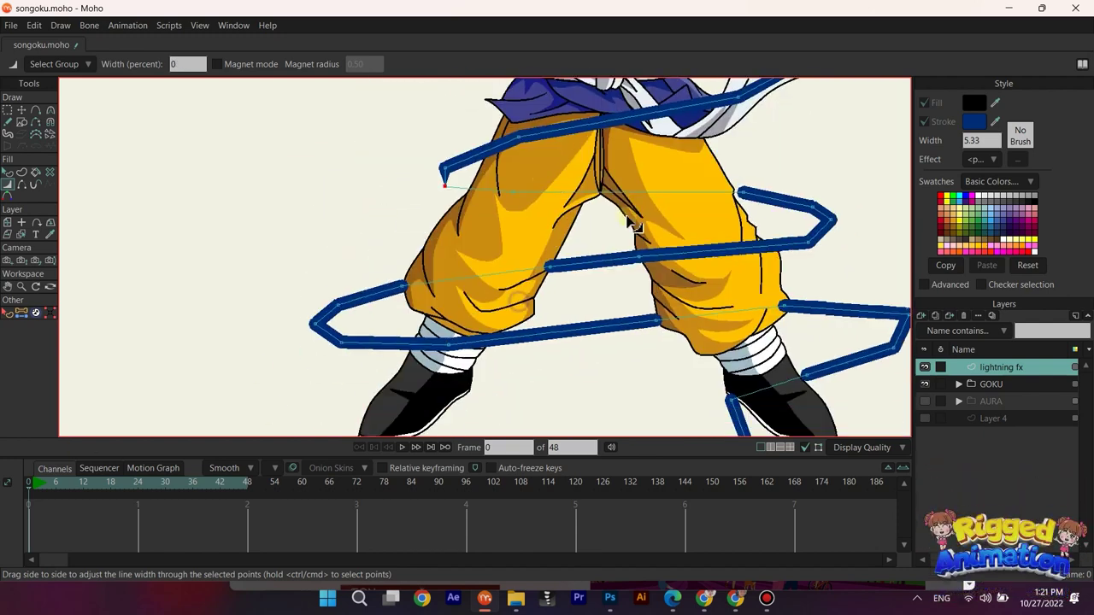
scroll(556, 303, down, 4)
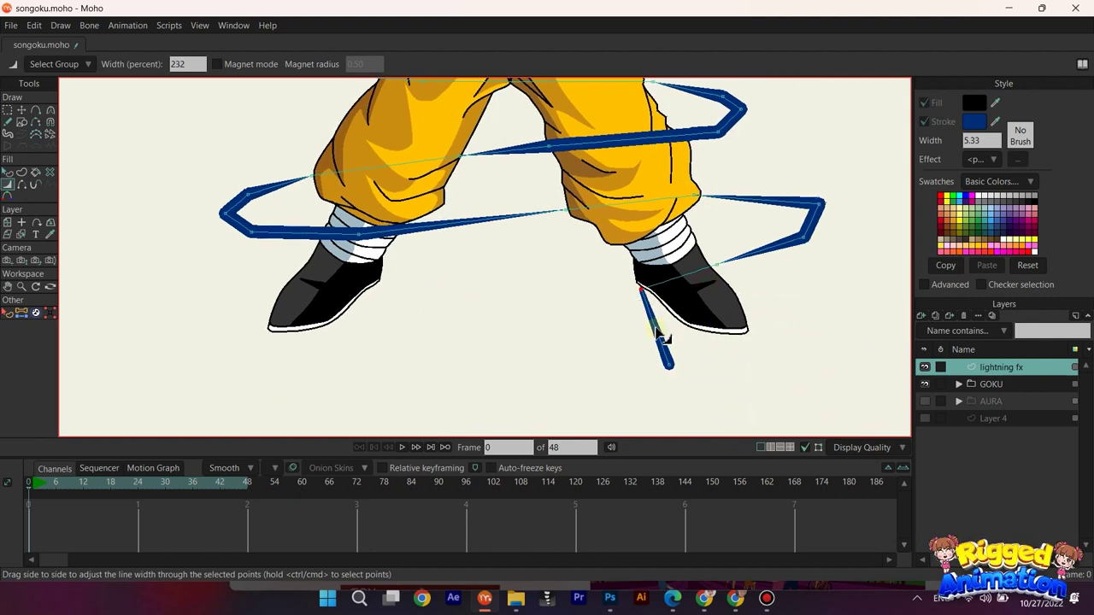
Step: Bend the small tail piece under the foot with an added corner point and taper its final point to 0 percent width
key(a)
drag(655, 328, 634, 321)
key(w)
scroll(688, 370, down, 5)
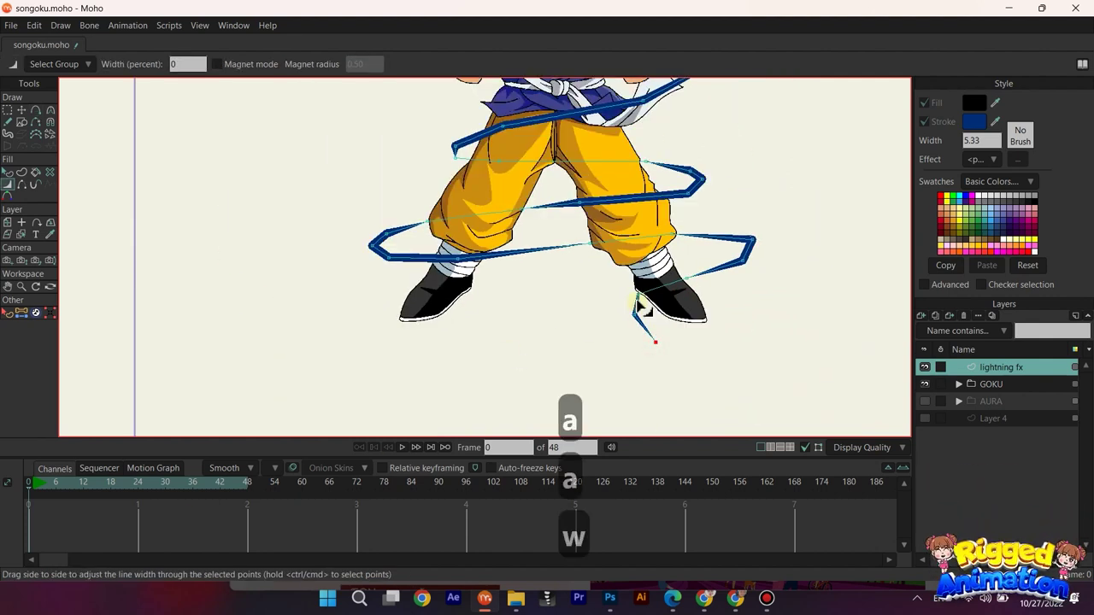
Step: Pull the short piece over the upper hair into a peak, add a point to it, and taper its end to 0 percent width
scroll(562, 295, up, 8)
scroll(555, 277, up, 4)
key(t)
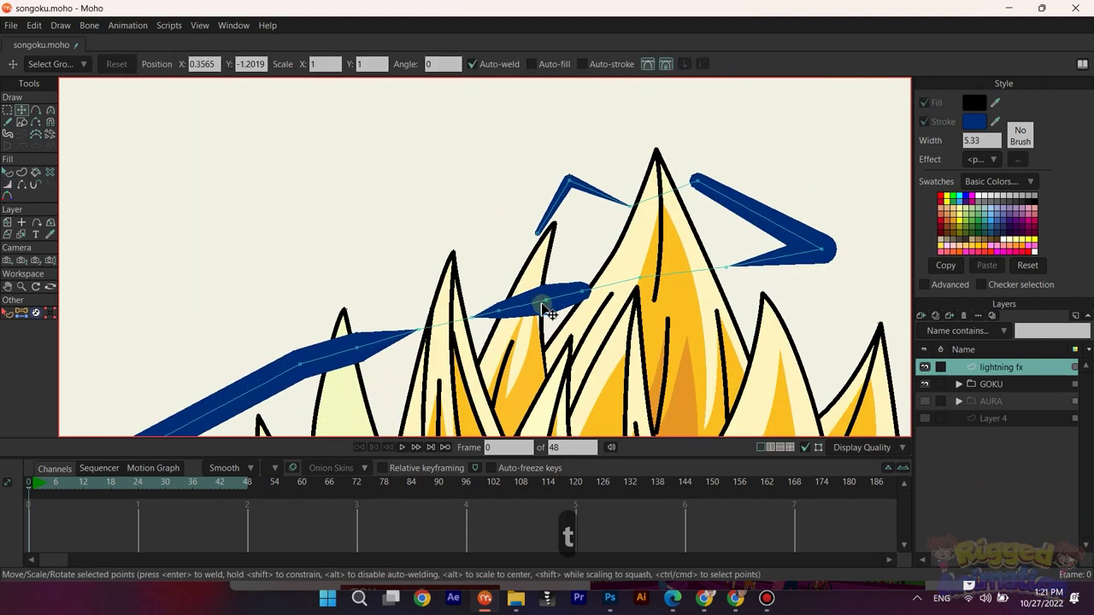
drag(547, 301, 531, 264)
scroll(560, 282, up, 1)
key(a)
click(580, 308)
key(w)
drag(580, 311, 519, 342)
scroll(524, 349, up, 2)
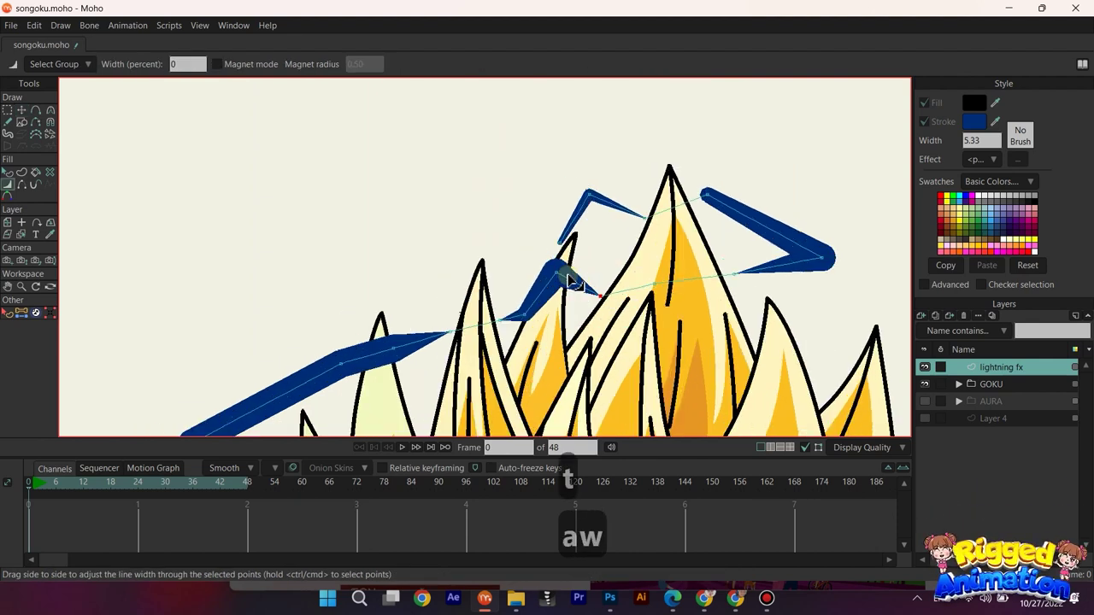
Step: Add points to the topmost pieces on either side of the tallest hair spike and pull them out into zigzags
key(a)
drag(743, 188, 726, 122)
scroll(581, 193, down, 3)
drag(753, 165, 813, 145)
scroll(816, 141, down, 4)
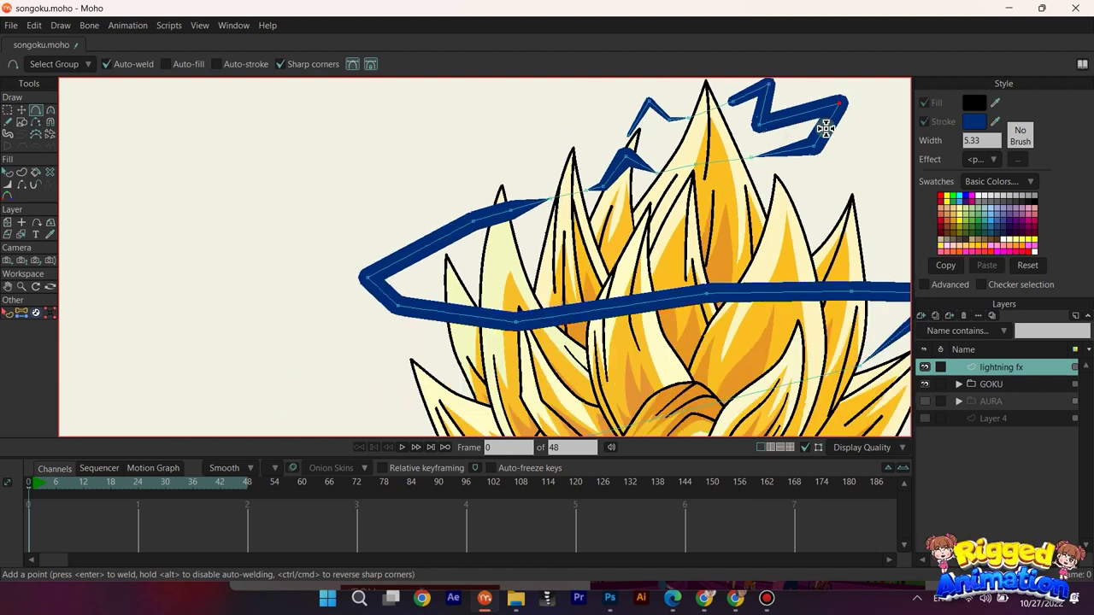
key(r)
Step: Make the upper loop's turn outside the hair jagged by moving its end segment and pulling out new corner points
key(t)
drag(501, 187, 497, 214)
key(a)
drag(462, 217, 451, 185)
key(ctrl+z)
drag(477, 257, 465, 218)
drag(465, 220, 432, 262)
key(ctrl+z)
drag(464, 220, 436, 265)
Step: Add and shift points along the stroke across the front of Goku's hair and its outer turn to form a zigzag
drag(589, 216, 599, 177)
drag(599, 176, 549, 164)
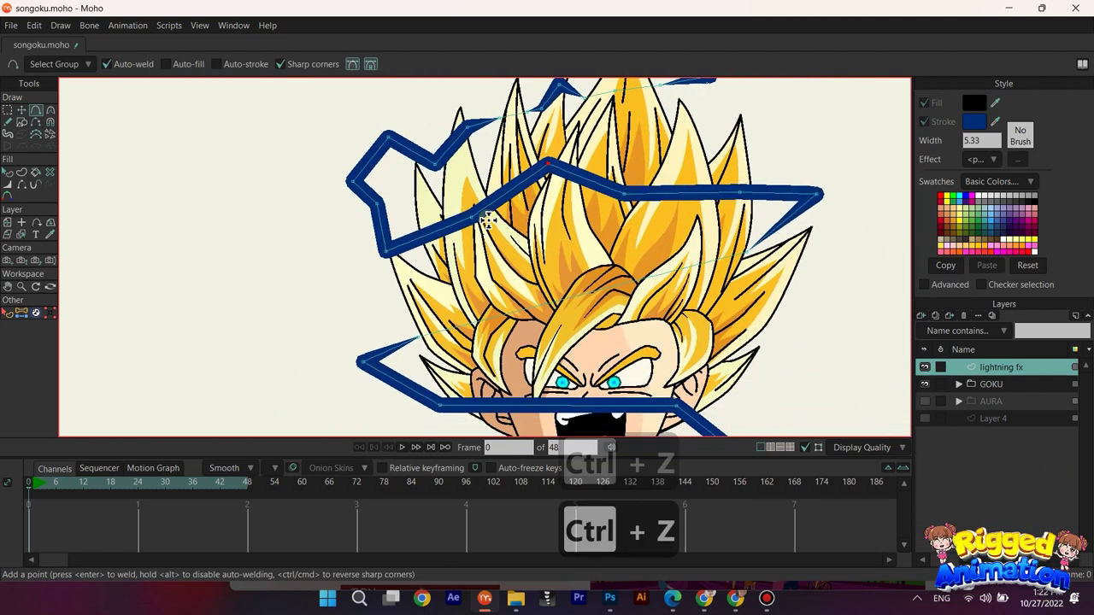
key(t)
drag(472, 218, 493, 239)
key(a)
drag(666, 194, 659, 227)
drag(755, 196, 736, 177)
scroll(737, 177, down, 1)
scroll(737, 176, down, 1)
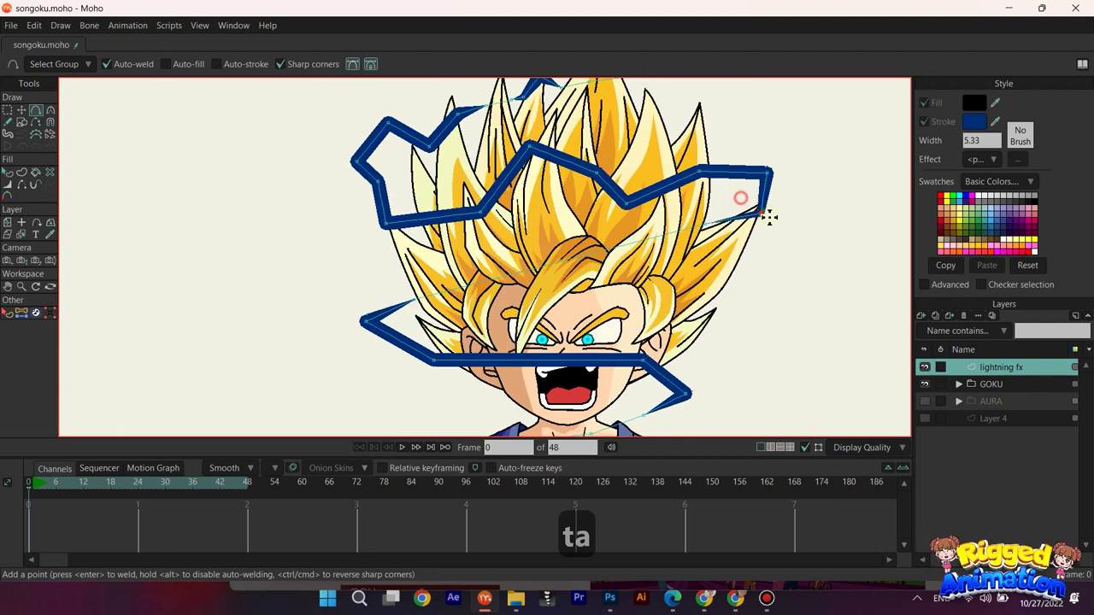
scroll(752, 179, down, 2)
key(t)
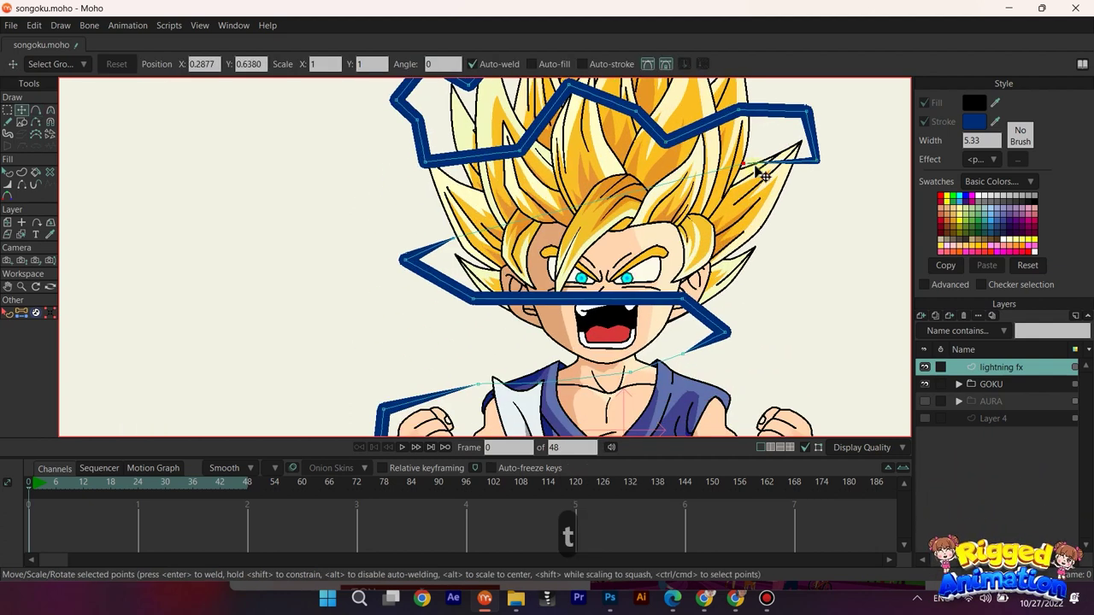
Step: Reshape the loop across Goku's face into jagged bends, lifting it over the forehead and adding corners beside the cheek
key(a)
mouse_move(364, 274)
mouse_down()
mouse_move(566, 249)
mouse_move(571, 207)
mouse_up()
drag(481, 244, 474, 271)
drag(596, 235, 639, 204)
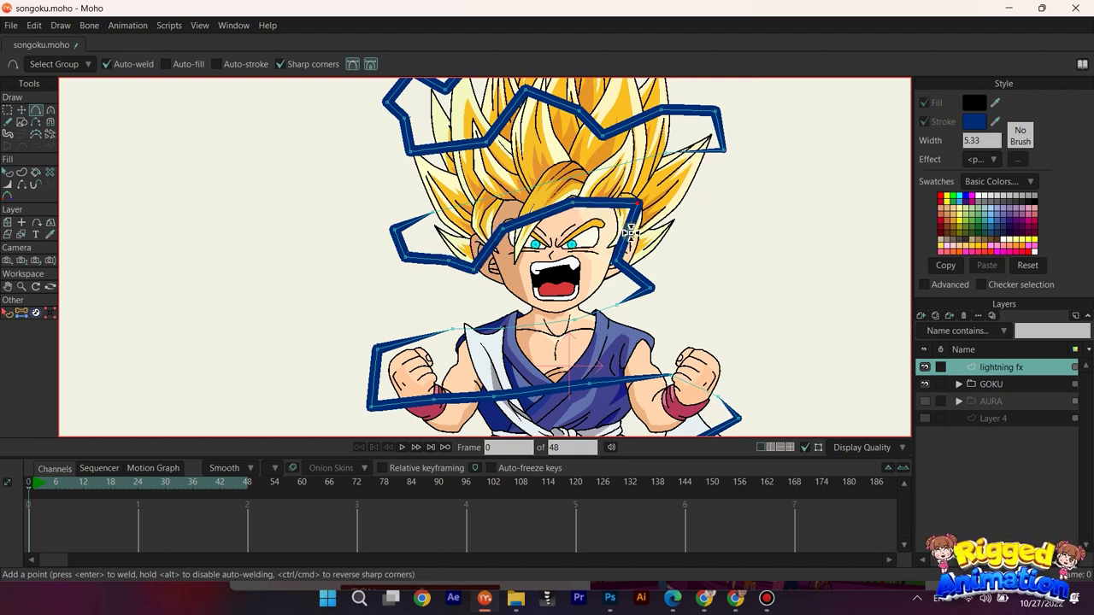
scroll(651, 311, up, 1)
key(t)
drag(621, 270, 609, 275)
scroll(590, 286, down, 2)
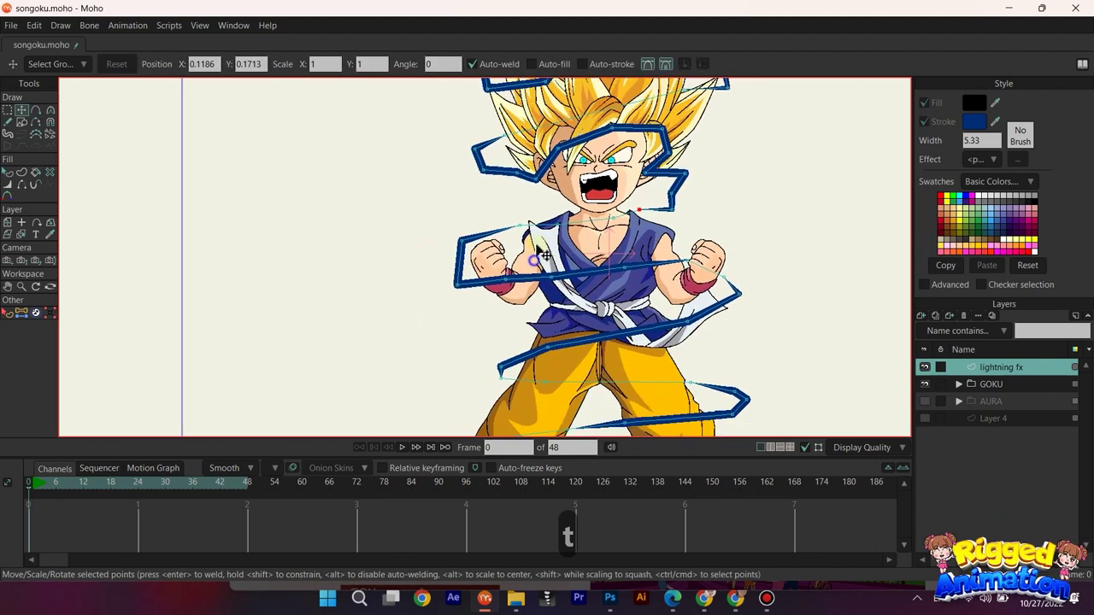
Step: Add zigzag corner points to the loop around Goku's fist, across his chest and up to the opposite shoulder
scroll(511, 246, up, 1)
key(a)
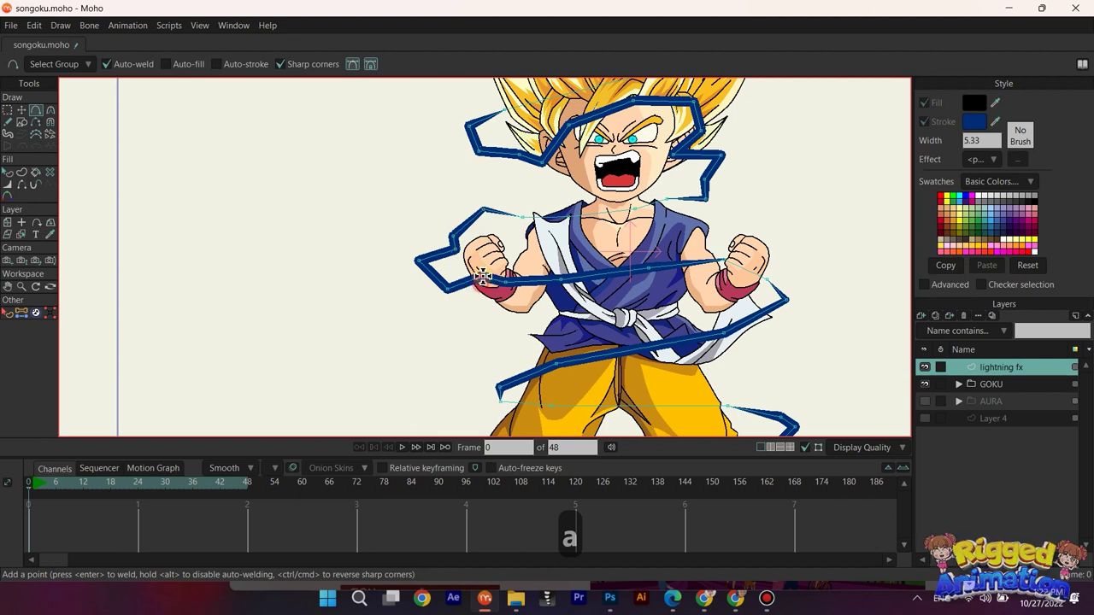
drag(526, 281, 513, 328)
drag(613, 274, 581, 266)
scroll(722, 258, down, 2)
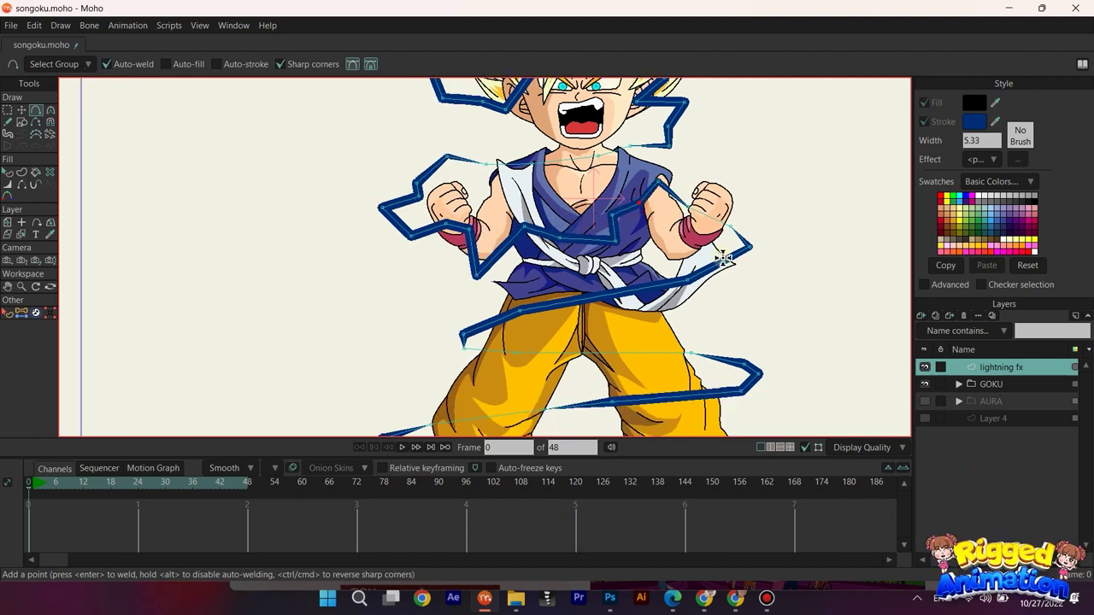
Step: Add alternating corner points to the stroke across Goku's waist and upper thigh, and adjust the loop's turn beside the wristband
drag(665, 286, 661, 268)
drag(591, 298, 595, 313)
drag(552, 304, 552, 288)
drag(471, 329, 451, 300)
scroll(513, 295, down, 2)
scroll(473, 289, up, 3)
key(t)
click(753, 196)
scroll(769, 248, down, 4)
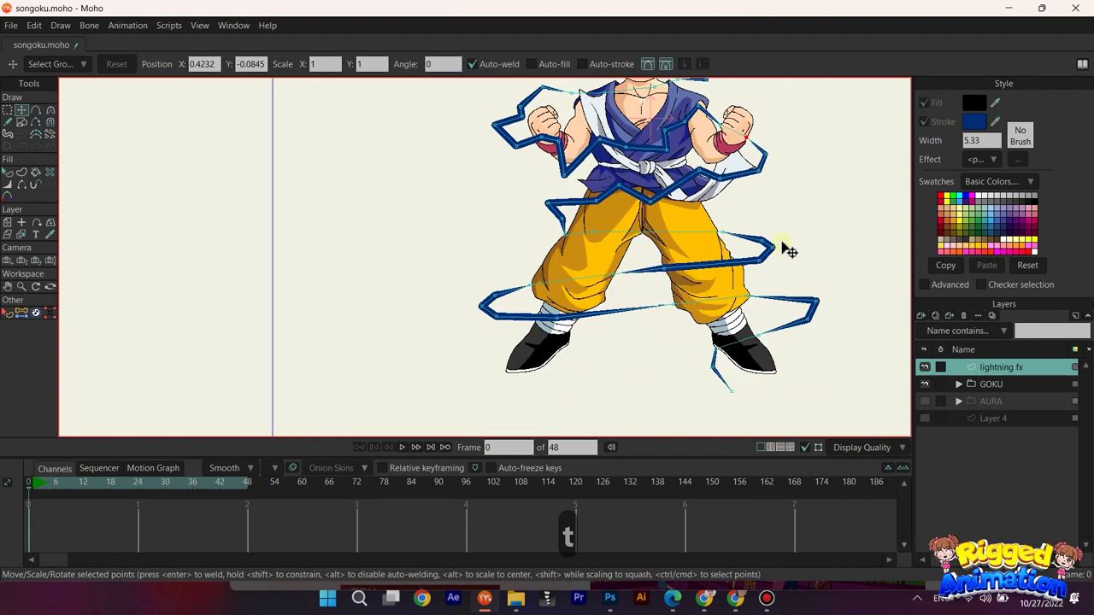
Step: Add a corner point to the stroke beside Goku's outer thigh and move the knee stroke's point down into a zigzag
key(a)
scroll(777, 244, up, 2)
drag(725, 235, 718, 217)
key(t)
mouse_move(713, 232)
mouse_down()
mouse_move(703, 236)
mouse_move(732, 242)
mouse_move(709, 293)
mouse_up()
Step: Add zigzag corner points to the stroke across Goku's ankle and between his feet, and adjust its line width there
key(a)
drag(423, 353, 425, 336)
drag(536, 346, 534, 286)
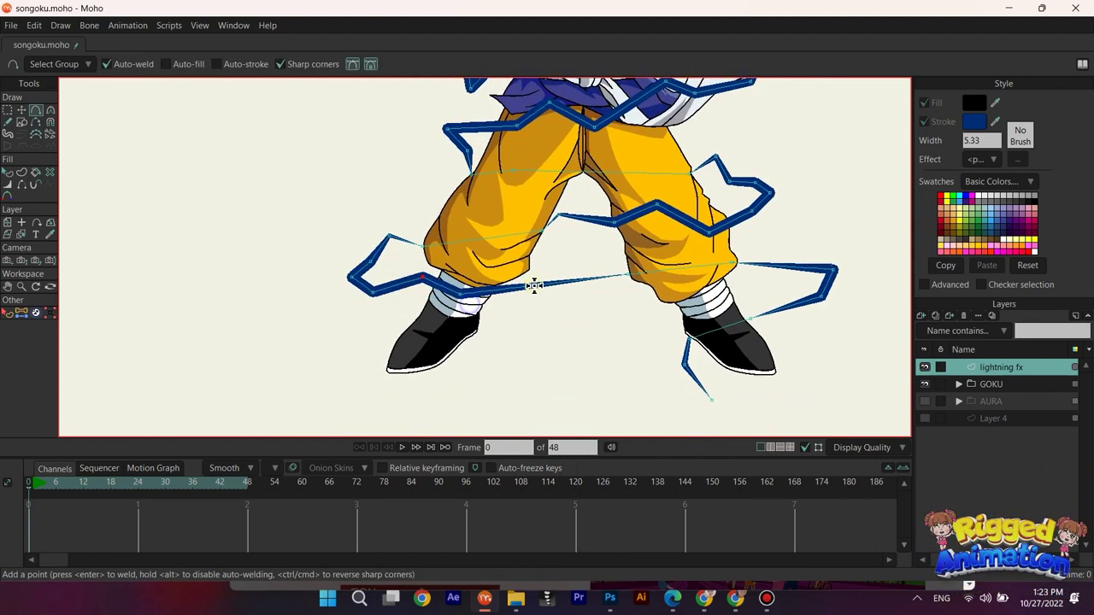
drag(603, 252, 556, 236)
click(9, 185)
drag(564, 280, 626, 284)
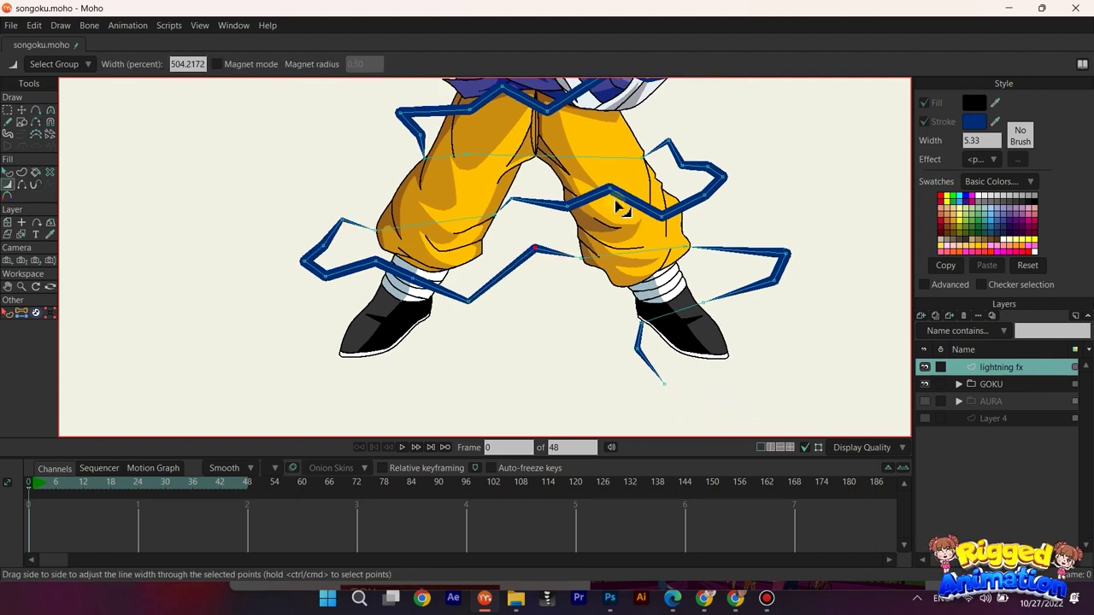
Step: Add jagged corner points to the loop beside Goku's outer shin and to the stroke's tail below the shoe
key(a)
mouse_move(739, 250)
mouse_down()
mouse_move(743, 219)
mouse_move(740, 243)
mouse_up()
drag(743, 287, 753, 307)
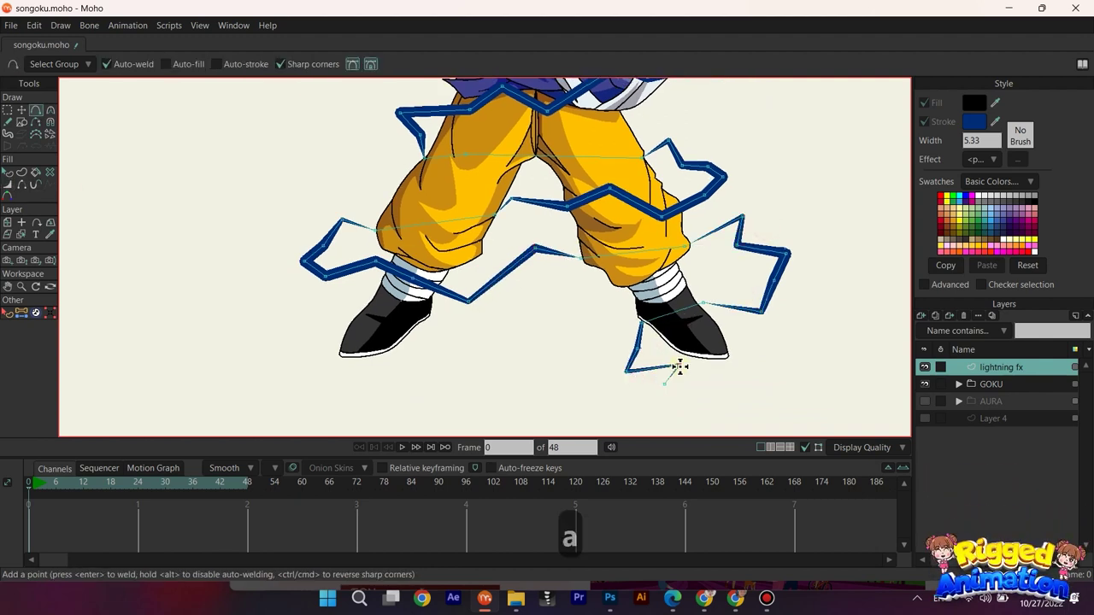
drag(634, 337, 626, 342)
scroll(661, 318, down, 6)
key(q)
drag(688, 222, 716, 220)
scroll(634, 197, up, 2)
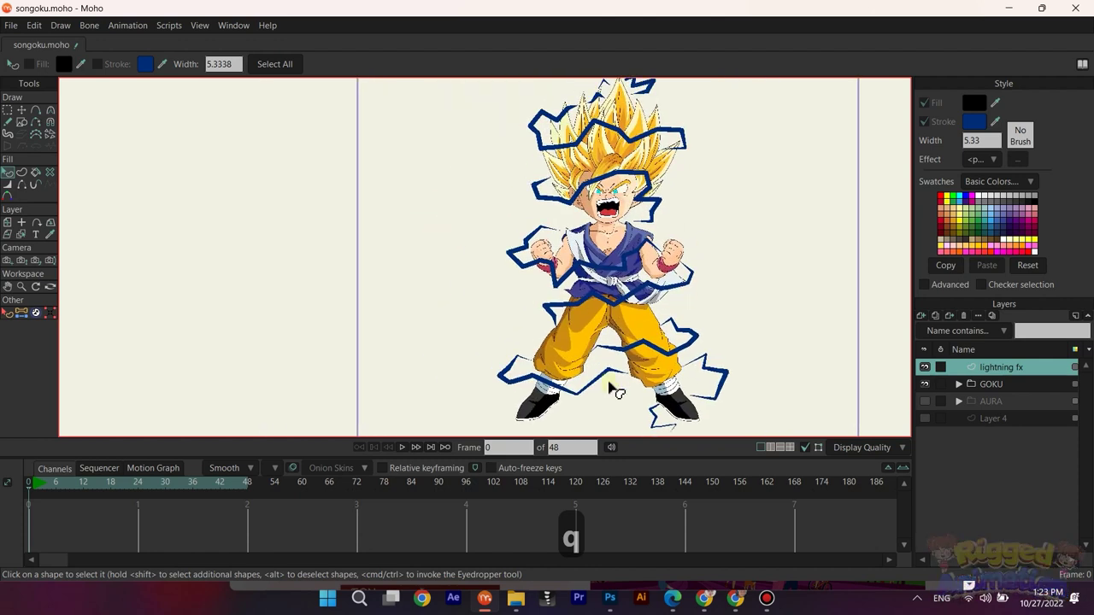
Step: Vary the stroke's line width at corner points around Goku's hair, face and cheek
click(9, 185)
scroll(590, 162, up, 5)
drag(555, 218, 634, 225)
drag(538, 259, 549, 193)
drag(543, 192, 496, 199)
scroll(820, 154, down, 3)
scroll(510, 212, up, 2)
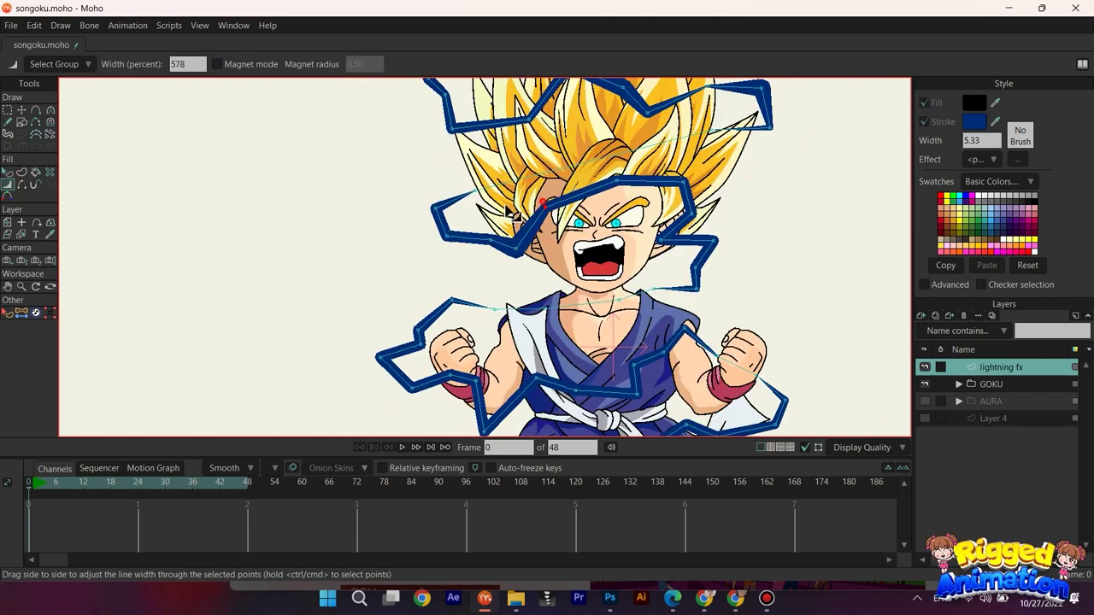
drag(495, 237, 463, 201)
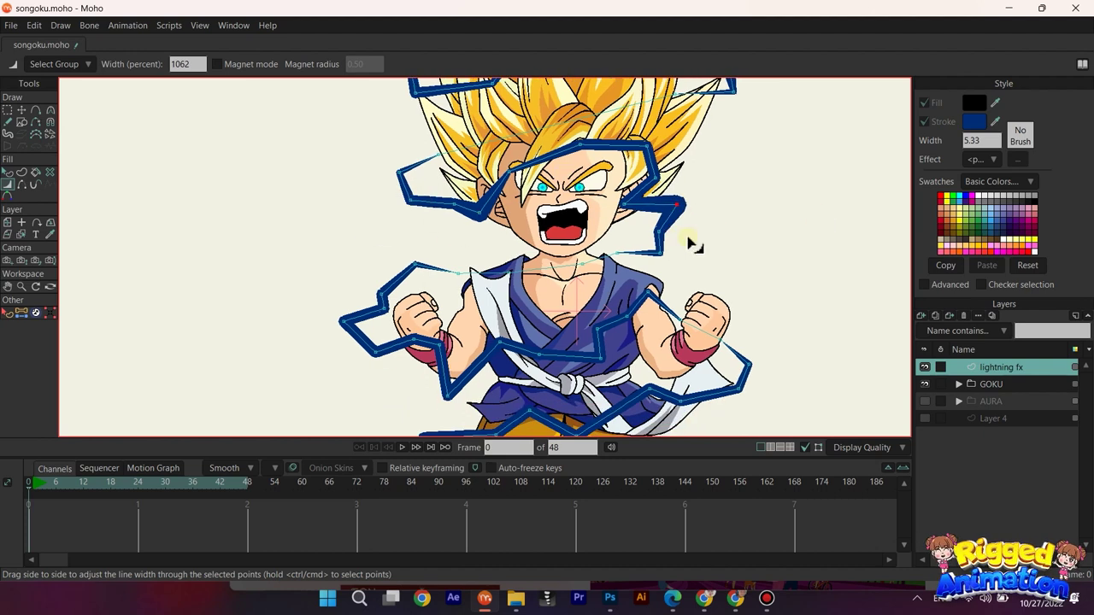
drag(669, 230, 681, 233)
Step: Adjust the line width at points on the stroke around Goku's fist and across his chest
drag(411, 364, 447, 282)
drag(488, 311, 480, 310)
drag(391, 354, 318, 339)
drag(552, 250, 563, 251)
Step: Vary the line width at the stroke's corners around Goku's knees, between his feet and beside his outer shin
scroll(564, 253, down, 2)
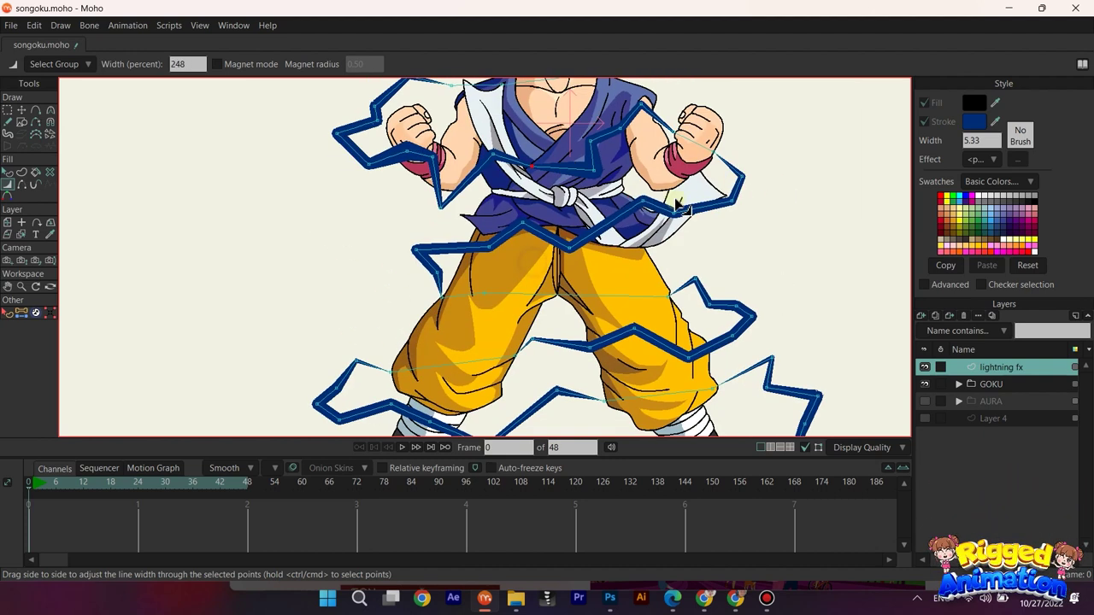
scroll(781, 217, down, 3)
drag(775, 171, 798, 134)
drag(505, 255, 517, 253)
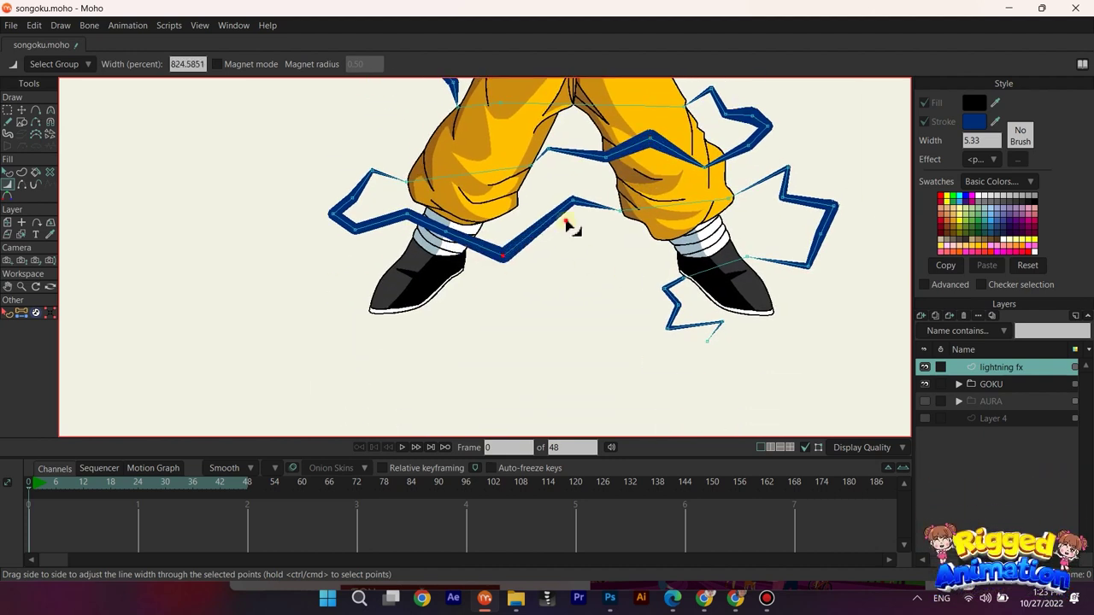
mouse_move(573, 202)
mouse_down()
mouse_move(550, 213)
mouse_move(569, 214)
mouse_up()
drag(408, 214, 367, 233)
drag(835, 208, 758, 207)
drag(759, 205, 766, 208)
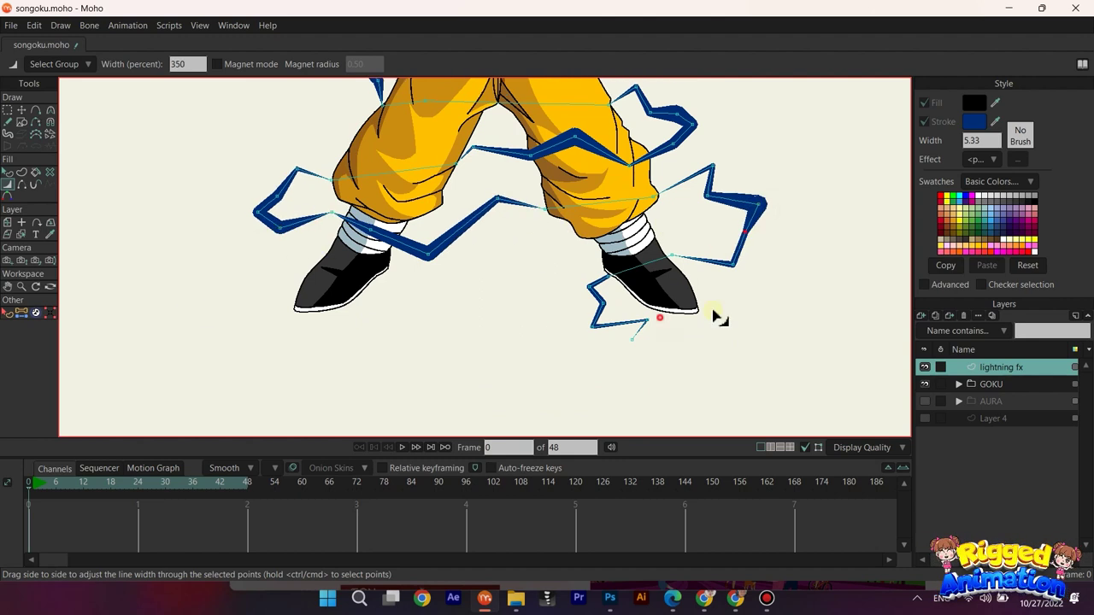
Step: Check the whole lightning shape without its points showing and save the songoku.moho project
key(q)
scroll(633, 256, up, 2)
scroll(609, 207, up, 3)
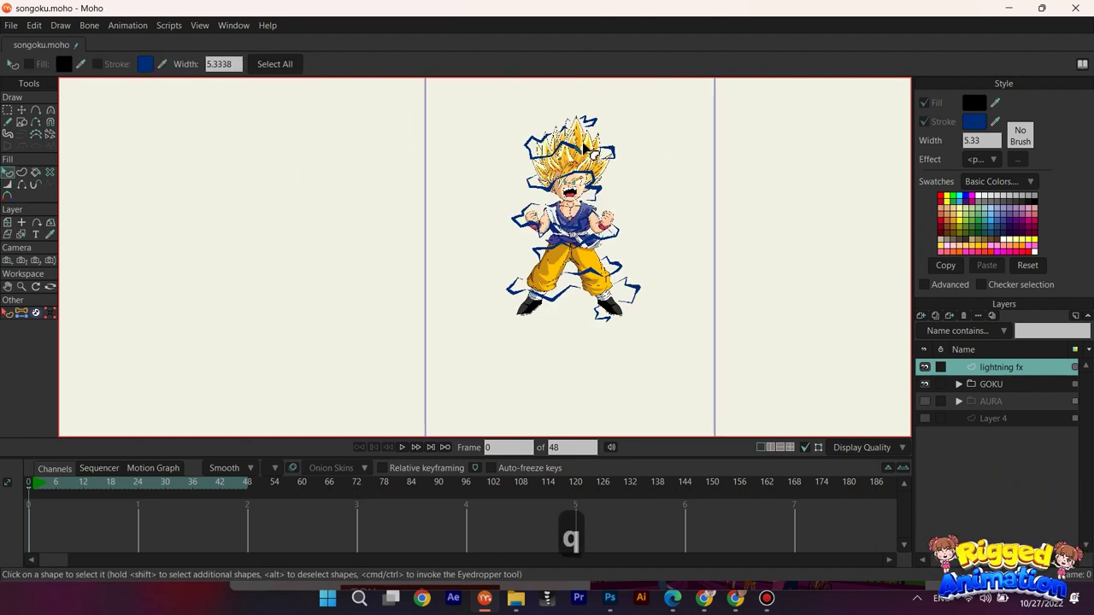
scroll(630, 245, down, 1)
key(ctrl+s)
scroll(630, 244, down, 1)
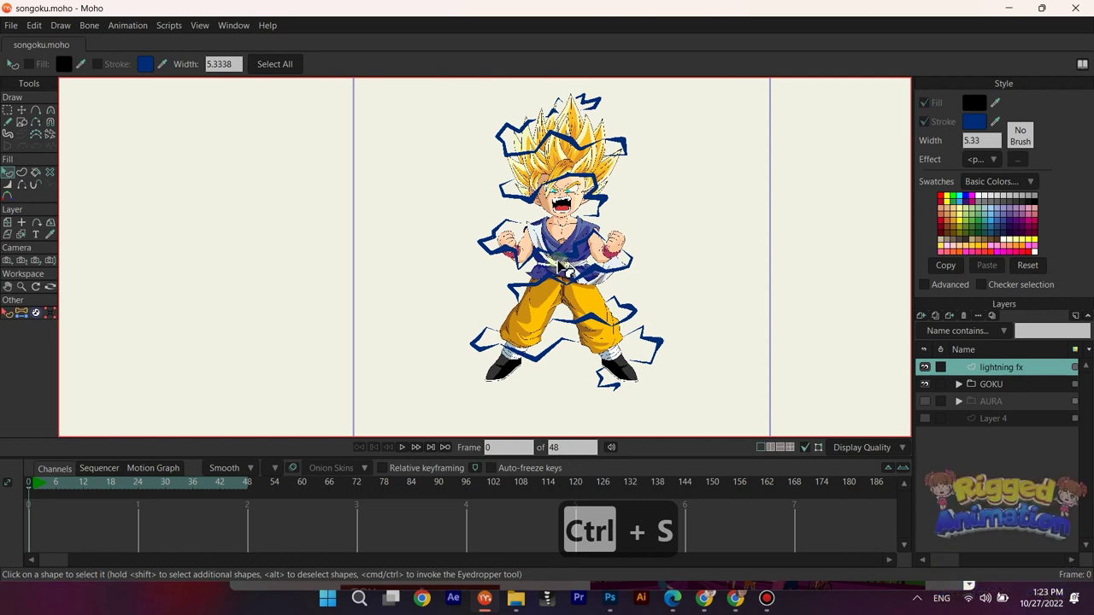
scroll(571, 196, down, 1)
Step: Allow animated layer effects on the lightning fx layer, set its blending mode to Linear Dodge (Add), and render a preview
click(605, 198)
scroll(605, 204, up, 1)
drag(632, 230, 640, 231)
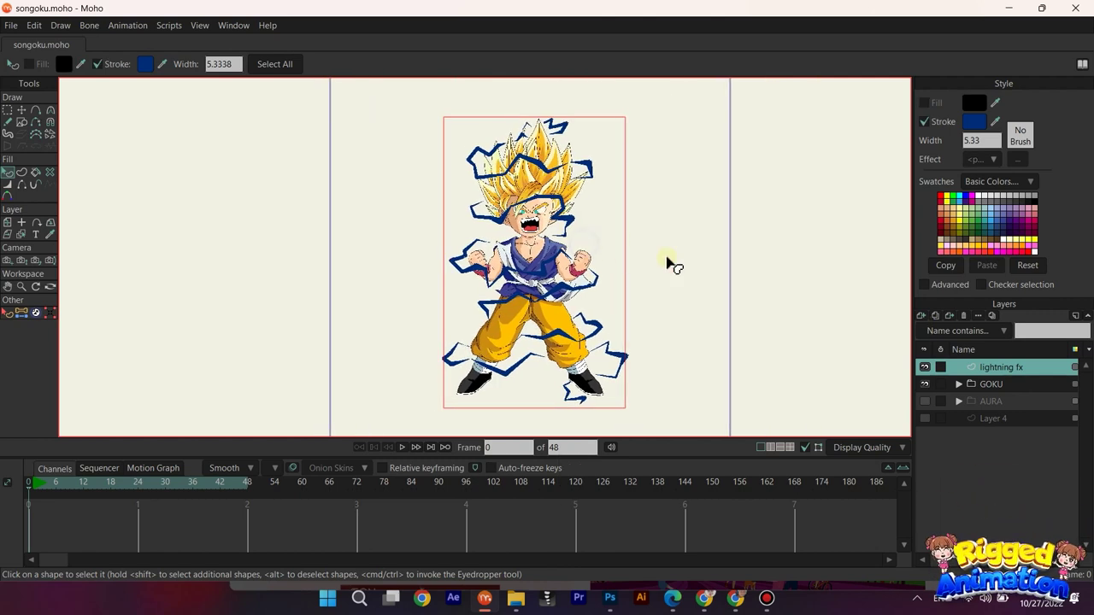
double_click(998, 367)
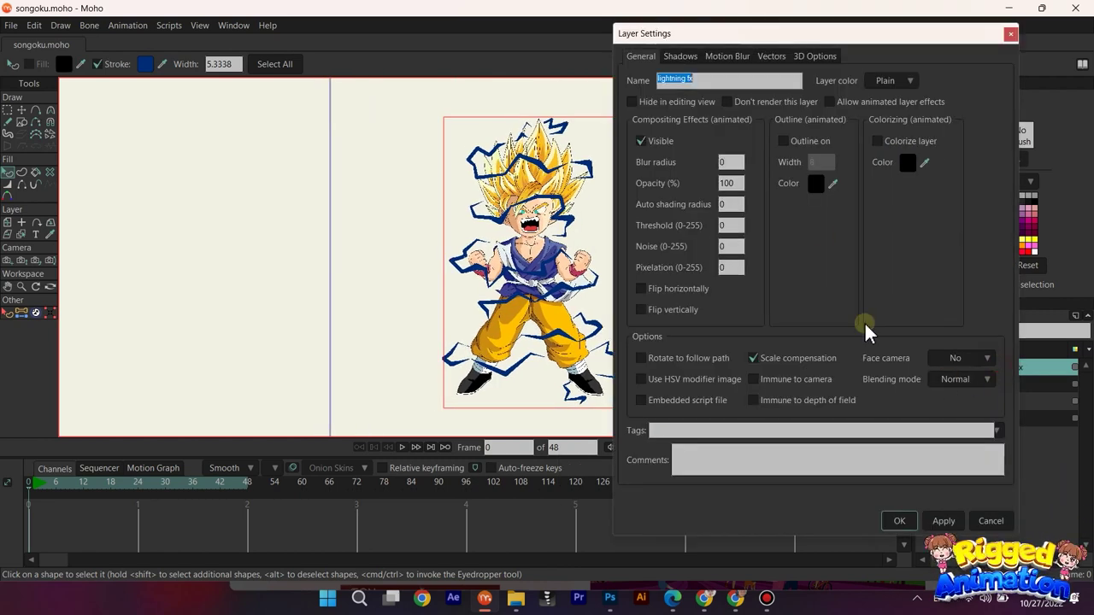
click(961, 380)
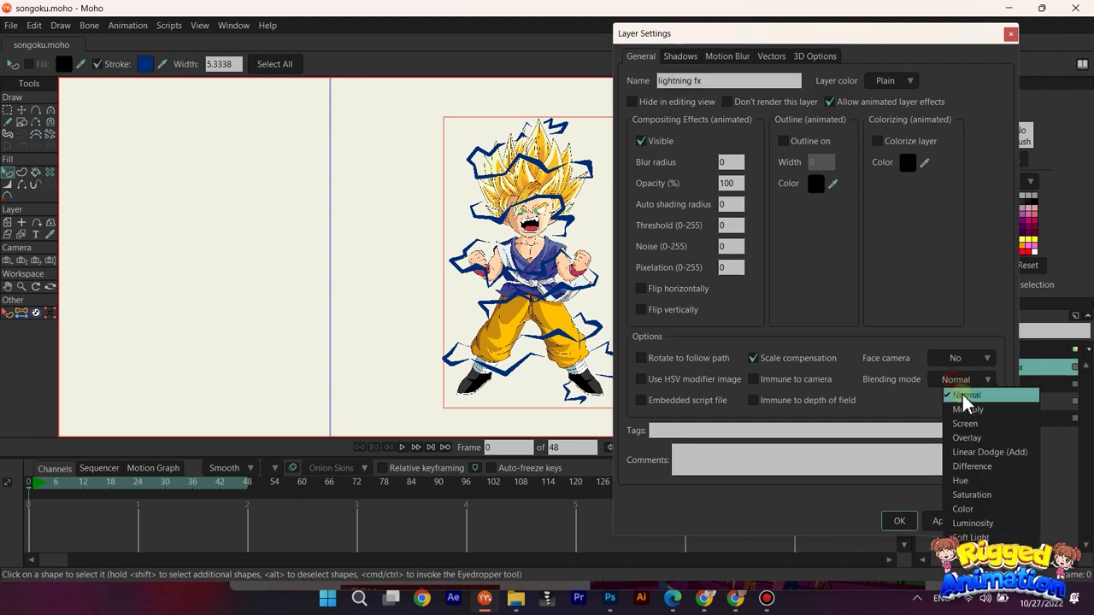
click(986, 452)
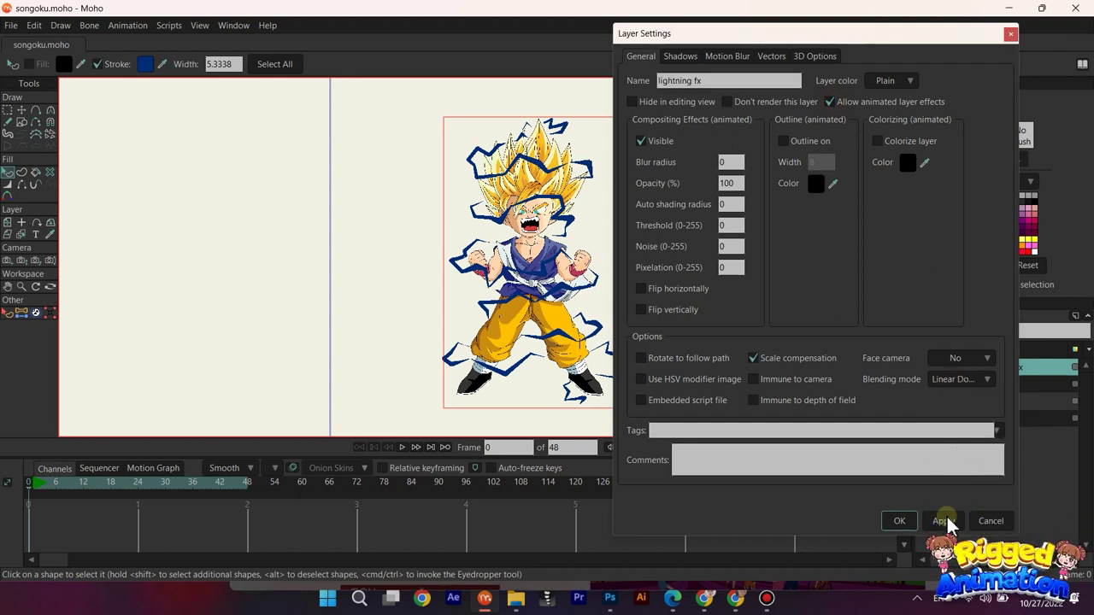
click(899, 520)
key(ctrl+r)
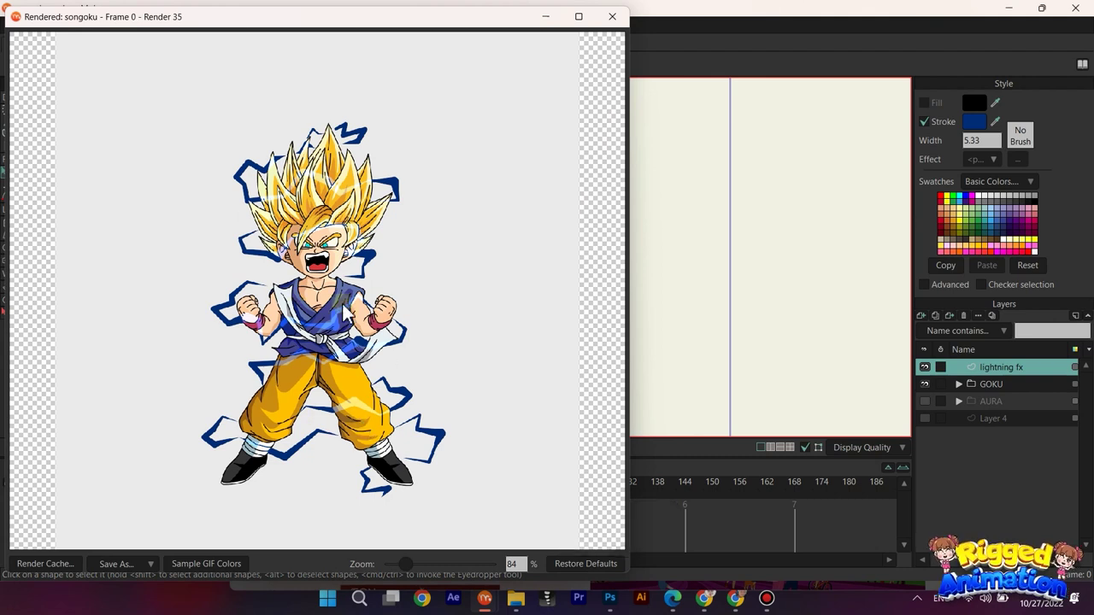
click(611, 17)
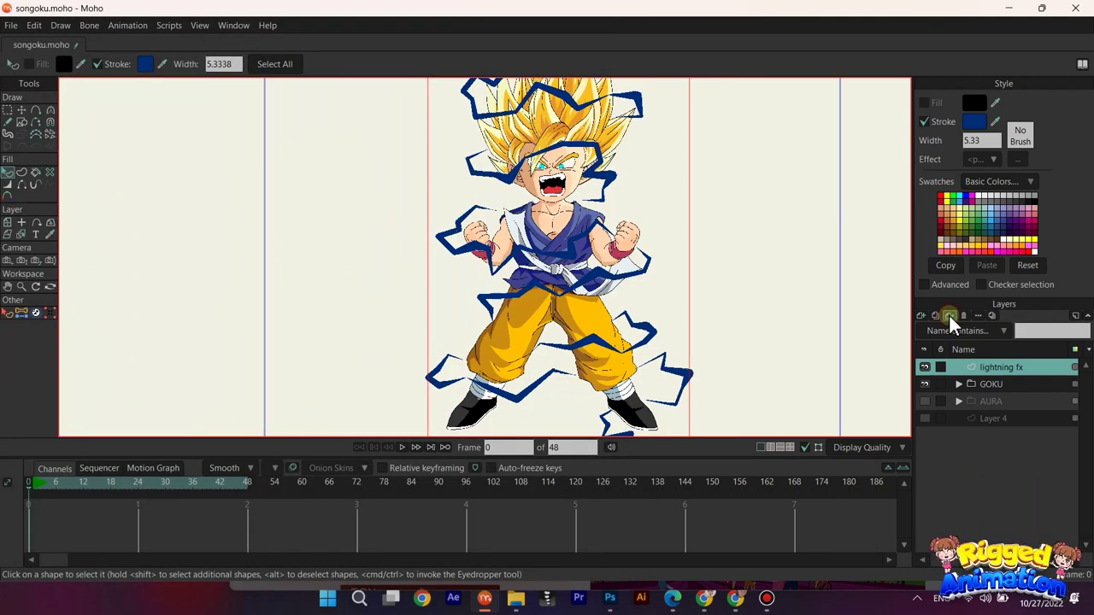
Step: Duplicate the lightning fx layer and set the original layer's blur radius to 1
click(948, 316)
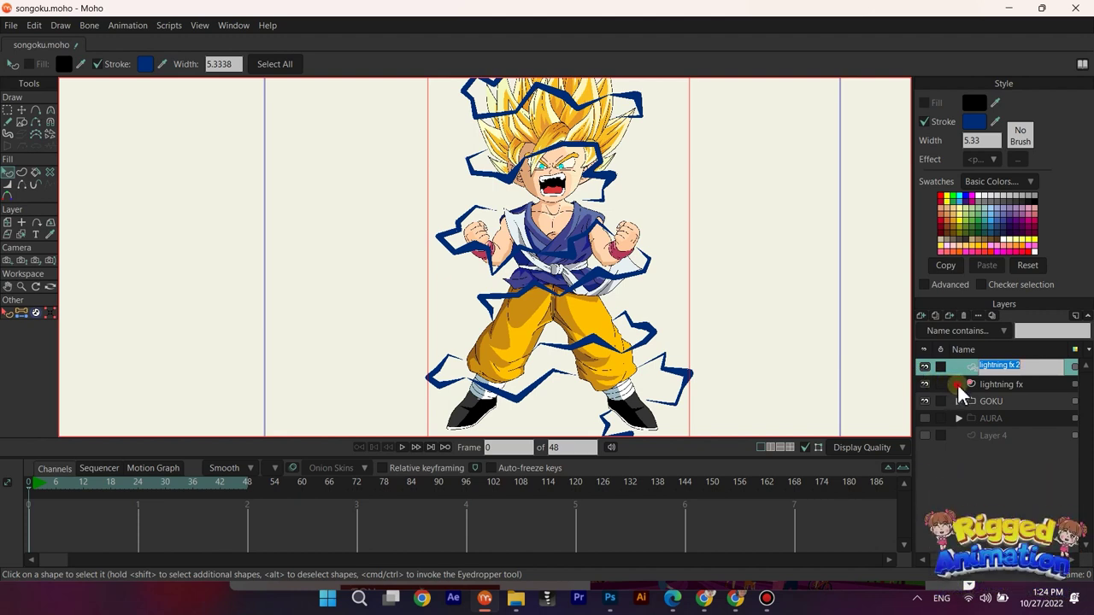
double_click(984, 383)
click(728, 161)
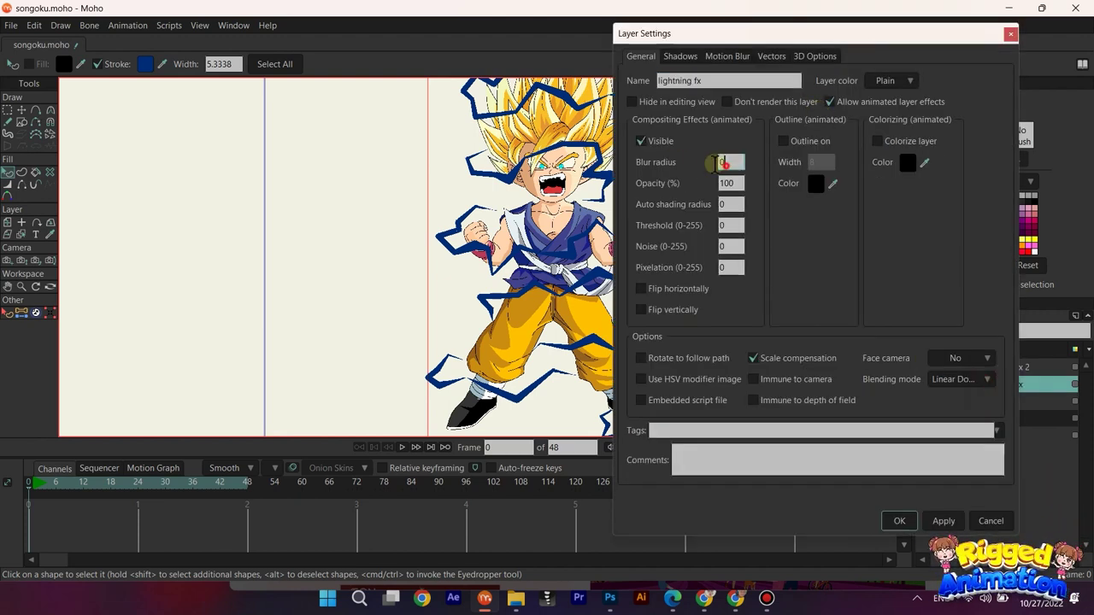
text(1)
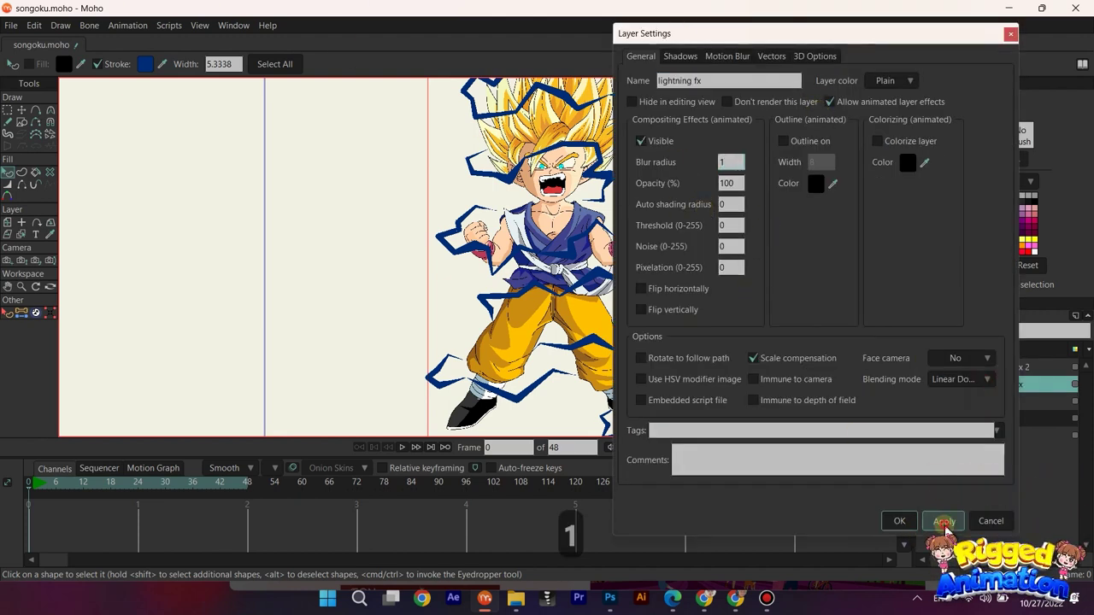
click(910, 519)
Step: Set the lightning fx 2 layer's blur radius to 3
double_click(1000, 378)
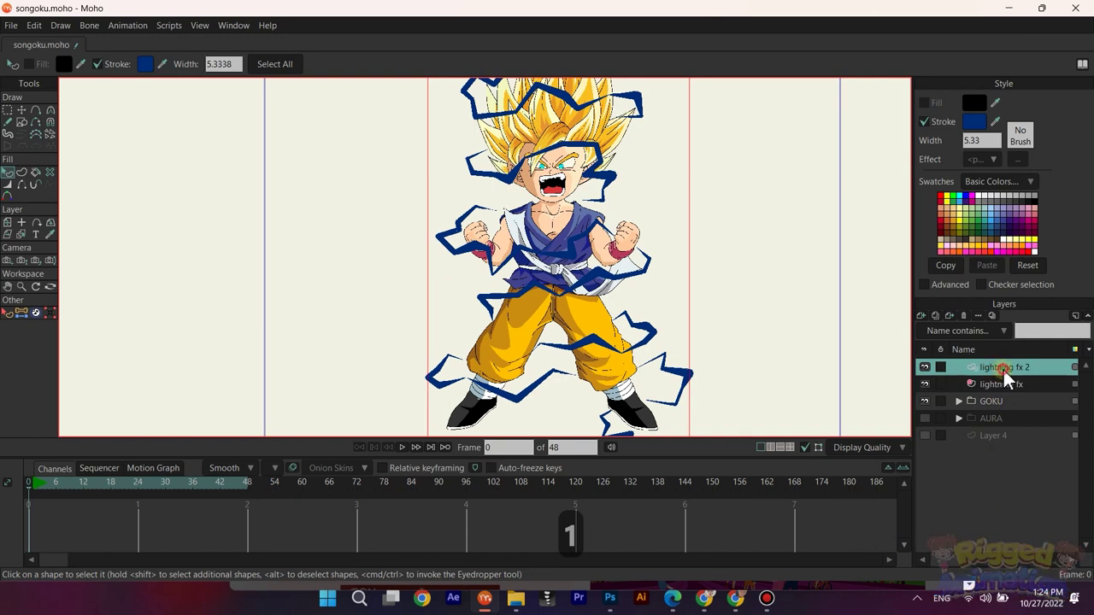
click(728, 162)
text(3)
click(900, 522)
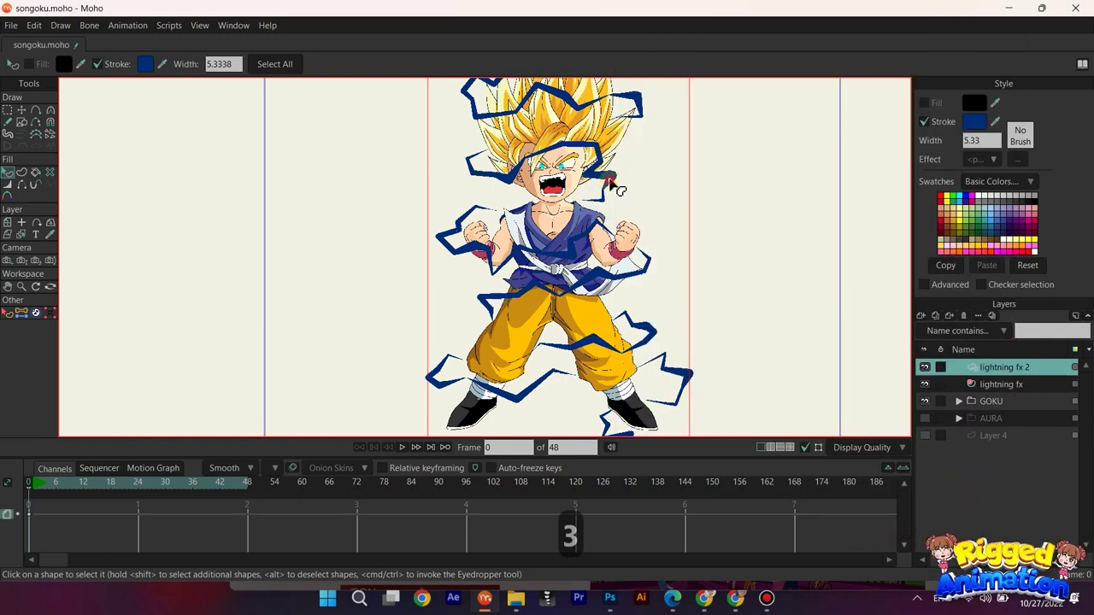
Step: Change the stroke colour on the lightning fx 2 layer to bright cyan blue
click(975, 124)
mouse_move(908, 233)
mouse_down()
mouse_move(931, 133)
mouse_move(946, 135)
mouse_move(972, 175)
mouse_up()
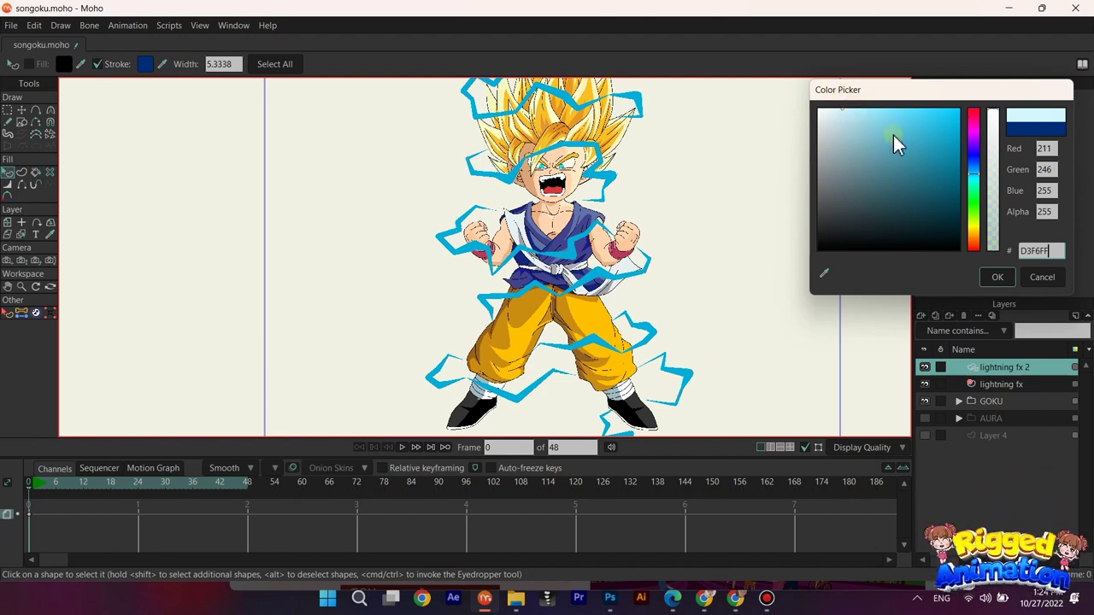
drag(893, 135, 879, 117)
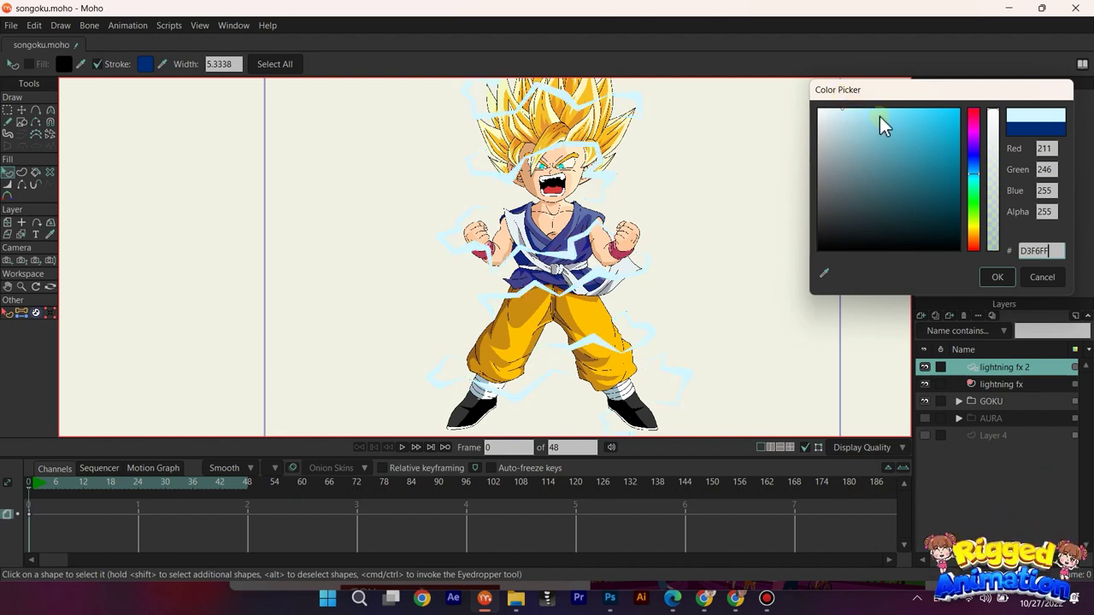
click(950, 121)
click(994, 277)
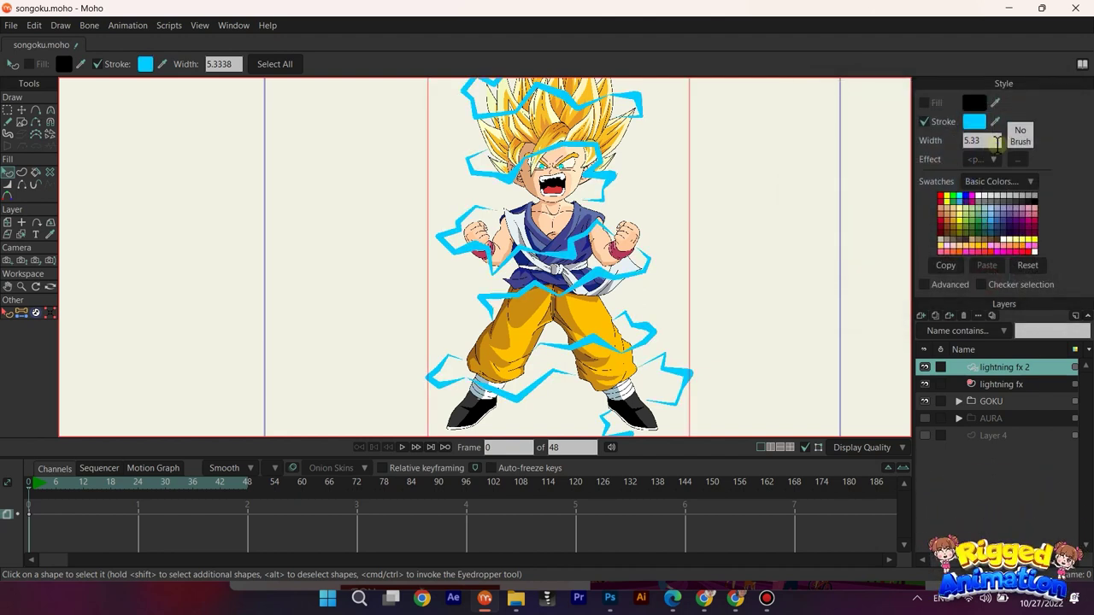
Step: Set the cyan stroke's width to 2 and render a preview of the frame
text(2)
key(Return)
key(ctrl+r)
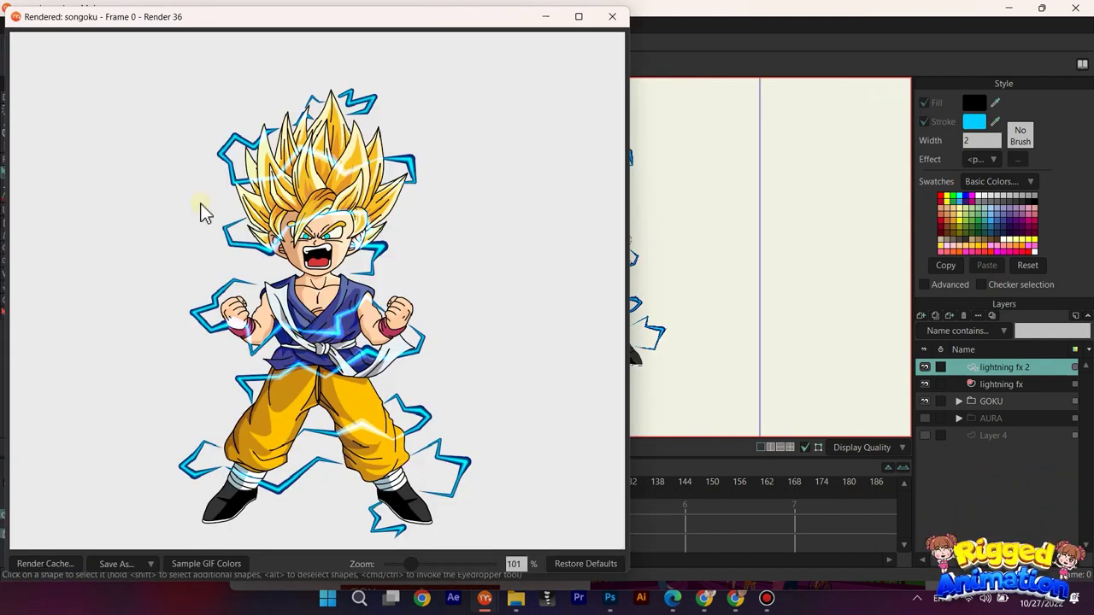
click(611, 16)
Step: Set the lightning fx layer's blur radius to 3 and render a preview of the frame
click(1000, 387)
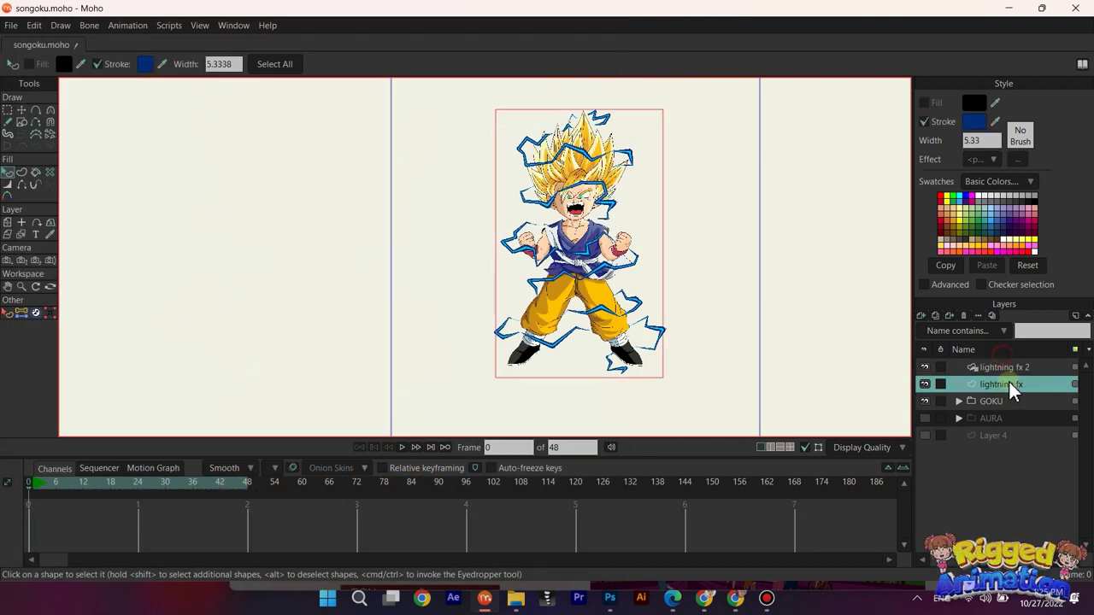
double_click(1010, 382)
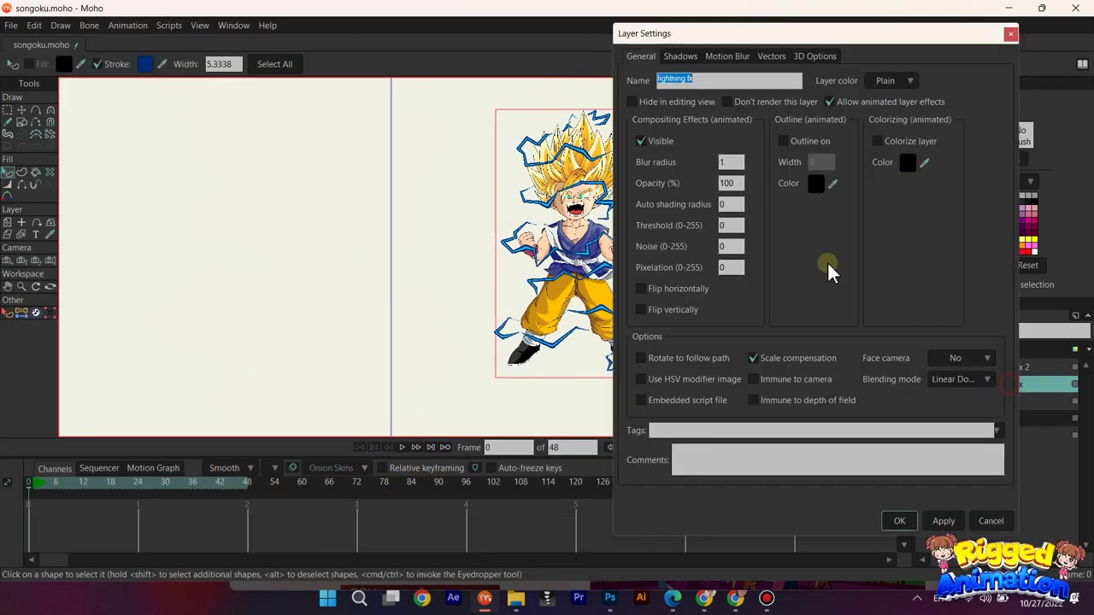
click(731, 163)
text(3)
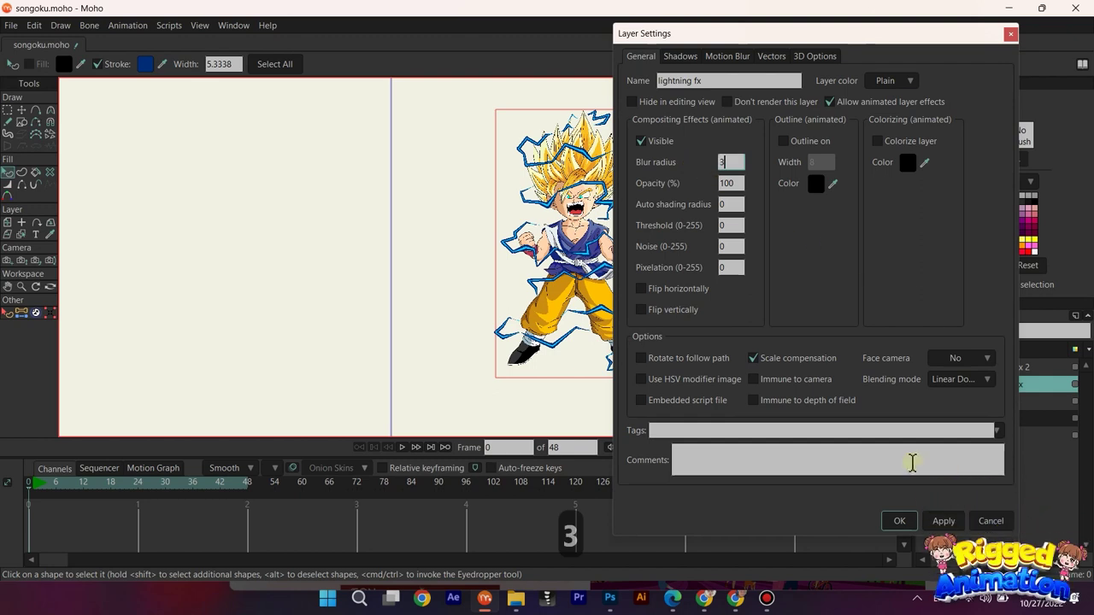
click(934, 527)
click(893, 522)
key(ctrl+r)
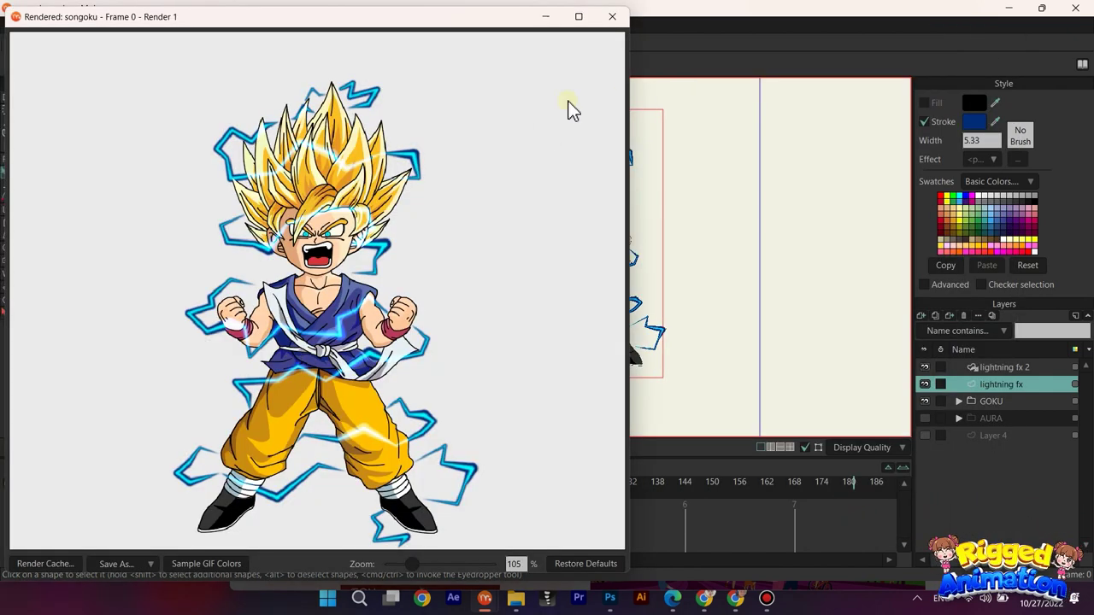
click(623, 17)
Step: Duplicate the lightning fx layer and place the copy directly beneath the original
click(997, 398)
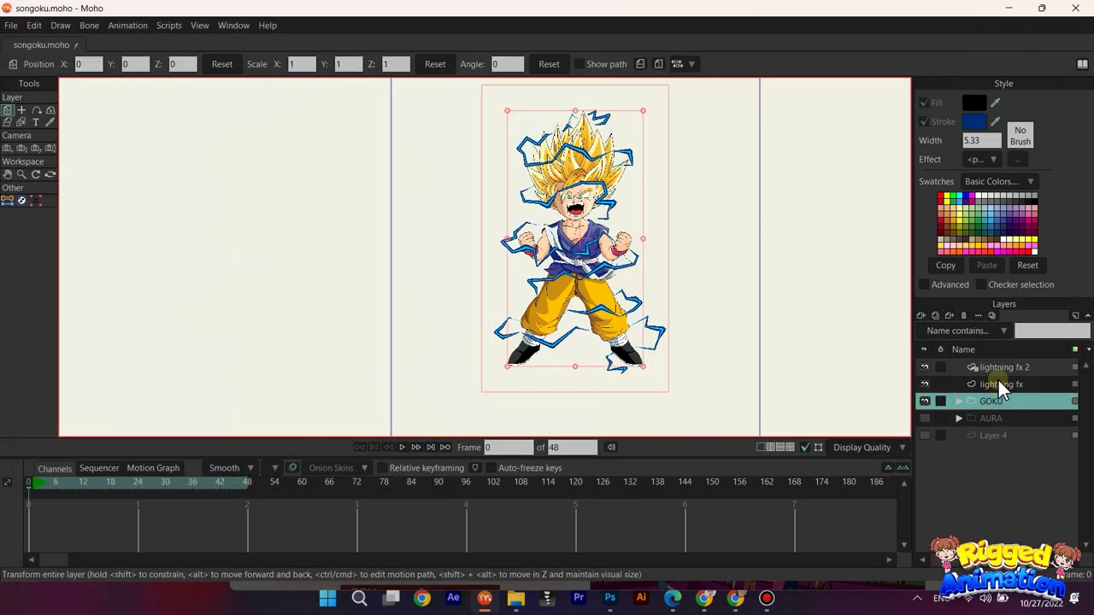
click(997, 382)
click(948, 315)
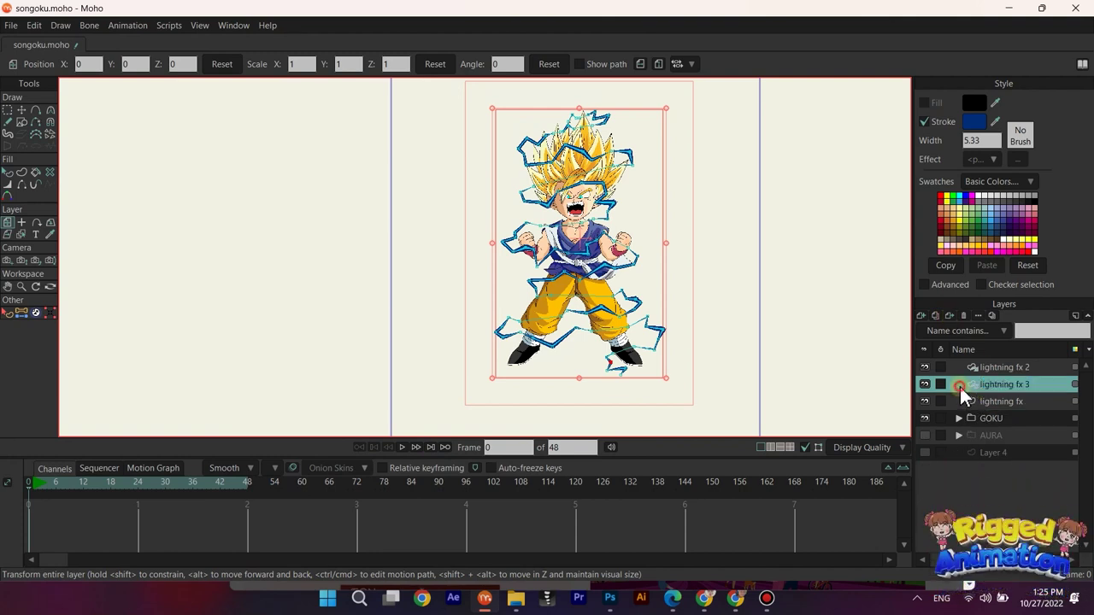
drag(997, 408, 1005, 409)
Step: Set the lightning fx 3 layer's blur radius to 8
double_click(1005, 401)
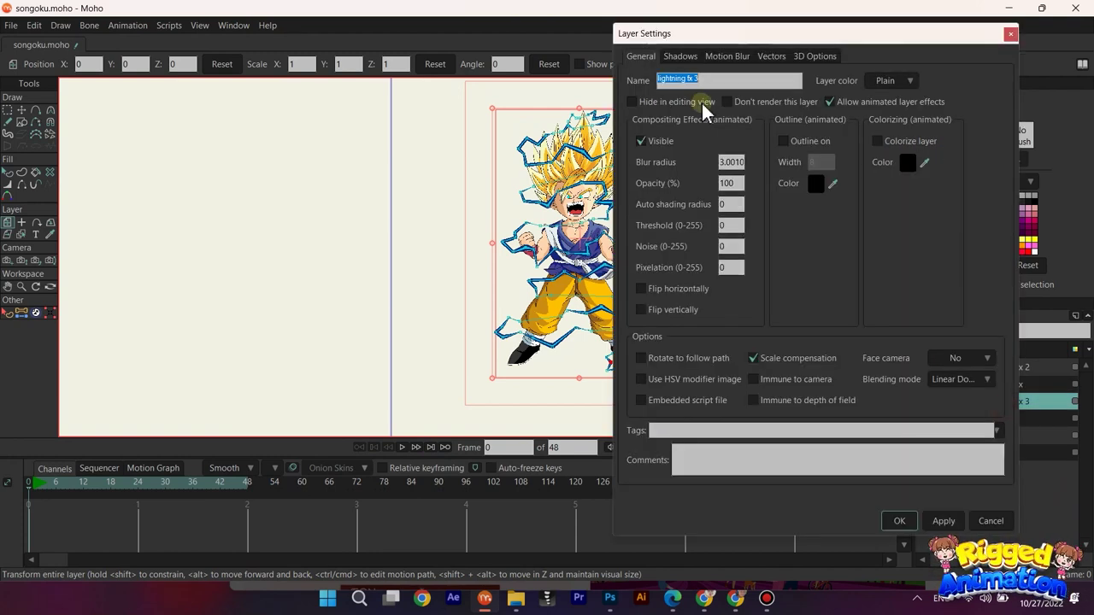
click(732, 162)
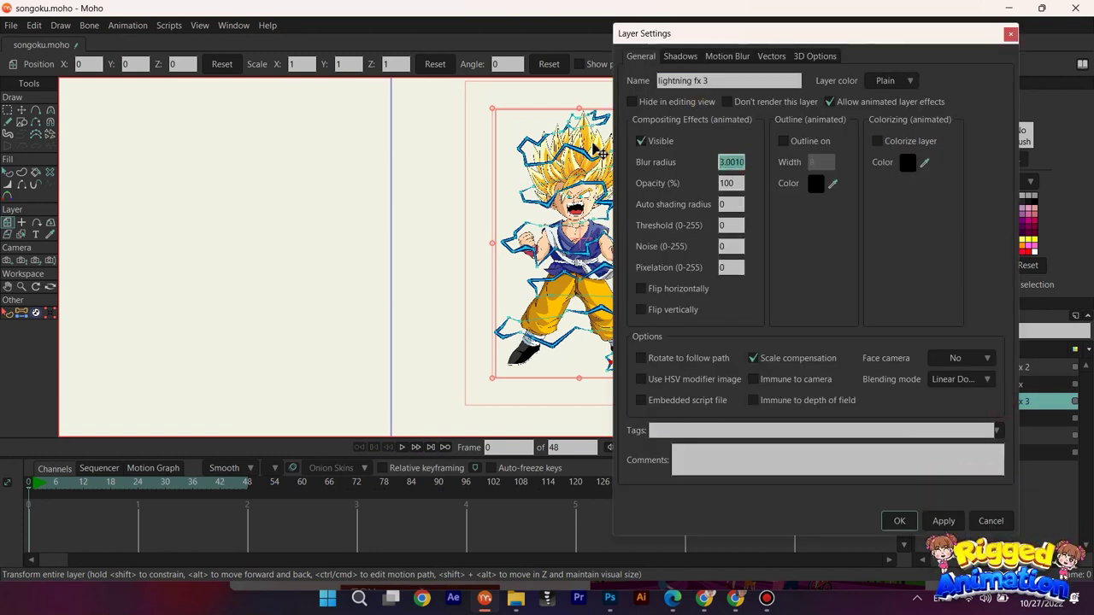
text(8)
click(899, 520)
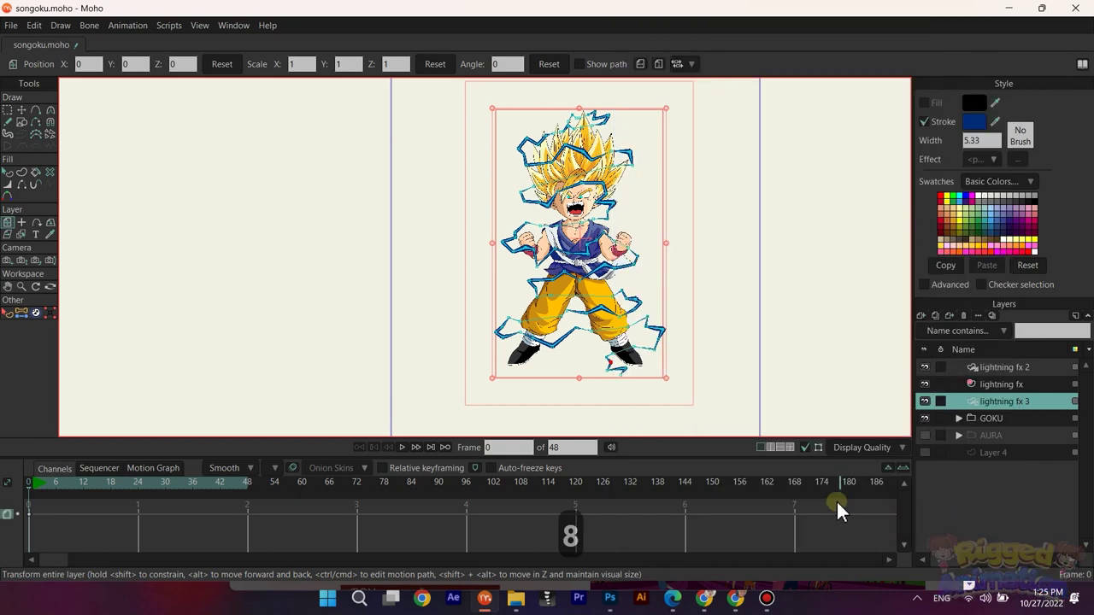
Step: Set the lightning fx 3 layer's blur radius to 16 and render a preview of the frame
double_click(1003, 401)
click(731, 162)
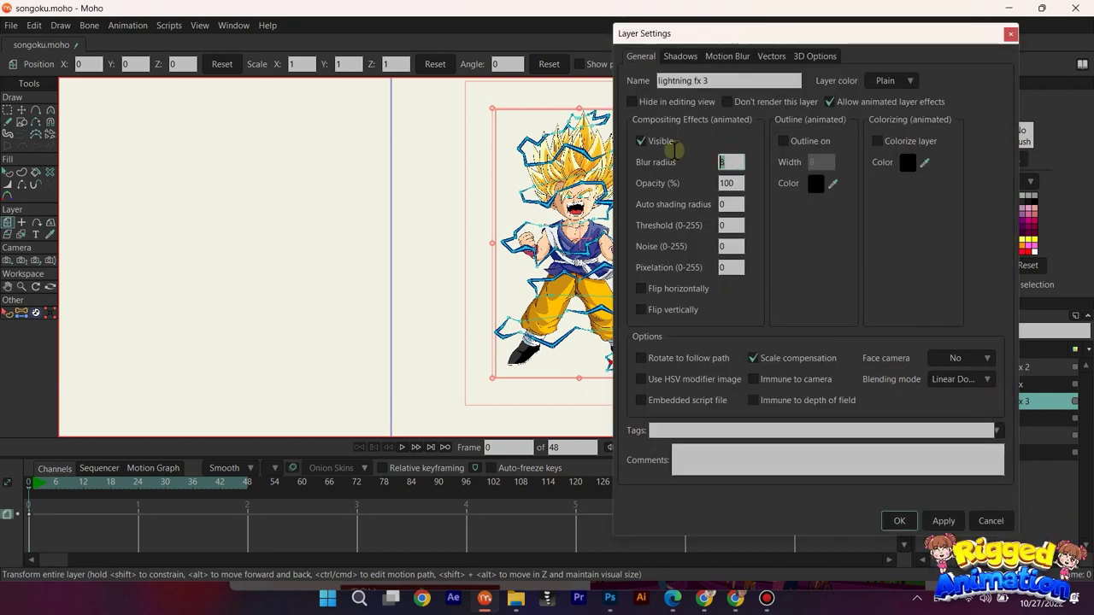
text(16)
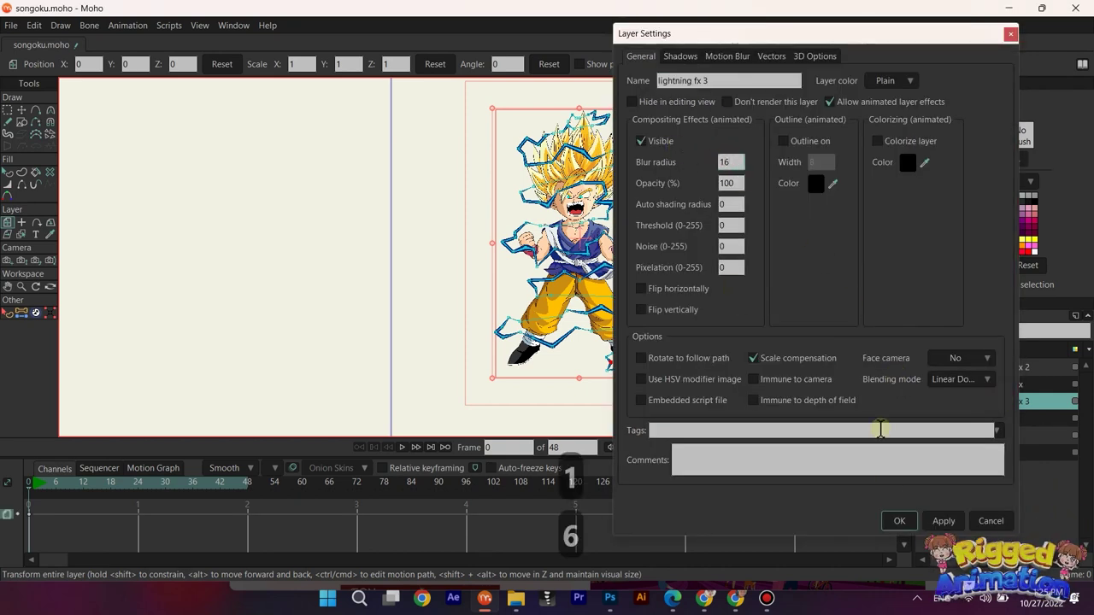
click(898, 521)
key(ctrl+r)
scroll(404, 282, down, 1)
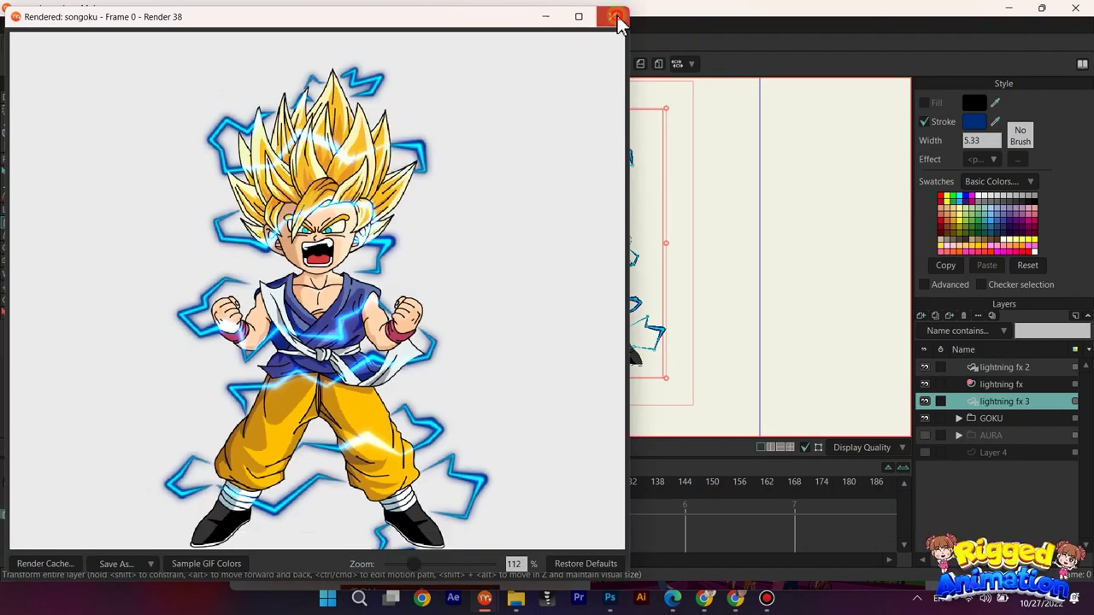
click(614, 17)
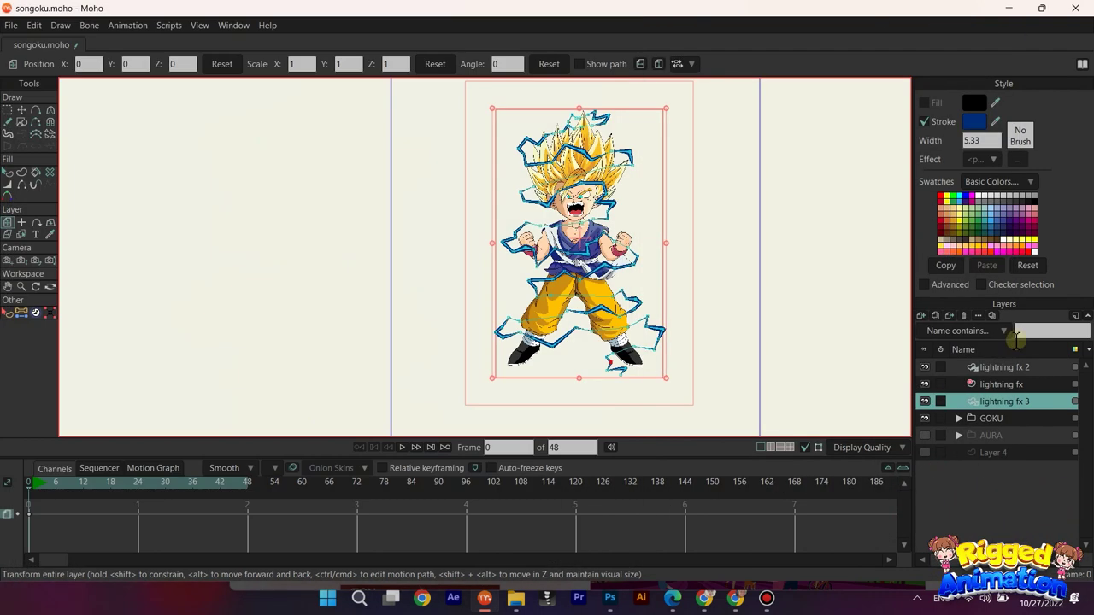
Step: Group the three lightning layers and rename the group as lightning fx
shift+click(1006, 369)
right_click(1014, 402)
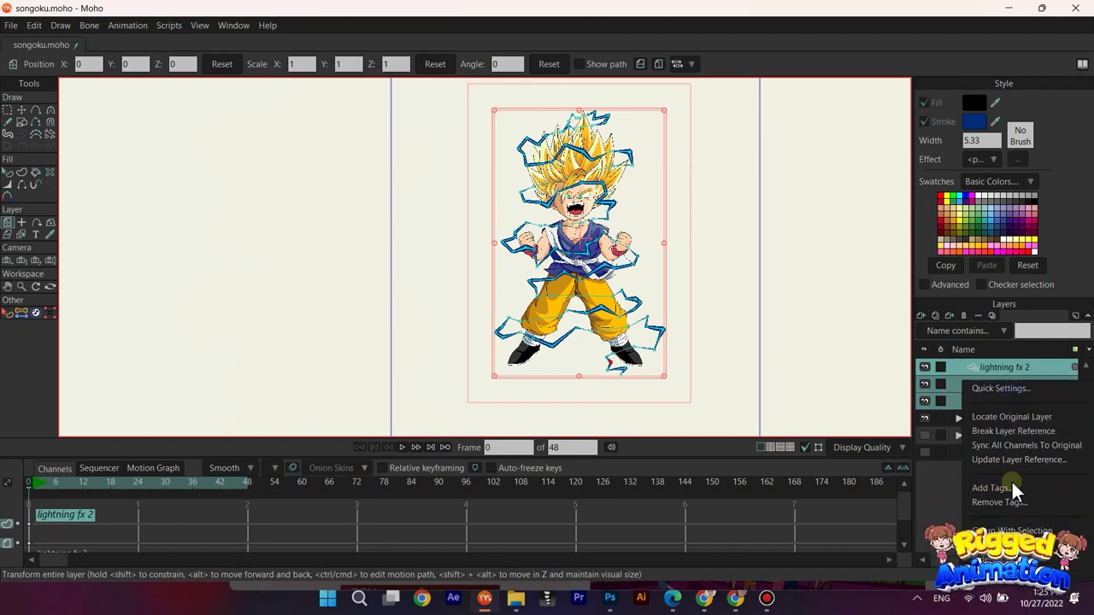
click(1013, 531)
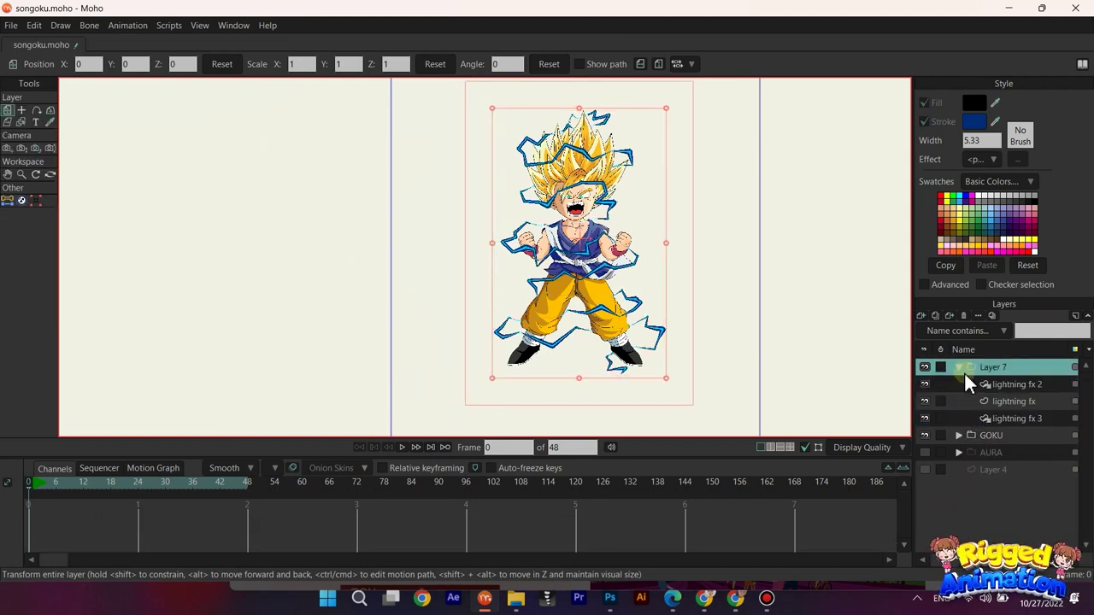
double_click(1004, 373)
text(lightning fc)
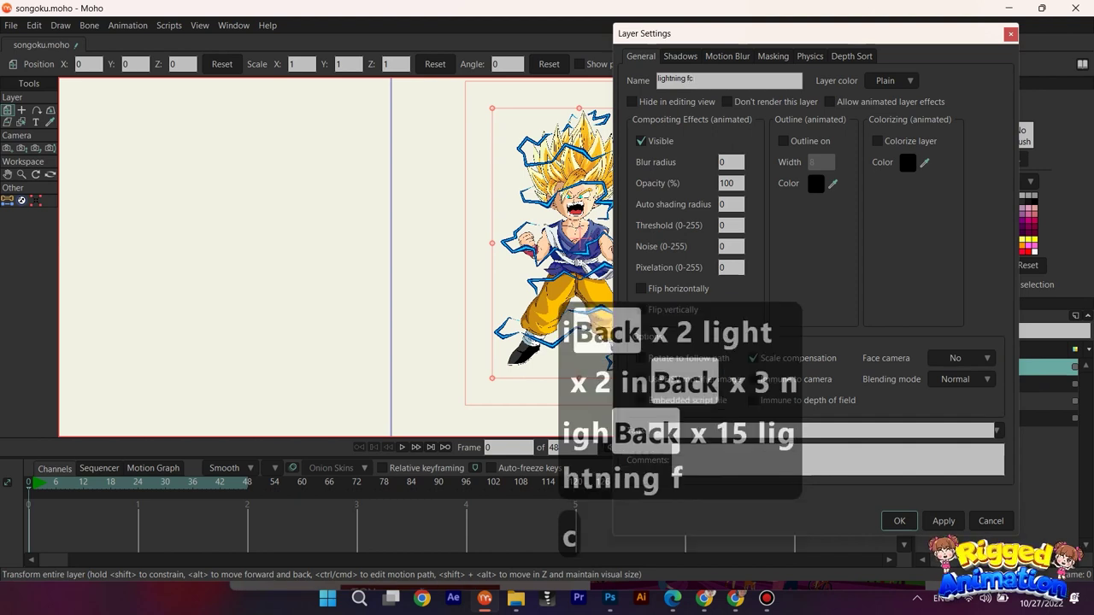
key(BackSpace)
text(x)
key(Return)
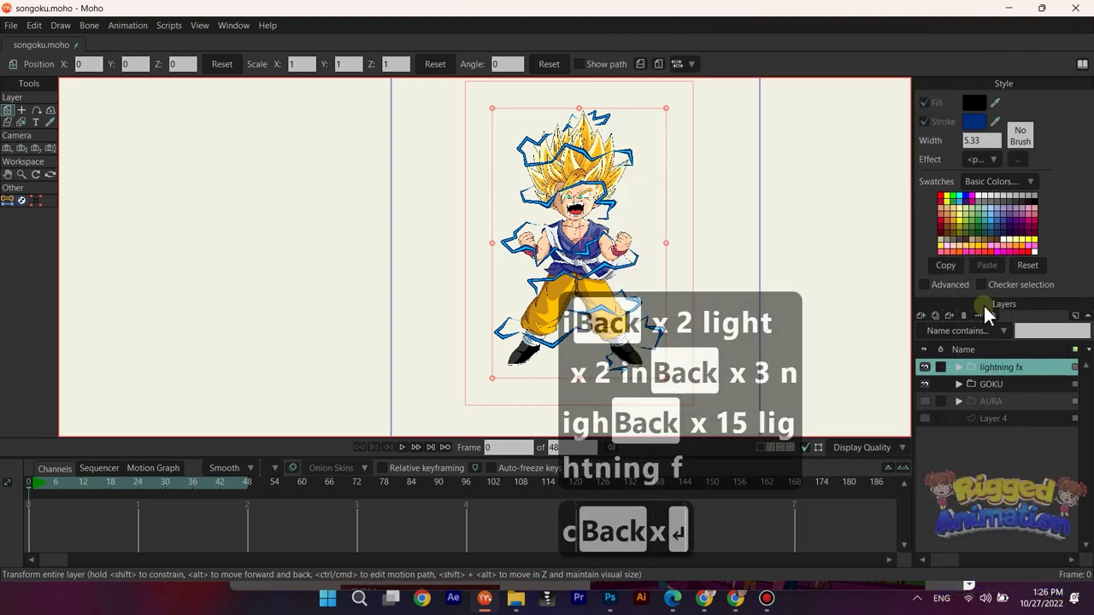
Step: On frame 0, reduce the stroke exposure end percentage of the lightning fx layer inside the group to 0
click(1006, 399)
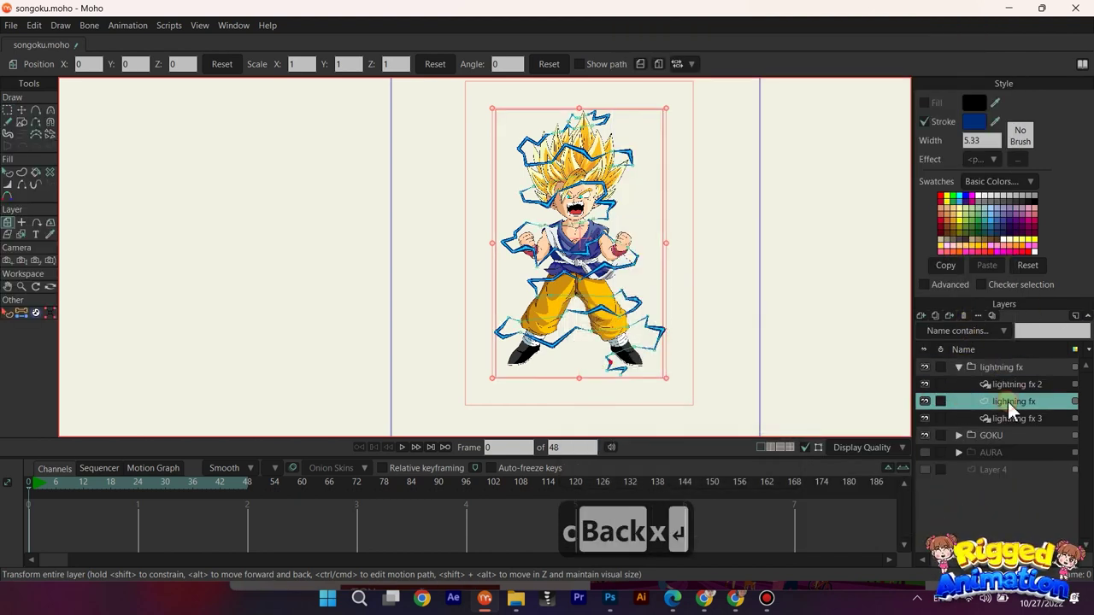
key(g)
click(496, 111)
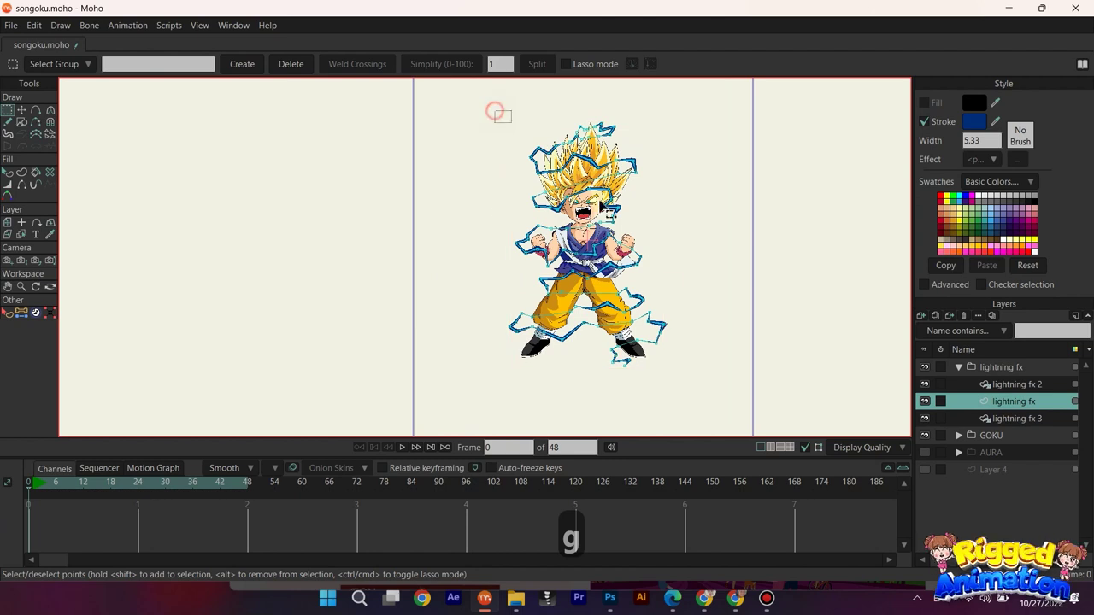
key(q)
key(ctrl+z)
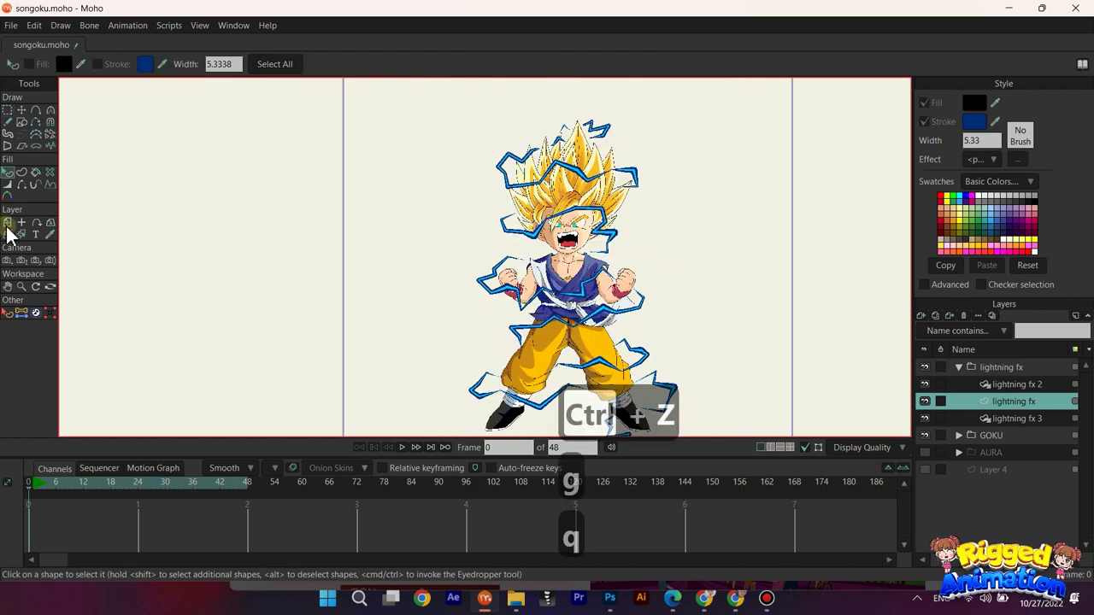
click(36, 185)
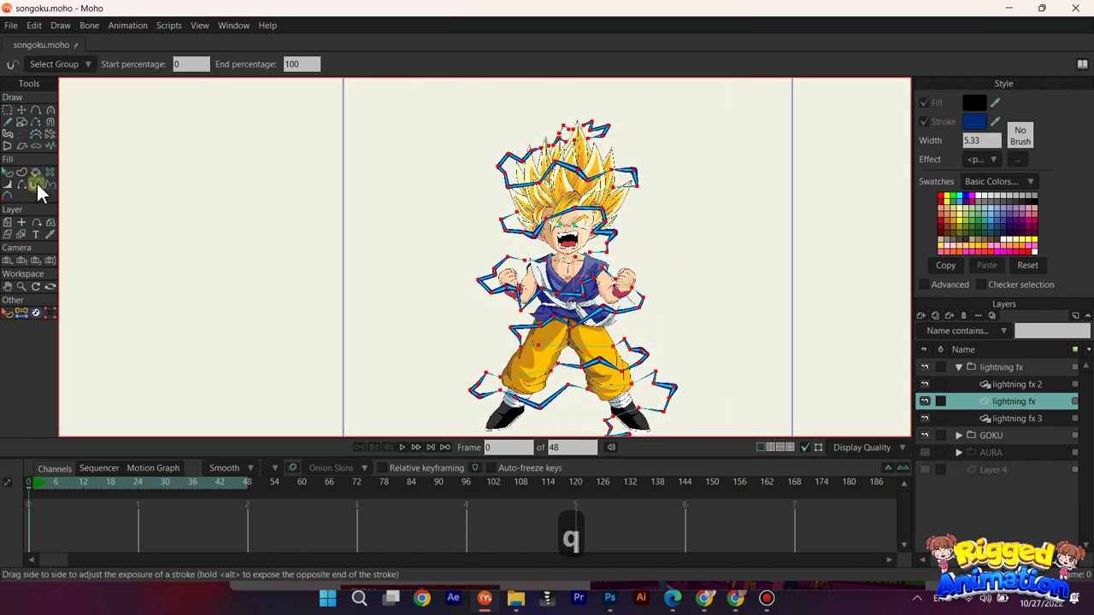
drag(458, 188, 419, 284)
drag(609, 256, 607, 185)
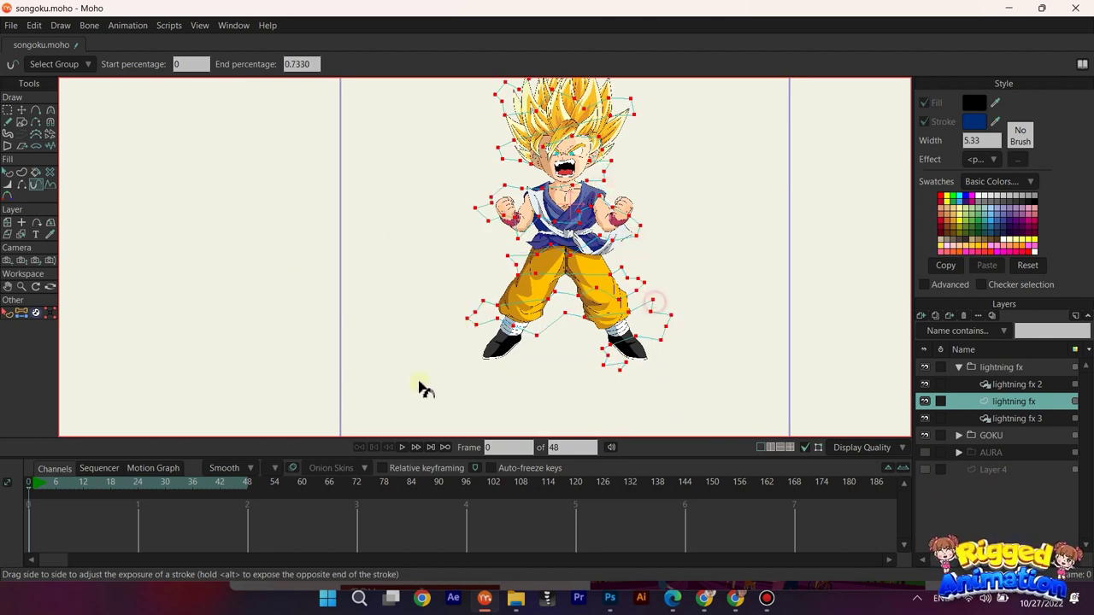
Step: Extend the end of the animation's playback range to frame 96
click(138, 486)
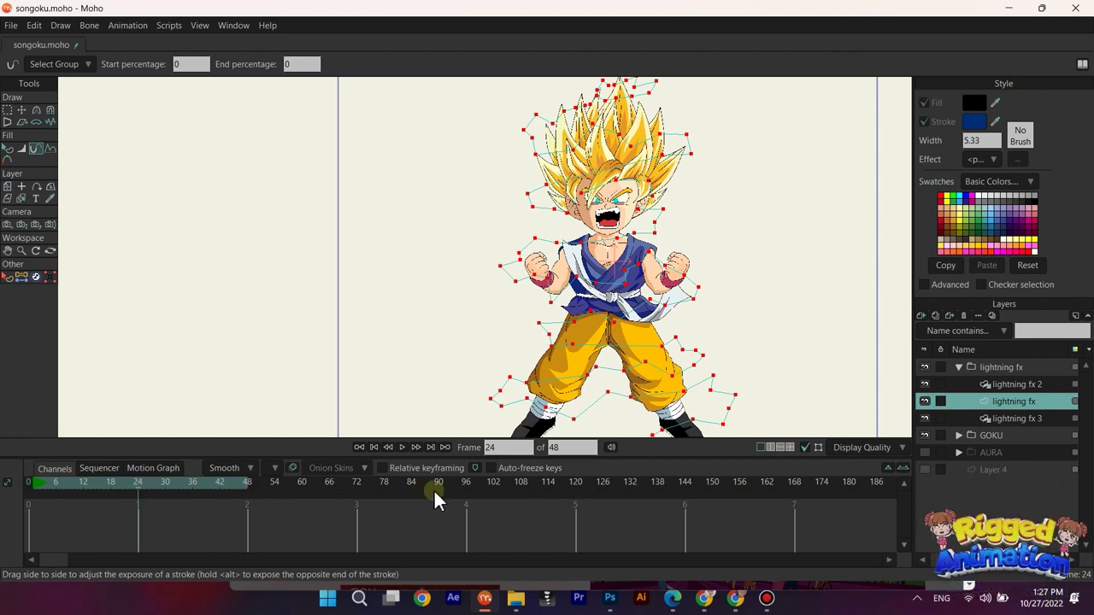
drag(466, 499, 466, 499)
scroll(633, 293, down, 2)
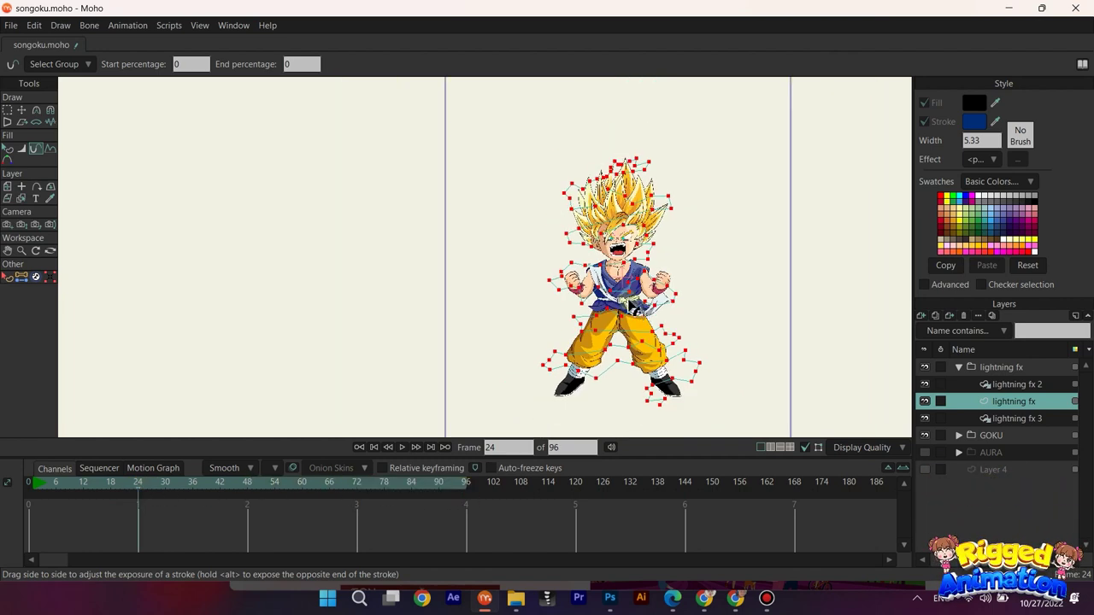
Step: On frame 48, set the lightning stroke exposure's end percentage to 100
scroll(632, 293, up, 1)
click(247, 484)
scroll(615, 235, up, 1)
scroll(640, 241, up, 2)
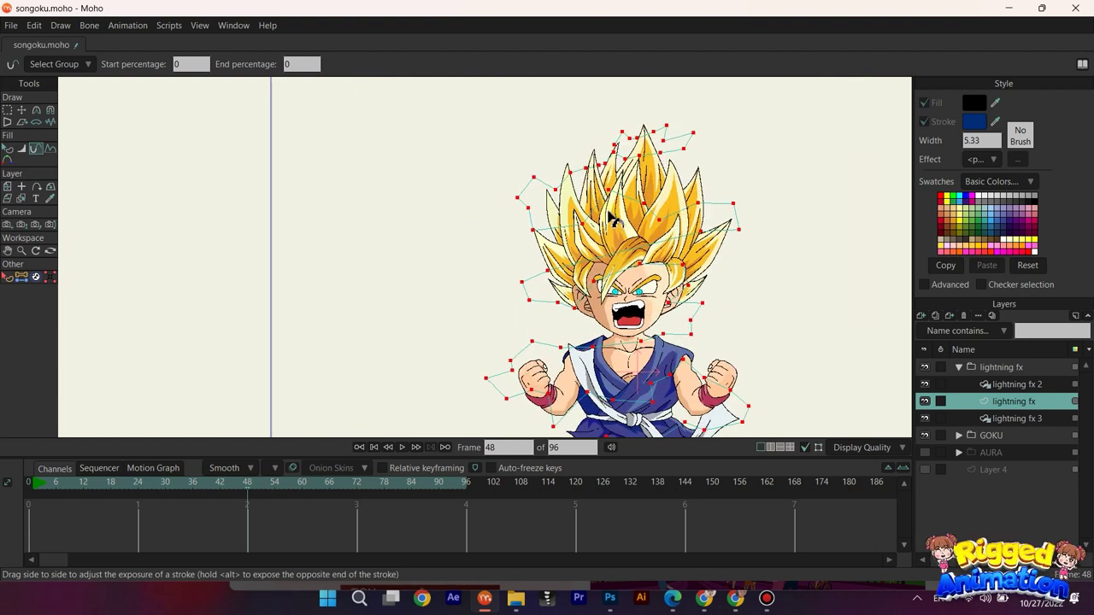
text(1)
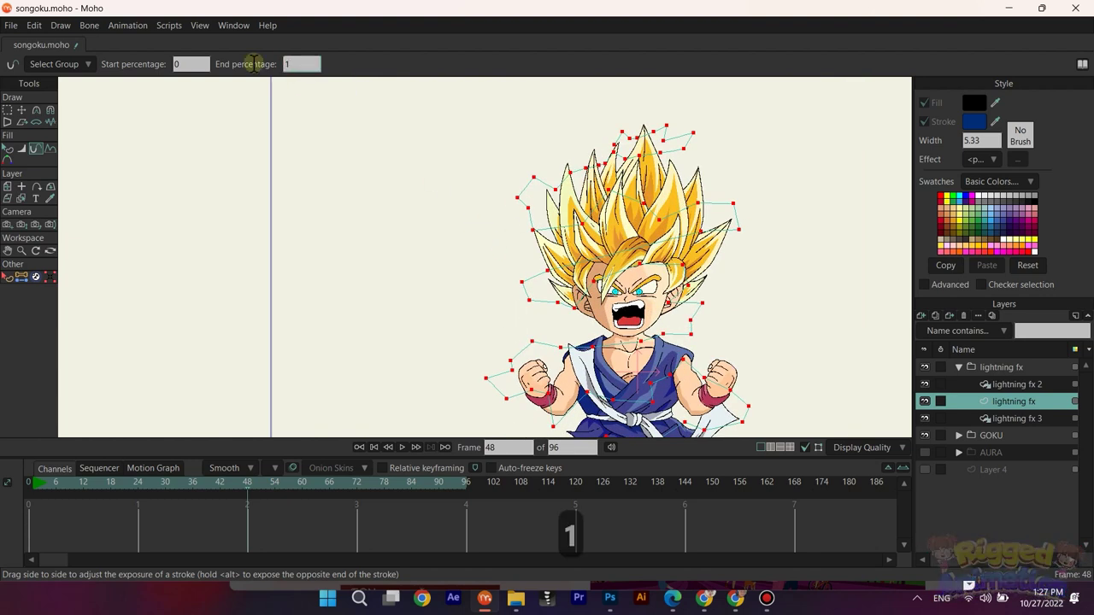
text(00)
key(Return)
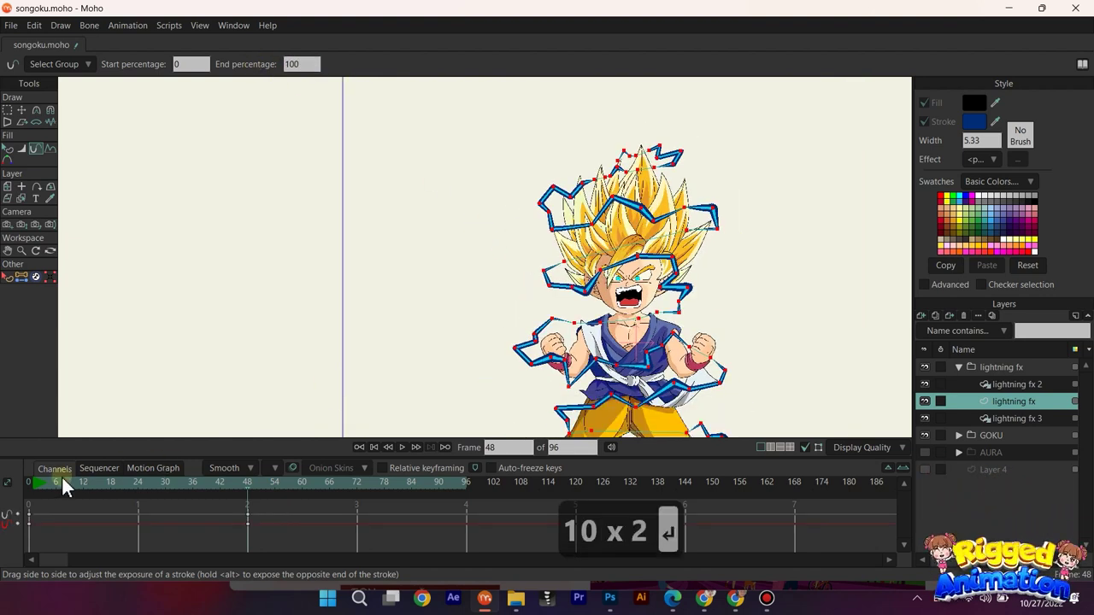
Step: Key the lightning stroke exposure's start percentage at 20 on frame 19 and 32 on frame 24
scroll(554, 349, down, 1)
drag(554, 349, 502, 335)
scroll(539, 356, up, 2)
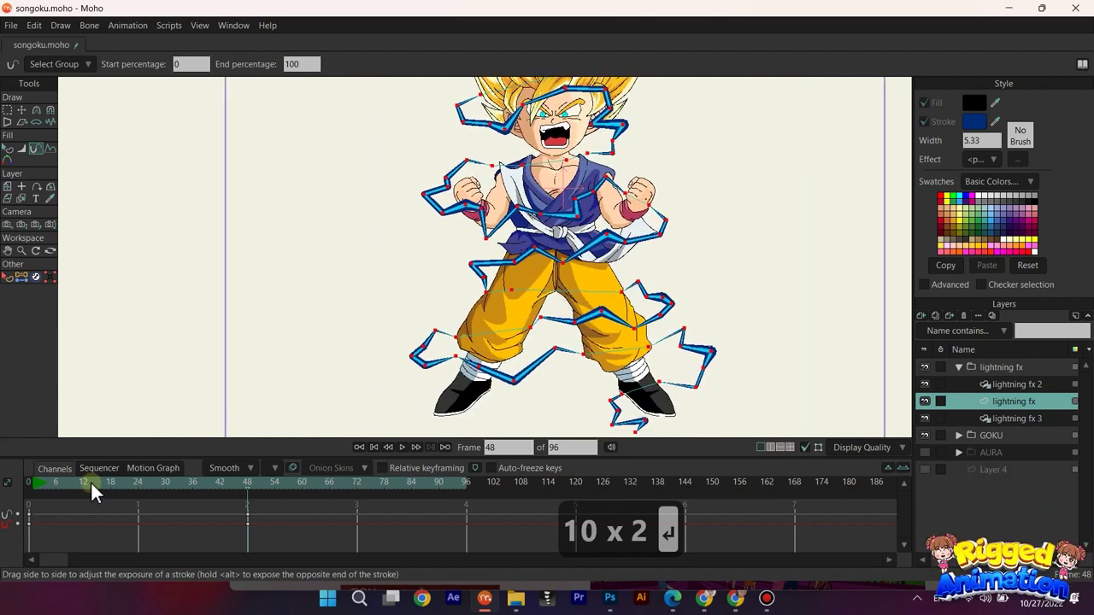
mouse_move(91, 482)
mouse_down()
mouse_move(64, 484)
mouse_move(93, 493)
mouse_up()
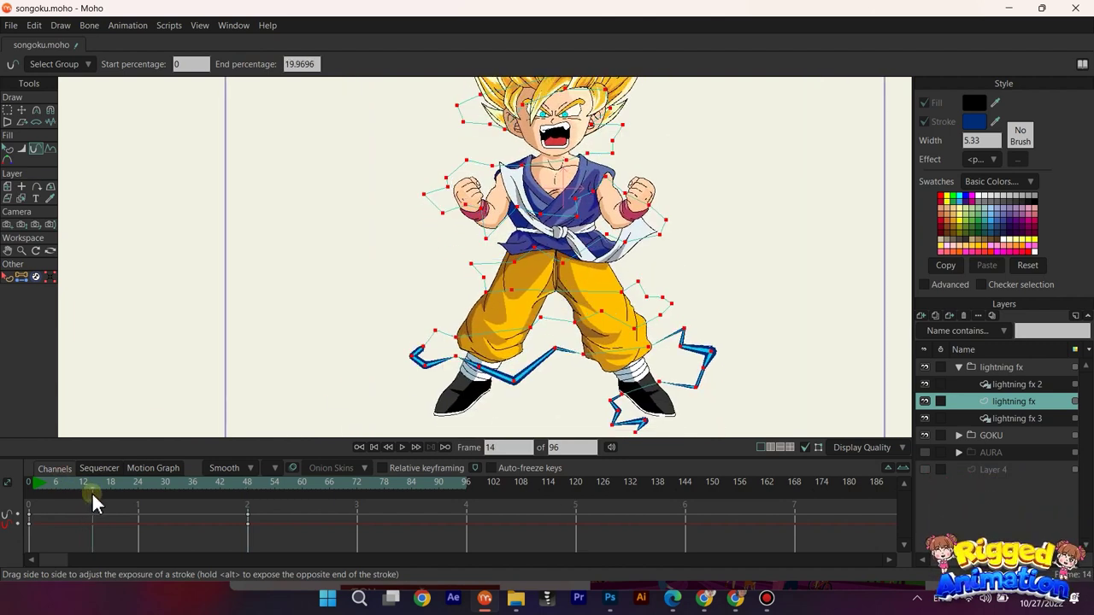
drag(513, 314, 506, 274)
drag(97, 490, 120, 490)
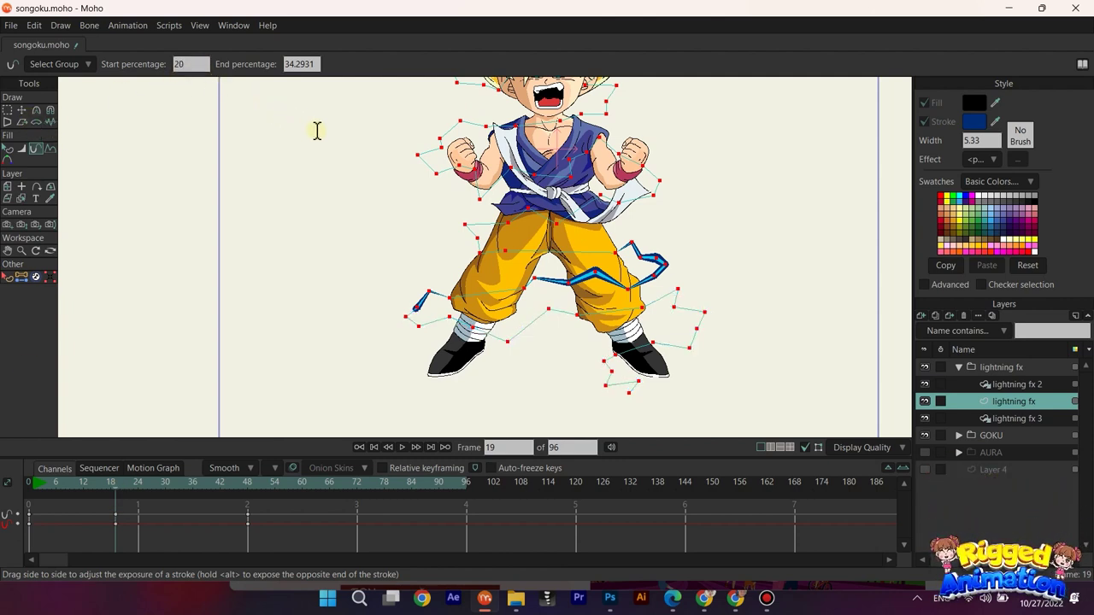
mouse_move(145, 500)
mouse_down()
mouse_move(125, 493)
mouse_move(141, 496)
mouse_up()
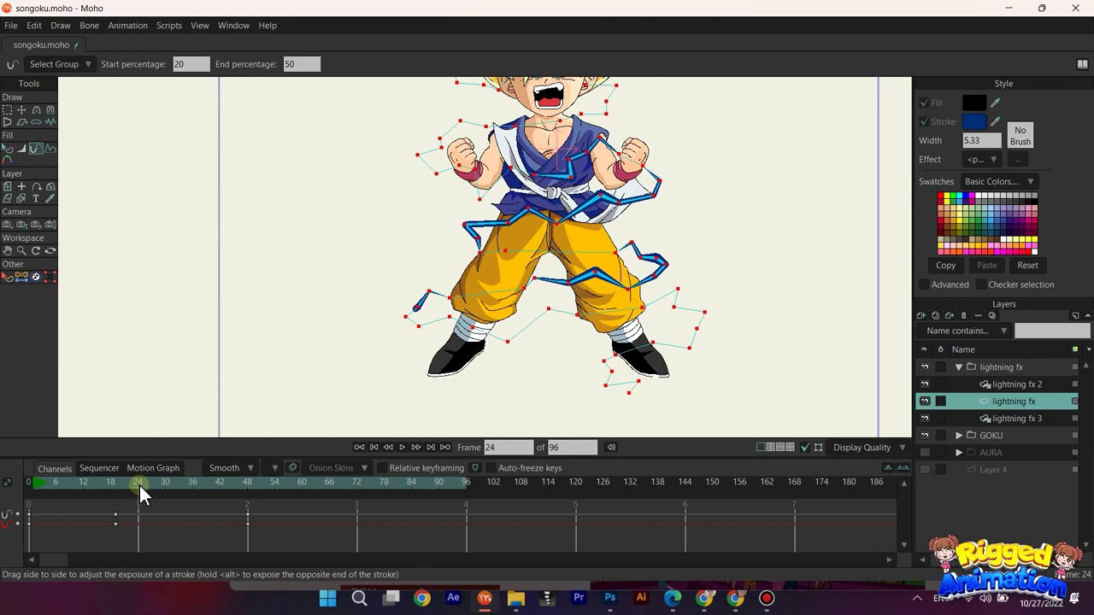
drag(234, 94, 264, 110)
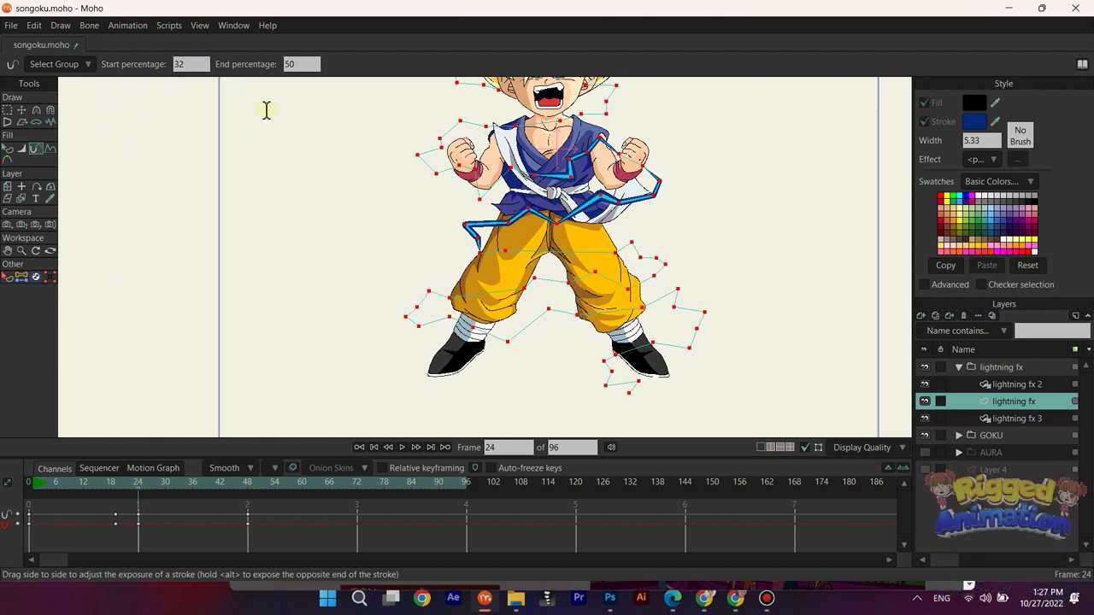
Step: Key the lightning's start percentage at 37 on frame 28, 47 on frame 34, 70 on frame 39, 82 on frame 43 and 90 on frame 46
drag(143, 489, 156, 489)
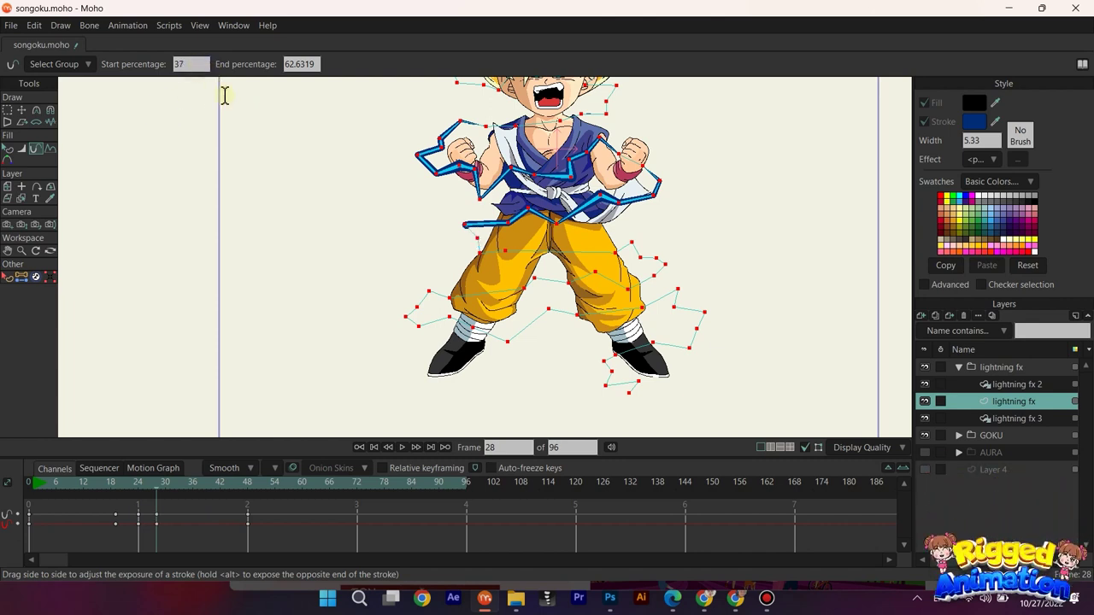
click(183, 484)
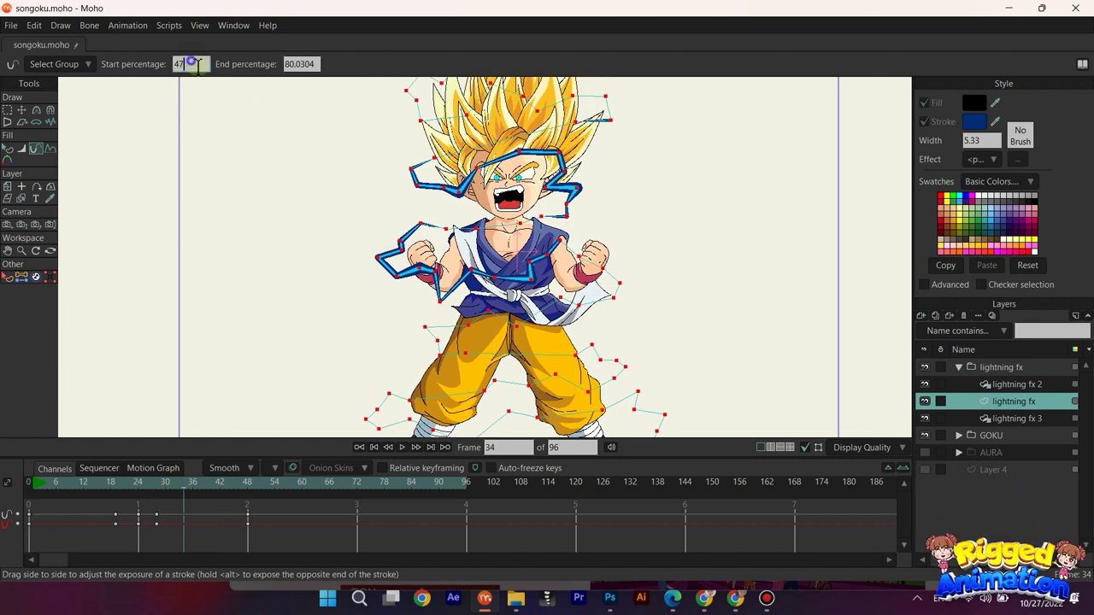
click(205, 482)
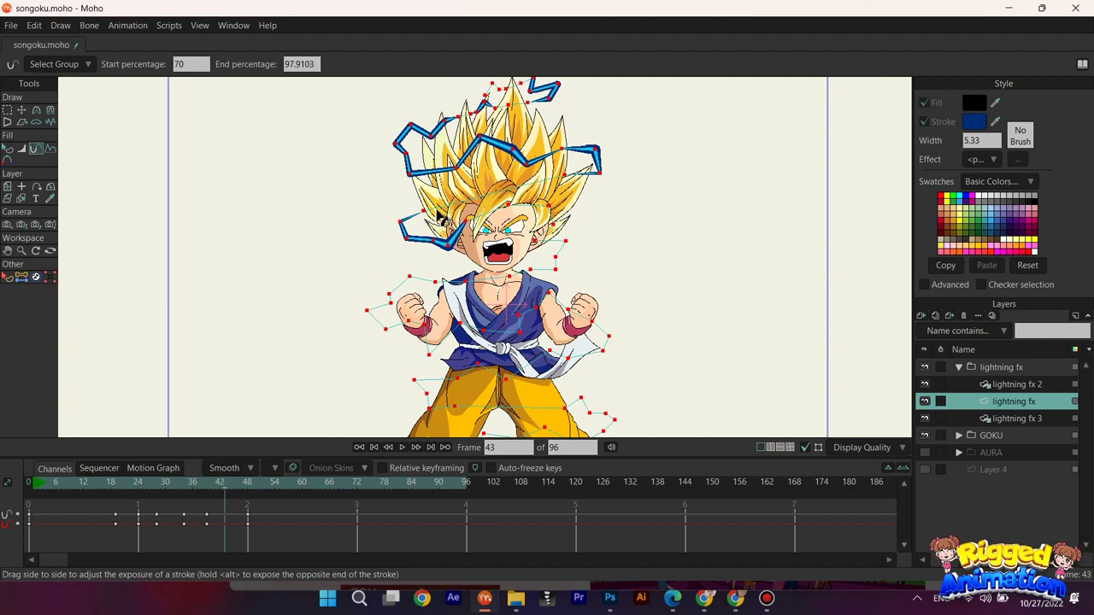
drag(245, 101, 256, 108)
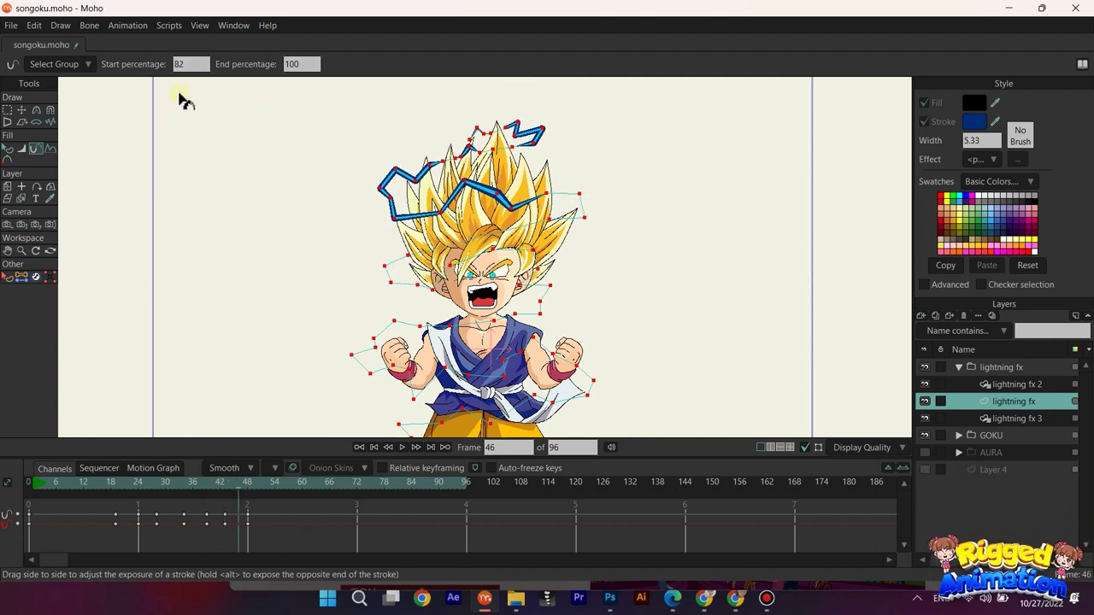
drag(199, 72, 236, 110)
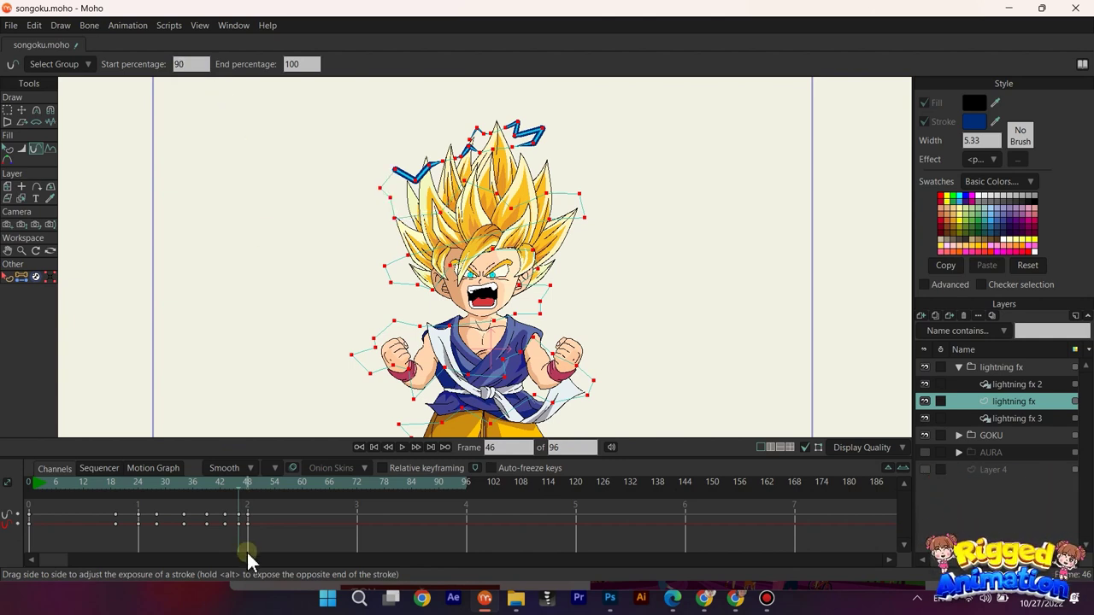
Step: Copy the frame 0 exposure keyframes to frame 94 and set them to cycle back to absolute frame 1
key(ctrl+c)
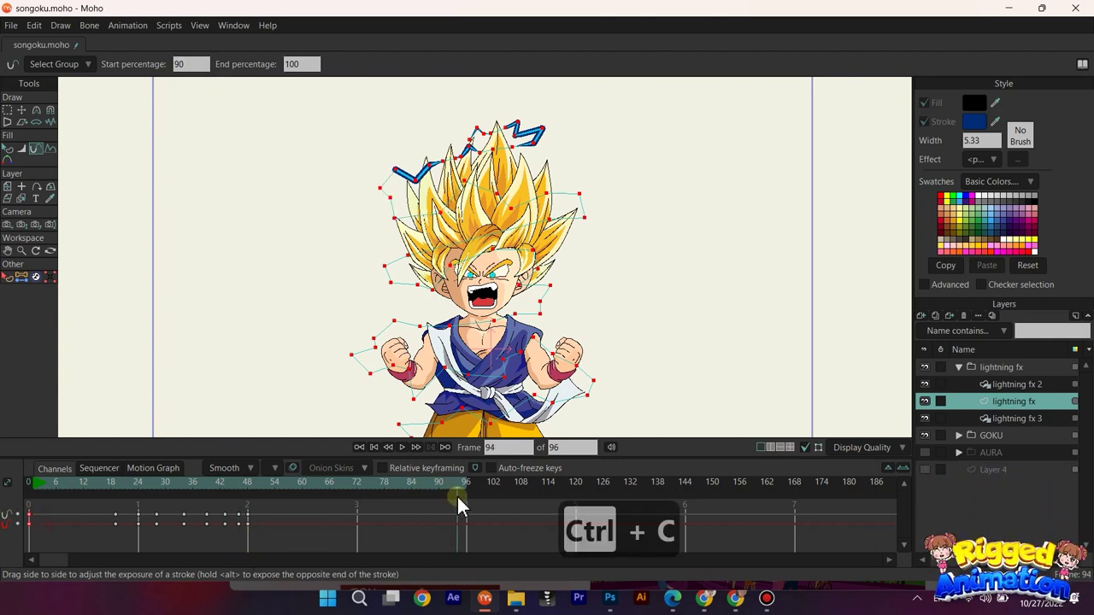
key(ctrl+v)
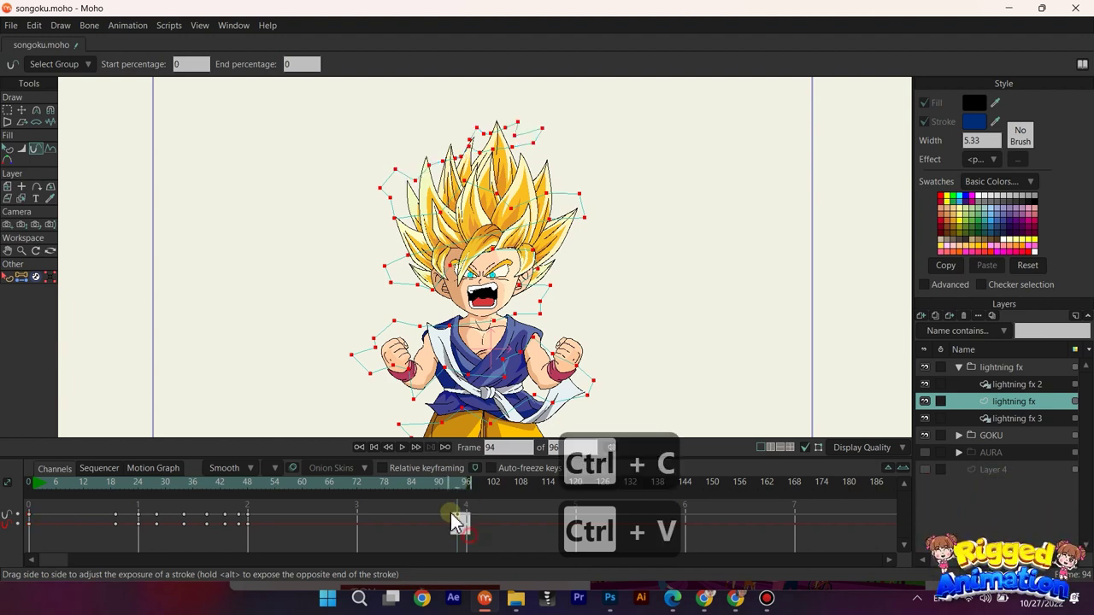
right_click(454, 518)
click(447, 513)
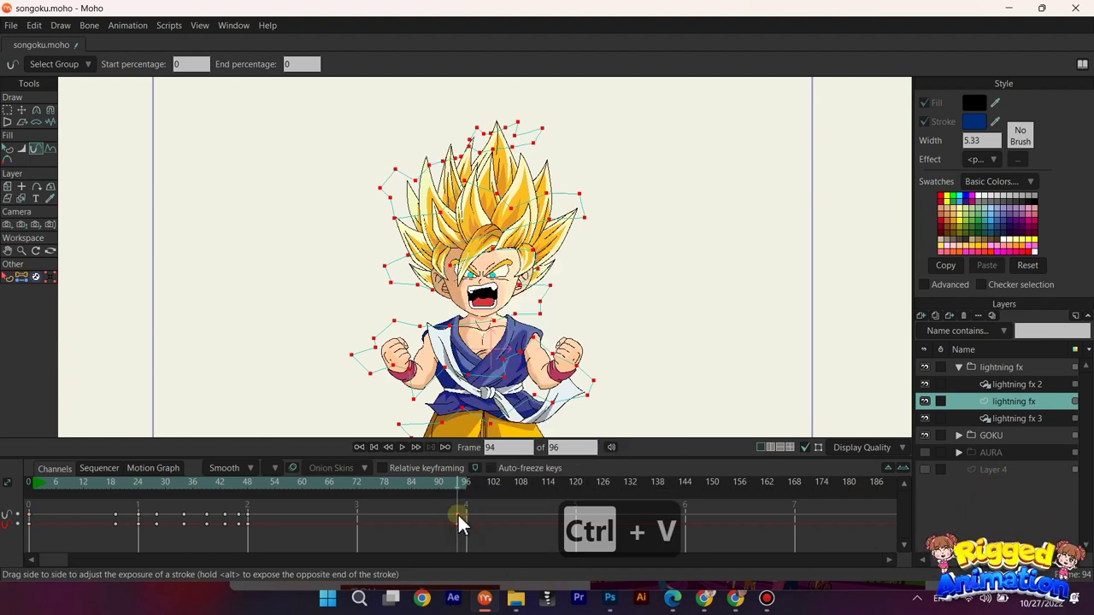
right_click(459, 523)
click(486, 447)
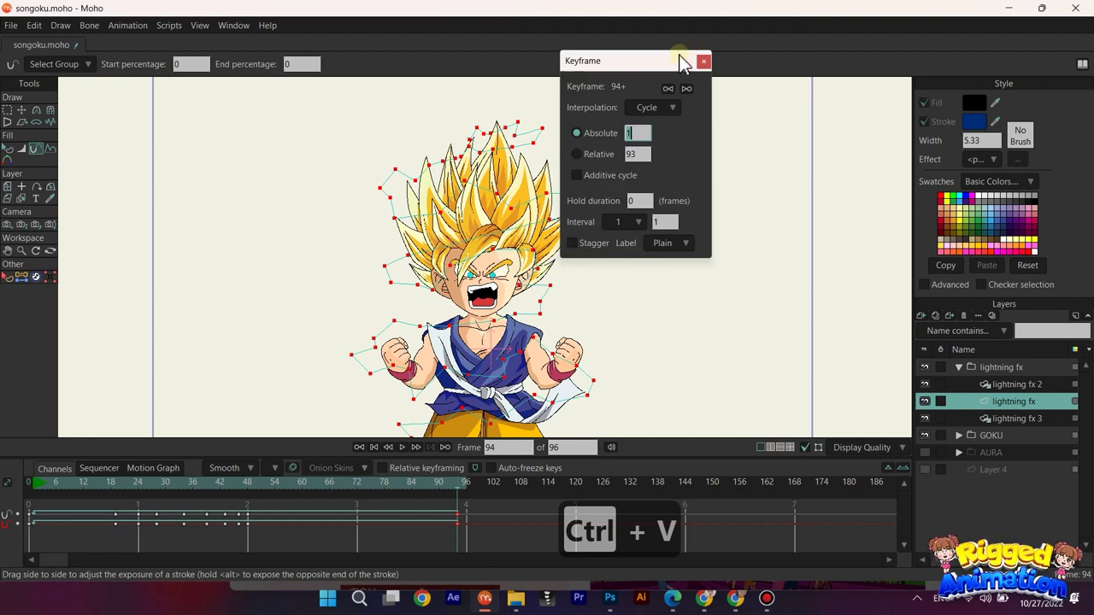
click(704, 62)
Step: Extend the end of the animation's playback range to frame 168
drag(795, 488, 794, 488)
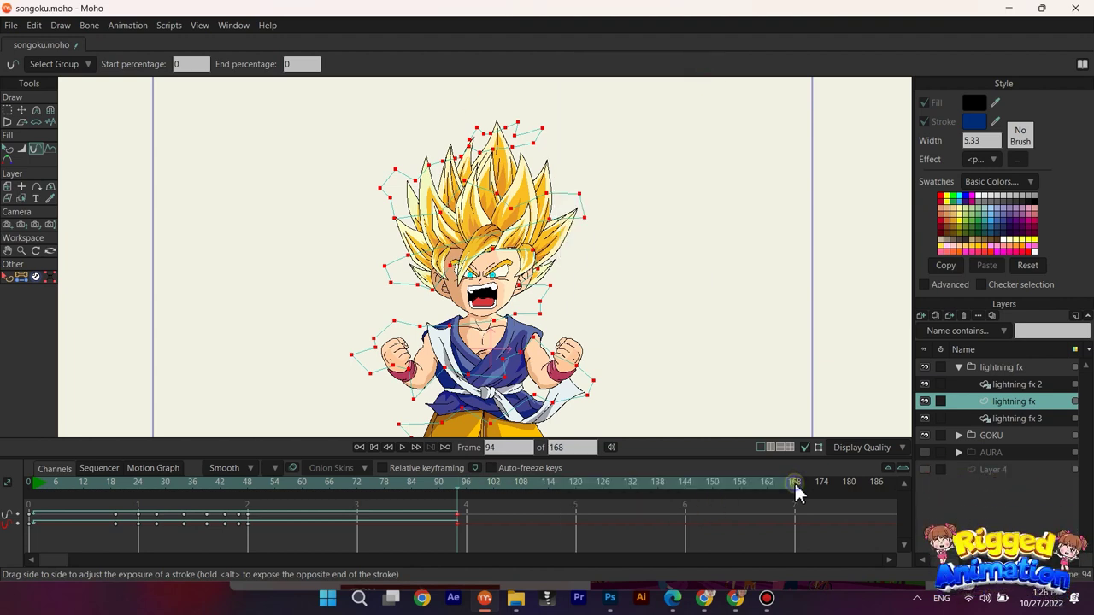
scroll(628, 339, down, 2)
drag(629, 351, 633, 277)
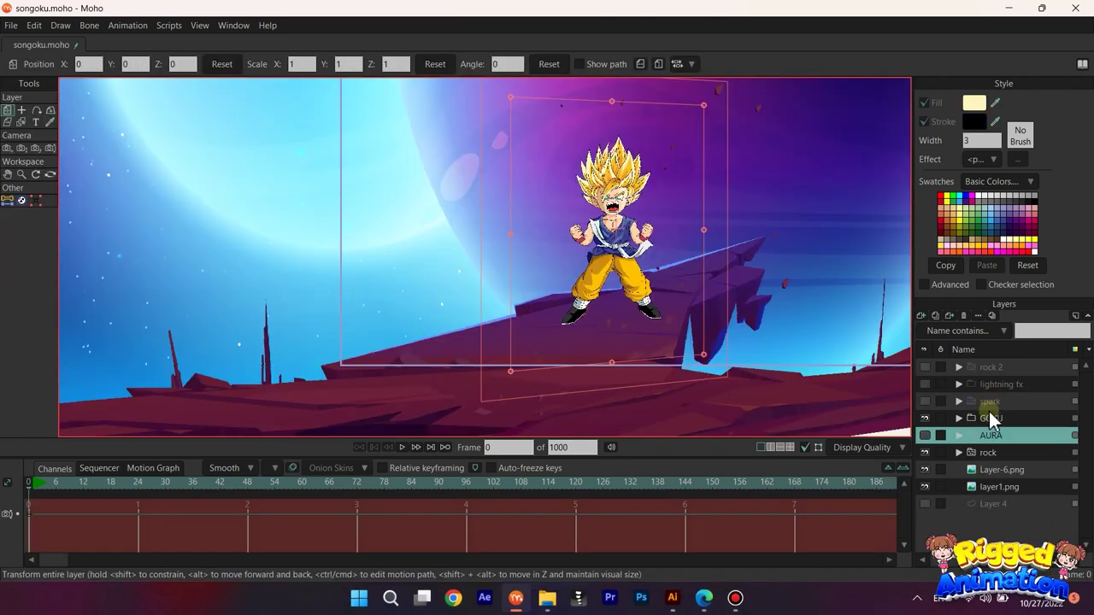
Step: Duplicate the GOKU group and place the GOKU 2 copy directly below the original in the layer order
click(991, 417)
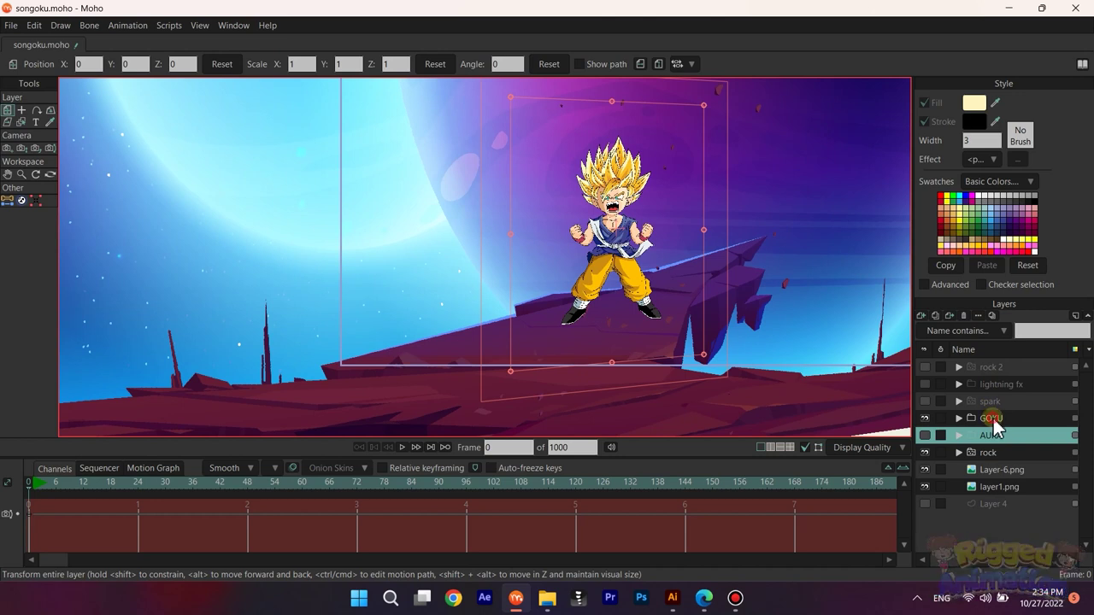
click(936, 314)
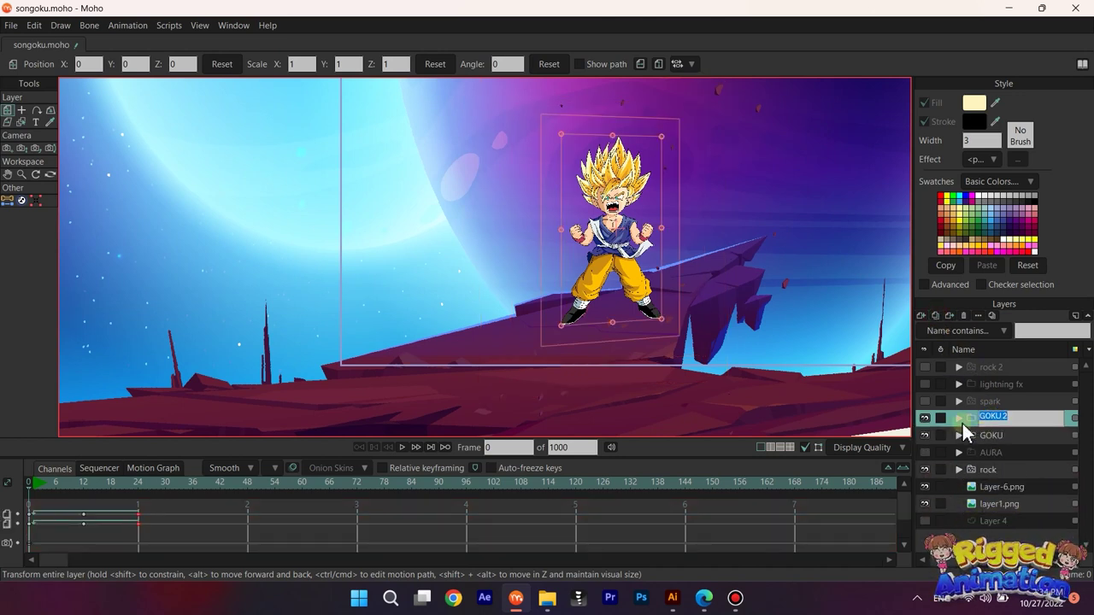
click(951, 419)
drag(1000, 446, 1002, 445)
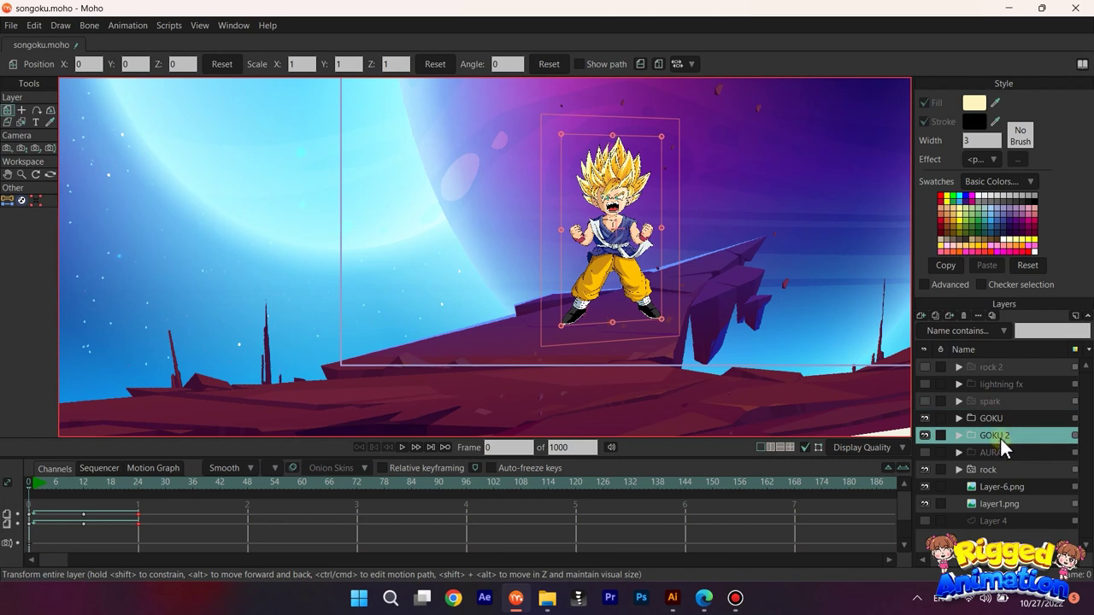
click(50, 110)
scroll(611, 235, up, 2)
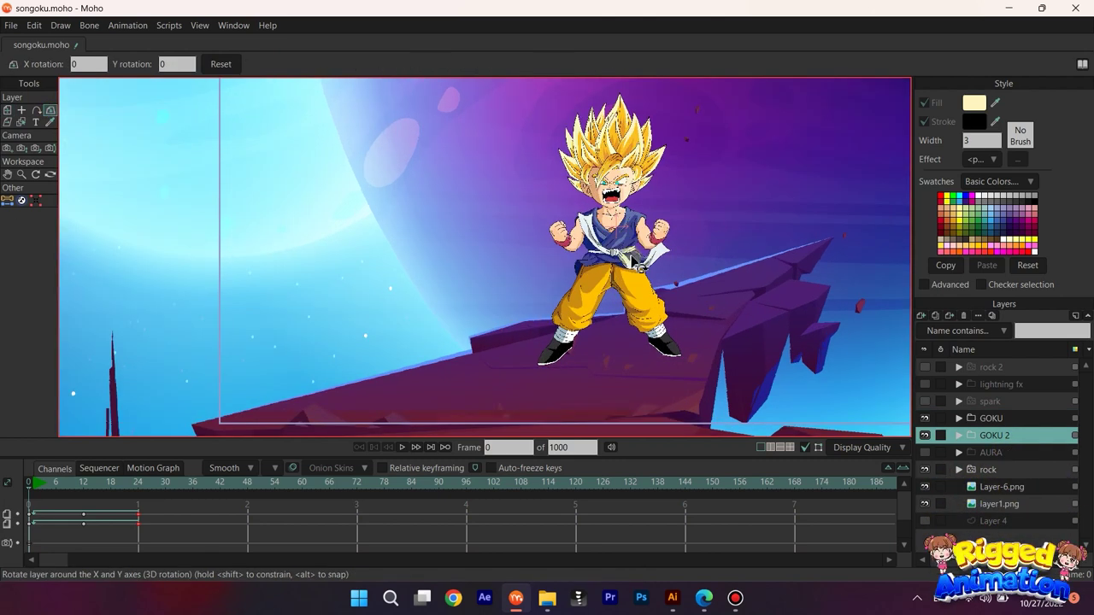
drag(578, 203, 606, 220)
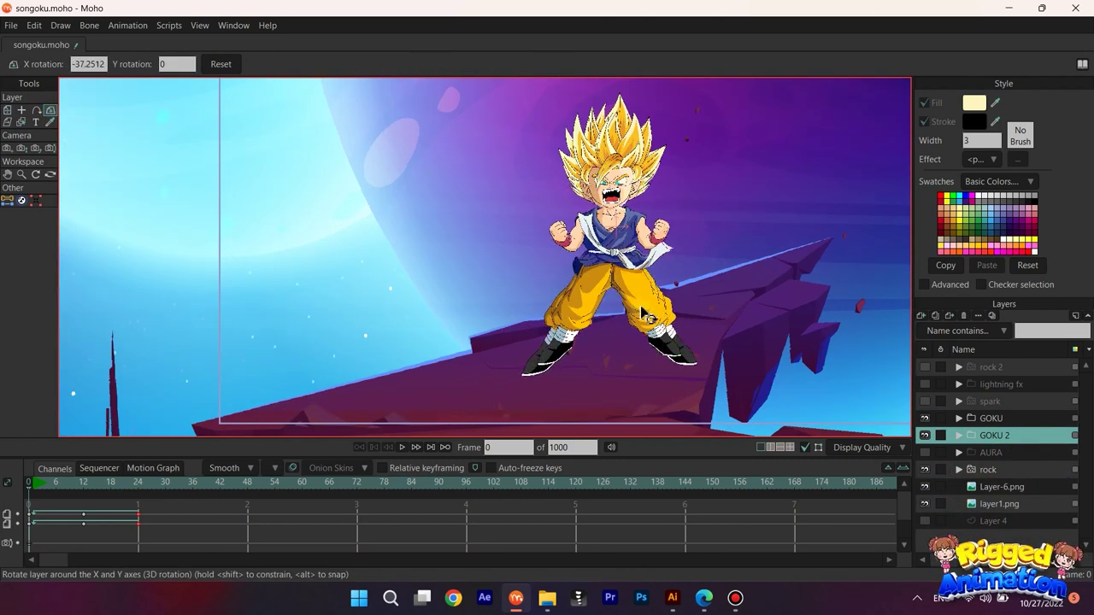
key(ctrl+z)
Step: Set the GOKU 2 origin between the character's feet and rotate the layer about -98.67 degrees around X to lay it on the ground
key(0)
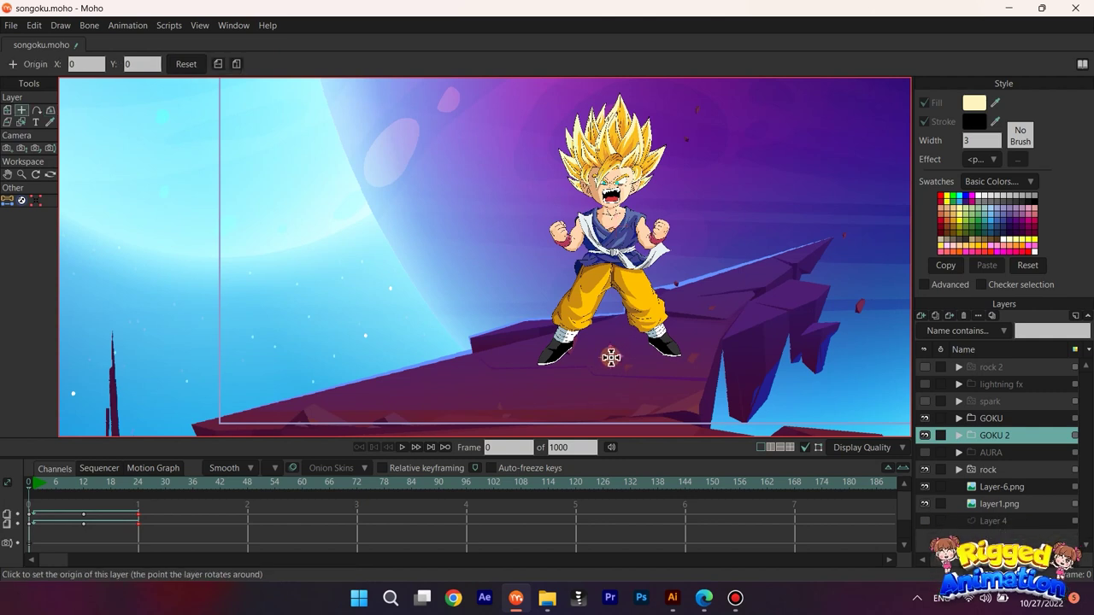
click(611, 358)
key(m)
click(51, 111)
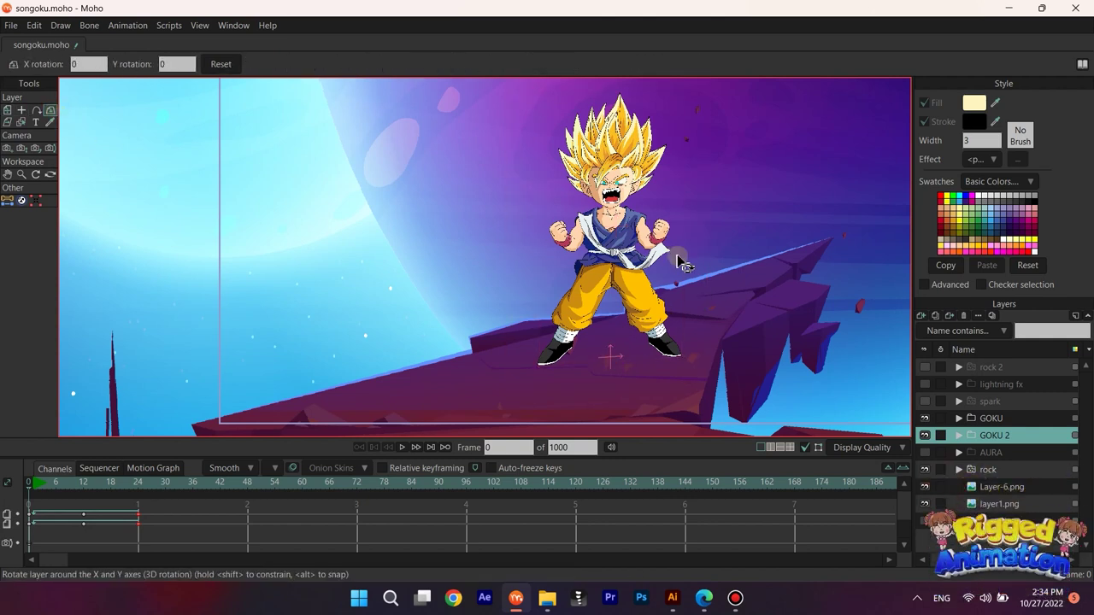
drag(611, 242, 646, 139)
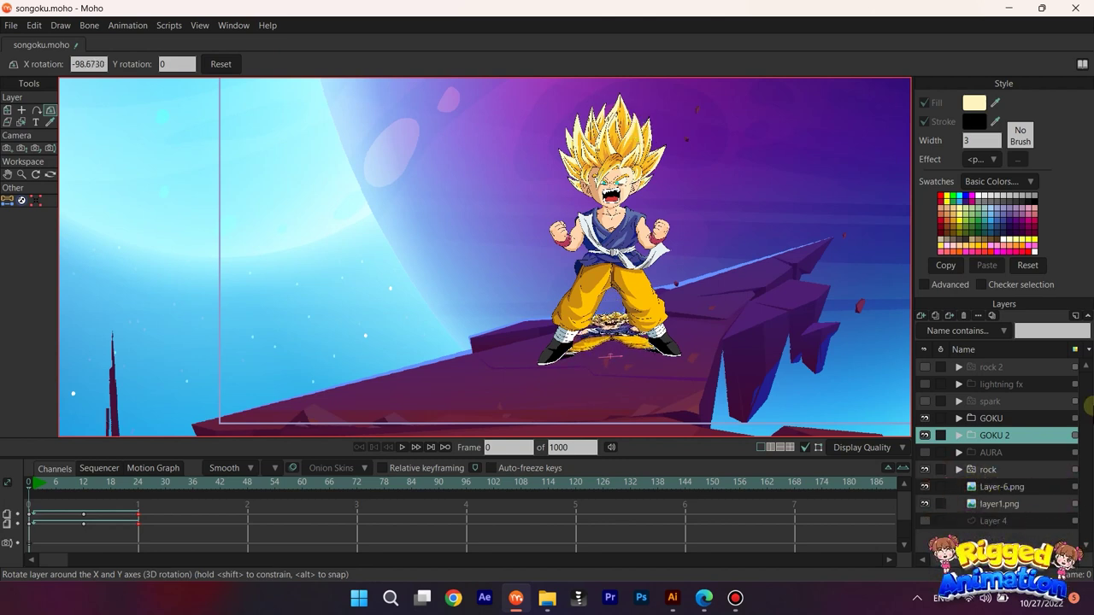
Step: Open the AURA L subgroup inside the AURA group and copy the brush artwork from its AURA vector layer
click(991, 418)
key(space)
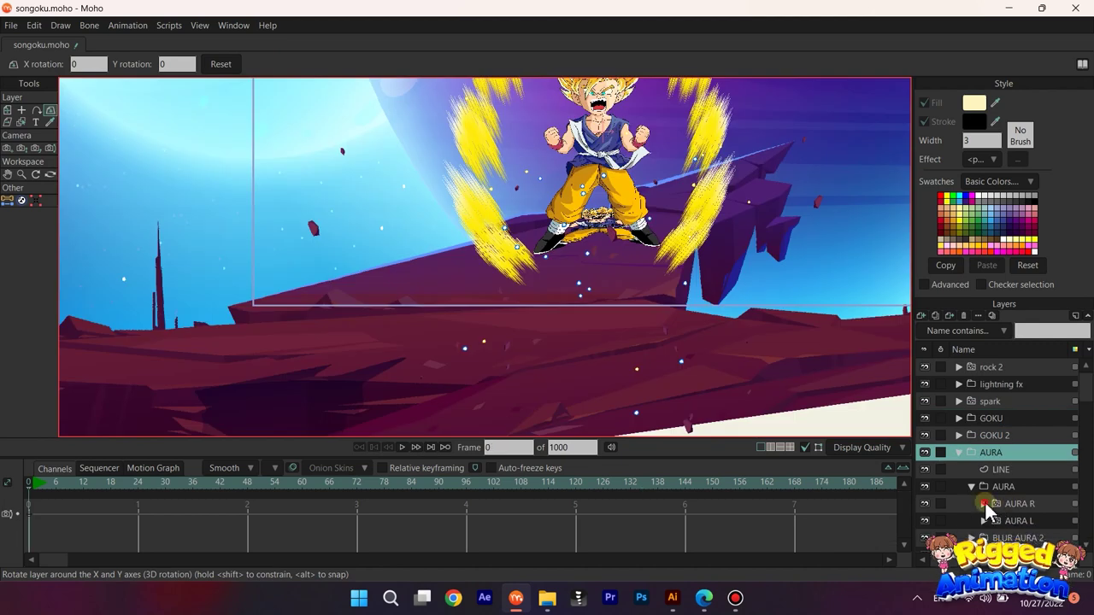
click(984, 522)
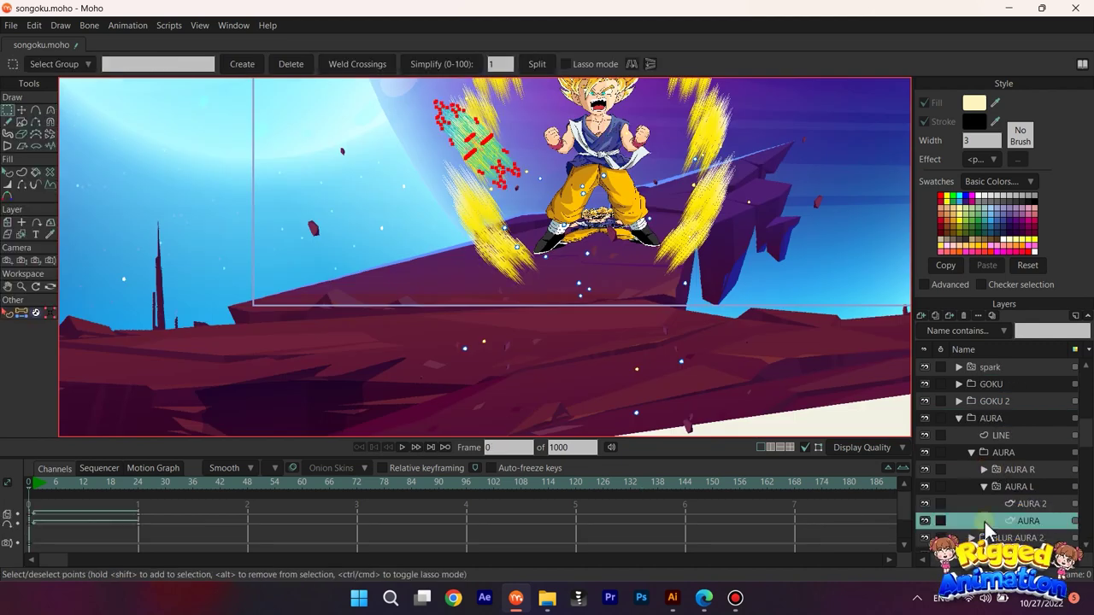
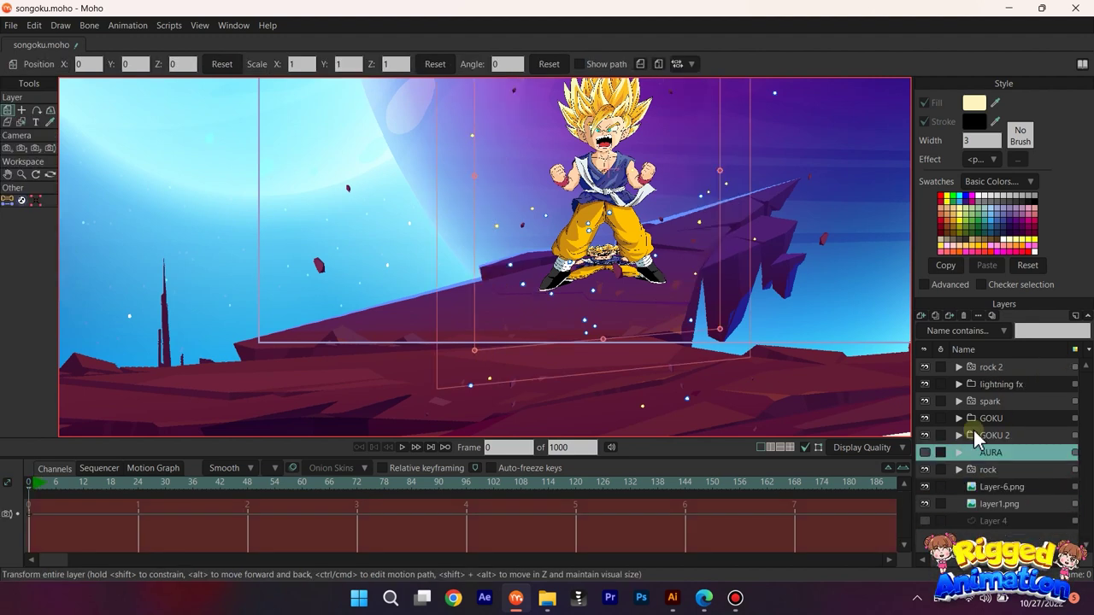
Step: Create a vector layer named aura above GOKU and paste the copied aura artwork into it
click(991, 418)
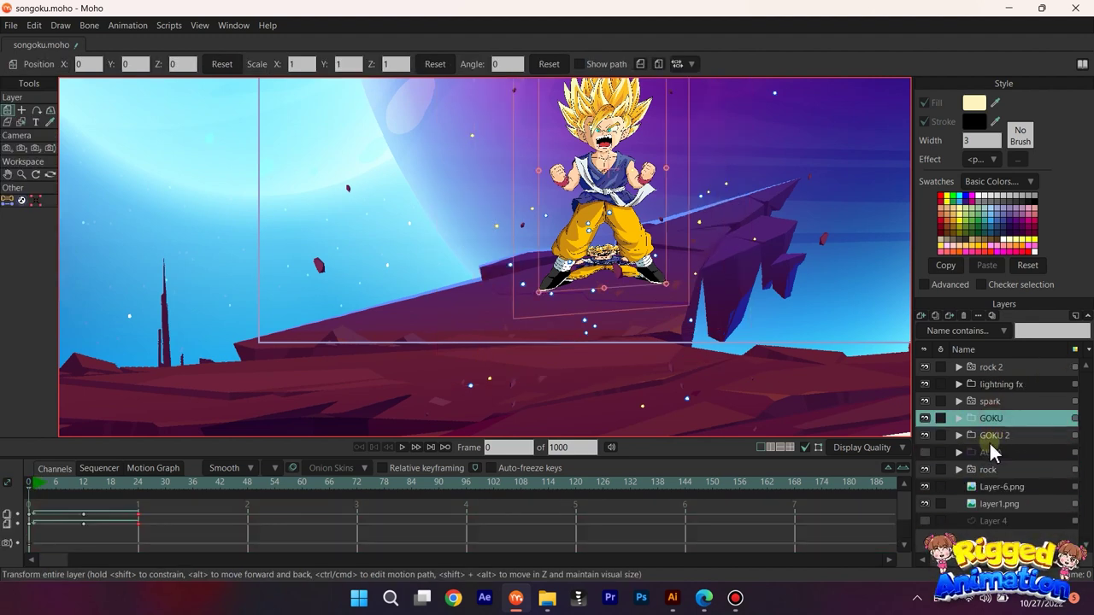
click(921, 316)
click(940, 330)
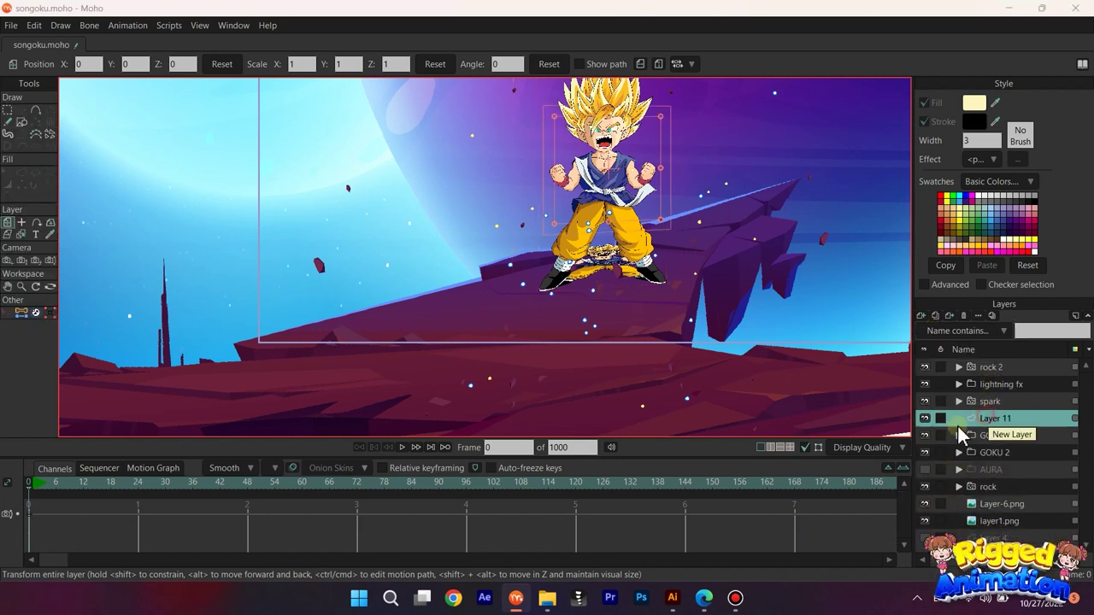
double_click(989, 418)
text(aura)
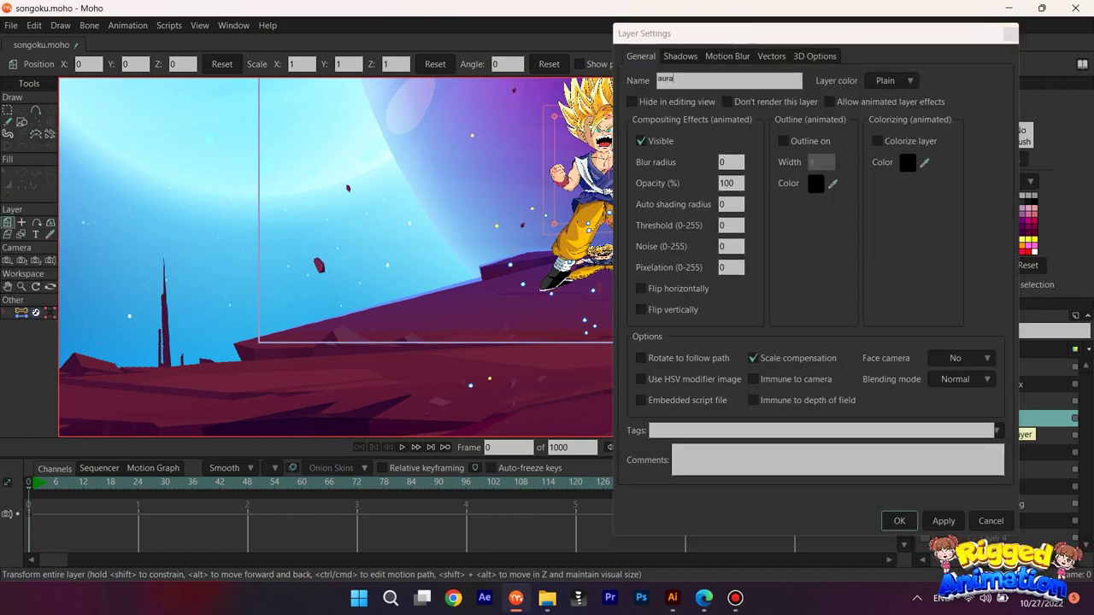
key(Return)
key(t)
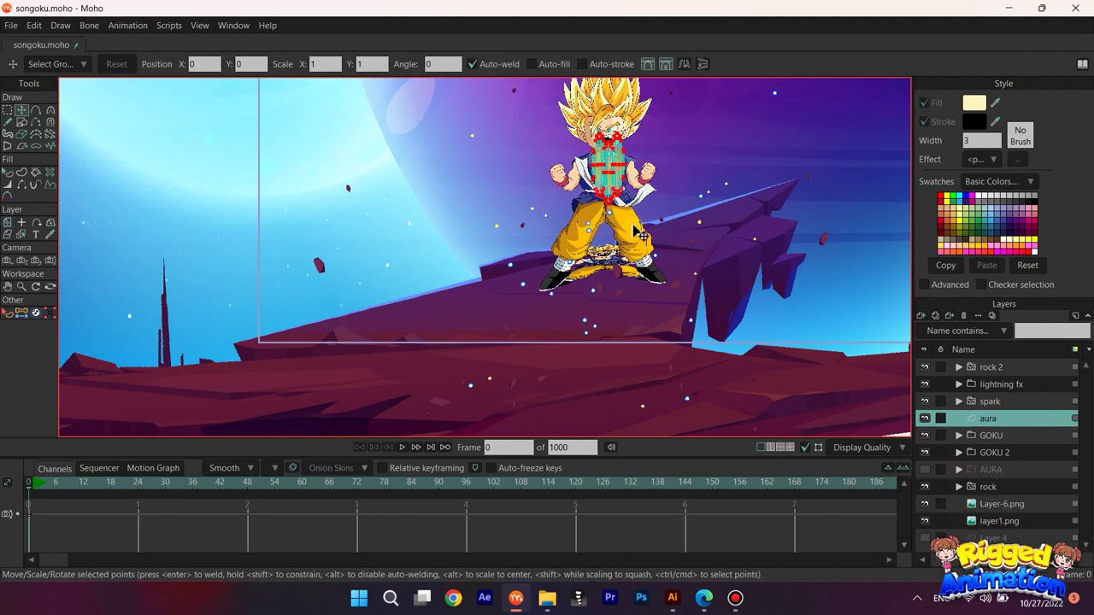
Step: Rotate the aura layer to -180 degrees and move it down between Goku's legs
key(0)
scroll(620, 171, up, 5)
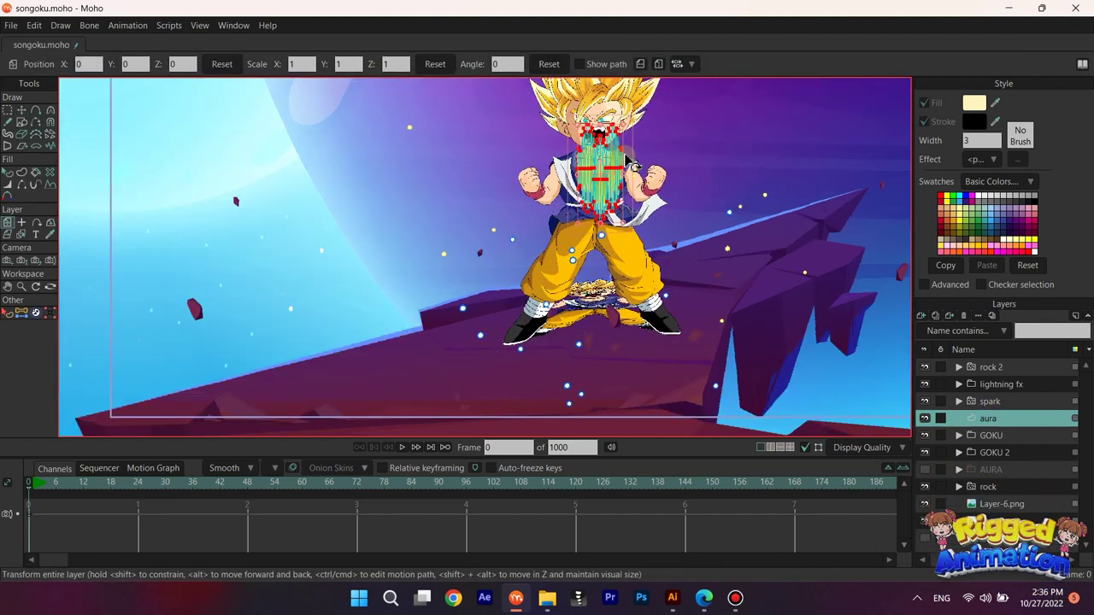
drag(630, 146, 506, 229)
scroll(600, 201, down, 4)
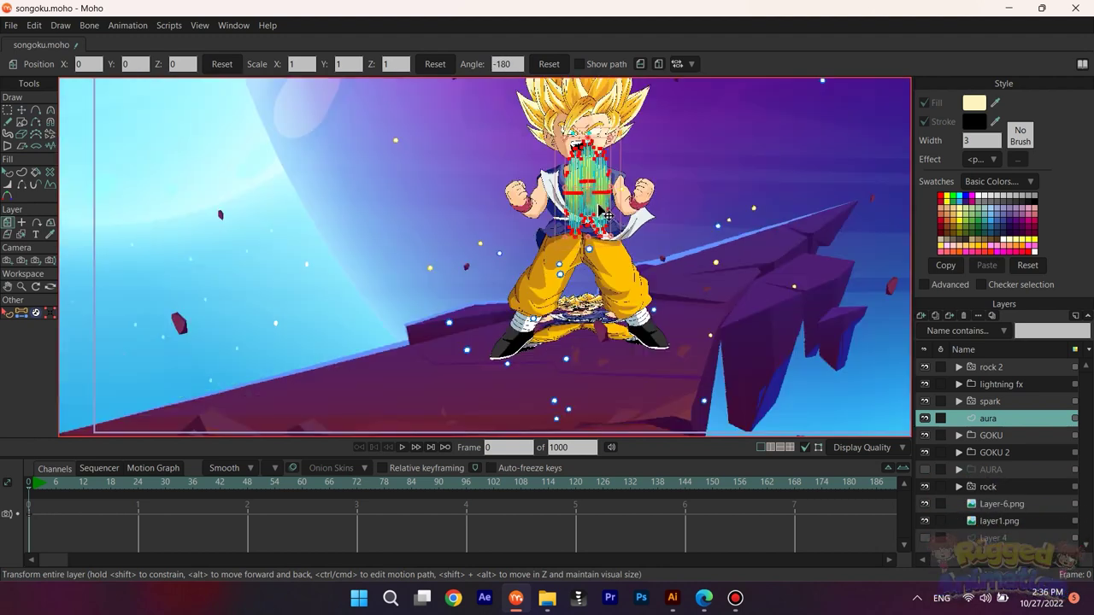
drag(601, 198, 585, 294)
key(t)
Step: Add a particle layer above the aura vector layer, put the aura layer inside it and name the particle layer aura
right_click(992, 419)
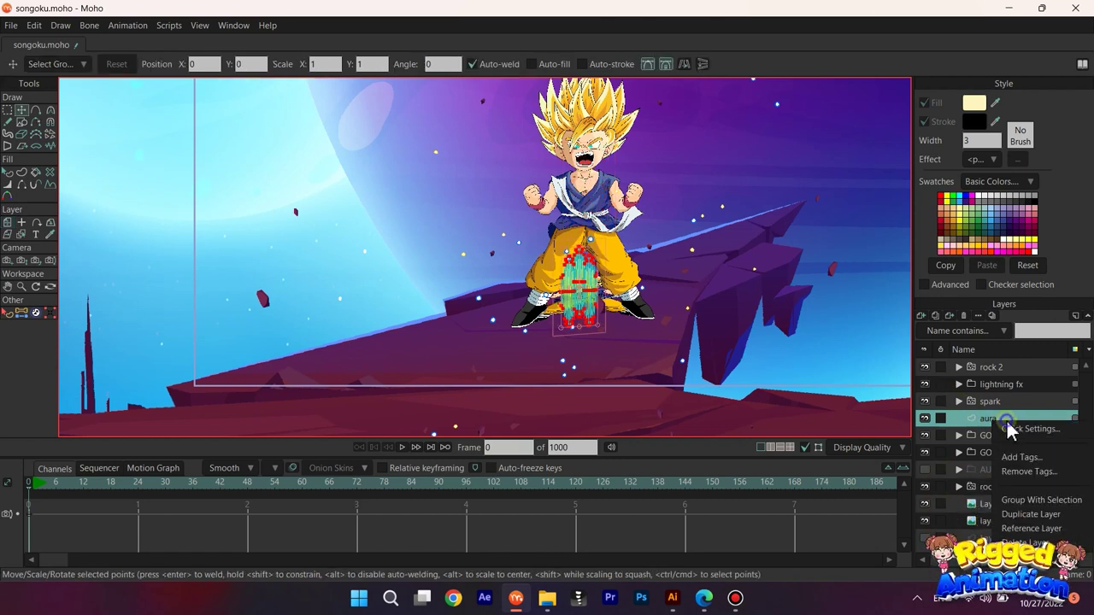
click(921, 315)
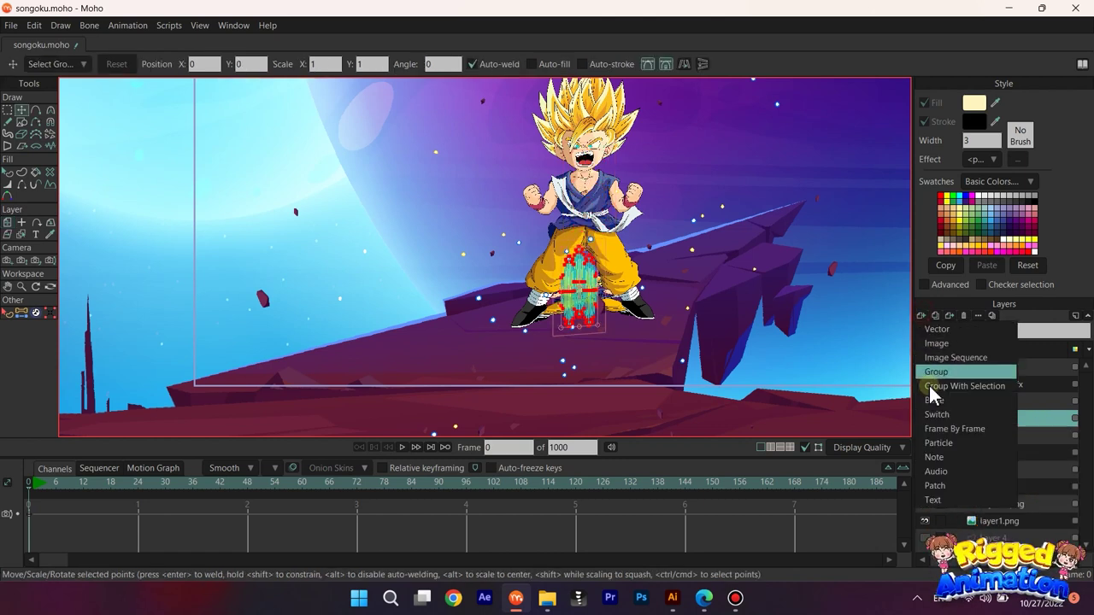
click(973, 441)
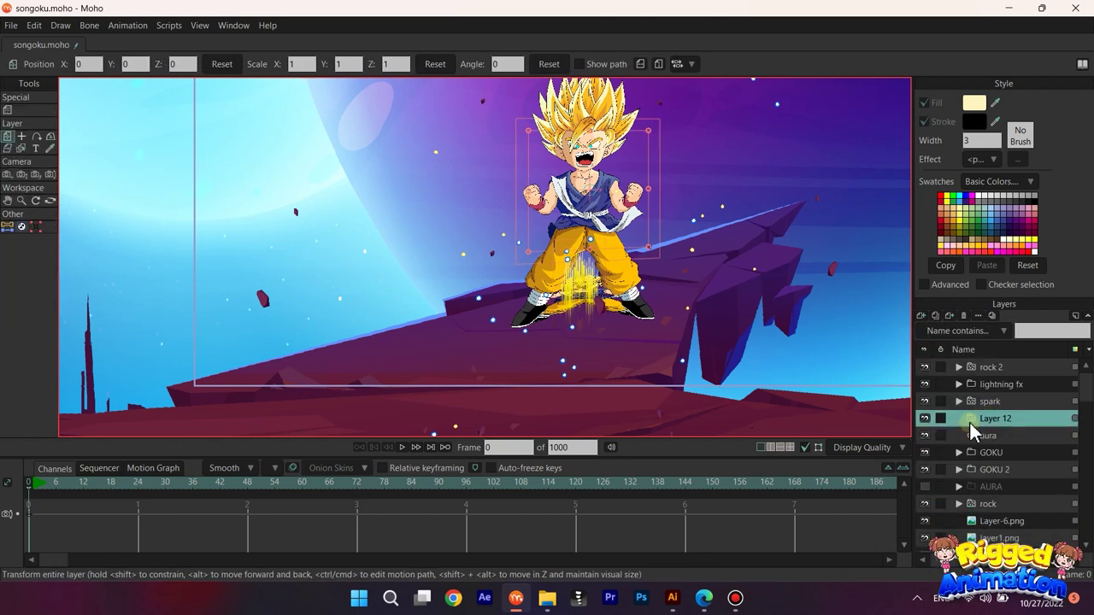
click(988, 438)
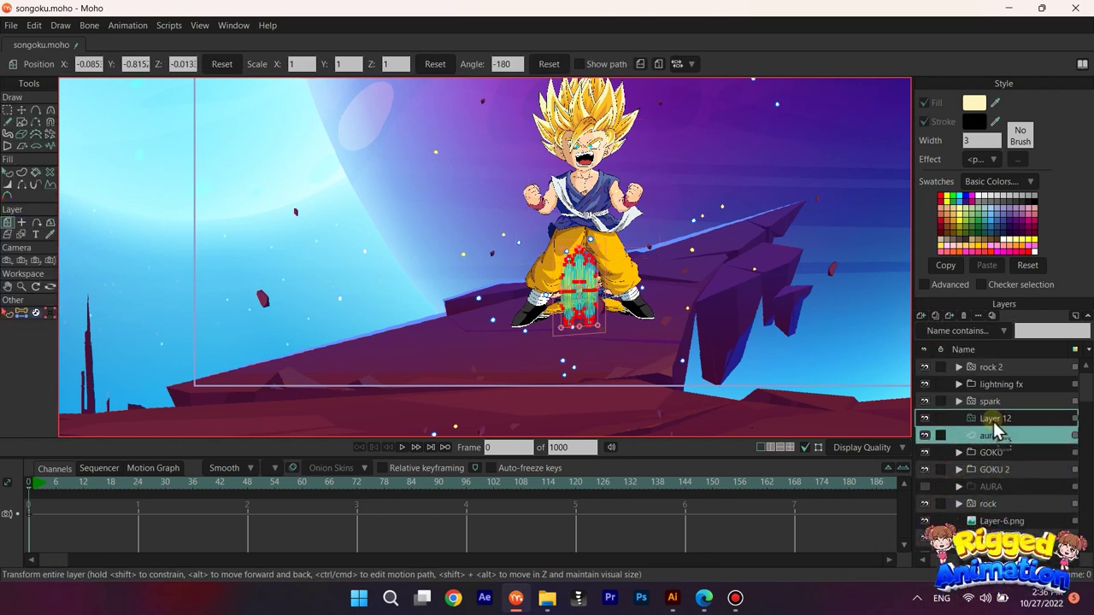
click(988, 420)
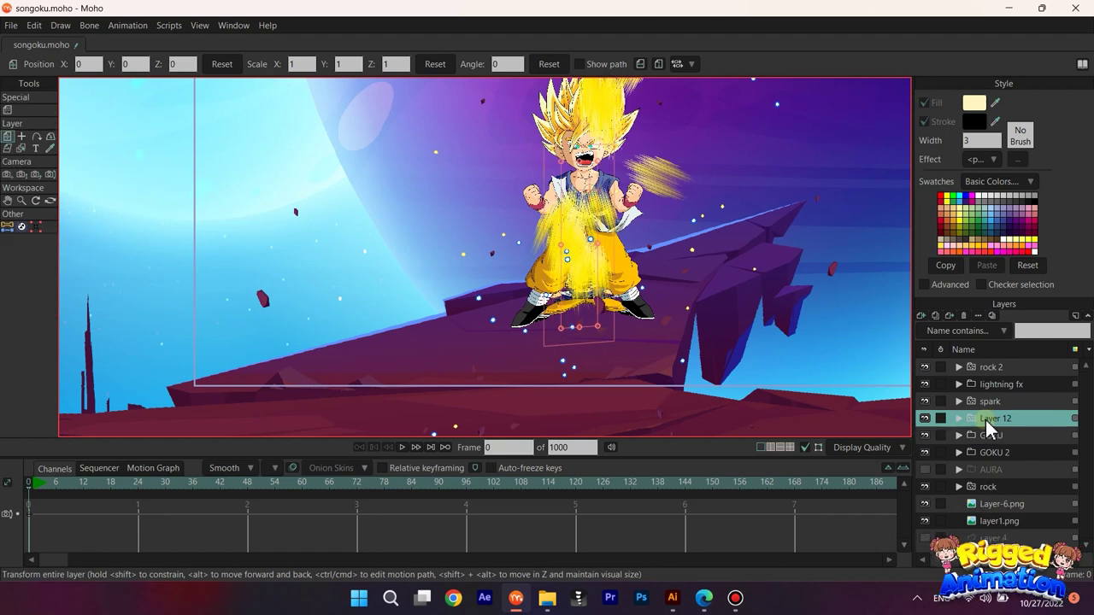
double_click(998, 424)
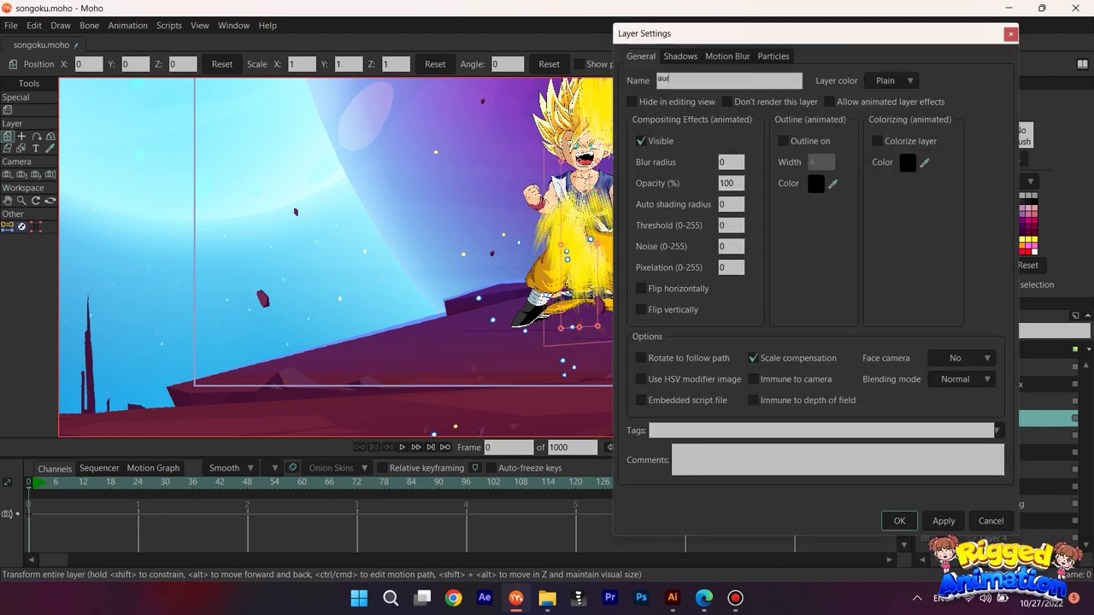
text(aura)
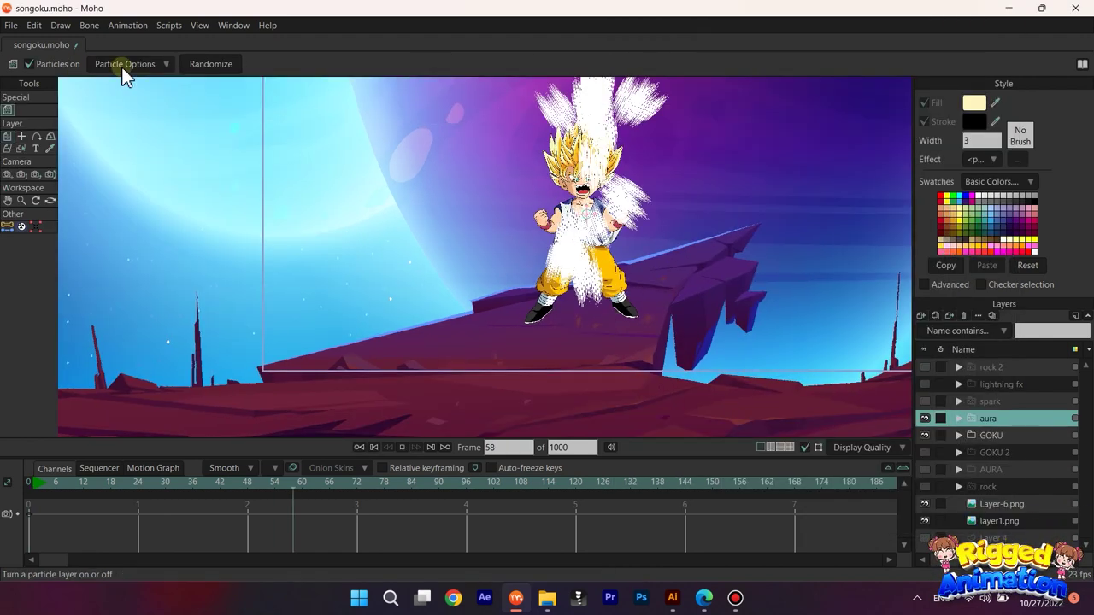
Step: Set both the particle count and the preview particles of the aura particle layer to 10
click(123, 67)
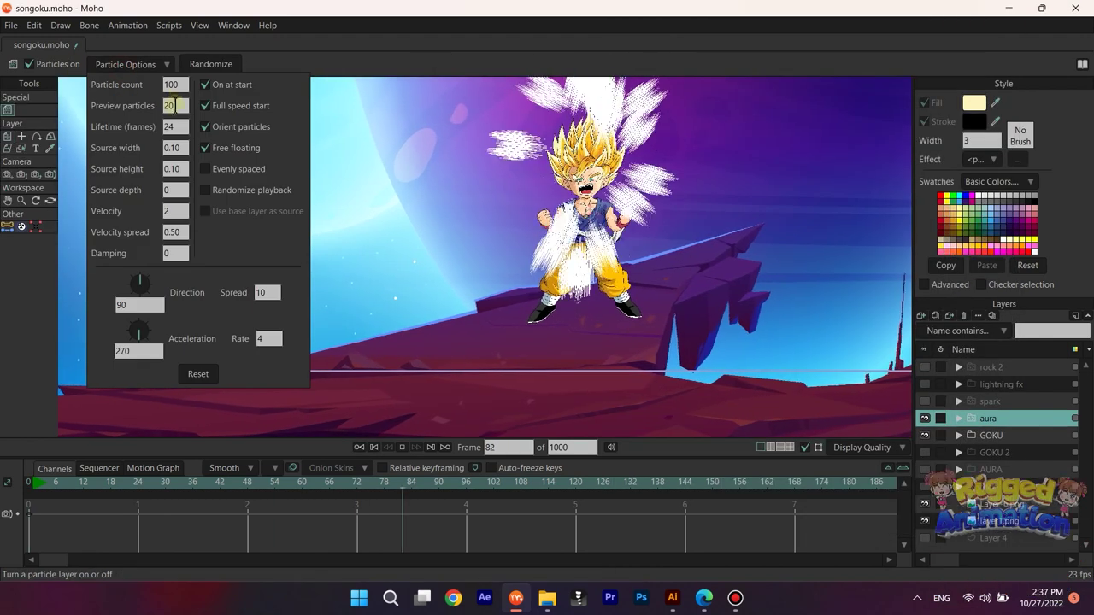
text(10)
key(Tab)
text(1)
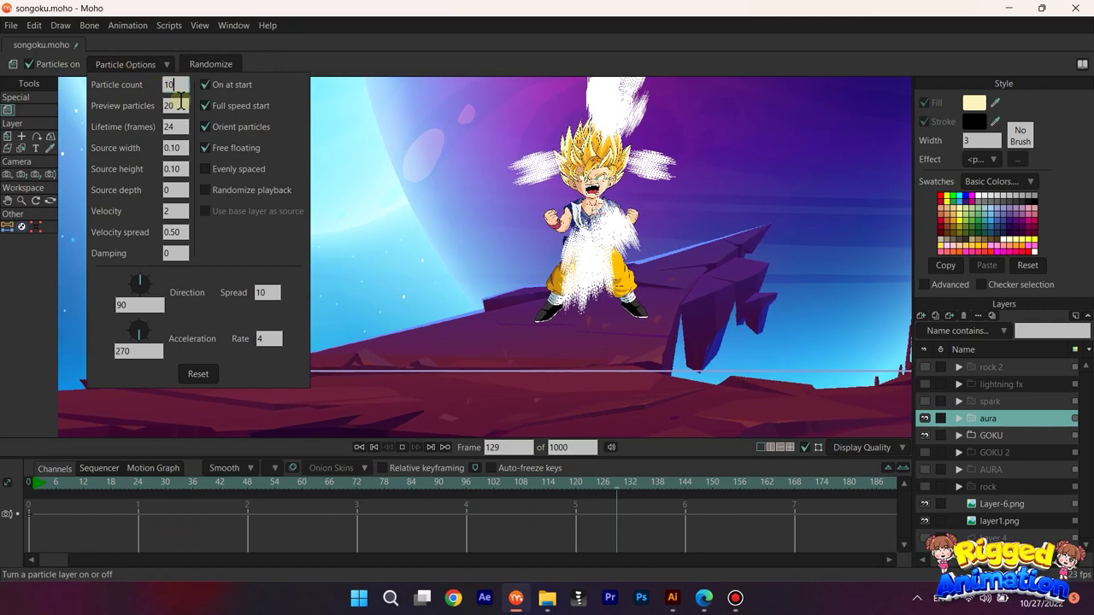
text(0)
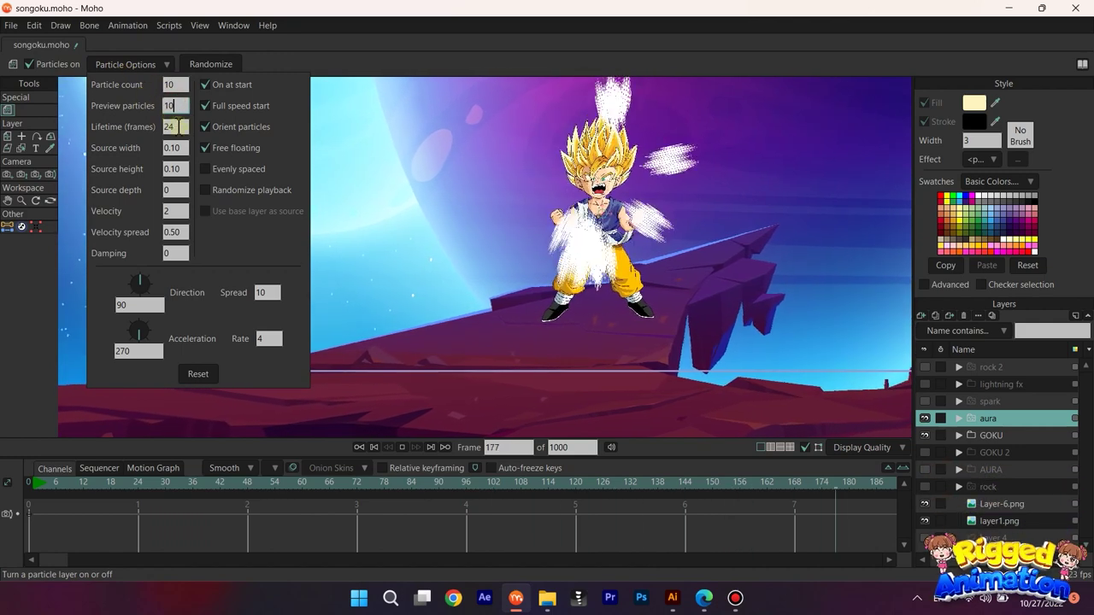
Step: Set the aura particles' velocity, velocity spread, direction, spread, acceleration and acceleration rate all to 0
click(175, 148)
click(175, 168)
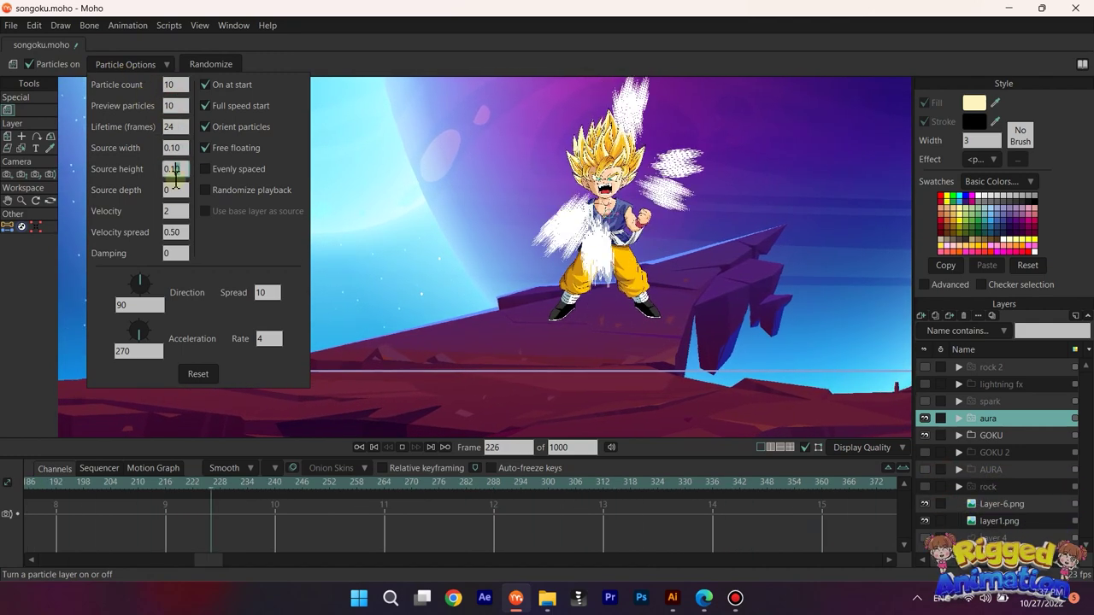
click(167, 211)
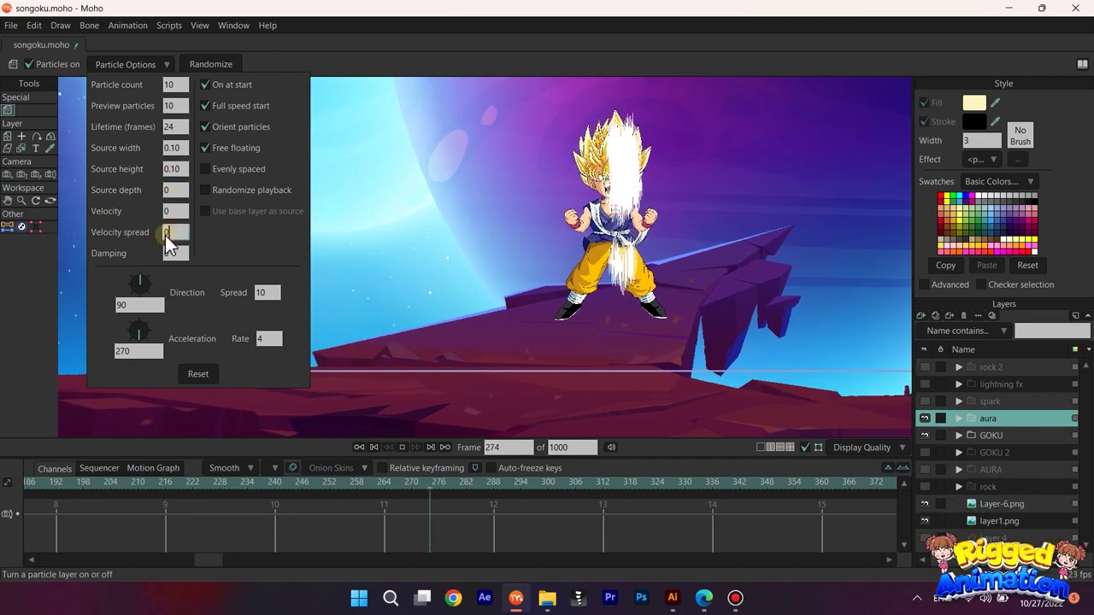
click(269, 338)
text(0)
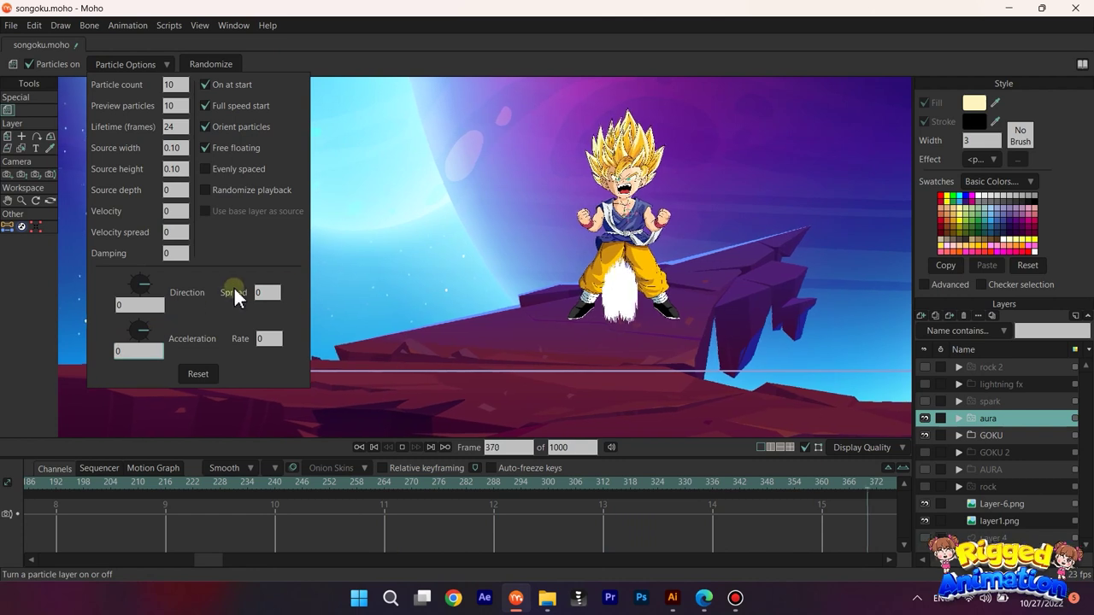
Step: Set the aura particles' source width to 1.35, source height to 0, acceleration rate to 4.25, and direction and acceleration angles to 90
click(180, 149)
scroll(184, 149, up, 5)
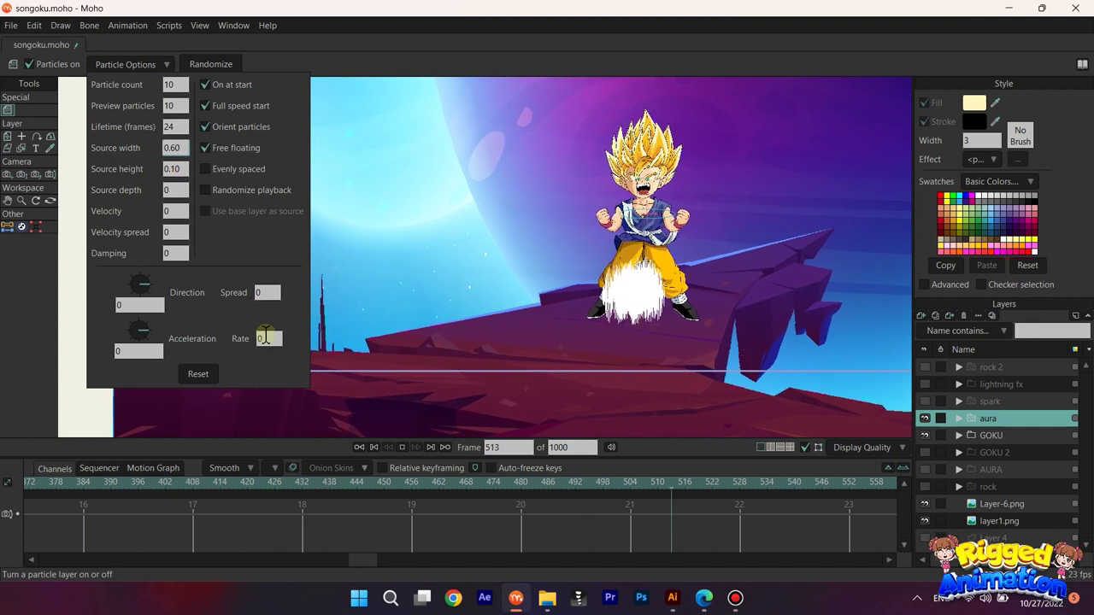
scroll(272, 341, up, 5)
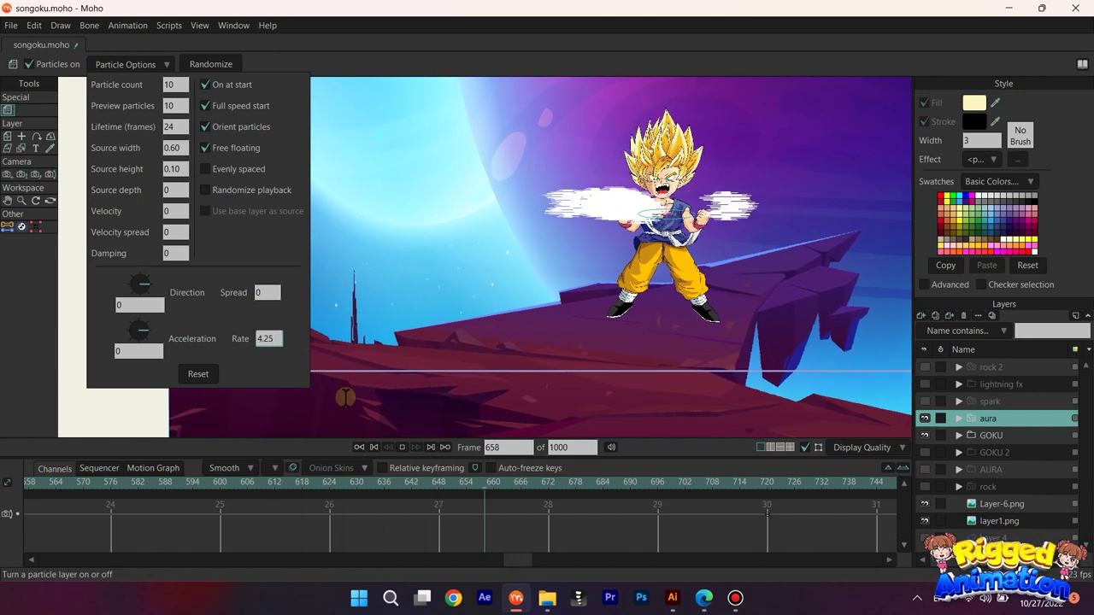
click(140, 276)
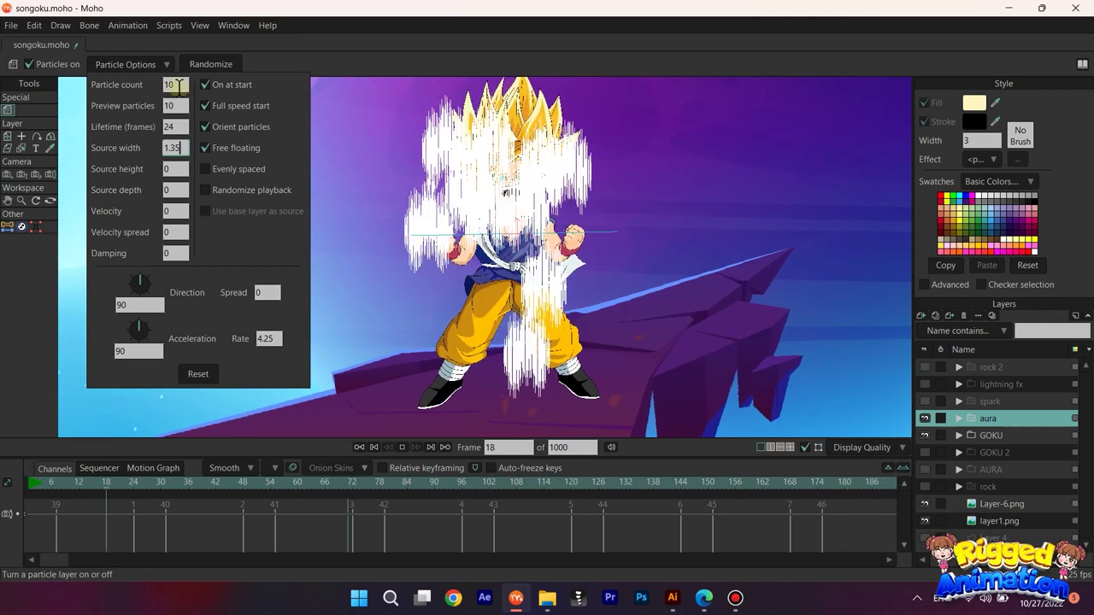
Step: Reduce the particle count and preview particles to 5 and enable randomized playback for the aura particles
drag(180, 86, 145, 96)
text(55)
key(Tab)
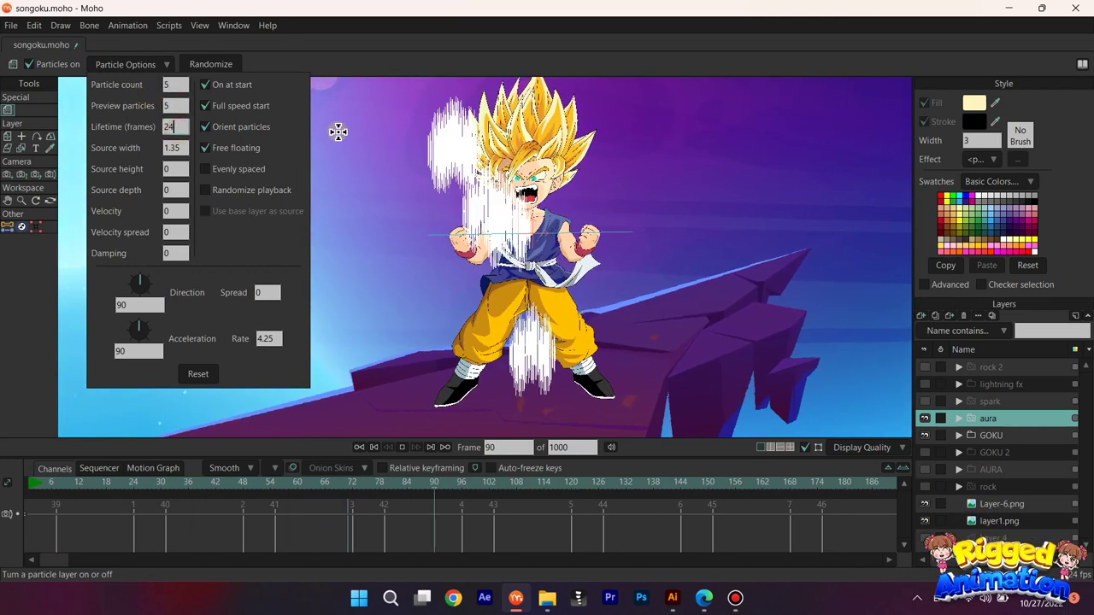
click(205, 189)
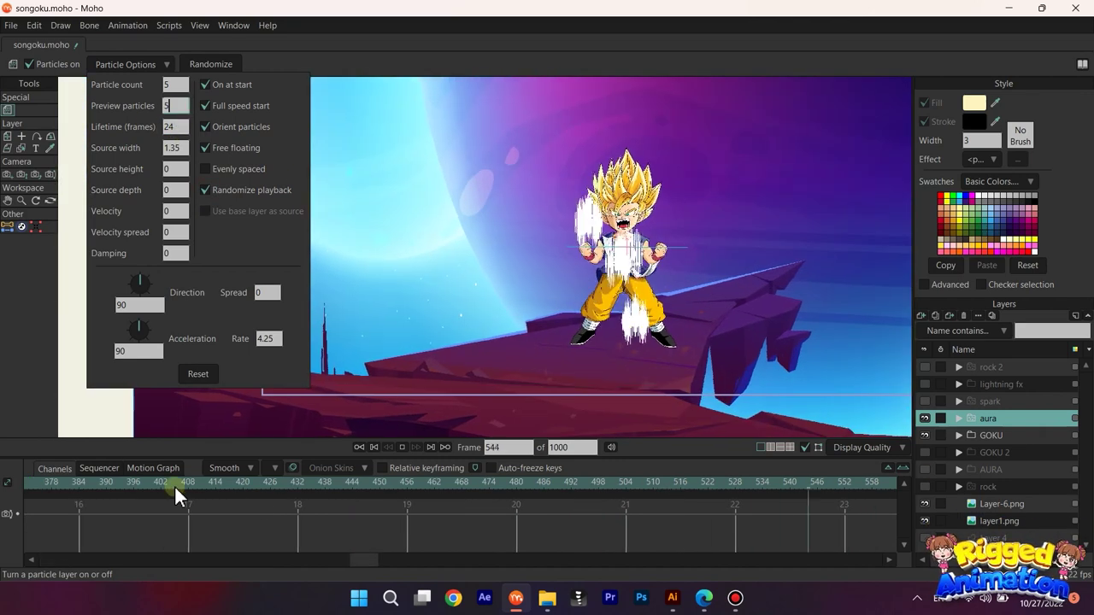
Step: Play the animation from the start of the timeline to check the aura particles around Goku
drag(175, 486, 3, 494)
drag(338, 560, 96, 570)
click(95, 562)
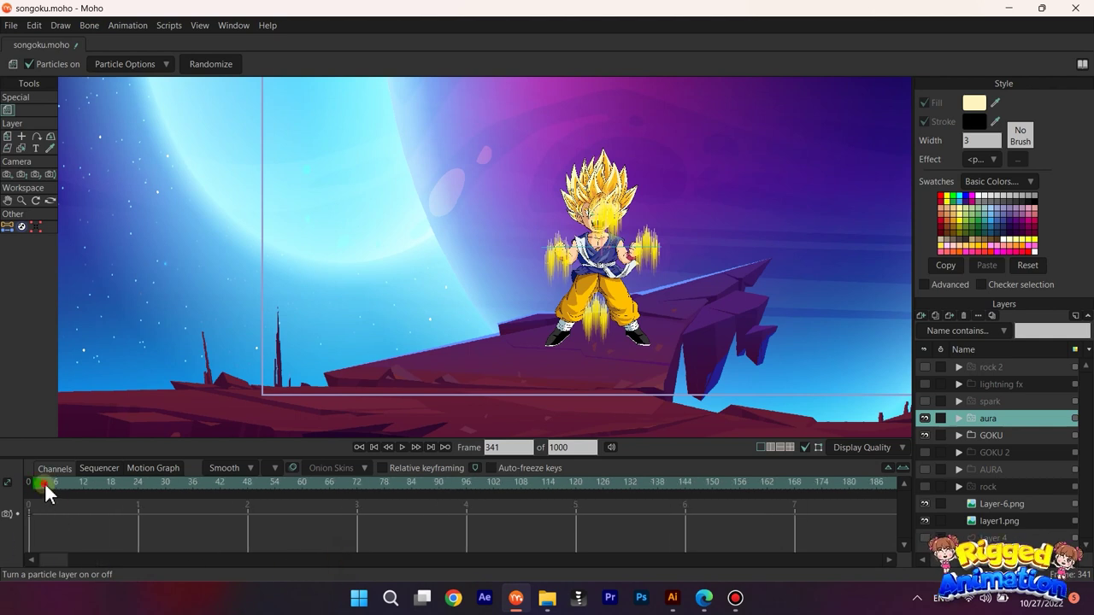
drag(44, 484, 89, 488)
scroll(557, 275, up, 3)
key(space)
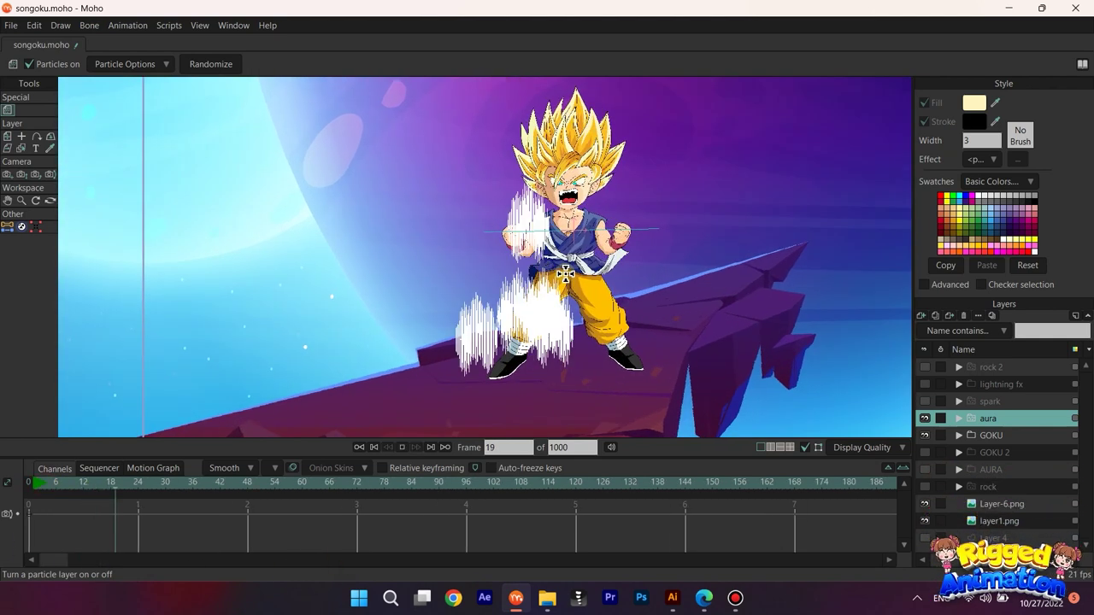
key(space)
Step: Duplicate the aura particle layer, then allow animated layer effects on the copy, aura 2, and set its blur radius to 80
click(936, 316)
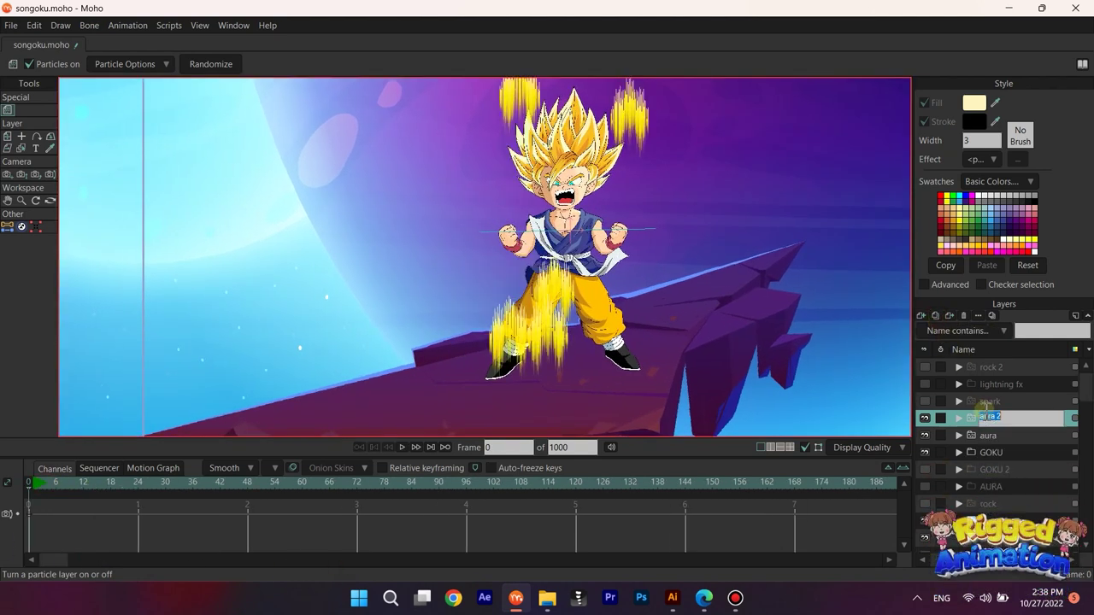
double_click(991, 434)
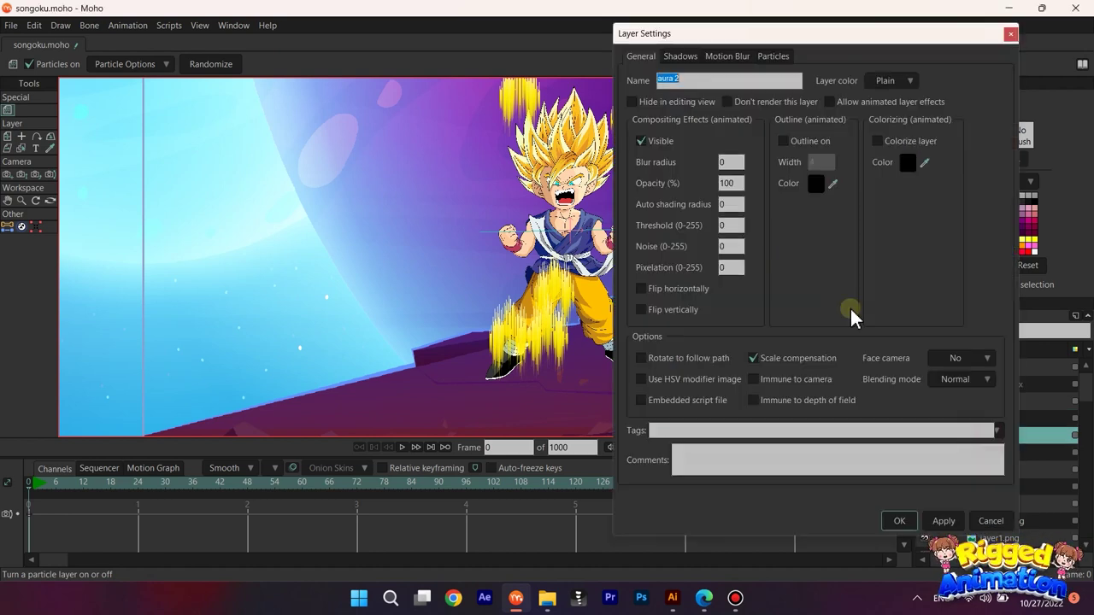
click(828, 101)
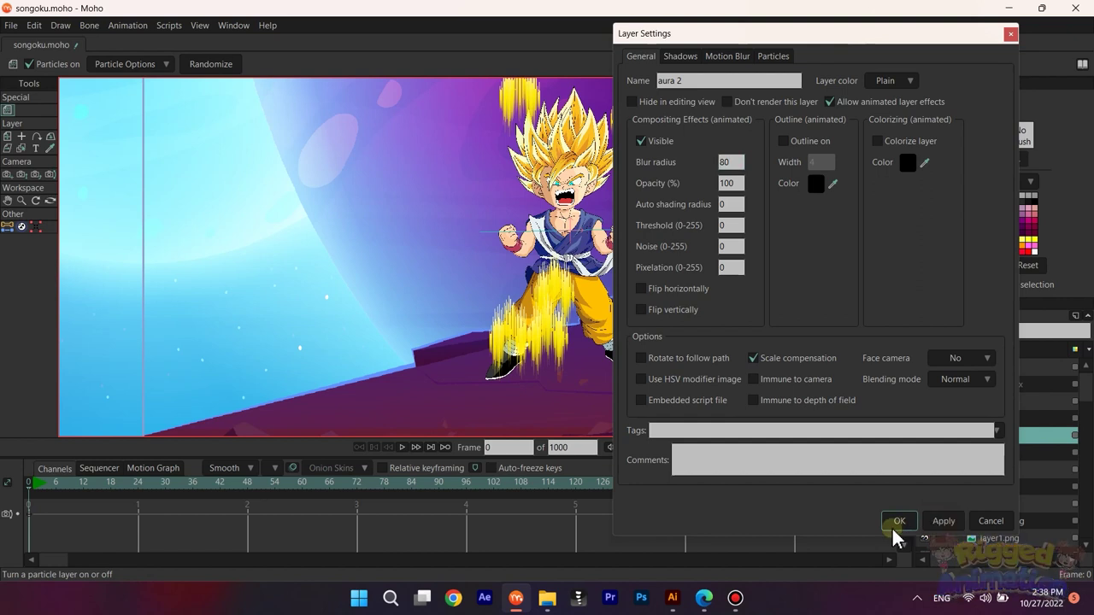
click(897, 522)
Step: Set the blending mode of the original aura layer to Linear Dodge (Add)
click(996, 419)
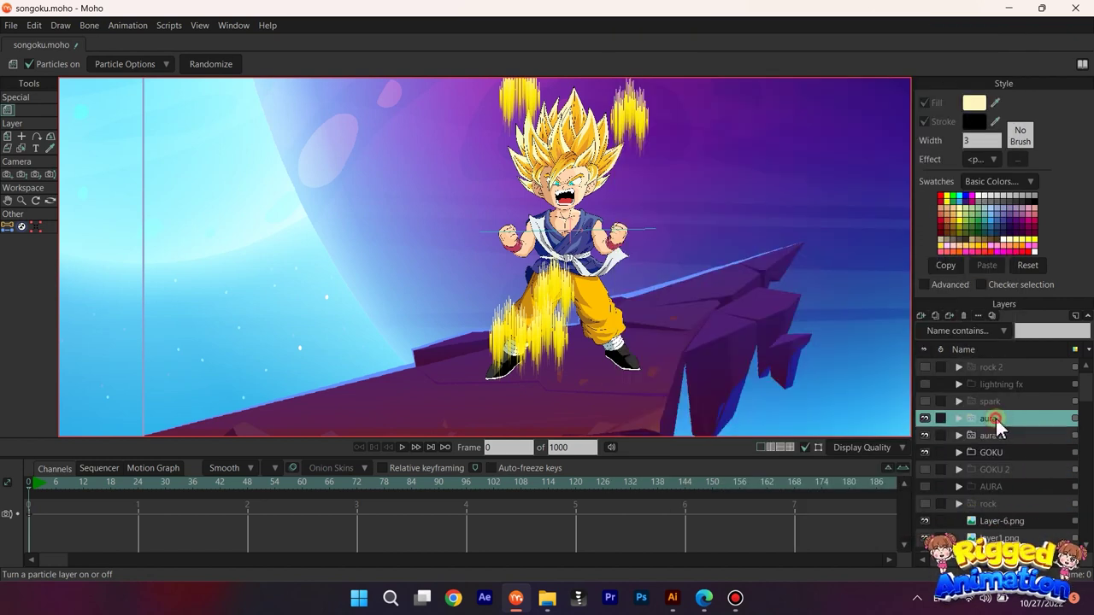
double_click(996, 418)
click(966, 379)
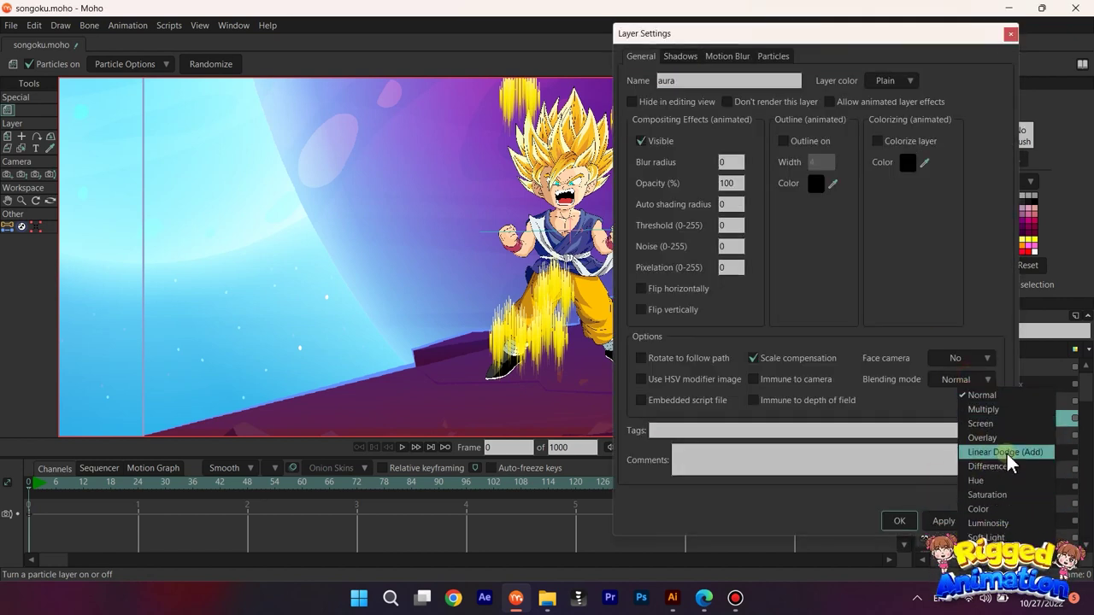
click(950, 514)
click(899, 520)
Step: Set the blending mode of the aura 2 layer to Linear Dodge (Add) and render the frame to check the glow
click(993, 439)
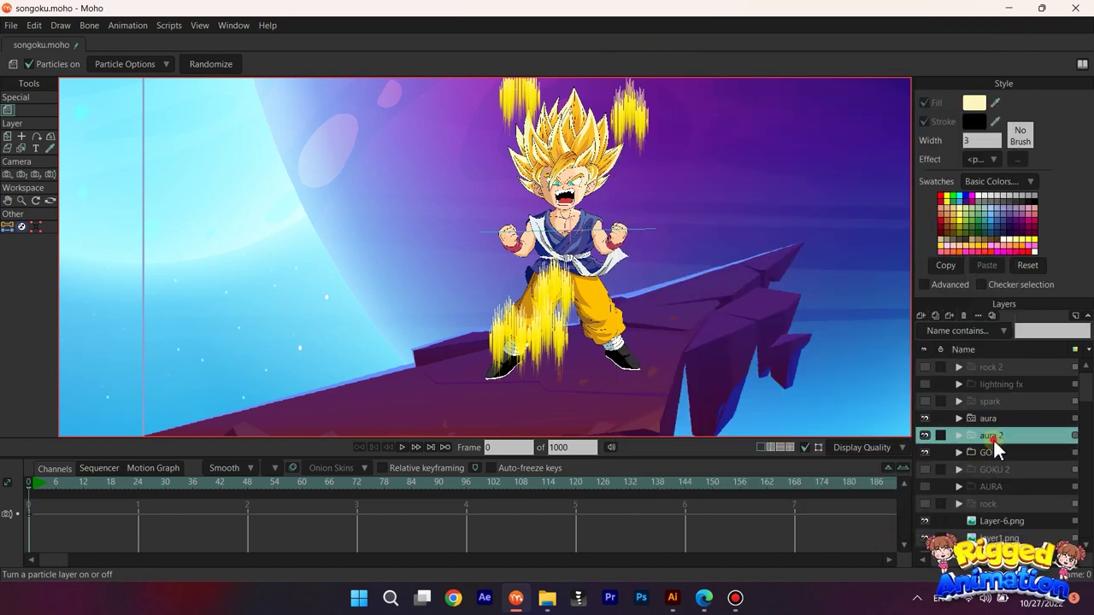
double_click(993, 439)
click(950, 383)
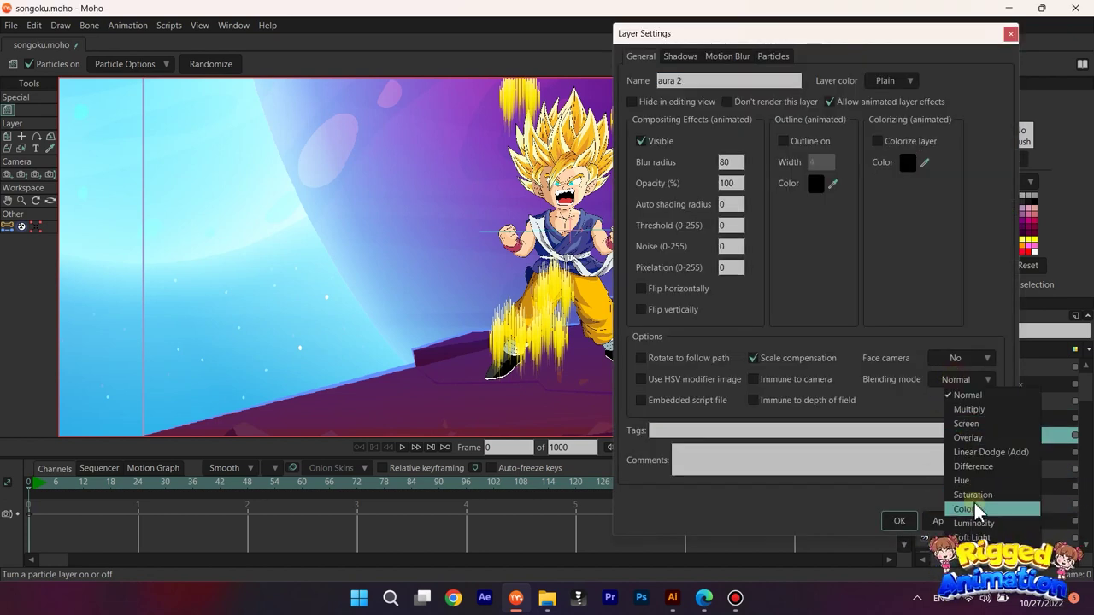
click(983, 452)
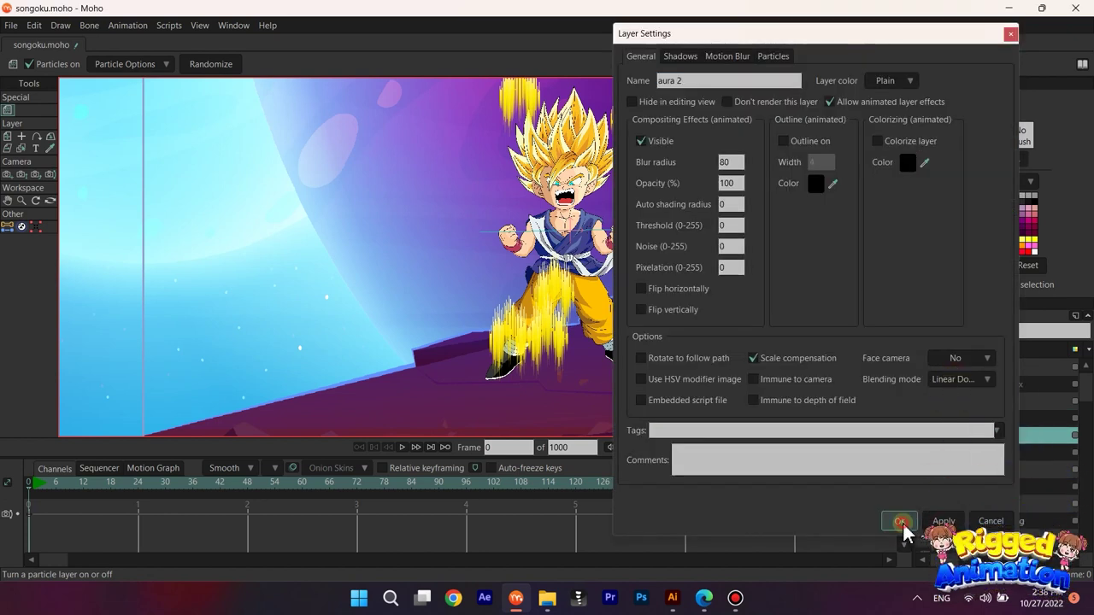
click(899, 520)
key(ctrl+r)
key(Escape)
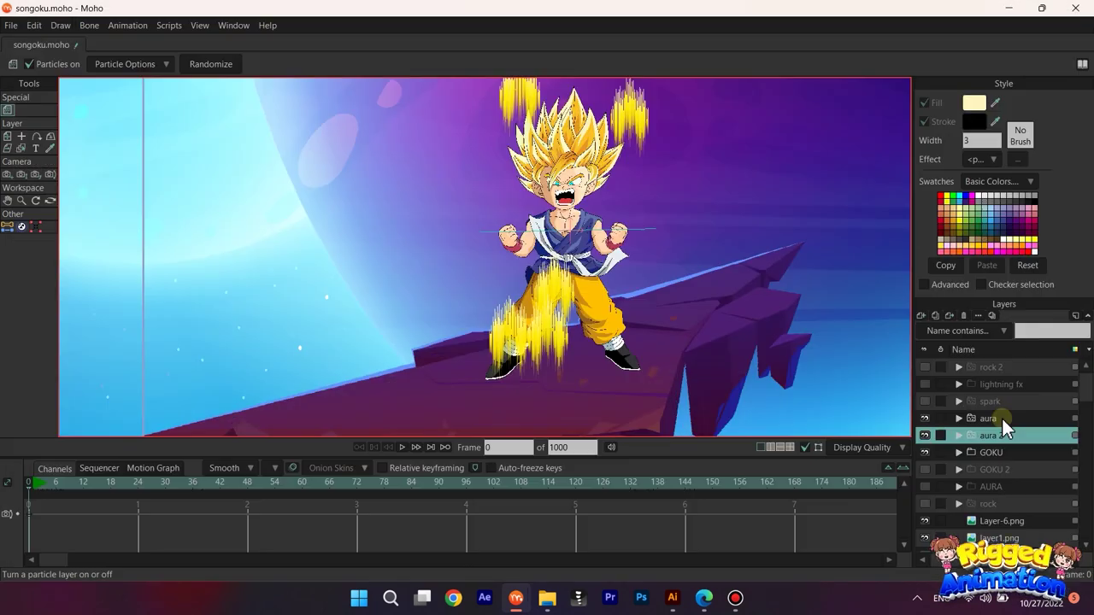
Step: Group the aura and aura 2 layers together in a new group layer
ctrl+click(1000, 418)
right_click(999, 430)
click(1036, 530)
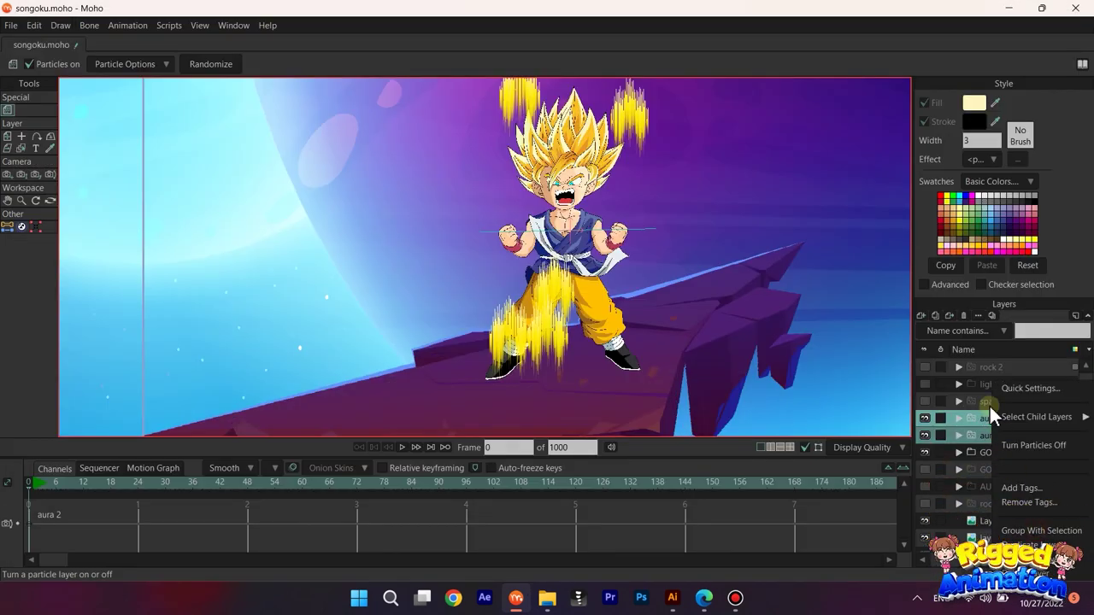
click(959, 419)
Step: Set the new aura group's blur radius to 10 and its opacity to 50%, and render the frame
double_click(995, 419)
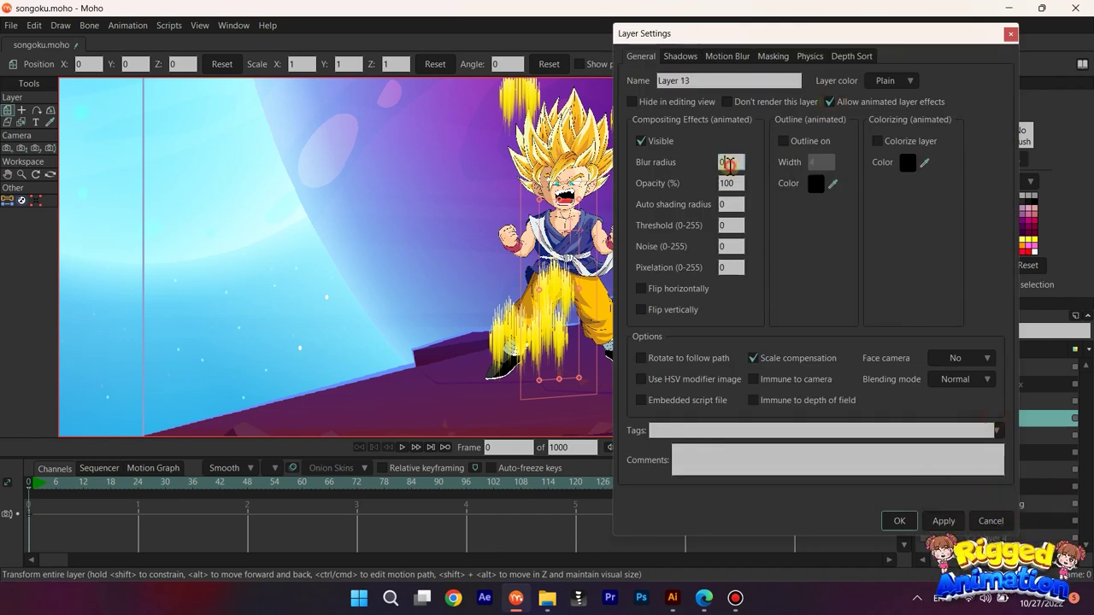
text(10)
key(Tab)
text(50)
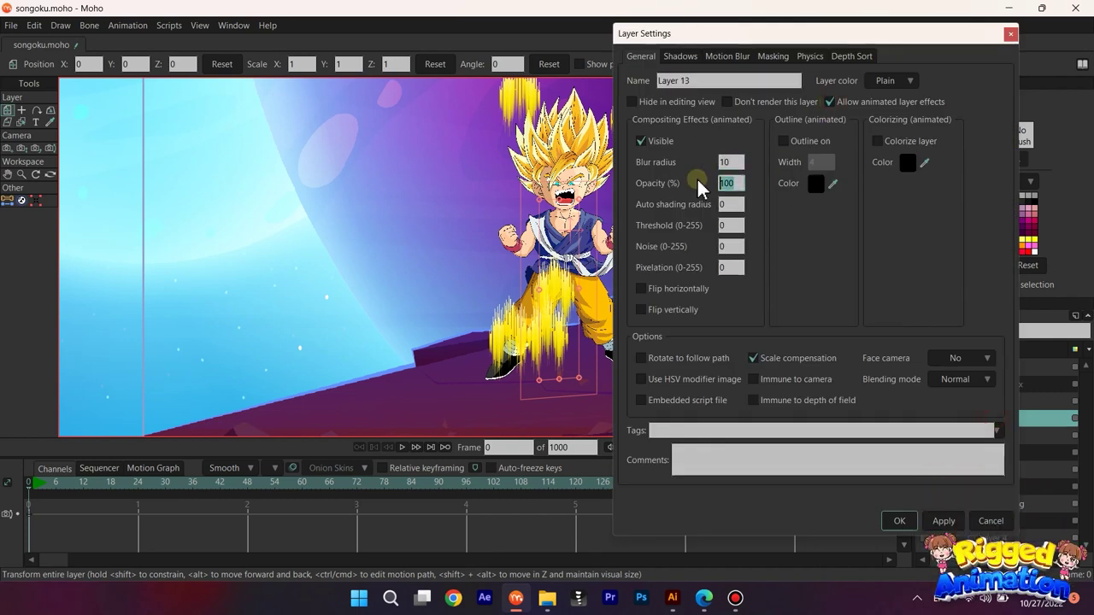
click(899, 520)
key(ctrl+r)
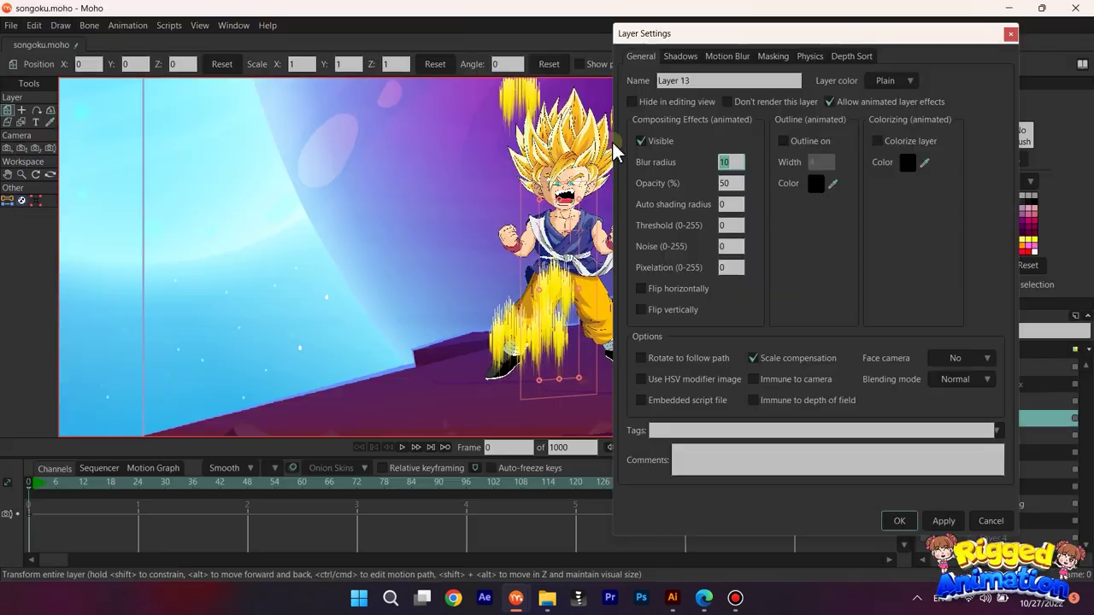
Step: Reduce the aura group's blur radius to 3 and render the frame again
text(3)
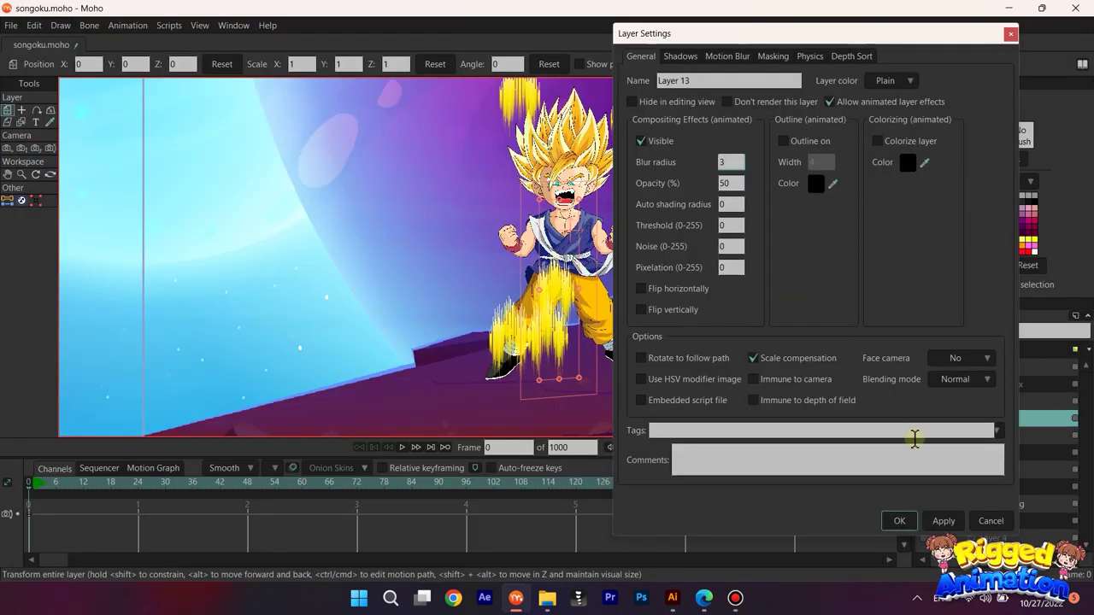
click(897, 522)
key(ctrl+r)
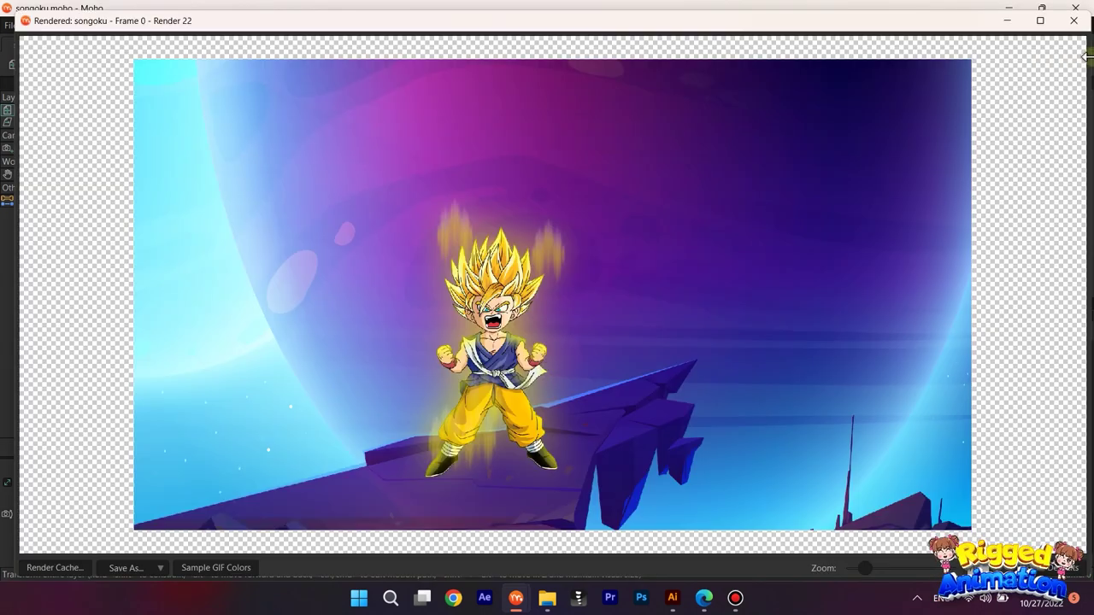
click(1074, 20)
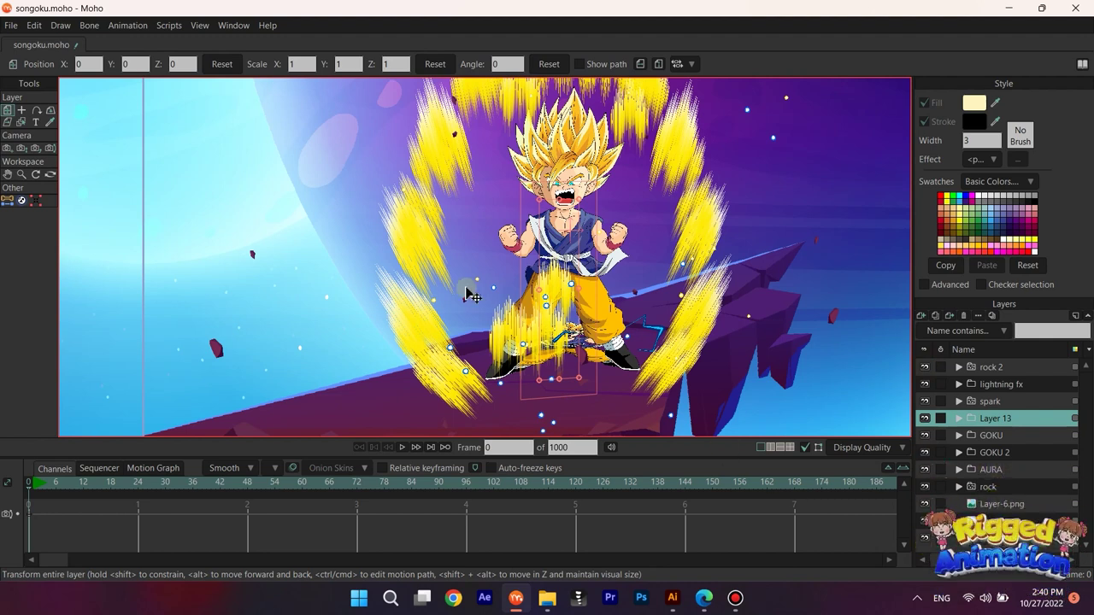
Step: Play back the full Goku scene with the aura, lightning, sparks and rocks visible to review the animation
scroll(465, 286, down, 1)
scroll(464, 317, down, 2)
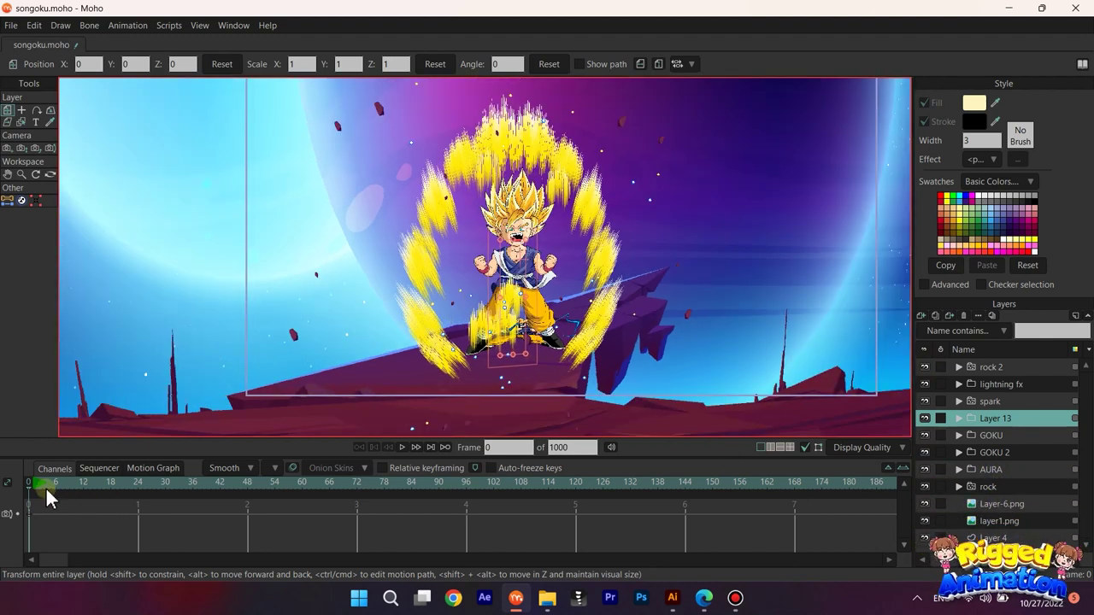
drag(46, 486, 130, 509)
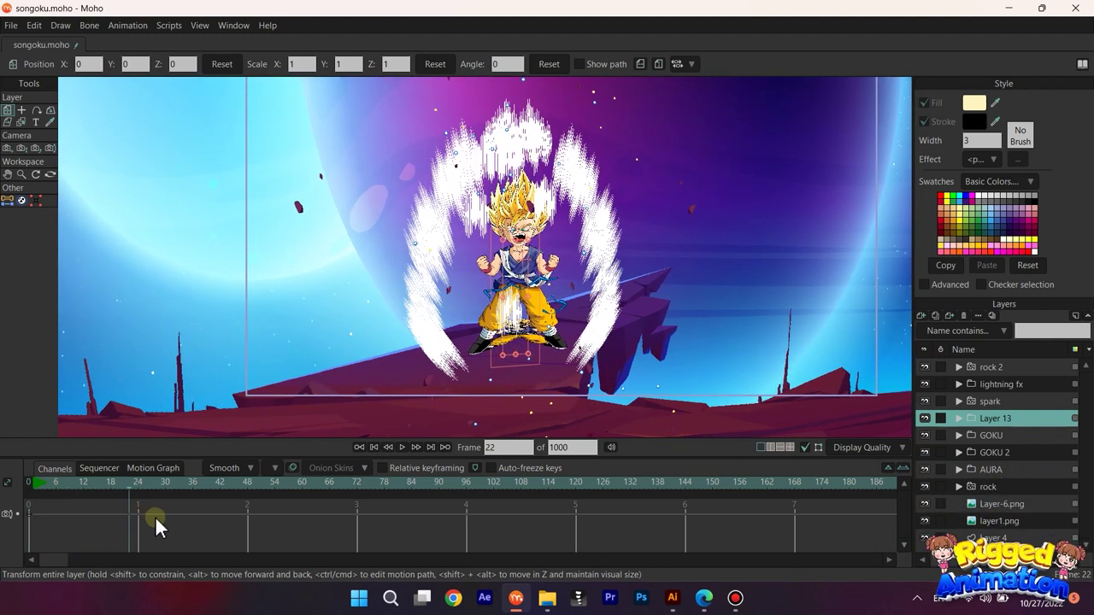
key(space)
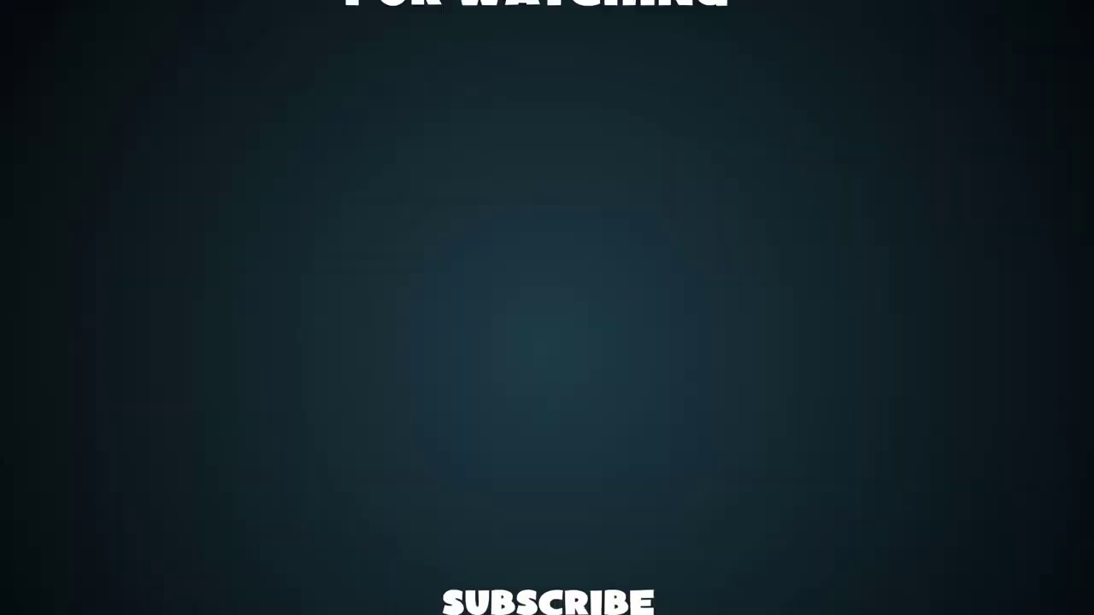